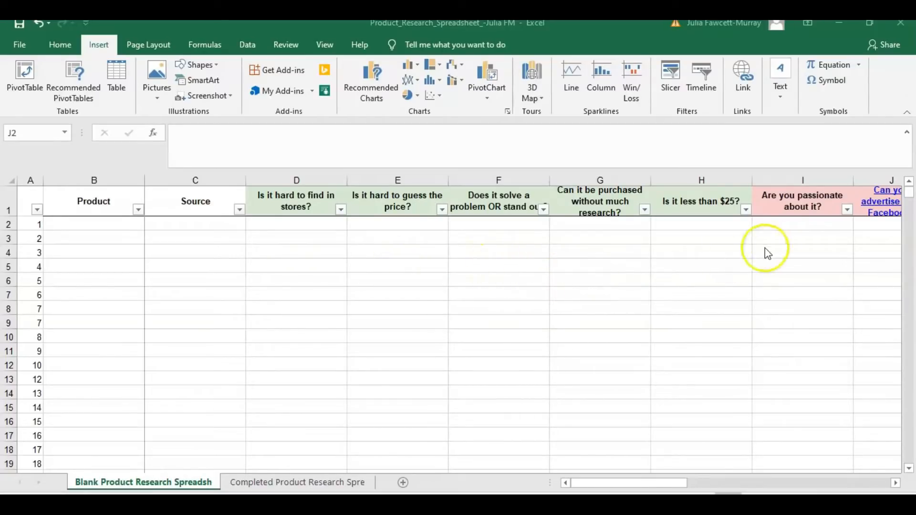
# Examine the criteria columns of the blank product research sheet, through high risk and Google Trends
pyautogui.moveTo(670, 486); pyautogui.dragTo(703, 486)
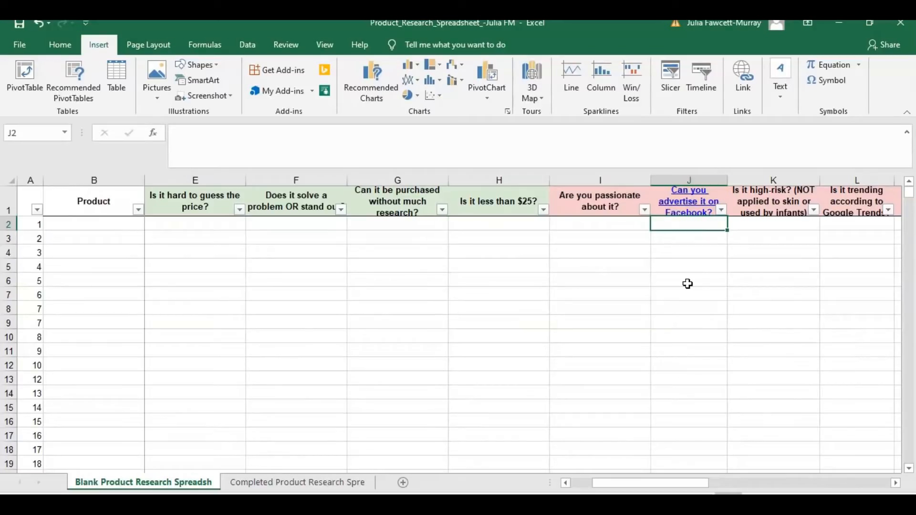
pyautogui.click(791, 224)
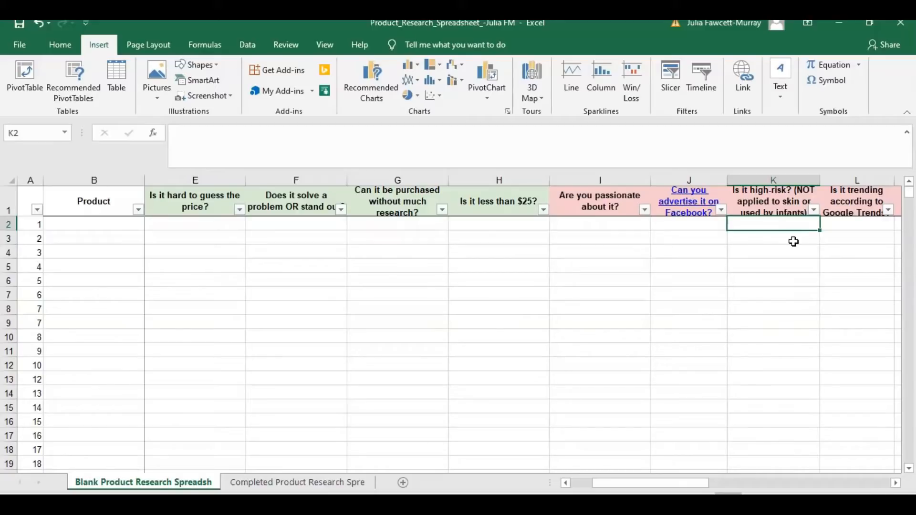
pyautogui.click(834, 225)
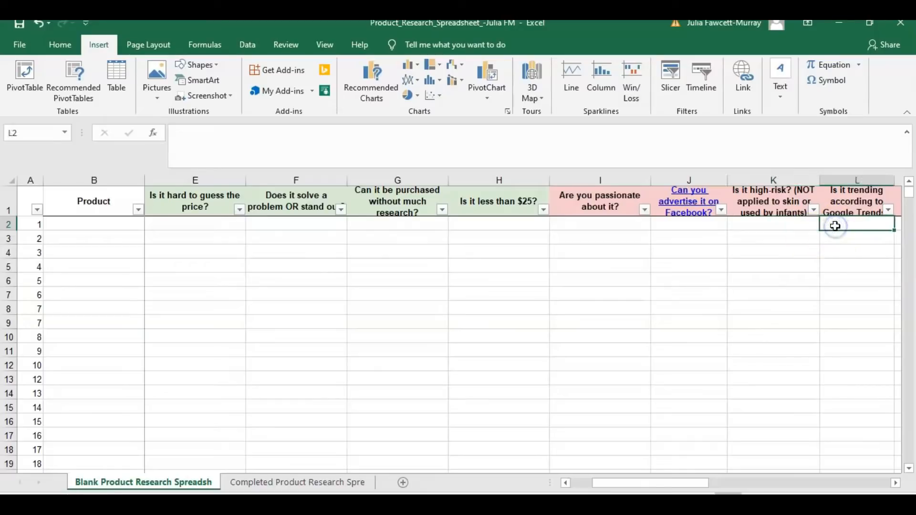
pyautogui.click(787, 227)
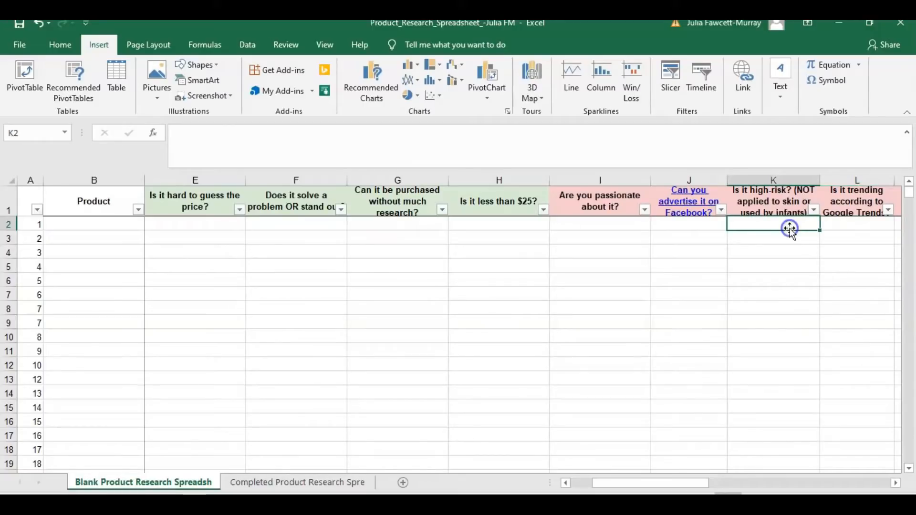
# Return to the first empty Product cell, B2, on the blank research sheet
pyautogui.press('Left')
pyautogui.press('Left')
pyautogui.press('Left')
pyautogui.press('Left')
pyautogui.press('Left')
pyautogui.press('Left')
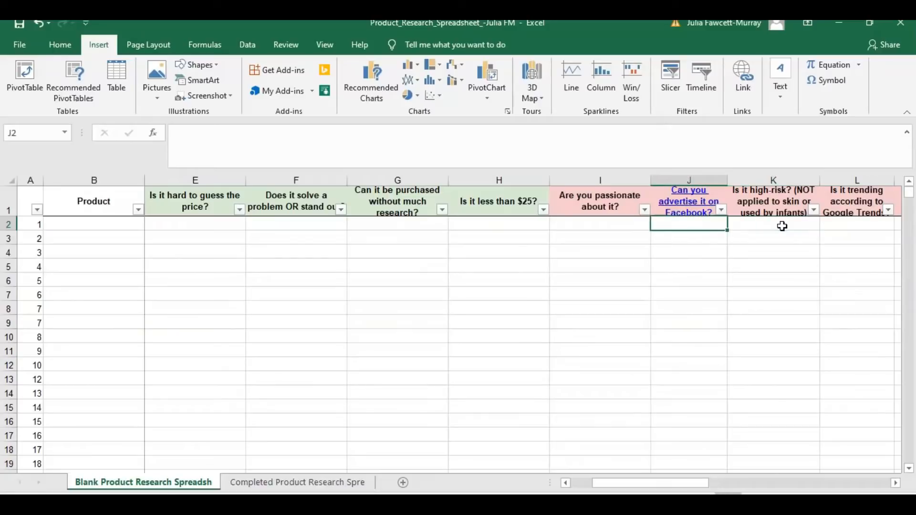
pyautogui.press('Left')
pyautogui.press('Left')
pyautogui.press('Left')
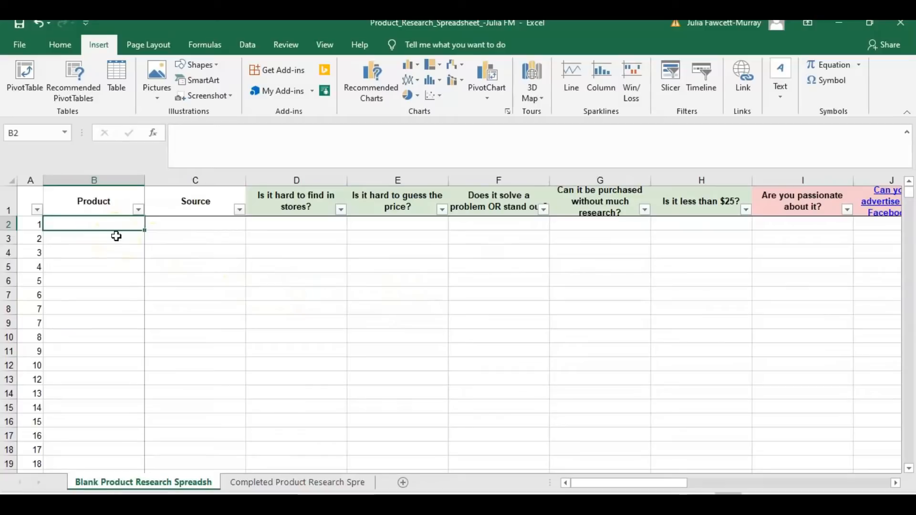
# View the completed product research sheet as an example and return to the blank research sheet
pyautogui.click(289, 484)
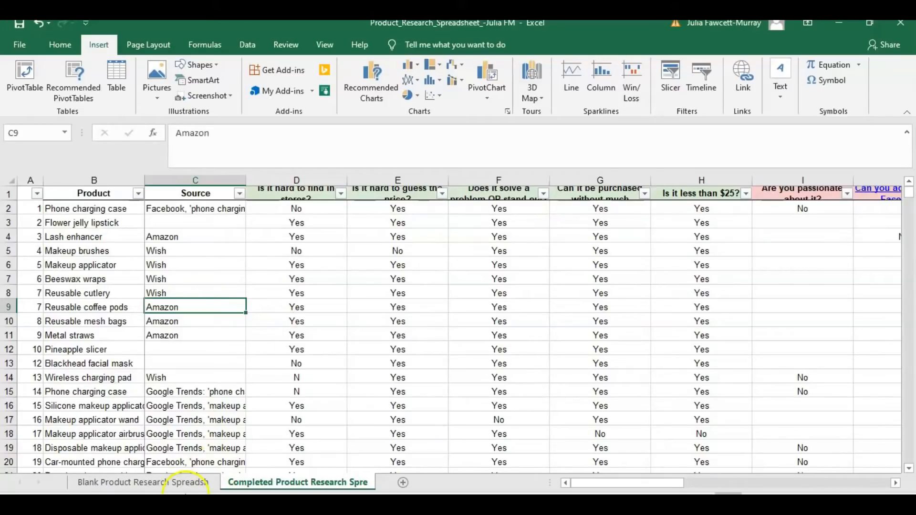
pyautogui.click(186, 483)
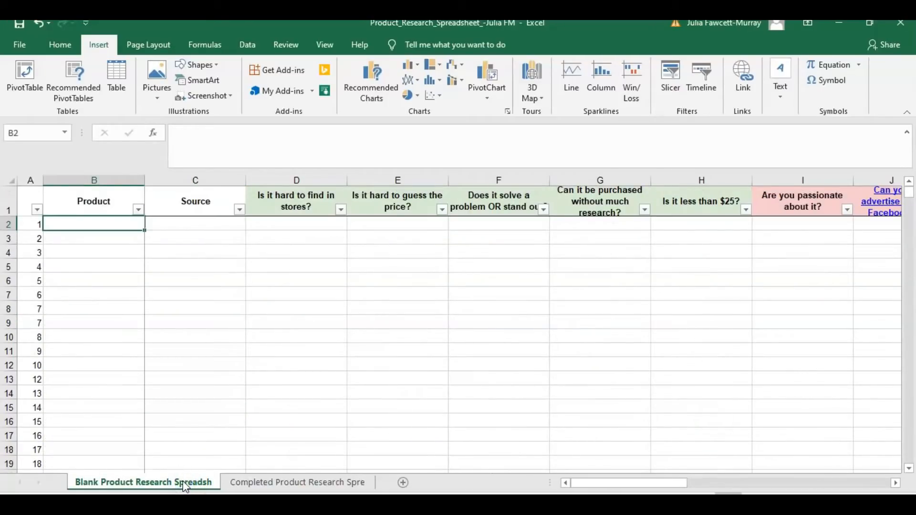
pyautogui.click(186, 484)
# Switch to the Amazon Best Sellers page in the browser and look through its list of departments
pyautogui.click(641, 347)
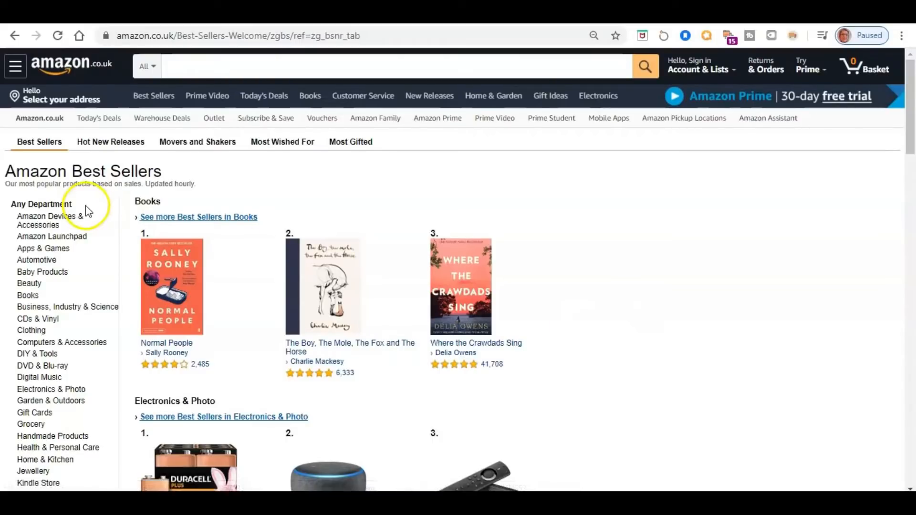
pyautogui.click(82, 224)
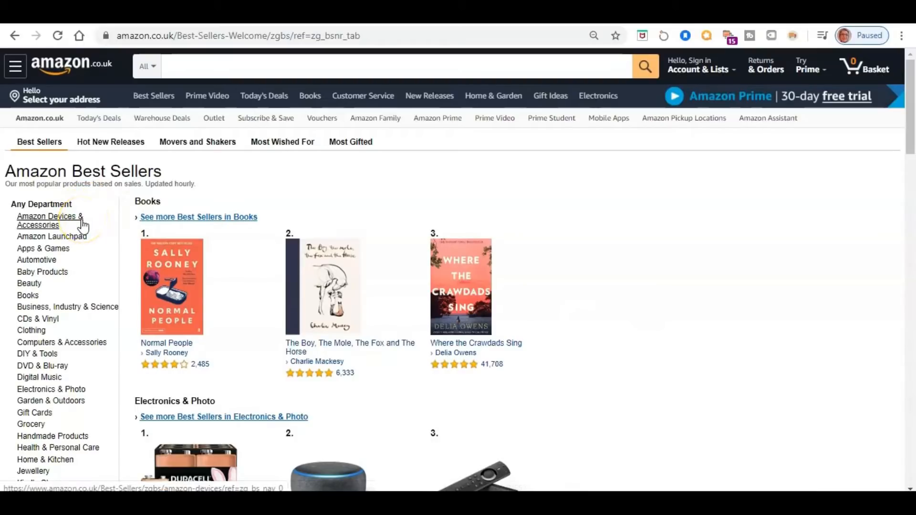
pyautogui.click(294, 188)
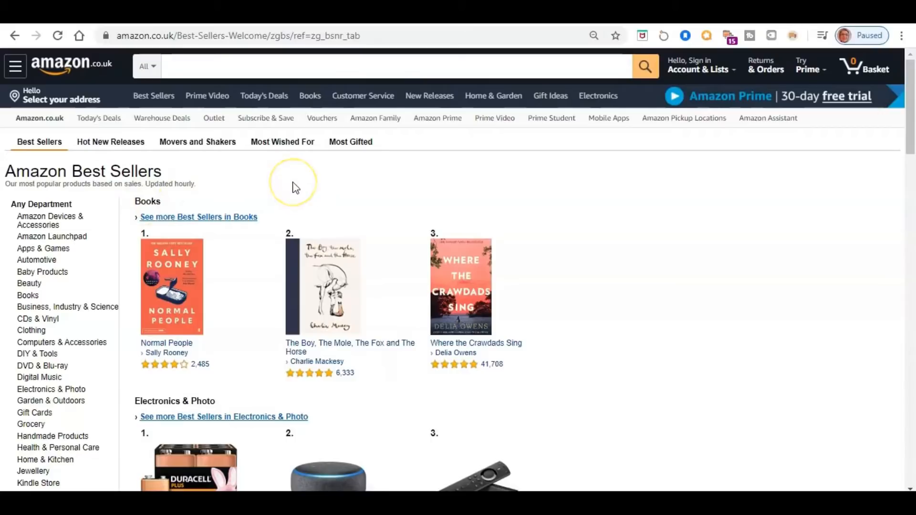
pyautogui.click(305, 187)
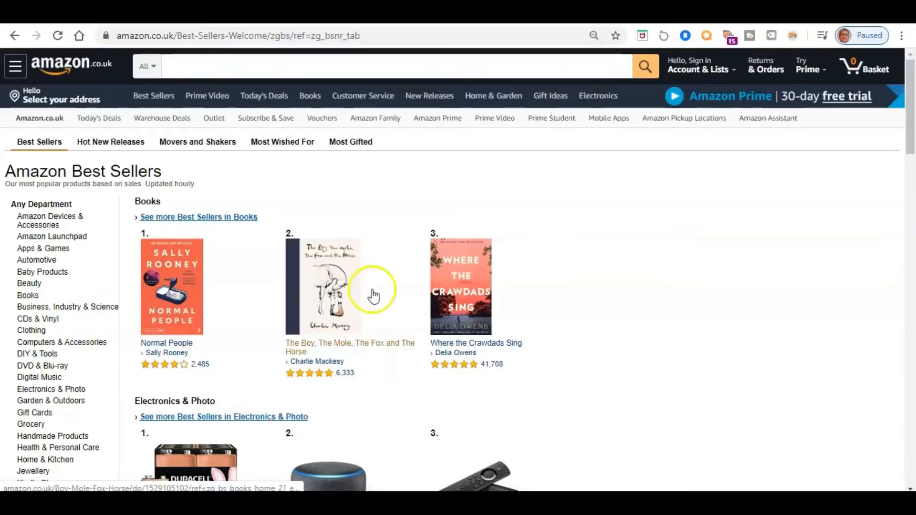
pyautogui.scroll(-4, 654, 235)
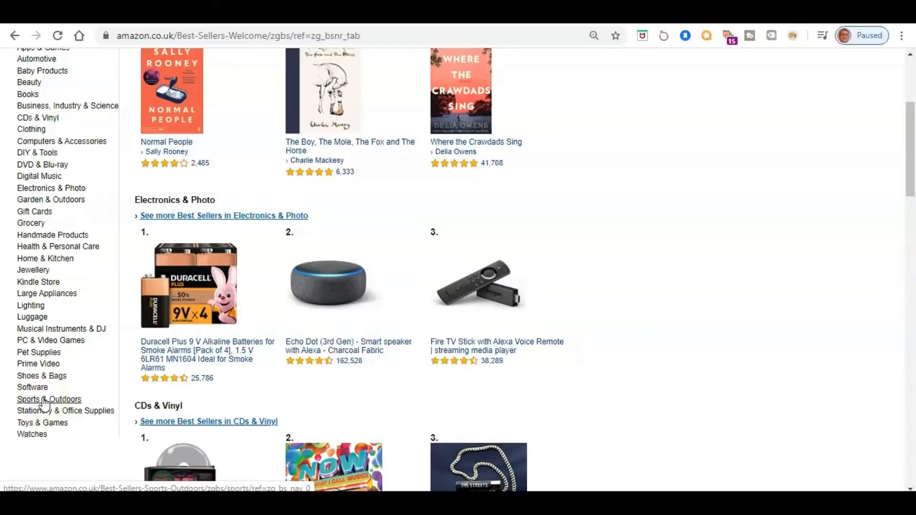
pyautogui.scroll(1, 45, 404)
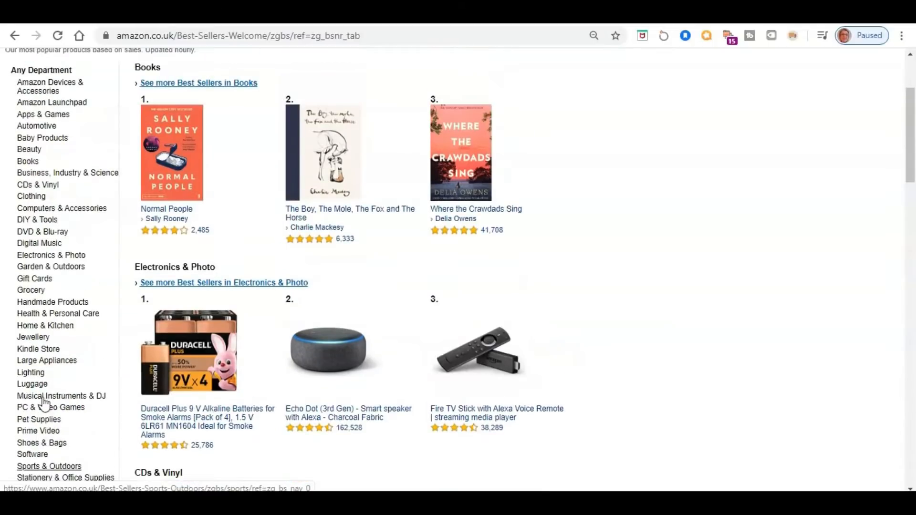
# Open the Automotive best sellers and examine the ranked products and subcategories for product ideas
pyautogui.click(44, 127)
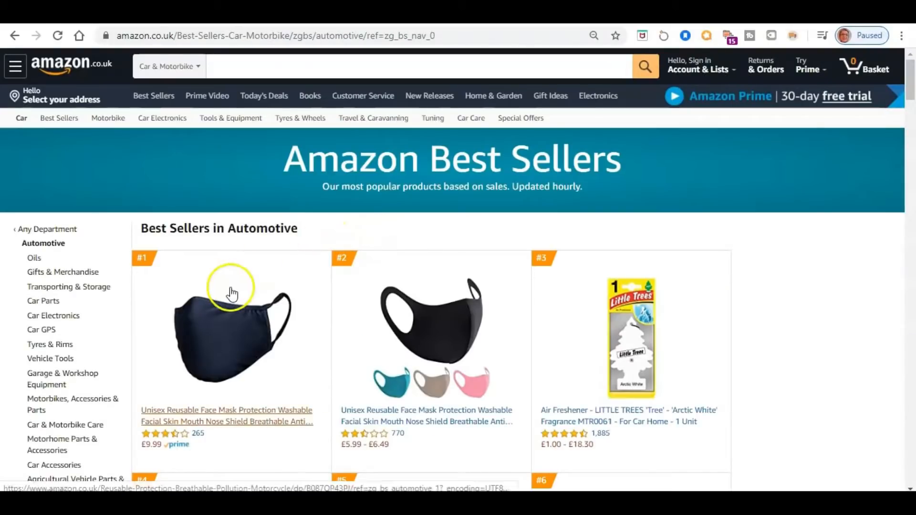
pyautogui.scroll(-1, 267, 292)
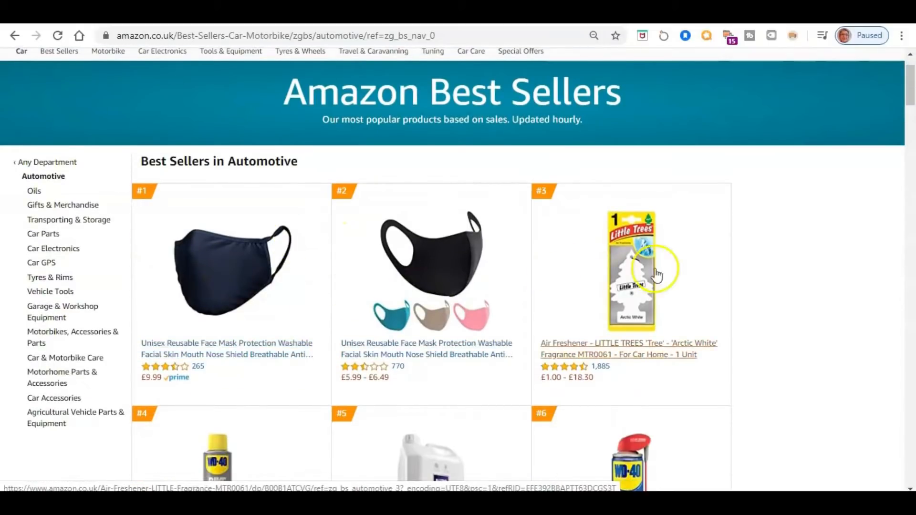
pyautogui.scroll(-2, 525, 273)
pyautogui.scroll(-4, 601, 362)
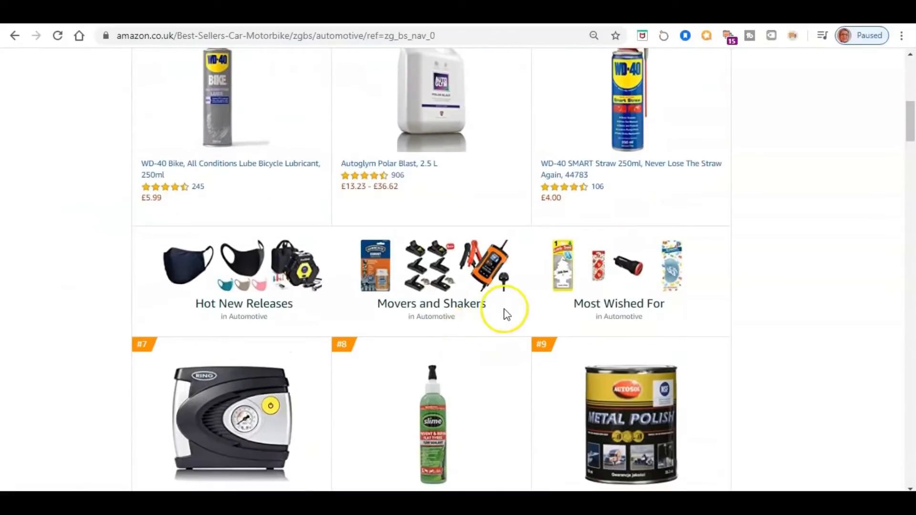
pyautogui.scroll(-2, 487, 313)
pyautogui.scroll(-2, 486, 315)
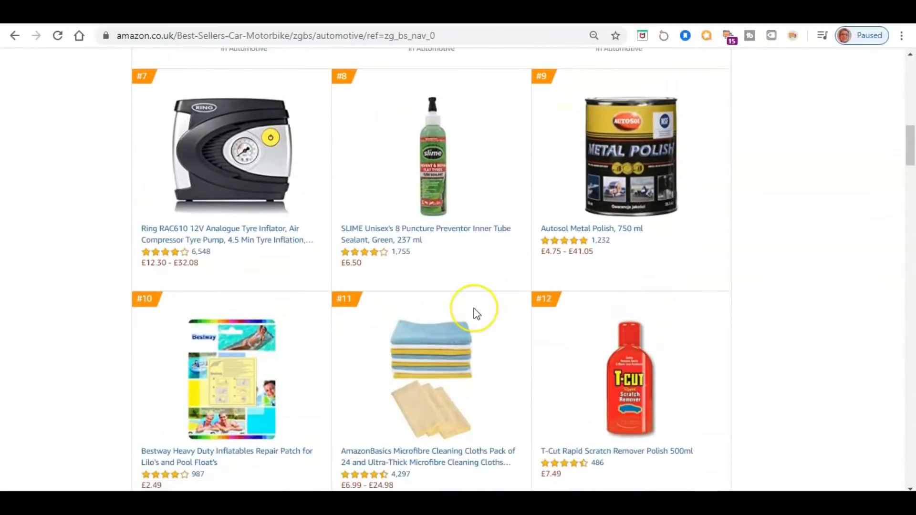
pyautogui.scroll(-2, 474, 310)
pyautogui.scroll(10, 474, 309)
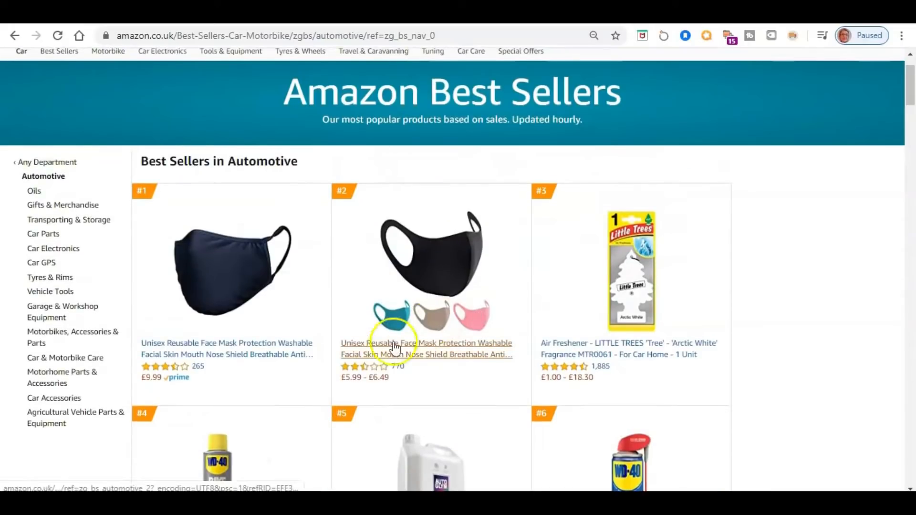
pyautogui.click(77, 342)
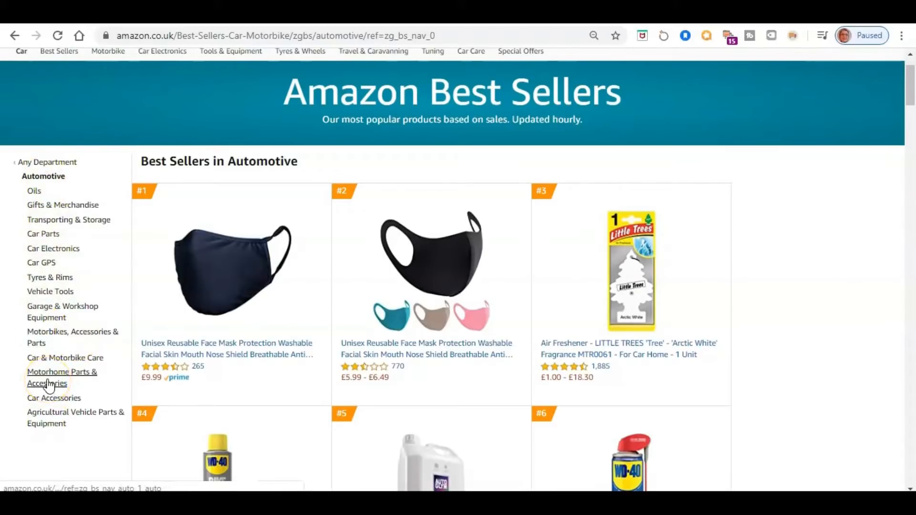
# Go back to the Best Sellers overview and open the Cooking & Dining category within Home & Kitchen
pyautogui.click(14, 37)
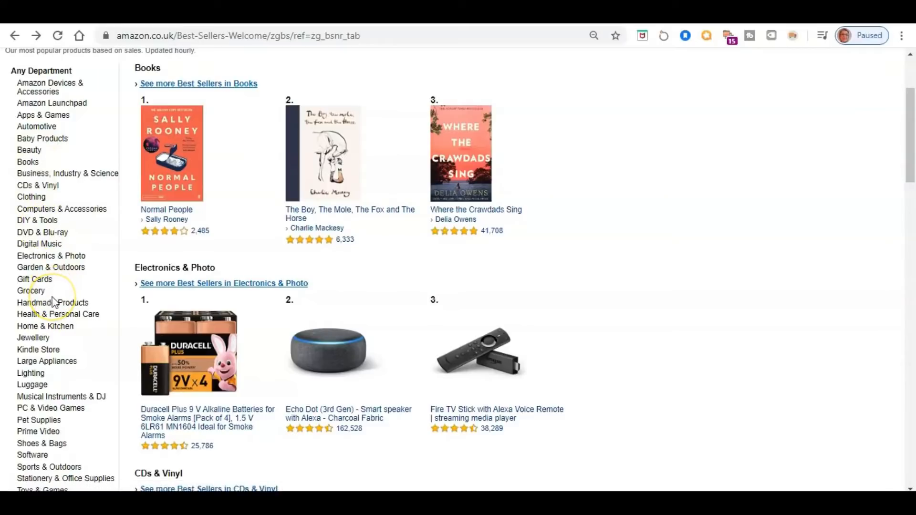
pyautogui.click(40, 338)
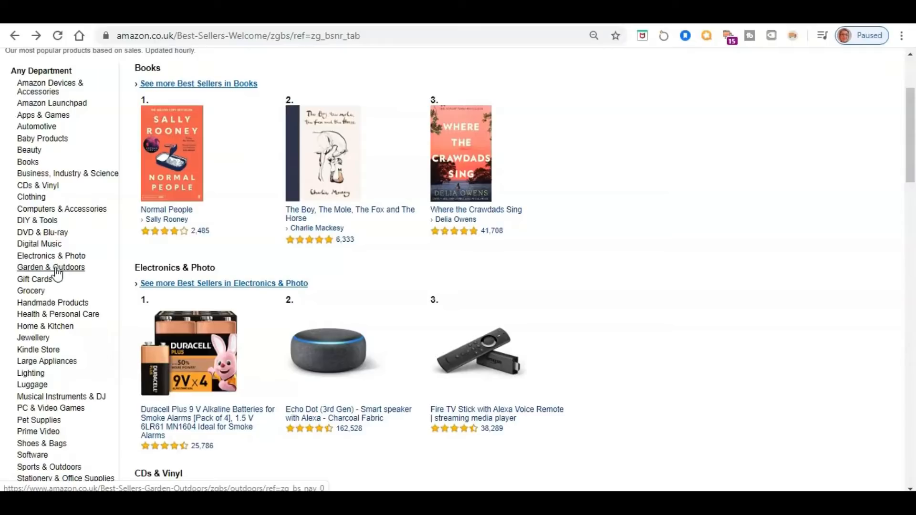
pyautogui.click(56, 329)
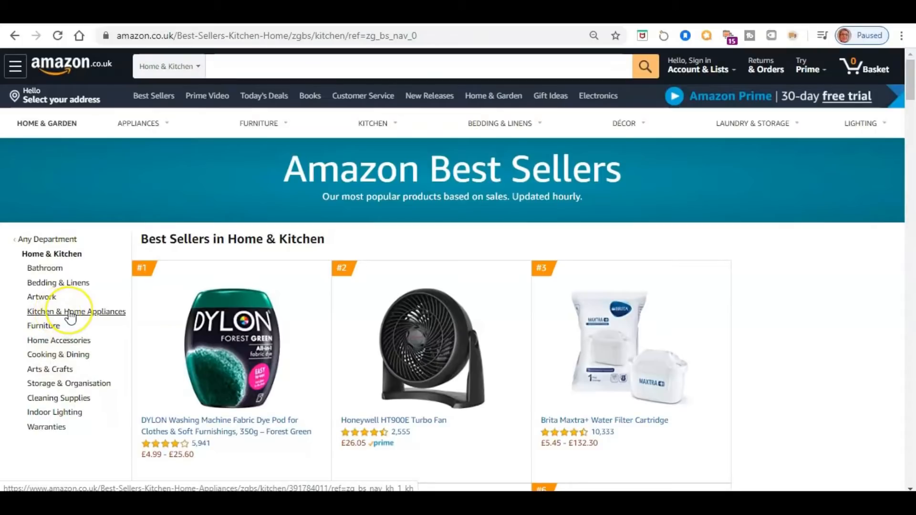
pyautogui.click(70, 355)
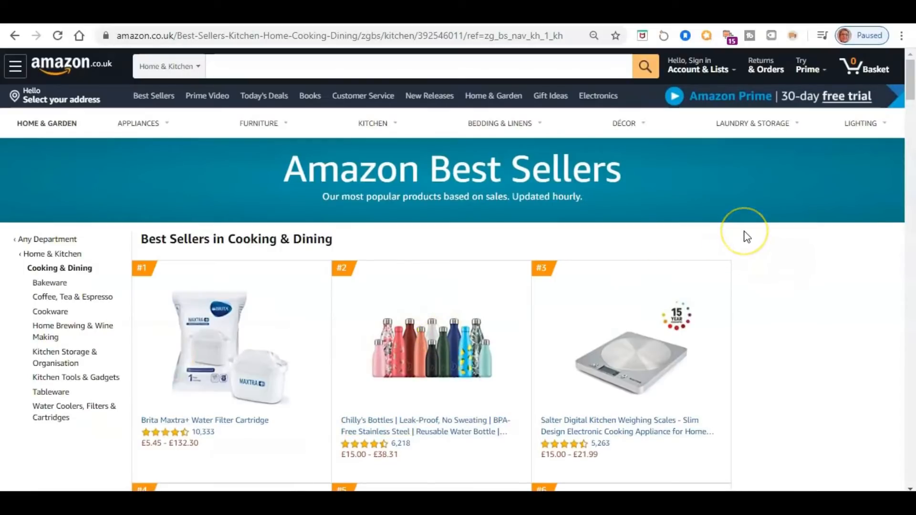
# Examine the Cooking & Dining best sellers, checking the ranked products, ratings and prices for potential product ideas
pyautogui.scroll(-1, 747, 237)
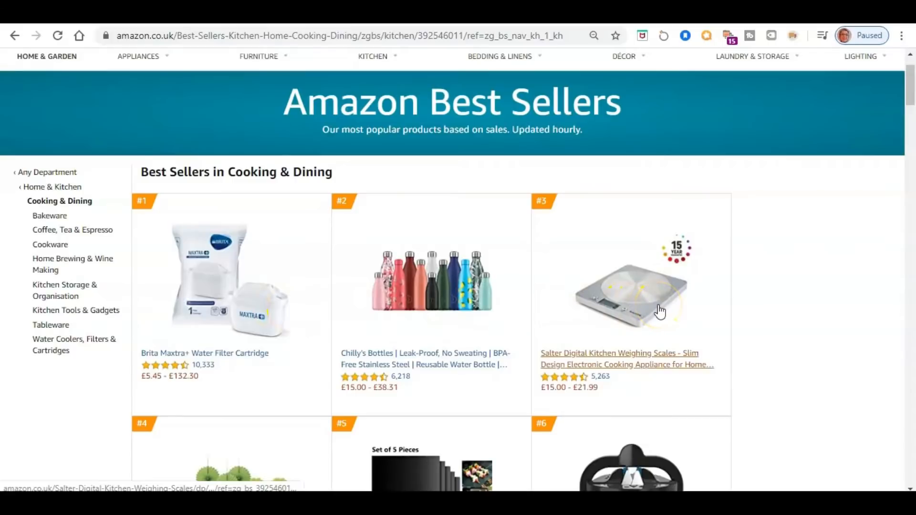
pyautogui.scroll(-3, 661, 313)
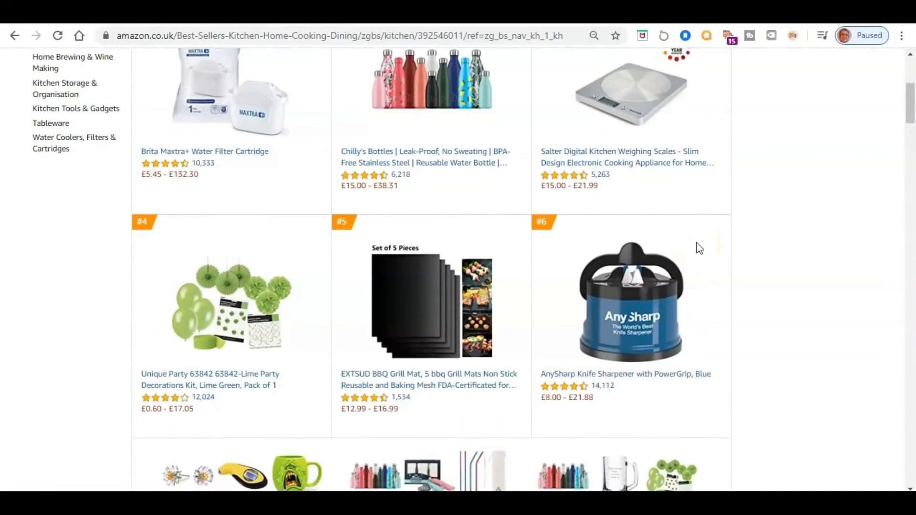
pyautogui.scroll(-2, 699, 249)
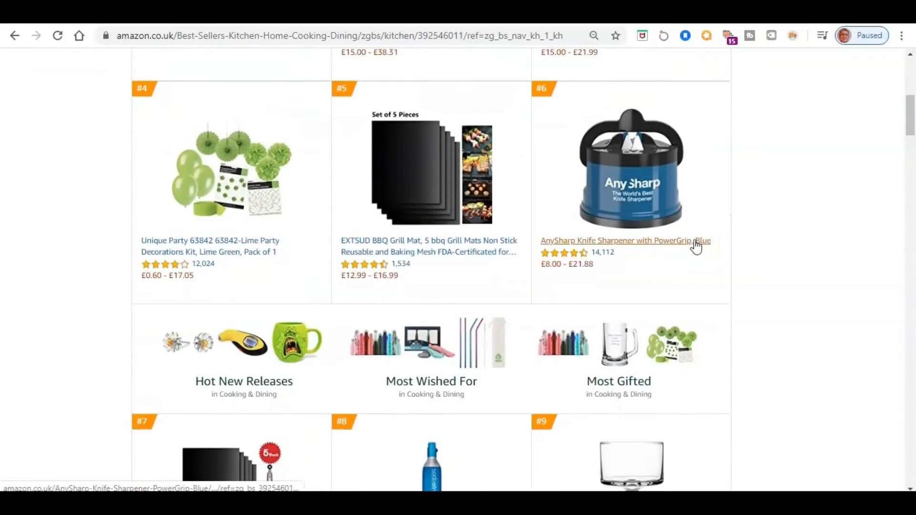
pyautogui.click(230, 215)
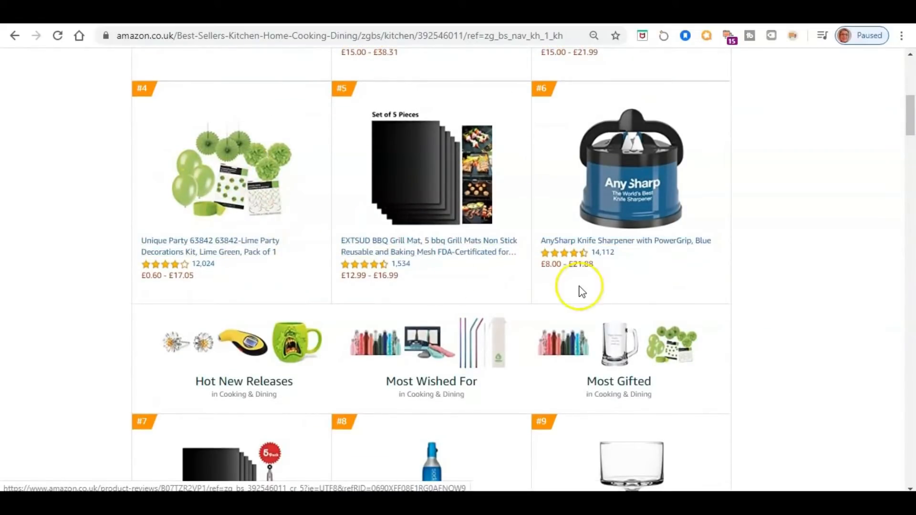
pyautogui.scroll(-2, 597, 277)
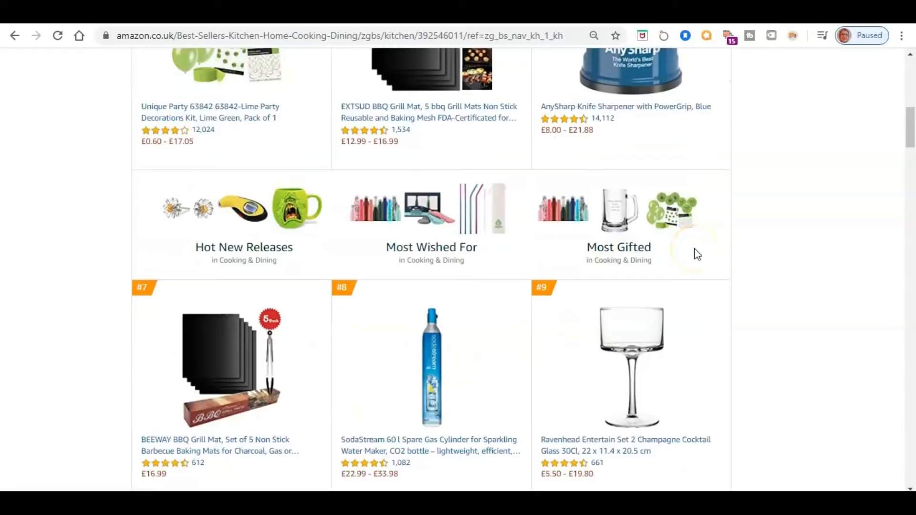
pyautogui.scroll(-3, 698, 255)
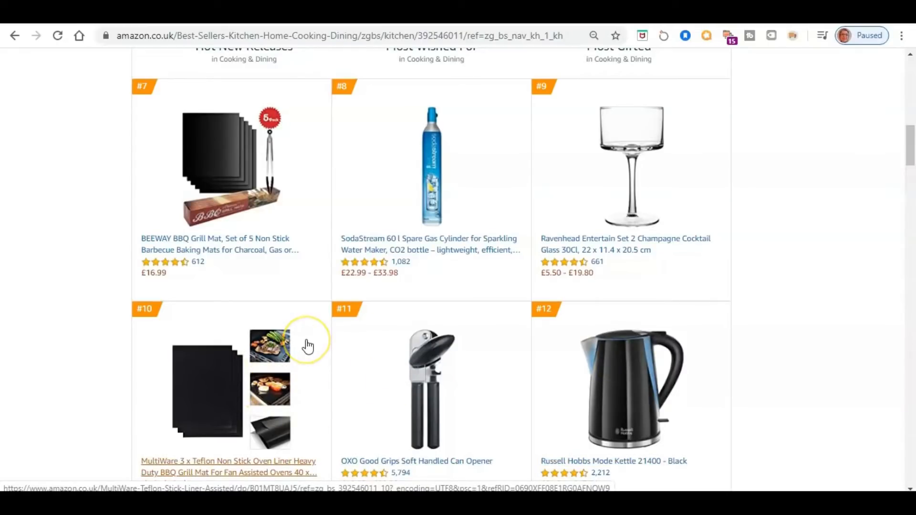
pyautogui.scroll(-5, 307, 346)
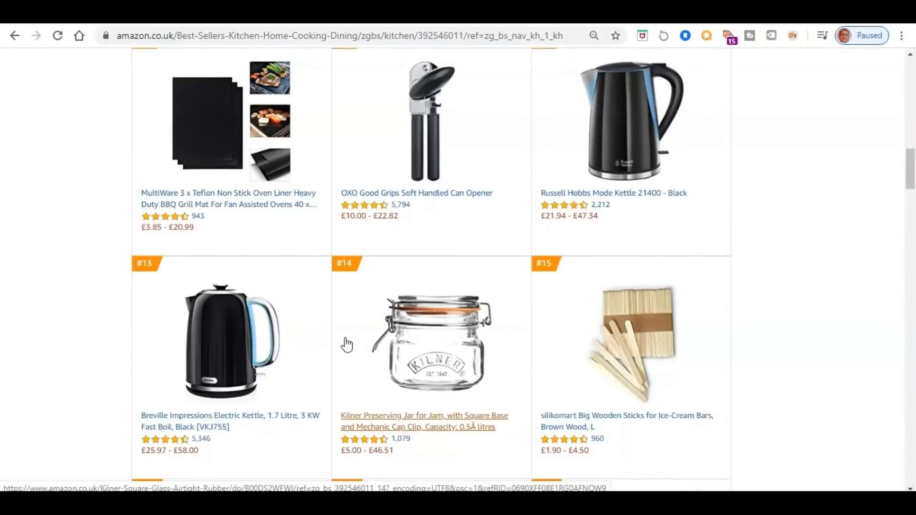
pyautogui.scroll(-3, 544, 327)
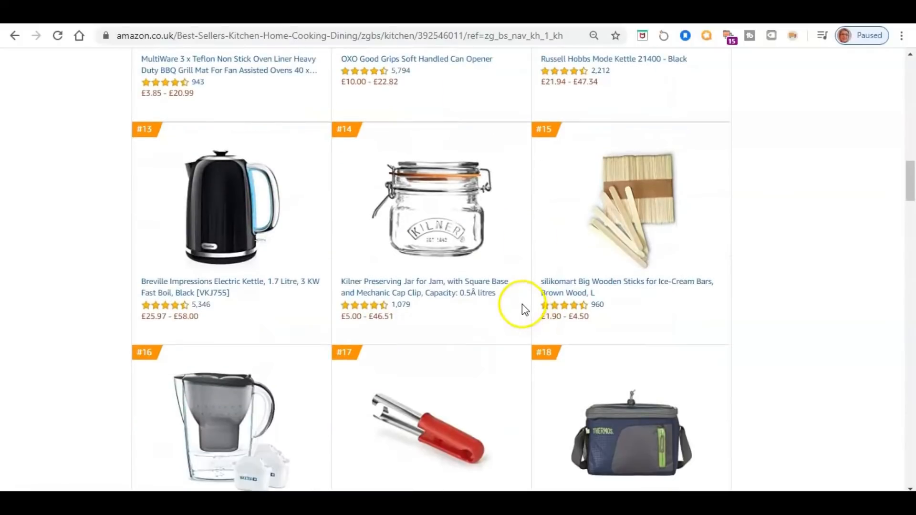
pyautogui.scroll(-3, 522, 305)
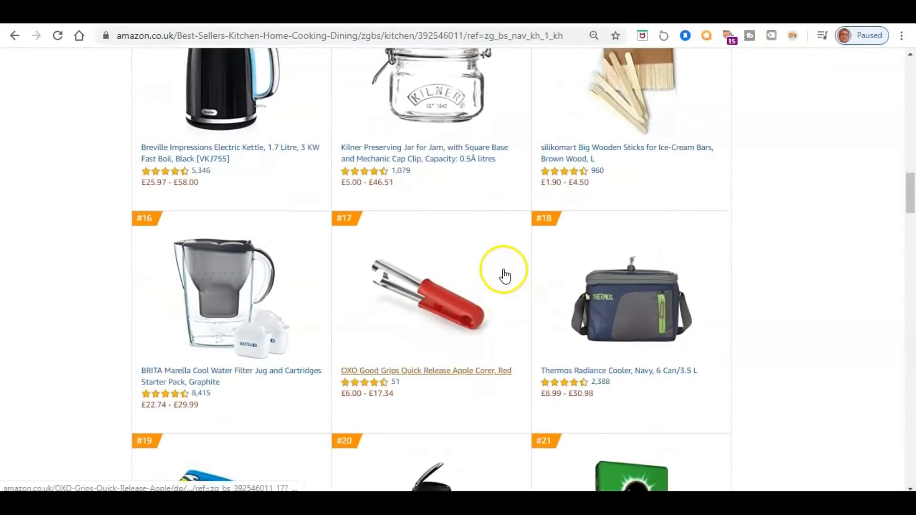
# Open the Most Wished For list for Cooking & Dining
pyautogui.scroll(14, 502, 276)
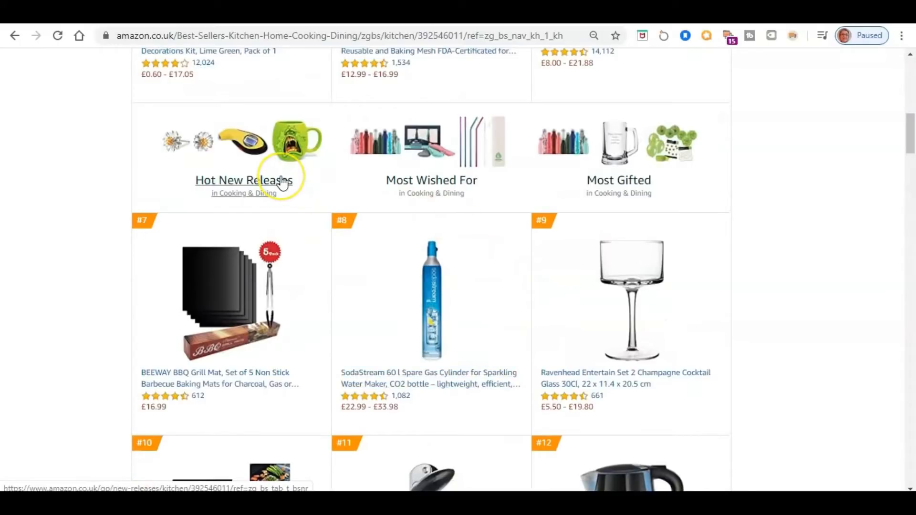
pyautogui.click(453, 182)
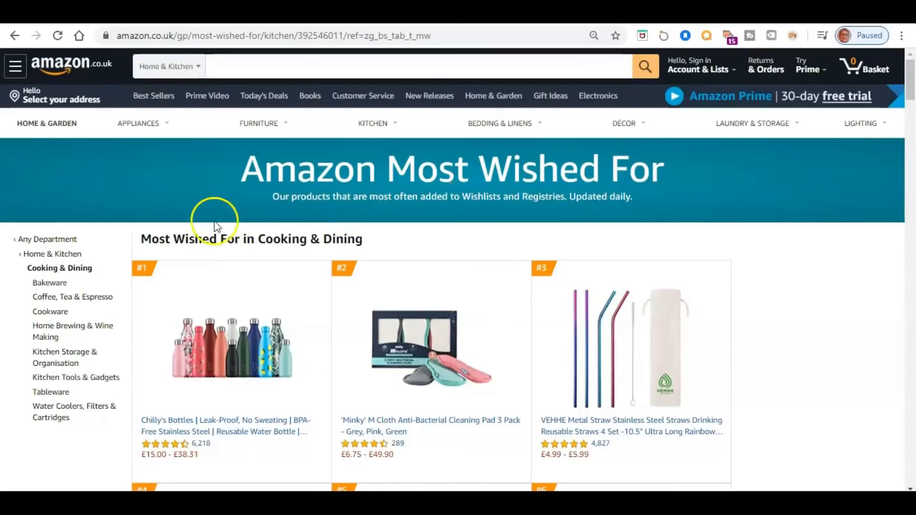
# Examine the top-ranked Cooking & Dining most-wished-for items, including Chilly's Bottles and the VEHHE metal straws, as product ideas
pyautogui.click(270, 369)
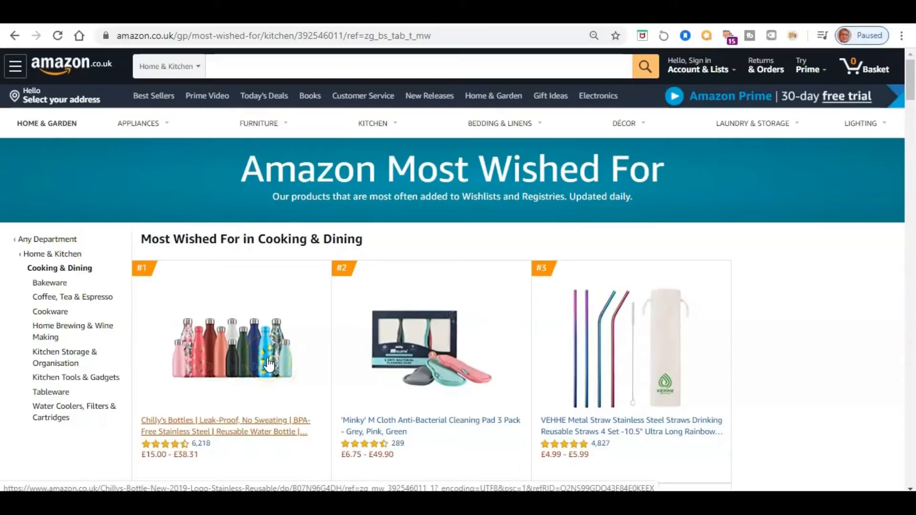
pyautogui.click(271, 359)
pyautogui.scroll(-1, 275, 348)
pyautogui.click(276, 302)
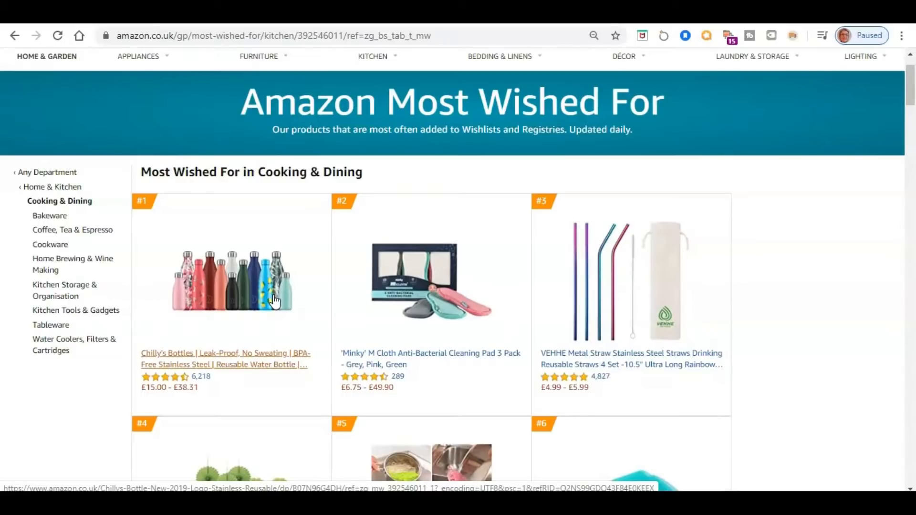
pyautogui.scroll(-2, 276, 301)
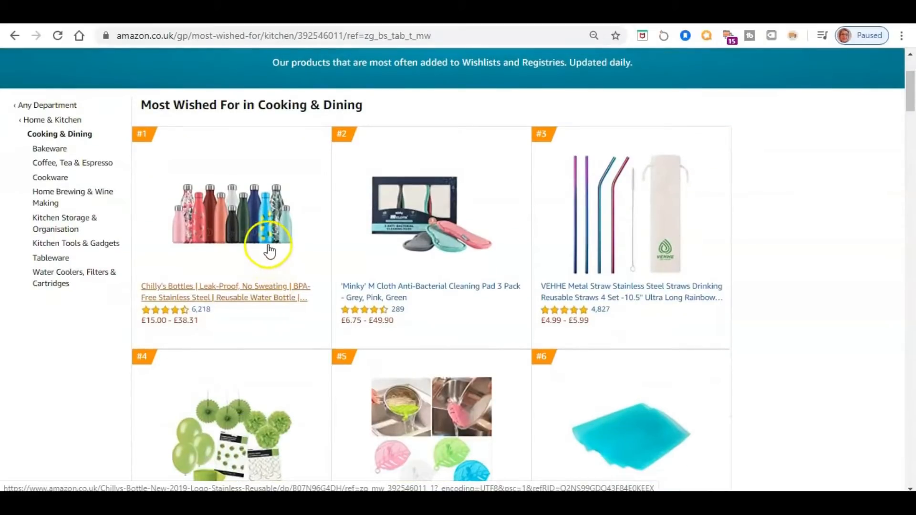
pyautogui.scroll(-2, 270, 258)
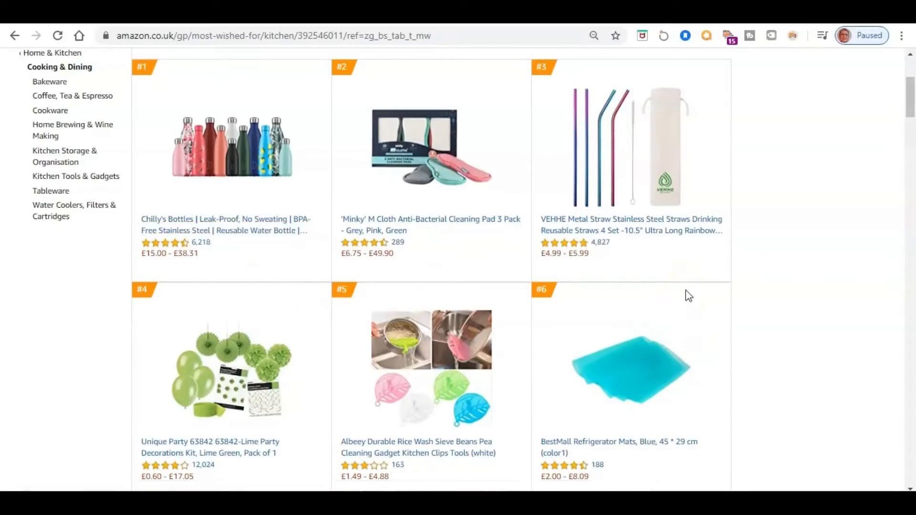
pyautogui.click(694, 279)
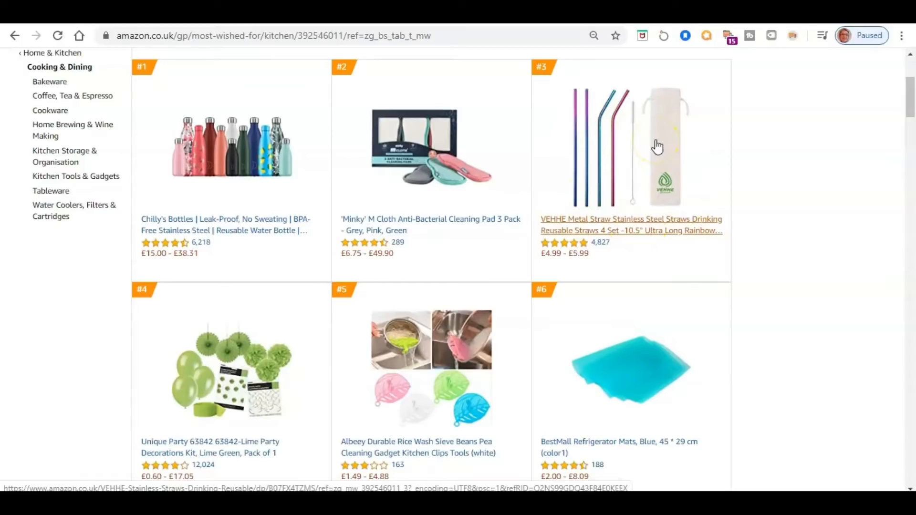
pyautogui.click(656, 163)
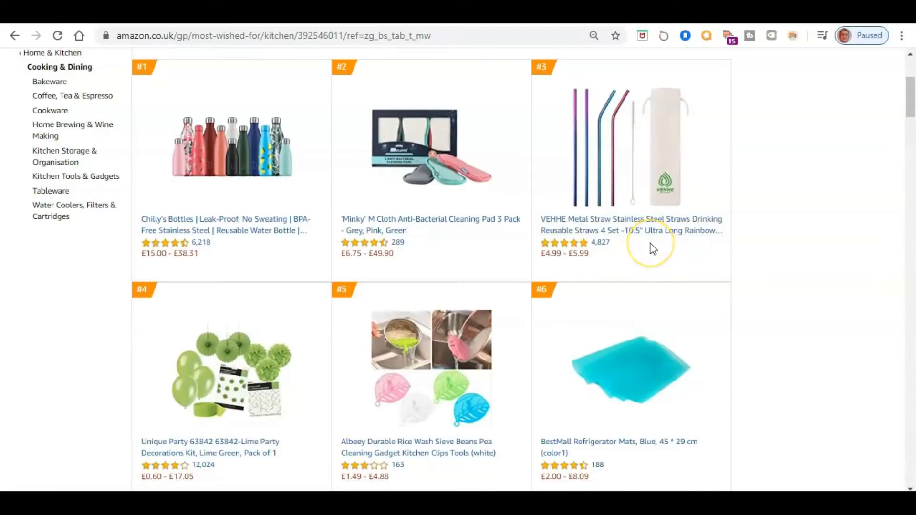
# Examine the lower-ranked Most Wished For products in Cooking & Dining down to about rank 33, comparing product types, ratings and prices
pyautogui.scroll(-3, 653, 249)
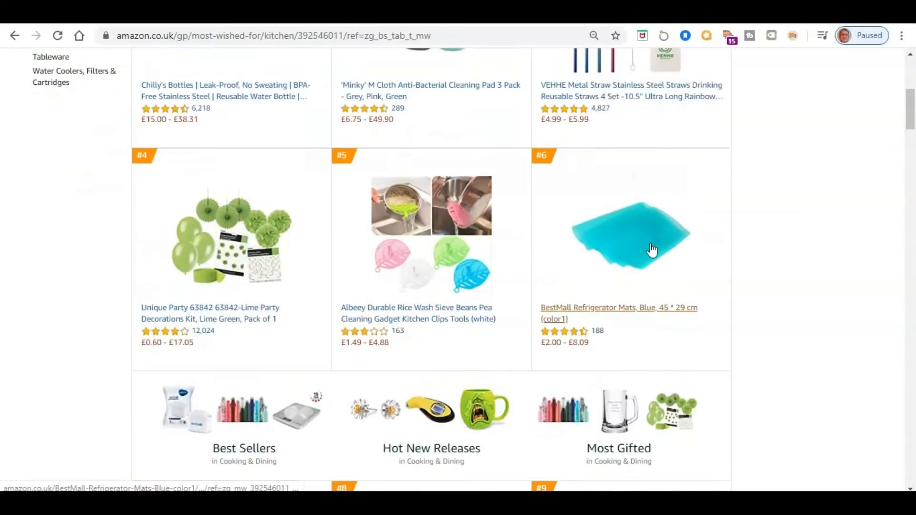
pyautogui.scroll(-3, 652, 249)
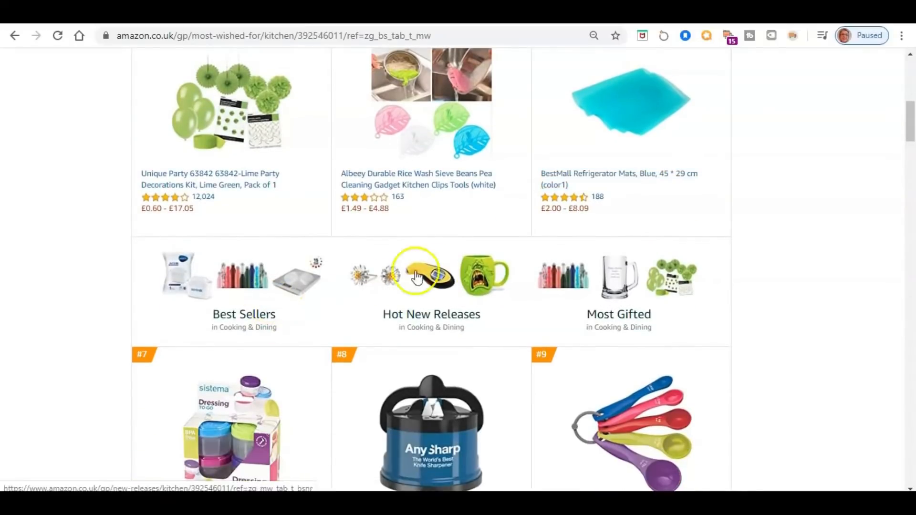
pyautogui.scroll(-3, 572, 272)
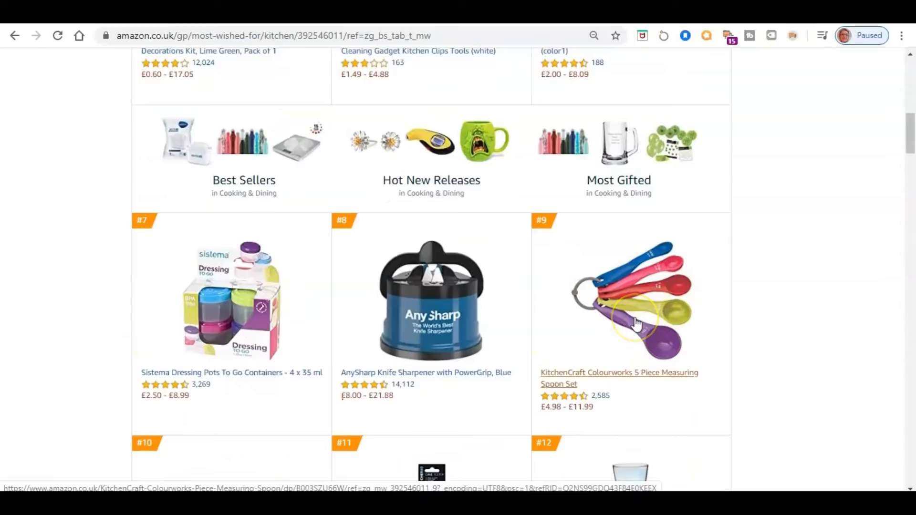
pyautogui.scroll(-1, 637, 324)
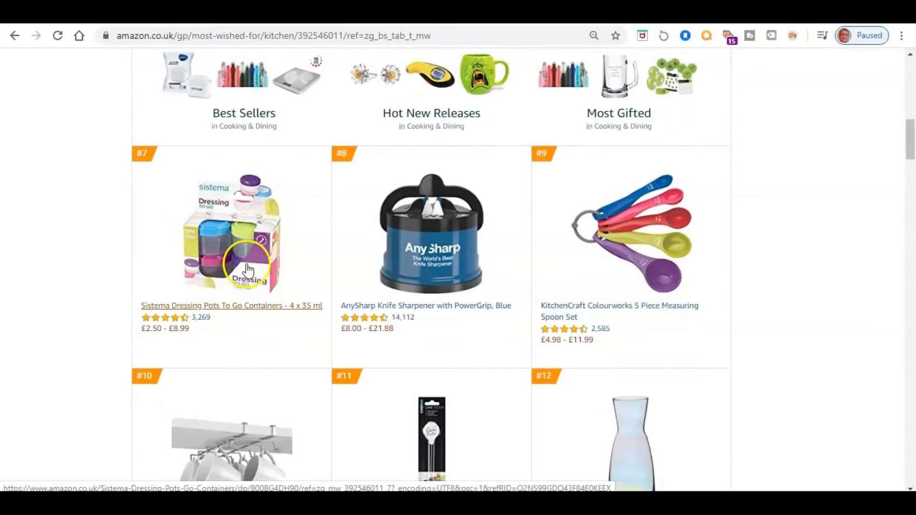
pyautogui.scroll(-3, 247, 270)
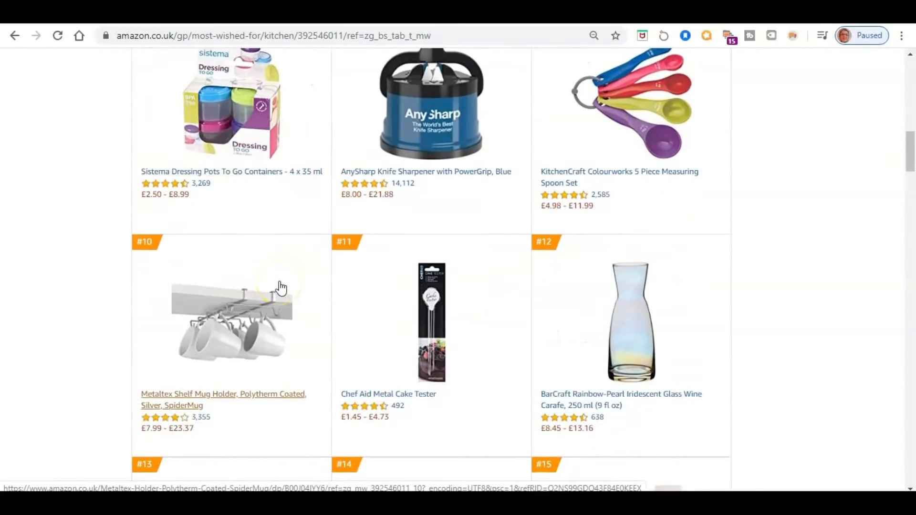
pyautogui.scroll(-4, 281, 288)
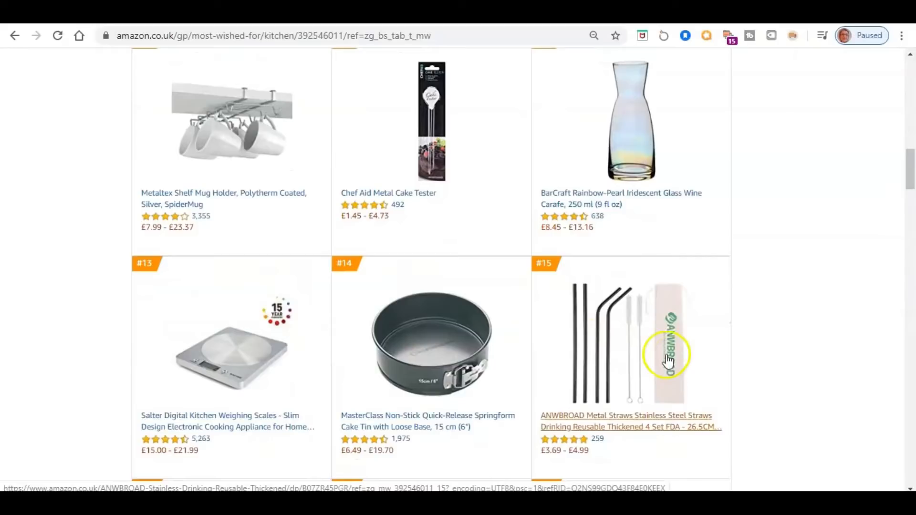
pyautogui.scroll(-2, 650, 357)
pyautogui.scroll(-3, 640, 311)
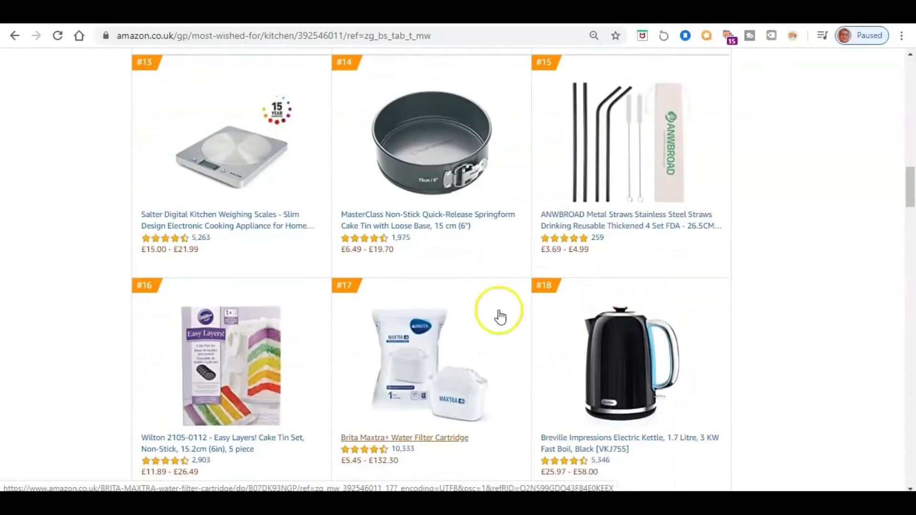
pyautogui.scroll(-5, 482, 319)
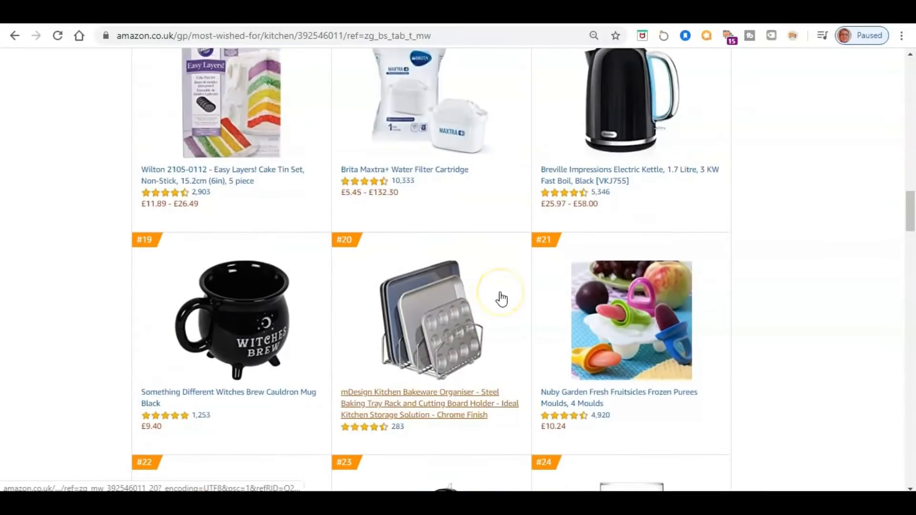
pyautogui.scroll(-1, 500, 298)
pyautogui.scroll(-3, 377, 279)
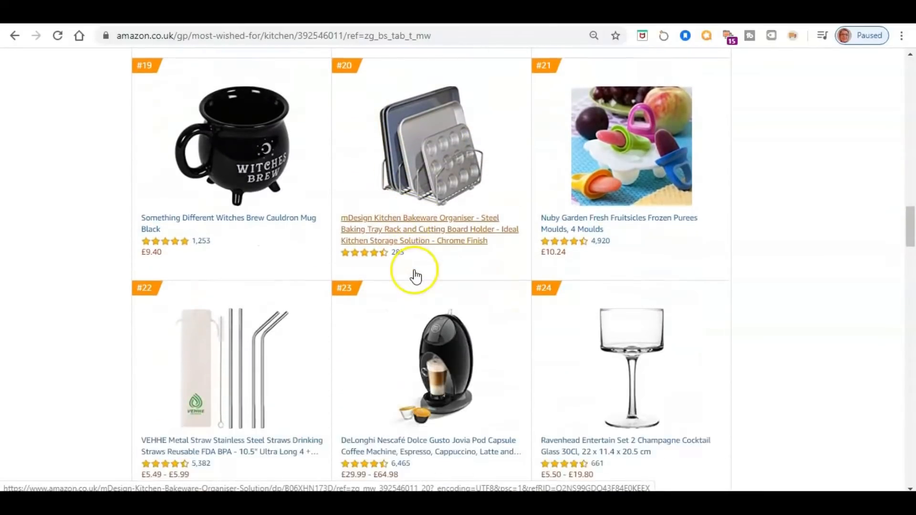
pyautogui.scroll(-1, 417, 275)
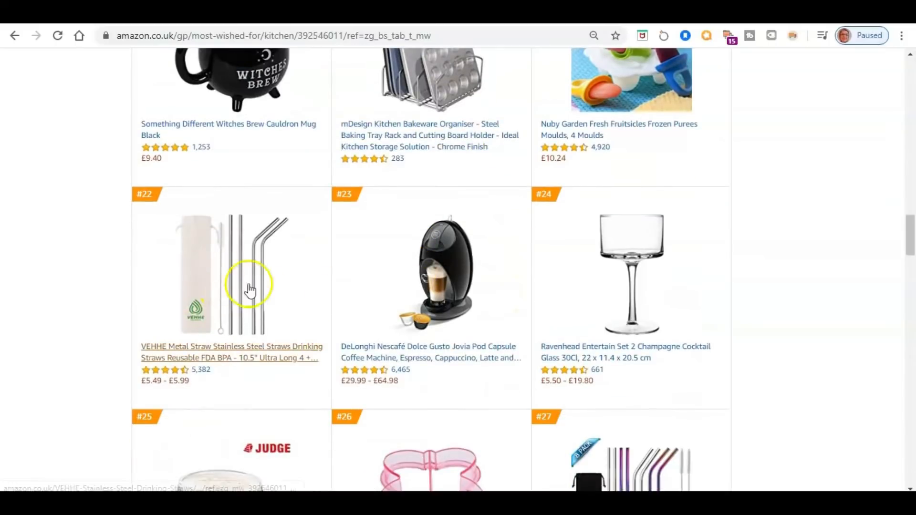
pyautogui.scroll(-1, 594, 302)
pyautogui.scroll(-2, 720, 323)
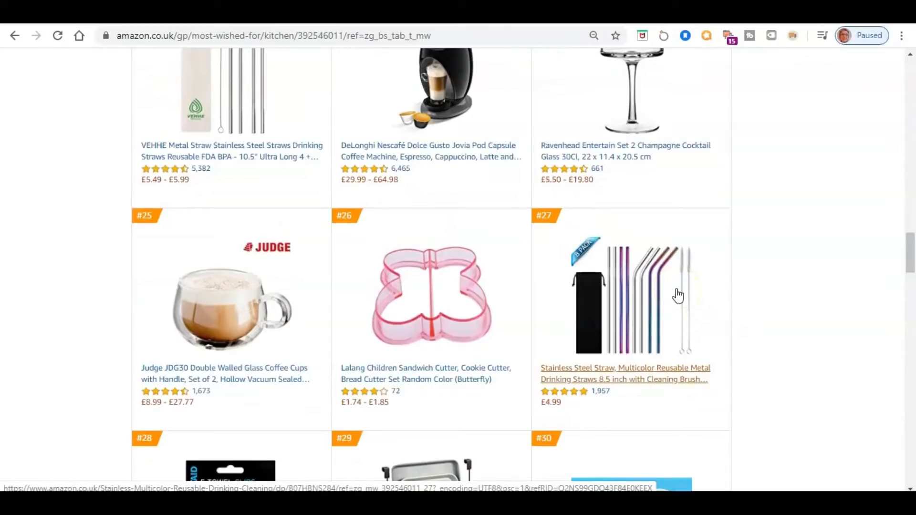
pyautogui.scroll(-3, 673, 289)
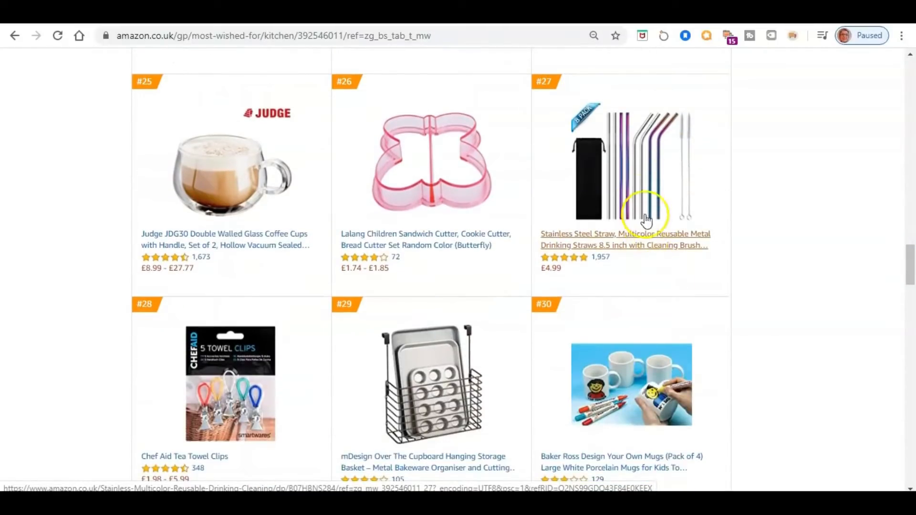
pyautogui.scroll(-5, 601, 225)
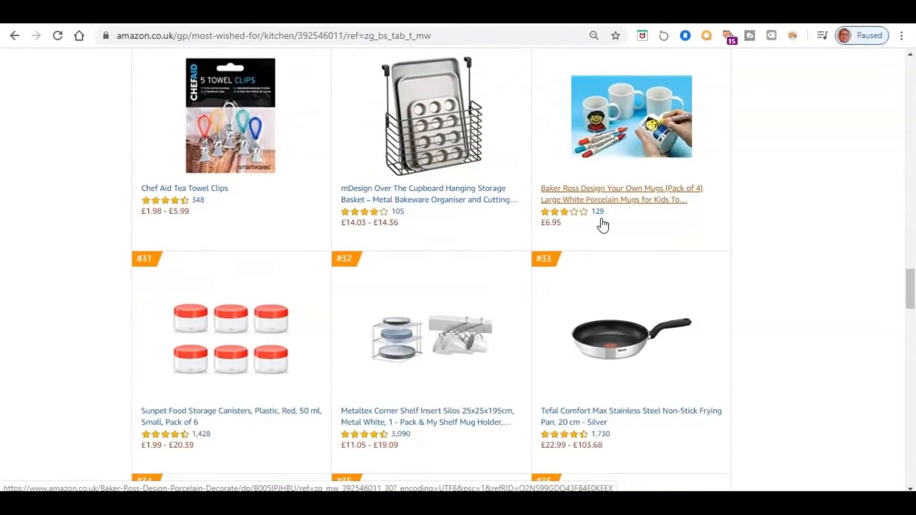
# Return to the start of the Most Wished For list and open the third-ranked VEHHE Metal Straw product page
pyautogui.scroll(6, 682, 284)
pyautogui.scroll(20, 683, 285)
pyautogui.scroll(14, 683, 285)
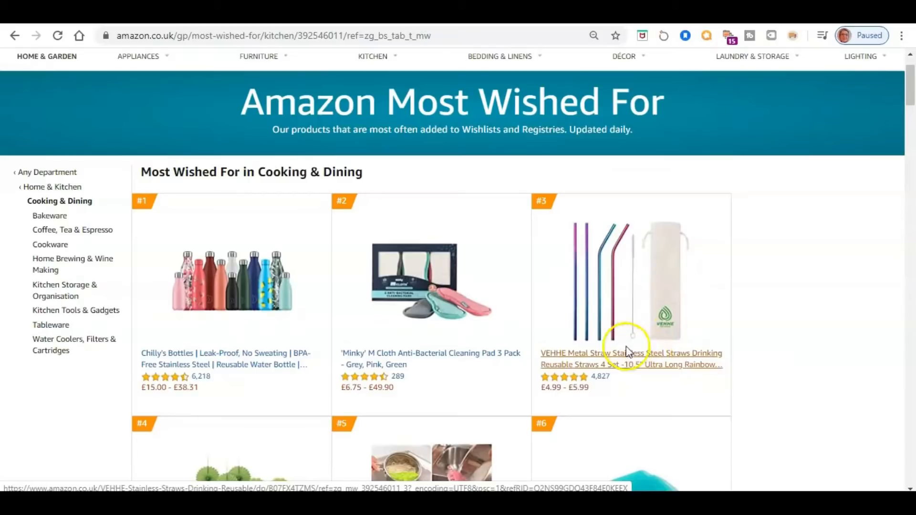
pyautogui.click(611, 354)
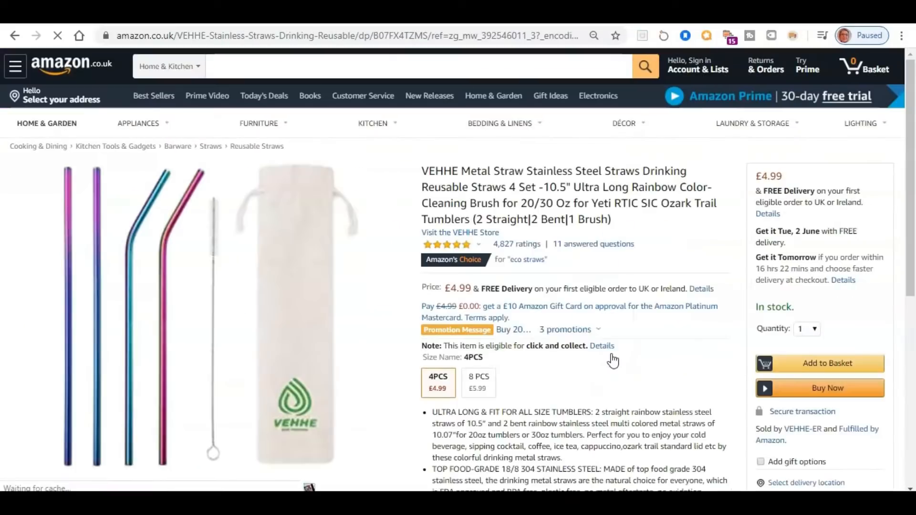
# Examine the VEHHE straws listing, including its images, Amazon's Choice label, price, feature bullets, promotions and competing bargain finds
pyautogui.moveTo(132, 308)
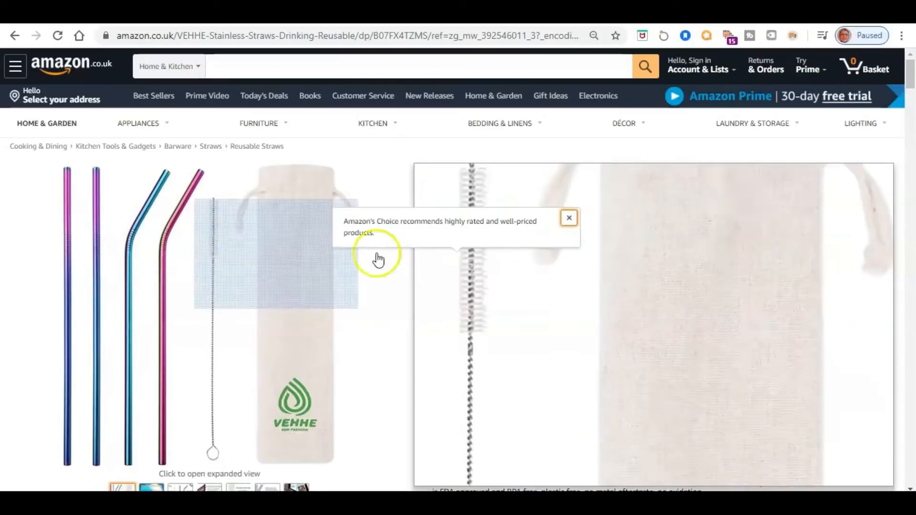
pyautogui.moveTo(480, 262)
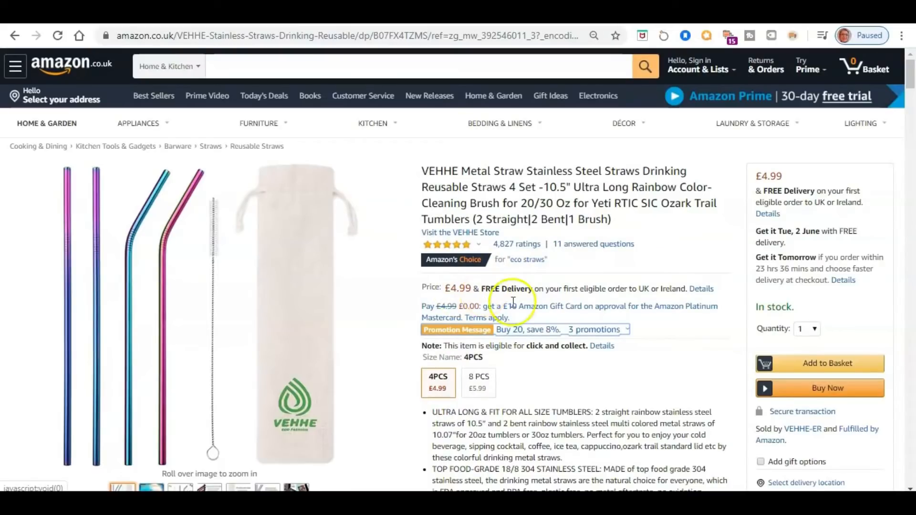
pyautogui.scroll(-3, 613, 325)
pyautogui.scroll(-5, 614, 323)
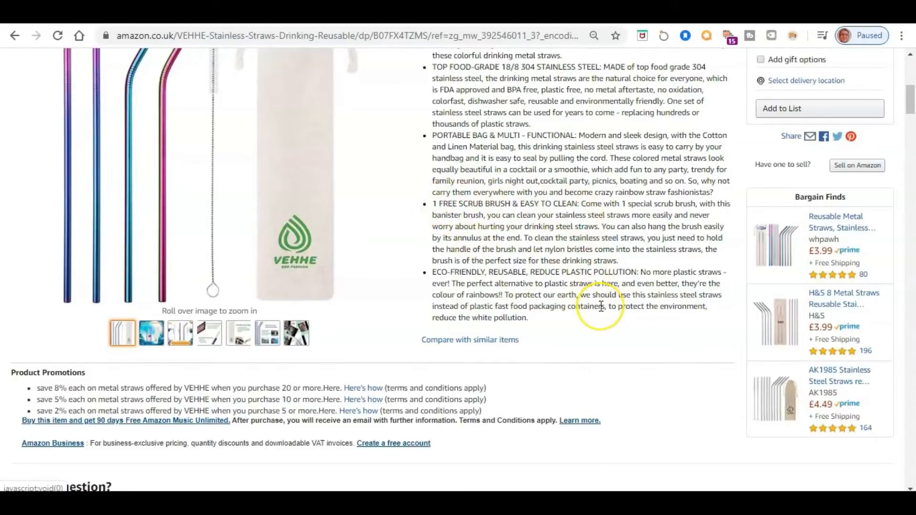
pyautogui.scroll(1, 602, 306)
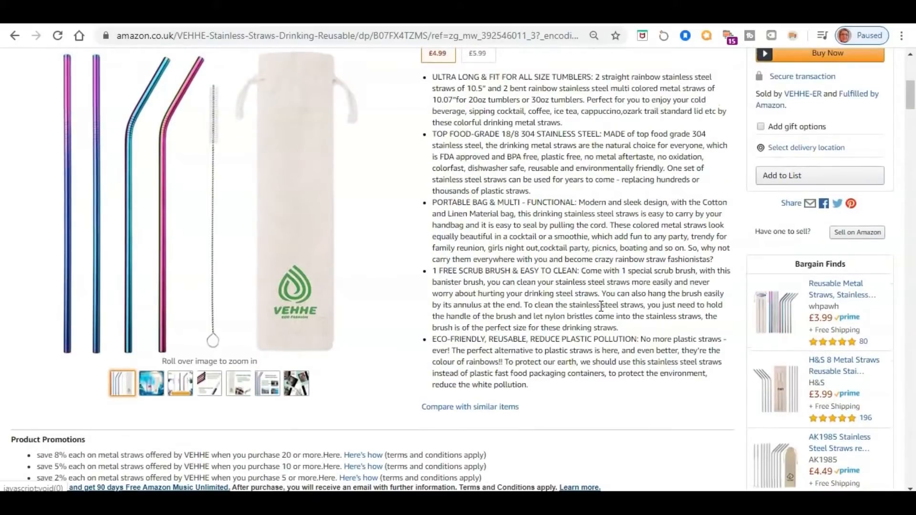
pyautogui.scroll(-1, 601, 306)
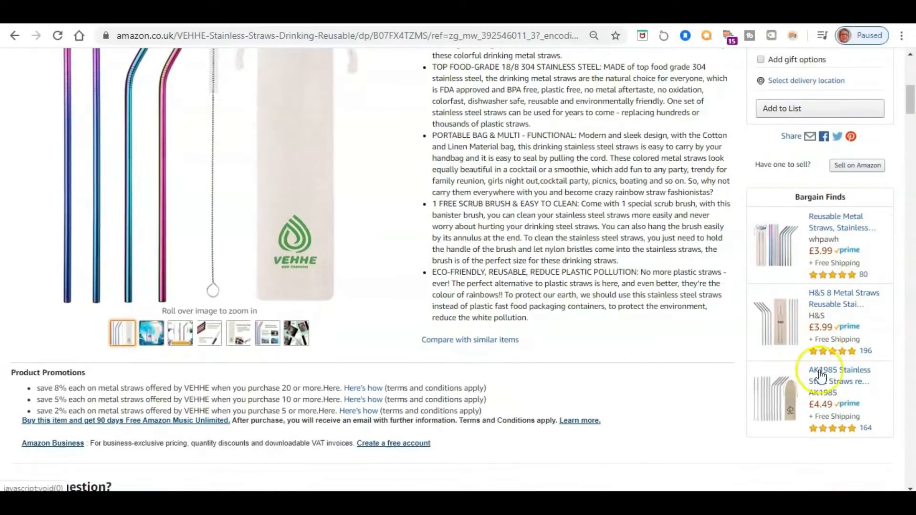
pyautogui.scroll(5, 597, 256)
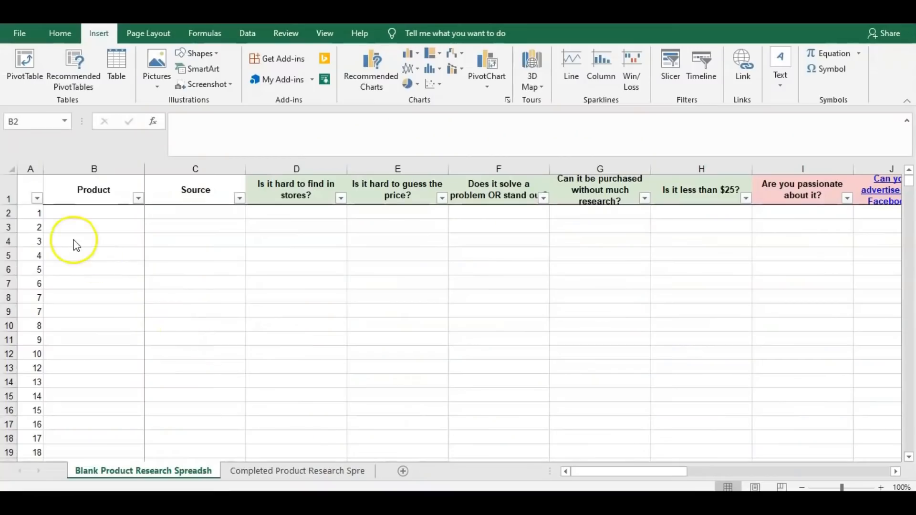
# Switch to the blank Excel product research sheet and enter "Reusable metal straws" as the first product with "Amazon" as its source
pyautogui.click(100, 212)
pyautogui.write('Reusable')
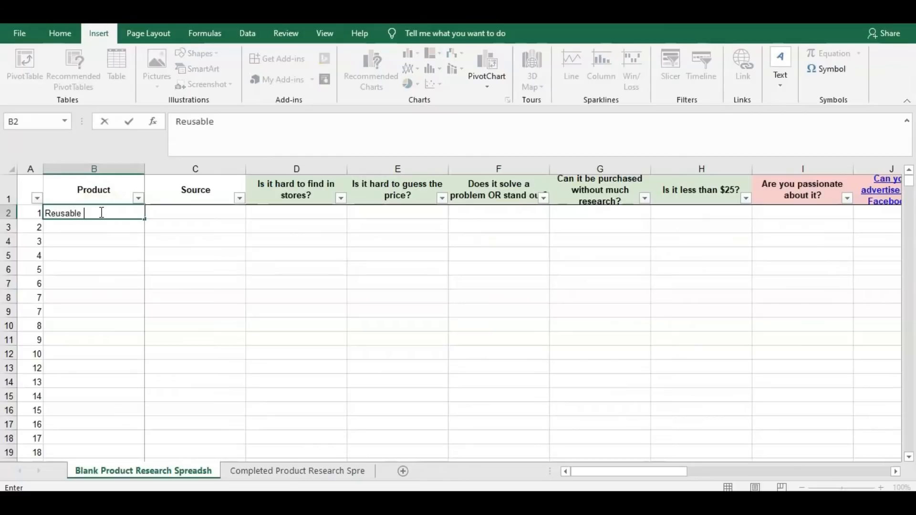
pyautogui.write('metal straws')
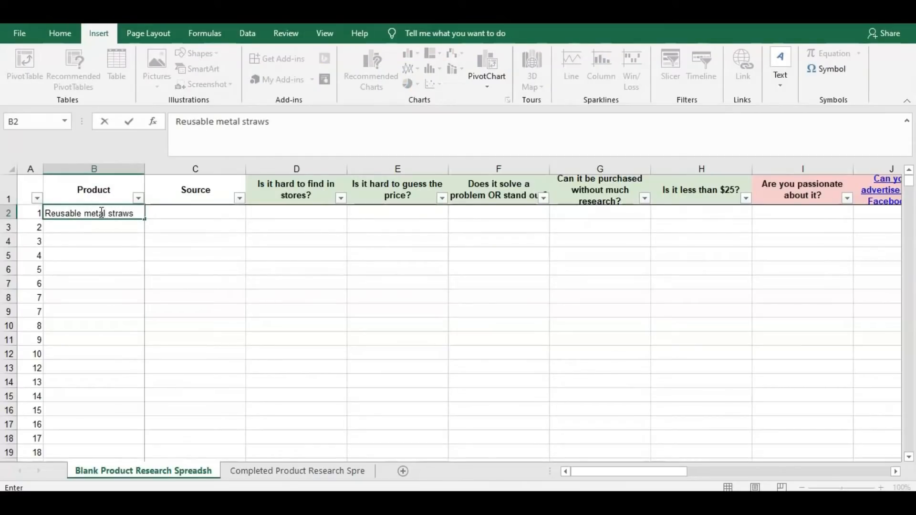
pyautogui.click(189, 214)
pyautogui.write('Am')
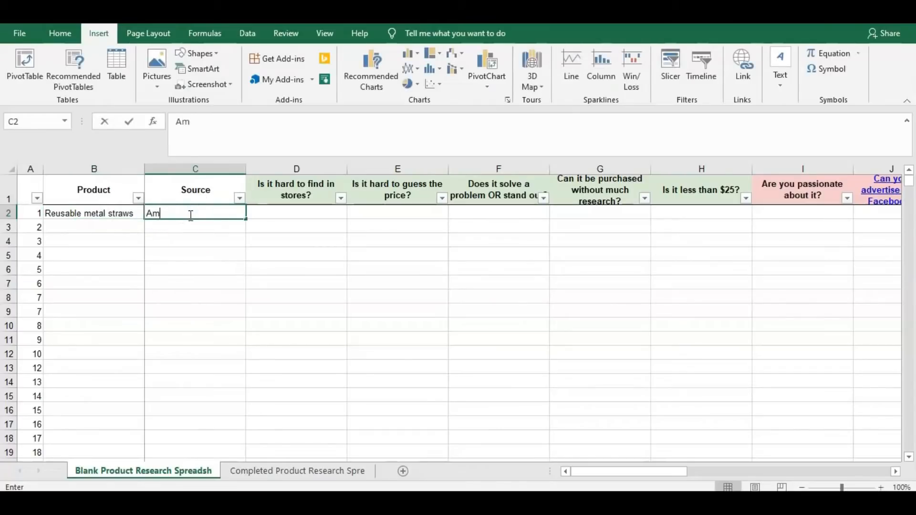
pyautogui.write('azon')
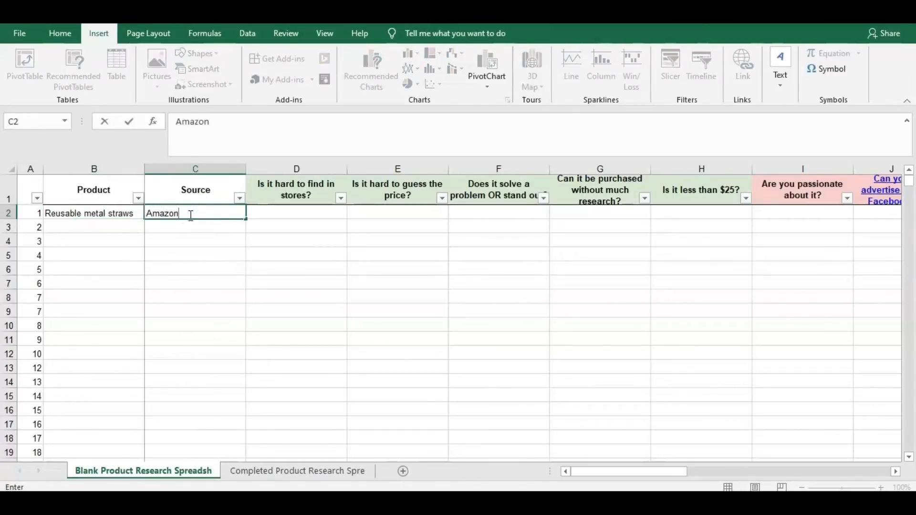
# For the reusable metal straws, answer N for being hard to find in stores and Y for the price being hard to guess
pyautogui.click(283, 211)
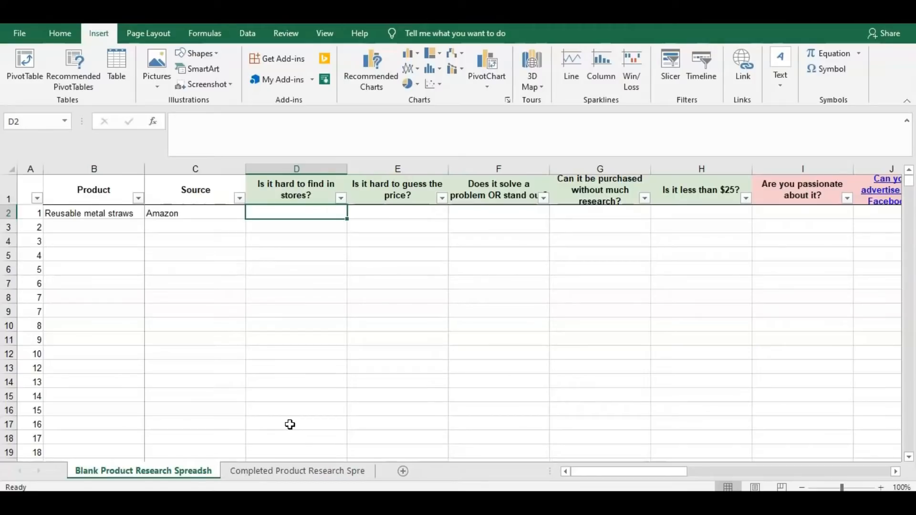
pyautogui.click(296, 212)
pyautogui.click(195, 213)
pyautogui.click(292, 213)
pyautogui.write('N')
pyautogui.click(427, 214)
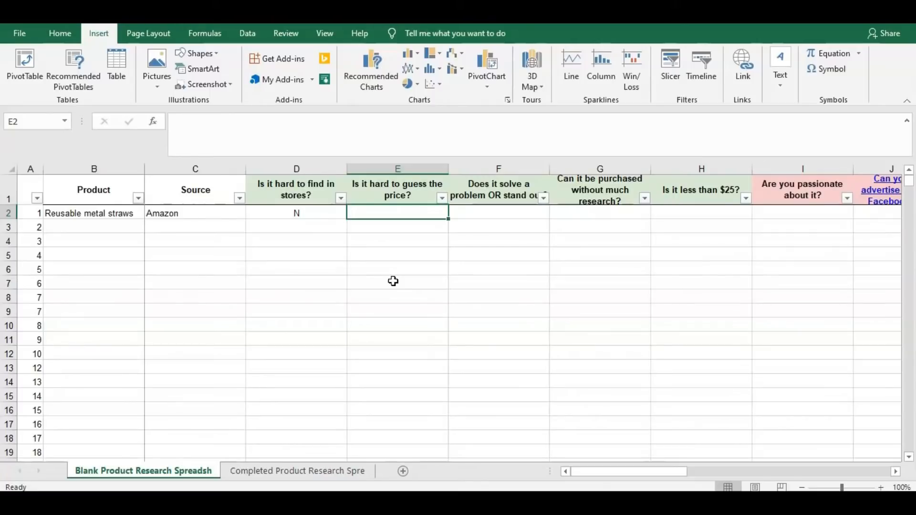
pyautogui.write('Y')
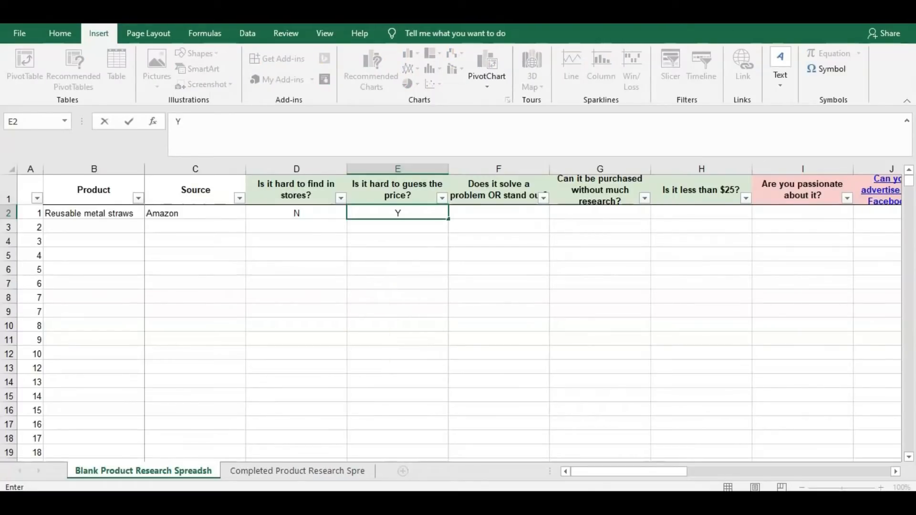
pyautogui.click(300, 212)
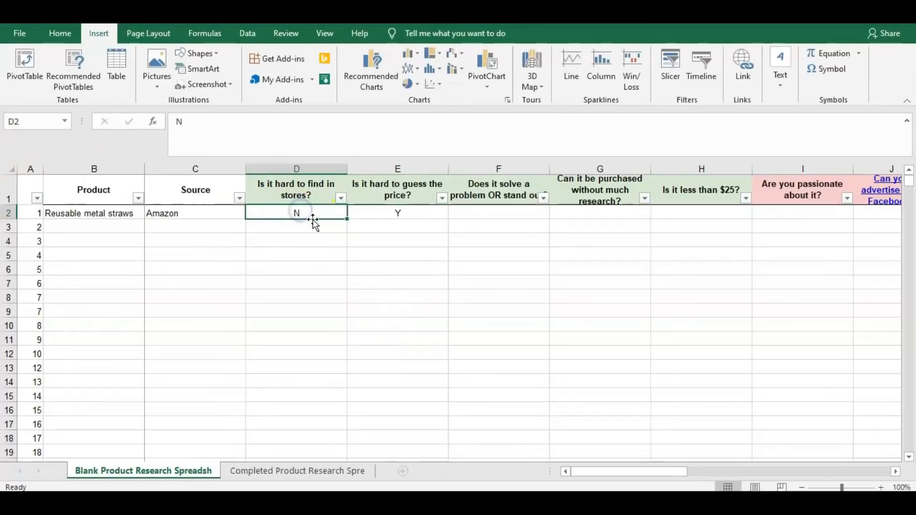
# For the reusable metal straws, change the hard-to-find-in-stores answer to Y and answer Y for solving a problem or standing out
pyautogui.write('Y')
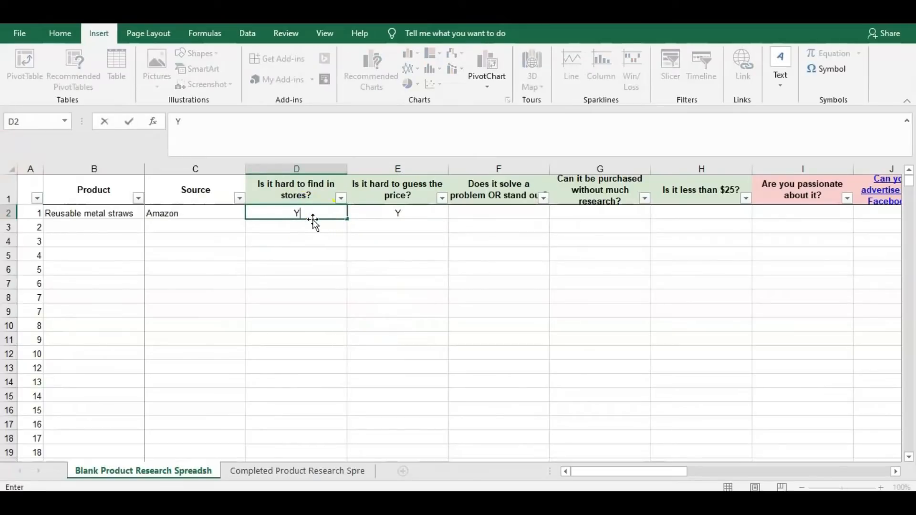
pyautogui.click(417, 214)
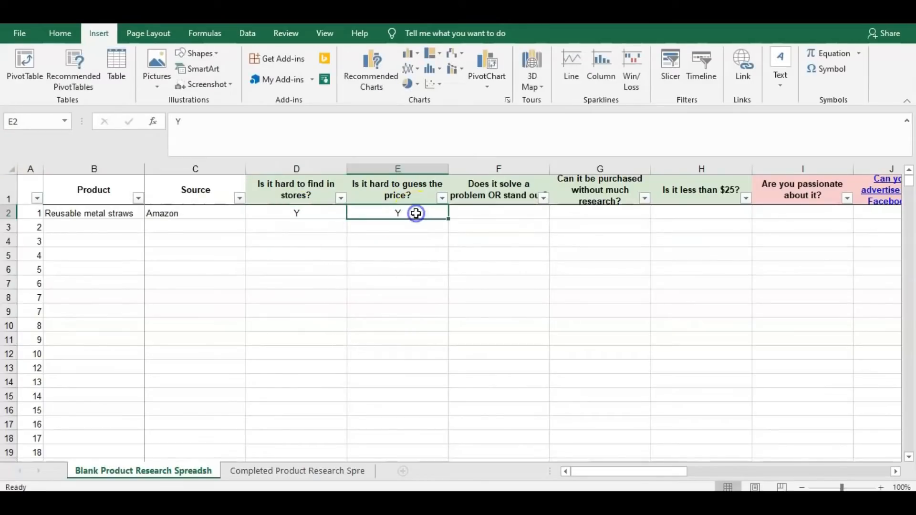
pyautogui.click(500, 214)
pyautogui.write('Y')
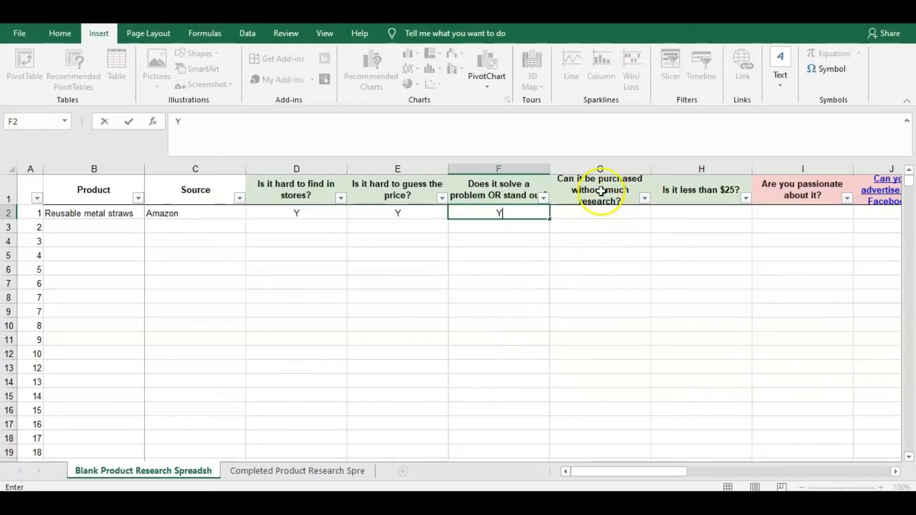
# Answer Y for the metal straws being purchasable without much research and Y for costing less than $25
pyautogui.click(615, 216)
pyautogui.write('Y')
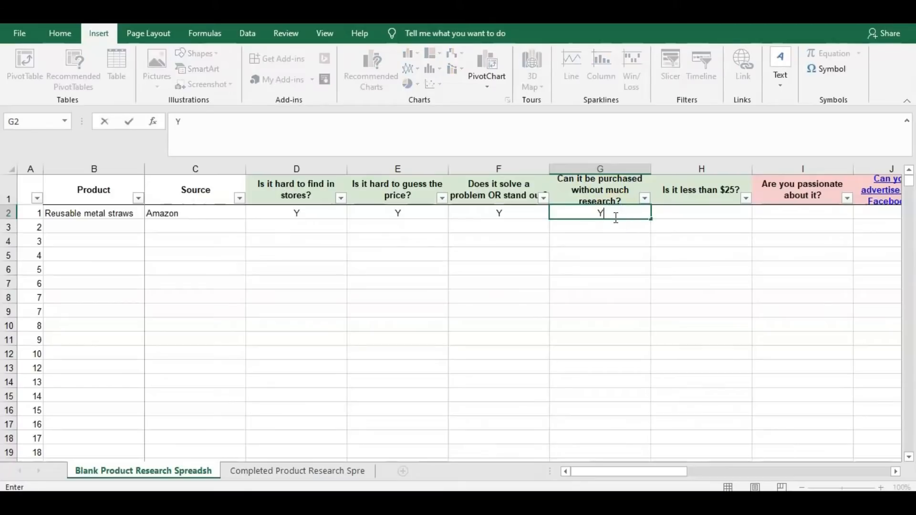
pyautogui.click(709, 218)
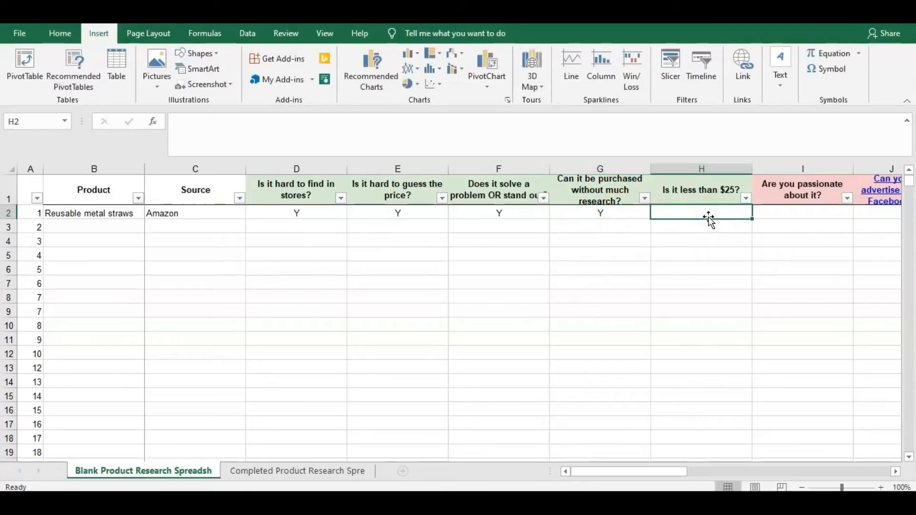
pyautogui.write('Y')
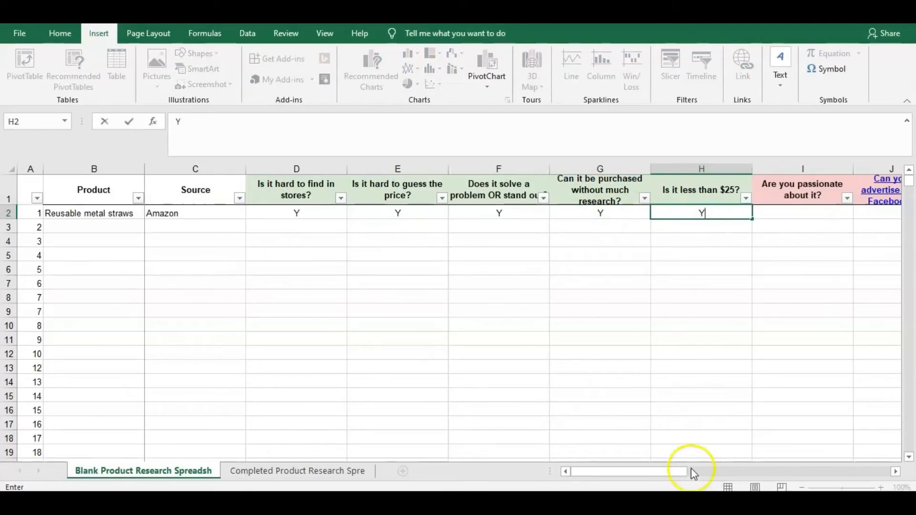
# For the metal straws, answer Y for being passionate about it, Y for advertising on Facebook, and N for being high-risk
pyautogui.moveTo(680, 475); pyautogui.dragTo(704, 473)
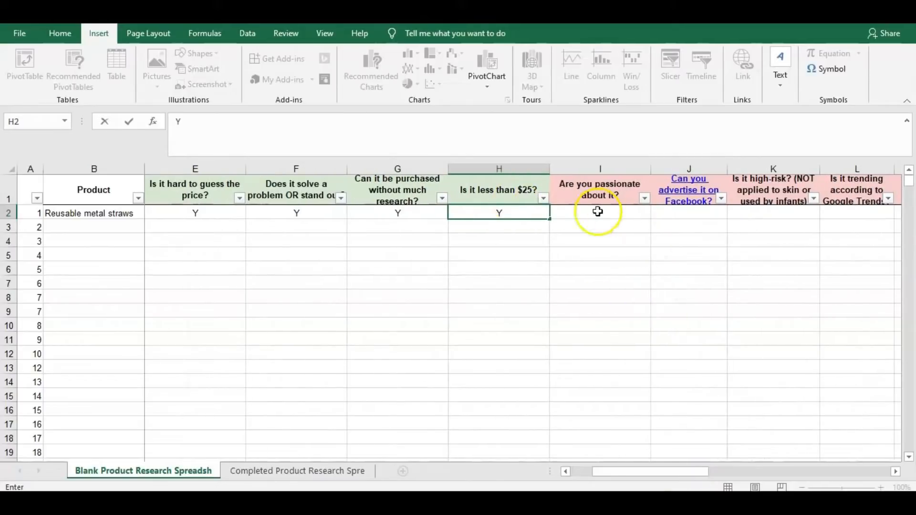
pyautogui.click(616, 217)
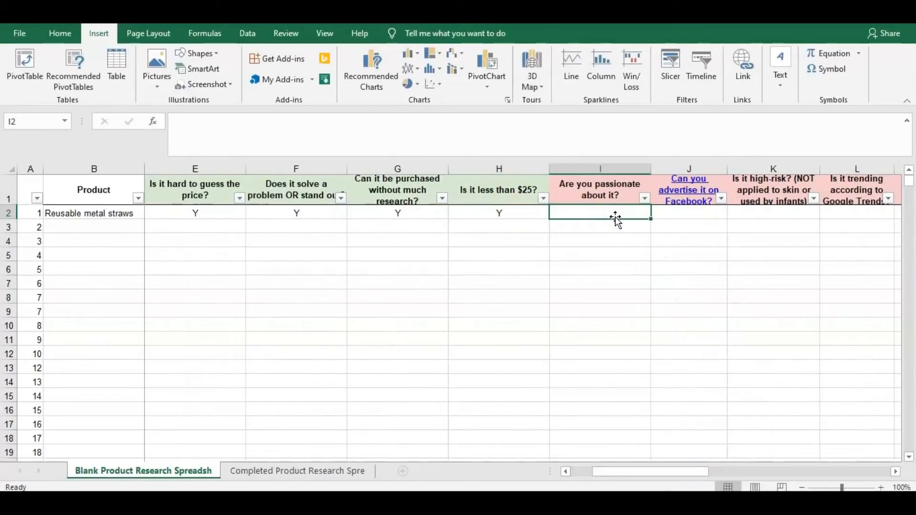
pyautogui.write('Y')
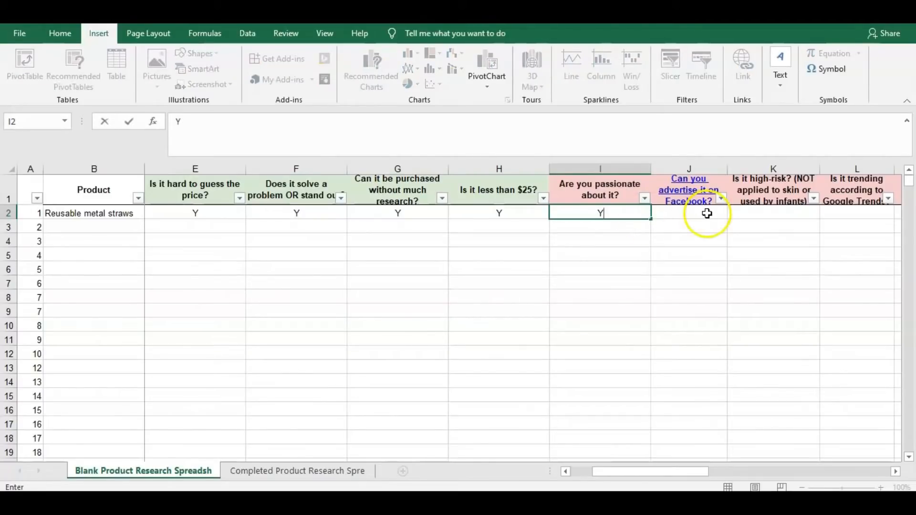
pyautogui.click(688, 214)
pyautogui.write('Y')
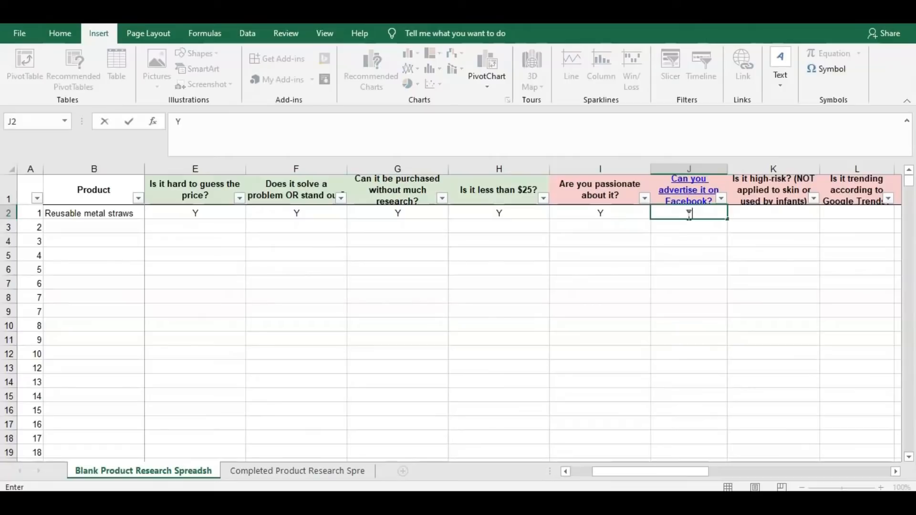
pyautogui.click(776, 219)
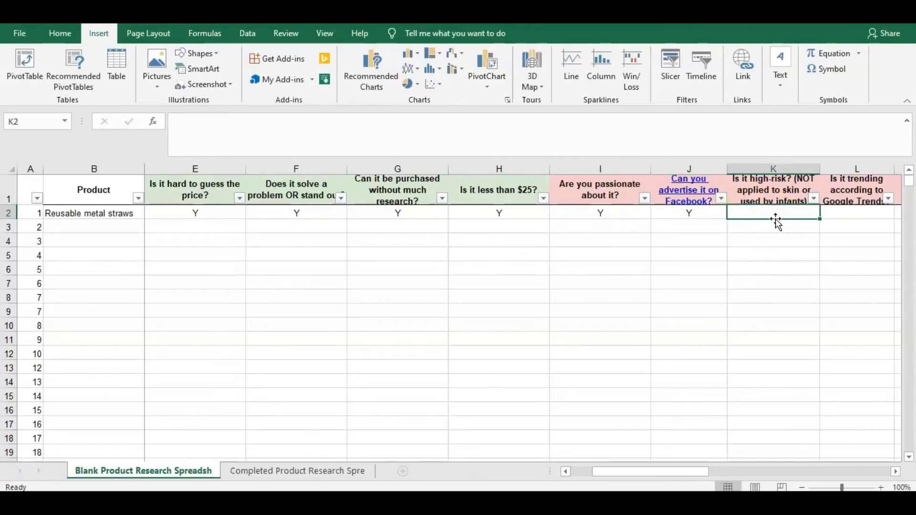
pyautogui.write('N')
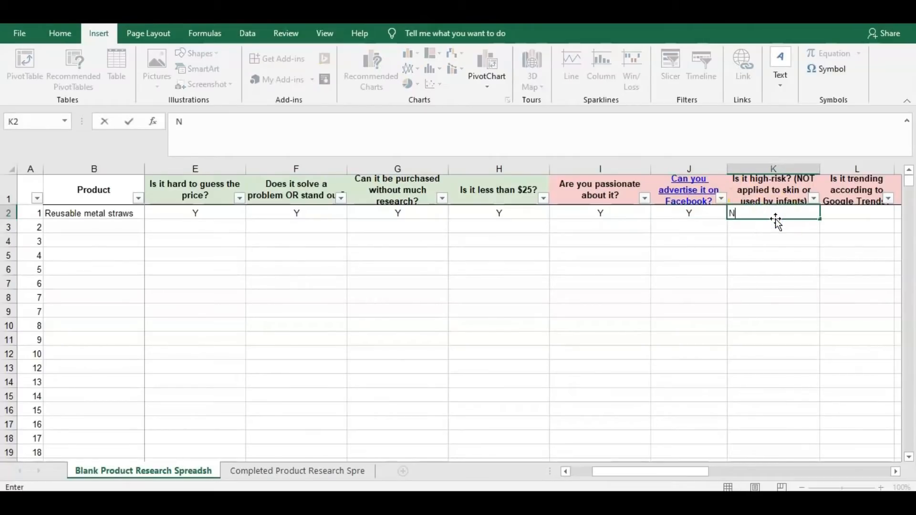
pyautogui.click(854, 214)
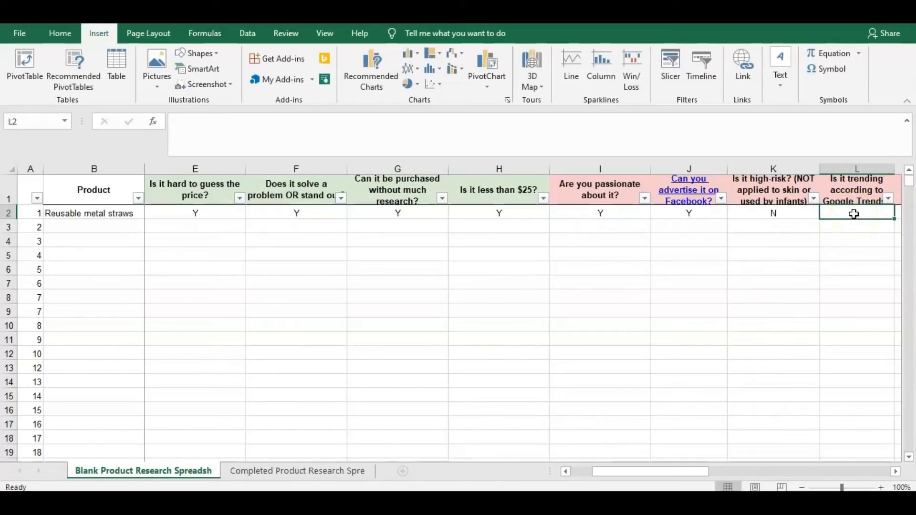
pyautogui.click(570, 216)
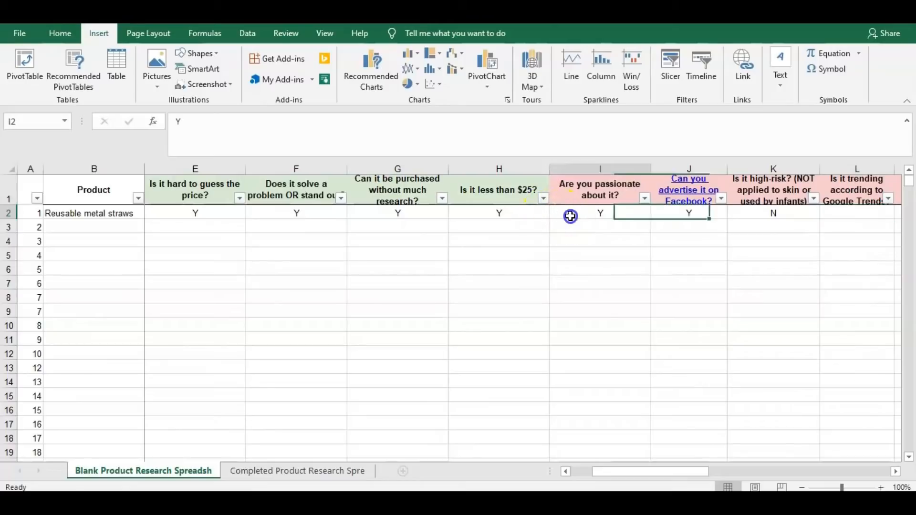
pyautogui.press('Left')
pyautogui.press('Left')
pyautogui.press('Left')
pyautogui.press('Left')
pyautogui.press('Left')
pyautogui.press('Left')
pyautogui.press('Left')
pyautogui.press('Left')
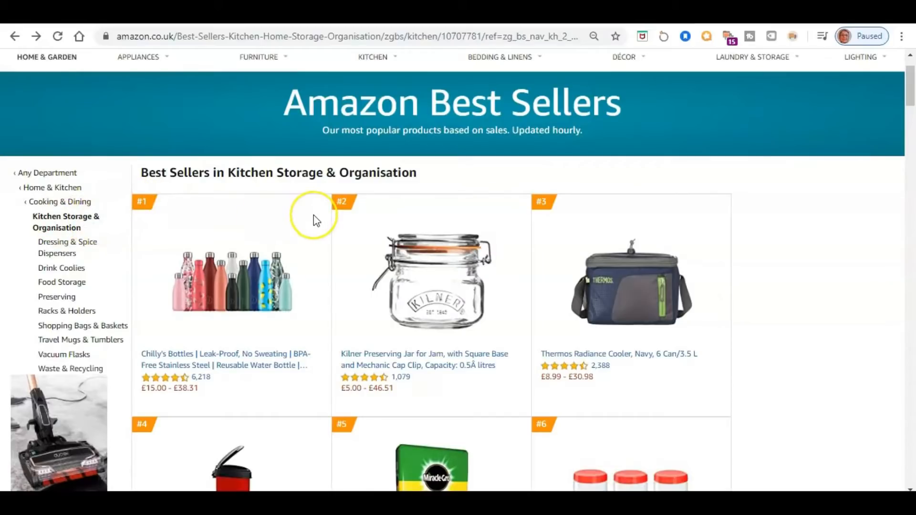
# Examine Amazon's Best Sellers in Kitchen Storage & Organisation from the first-ranked item down to about rank 30 for potential products
pyautogui.scroll(-4, 316, 219)
pyautogui.scroll(-3, 534, 253)
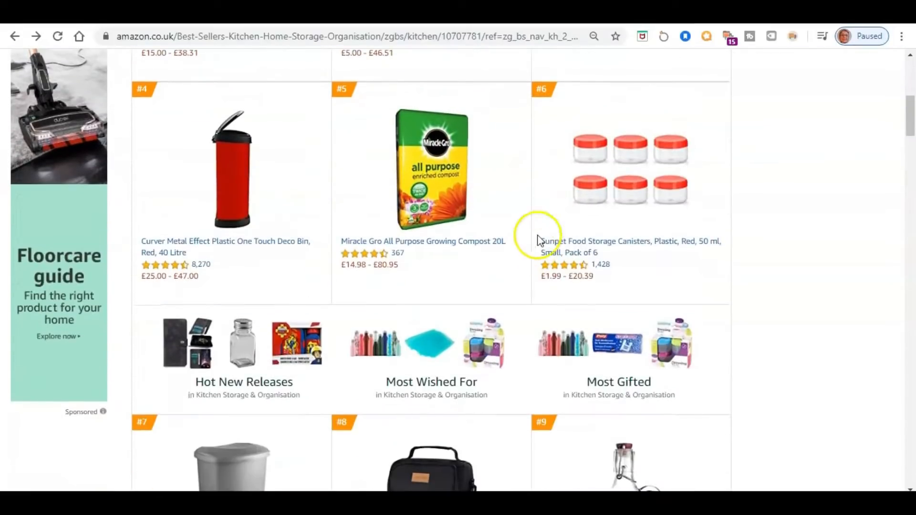
pyautogui.scroll(-7, 377, 242)
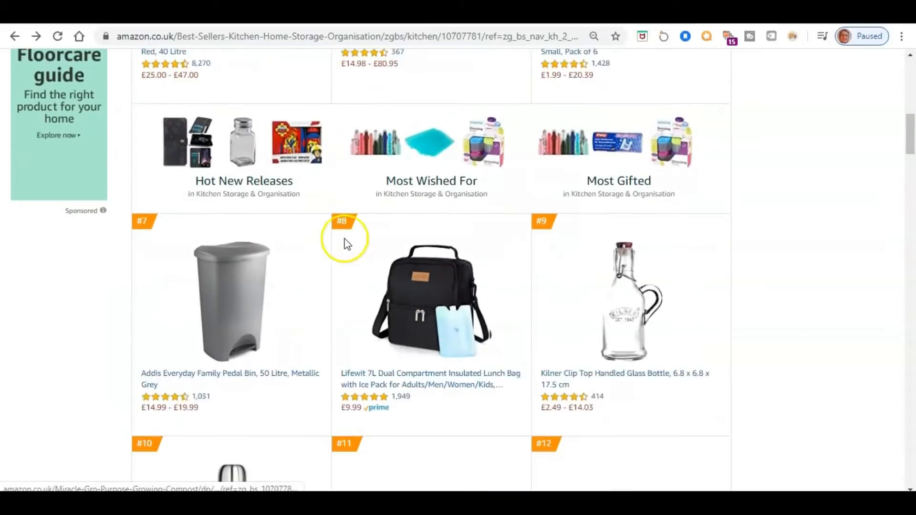
pyautogui.scroll(-2, 333, 229)
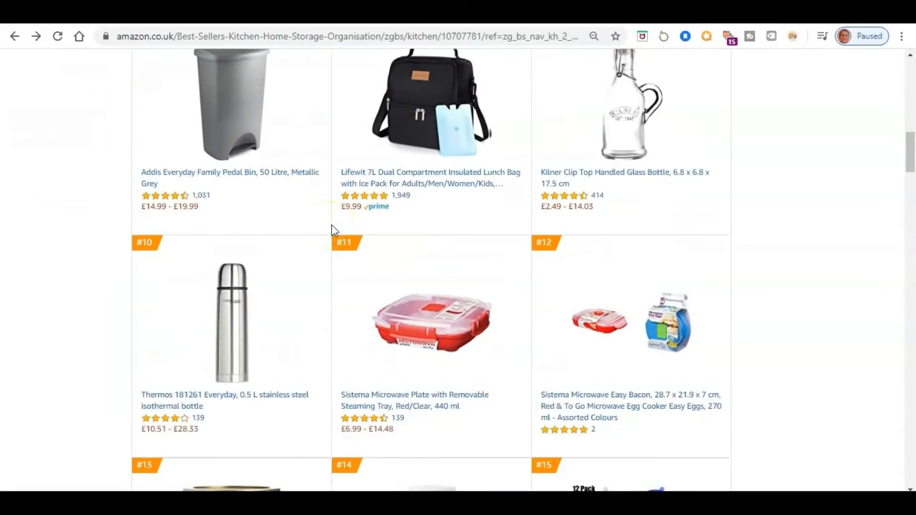
pyautogui.scroll(-3, 332, 225)
pyautogui.scroll(-1, 337, 221)
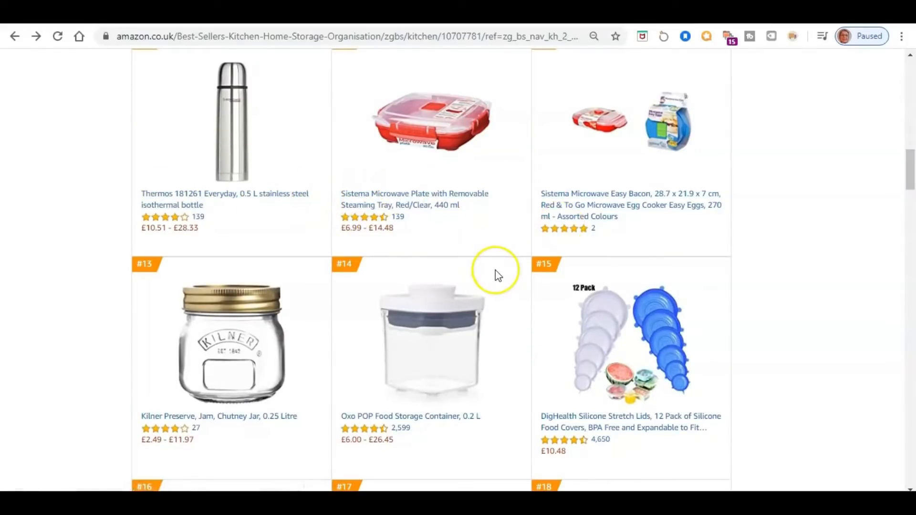
pyautogui.scroll(-10, 495, 272)
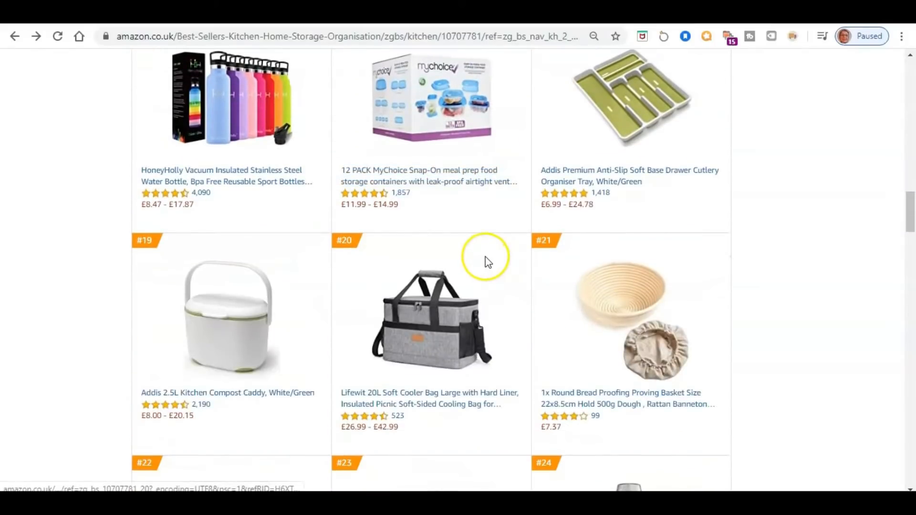
pyautogui.scroll(-7, 490, 263)
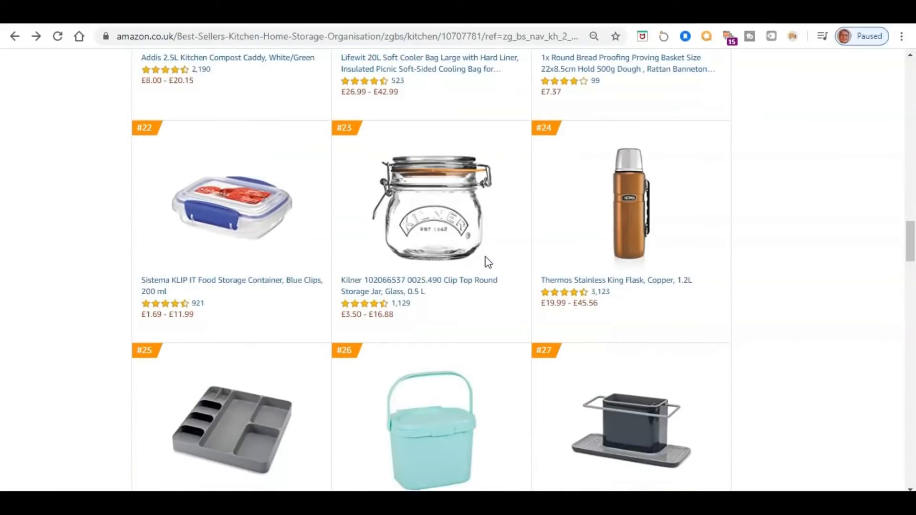
pyautogui.scroll(-1, 488, 263)
pyautogui.scroll(4, 487, 262)
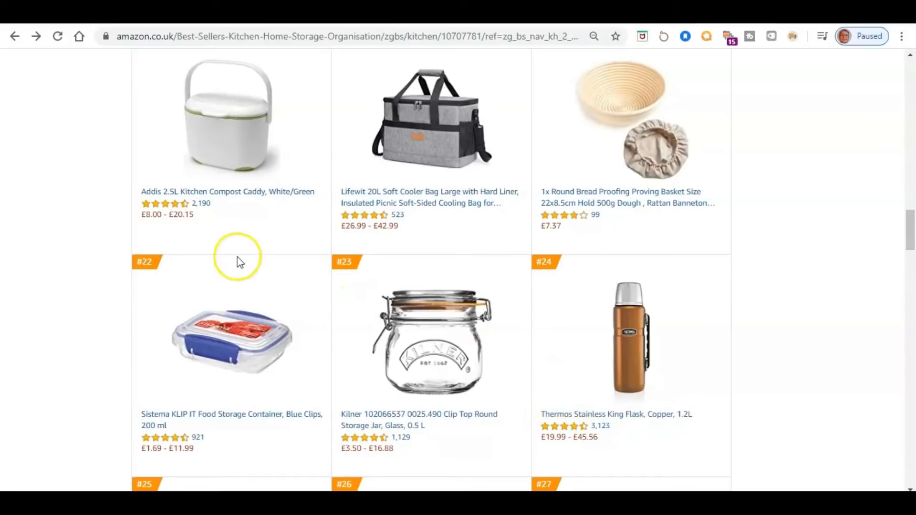
pyautogui.scroll(-4, 328, 265)
pyautogui.scroll(-1, 727, 243)
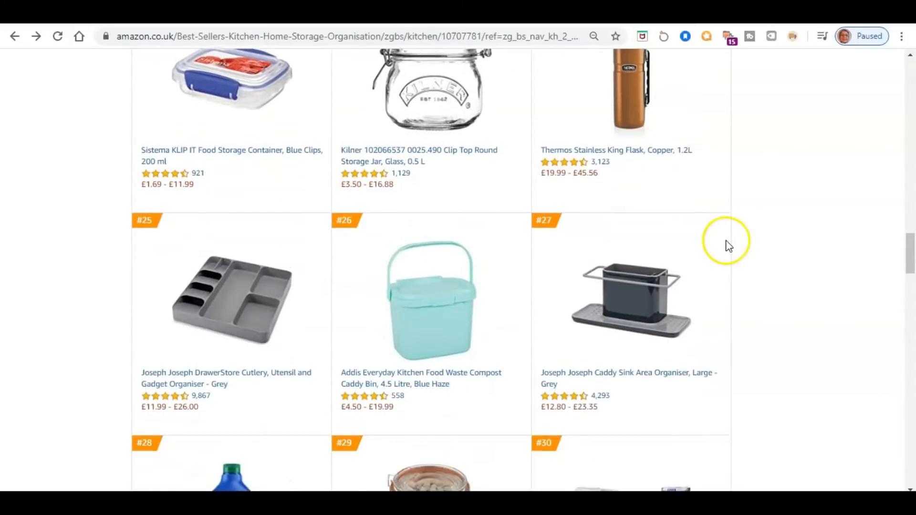
pyautogui.scroll(-1, 692, 247)
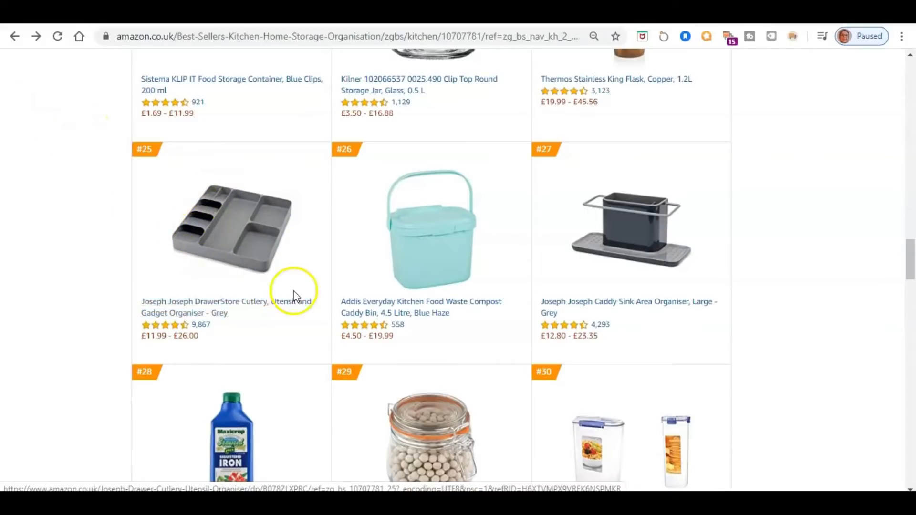
pyautogui.scroll(-1, 296, 305)
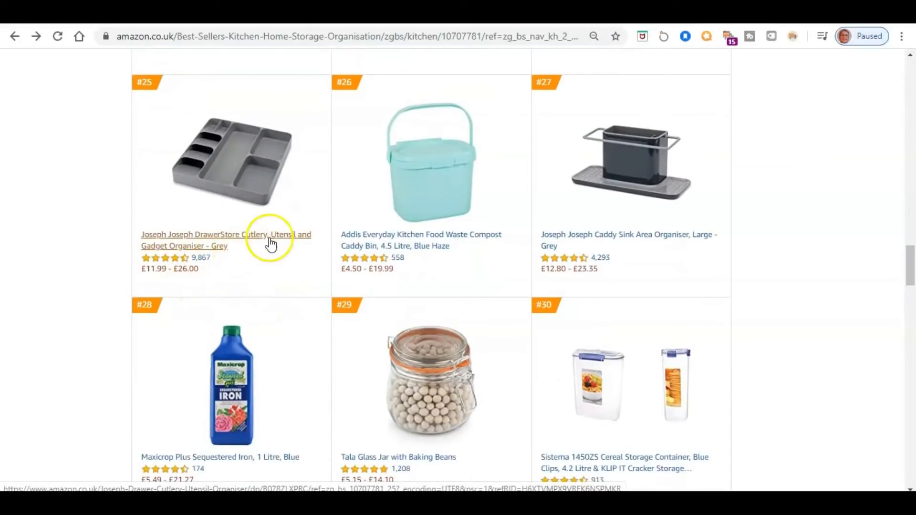
# Open the 25th-ranked Joseph Joseph DrawerStore page and compare its Cutlery organiser style with the Cutlery and utensil organiser style
pyautogui.click(270, 239)
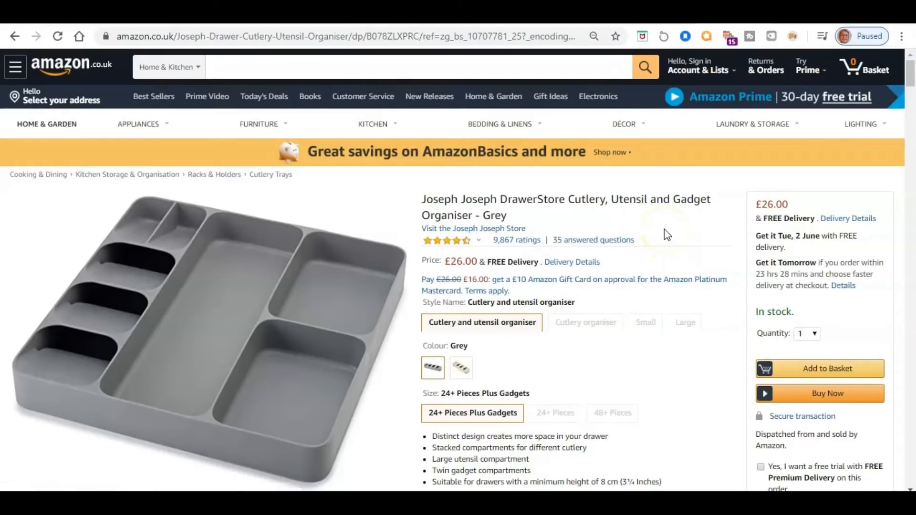
pyautogui.click(592, 328)
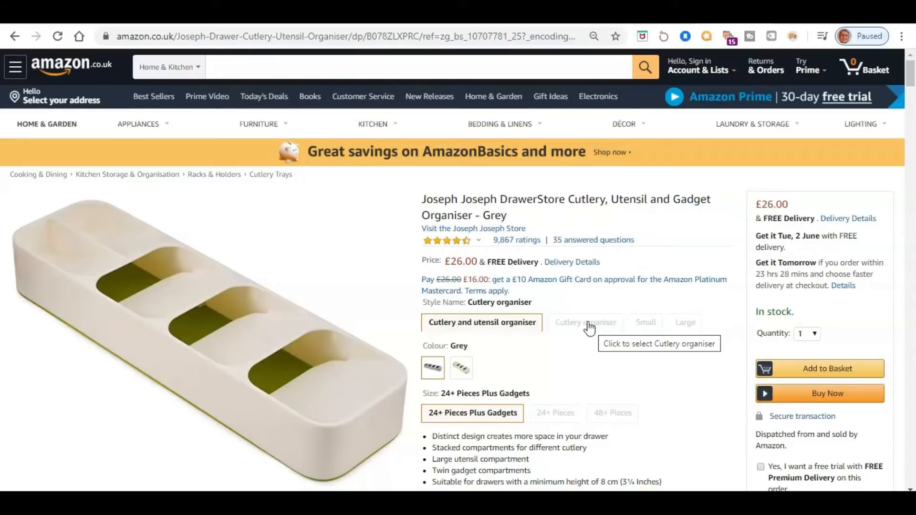
pyautogui.click(589, 327)
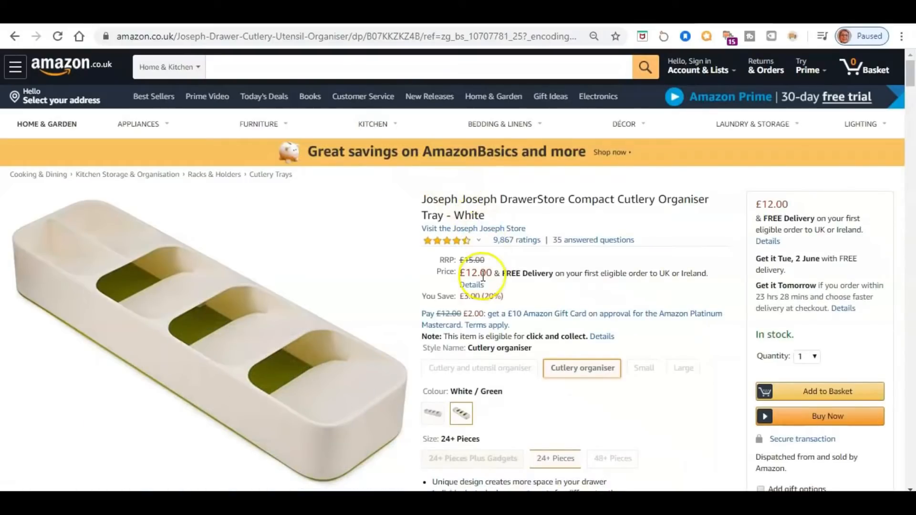
pyautogui.click(492, 368)
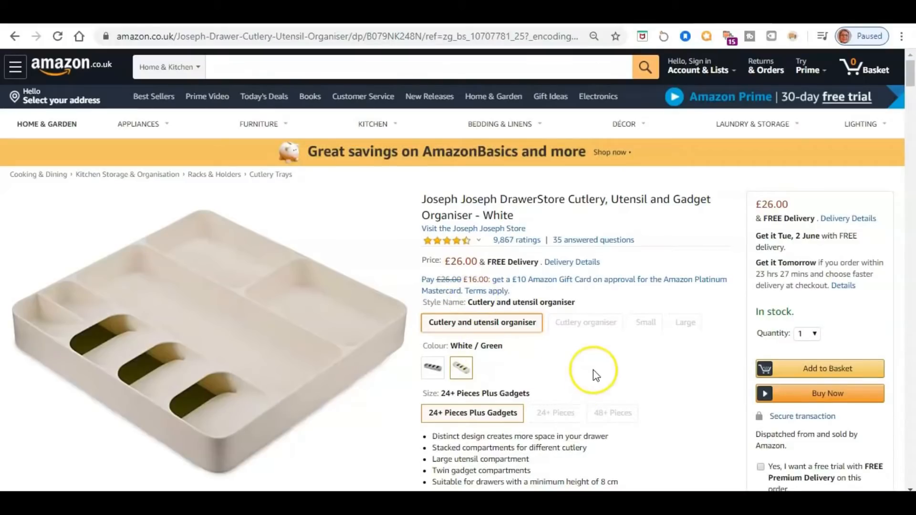
# Examine the DrawerStore organiser's features, ratings and product images, and play part of its product video before pausing it
pyautogui.scroll(-4, 593, 372)
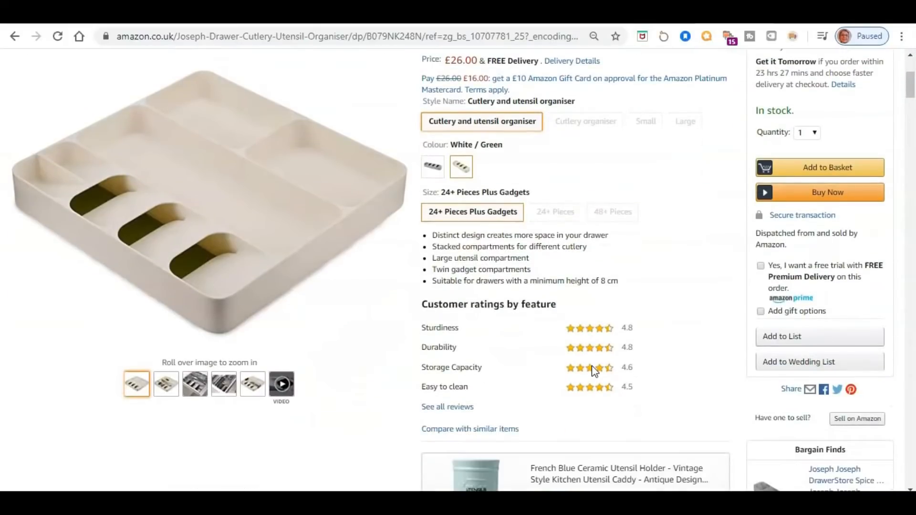
pyautogui.scroll(-1, 537, 374)
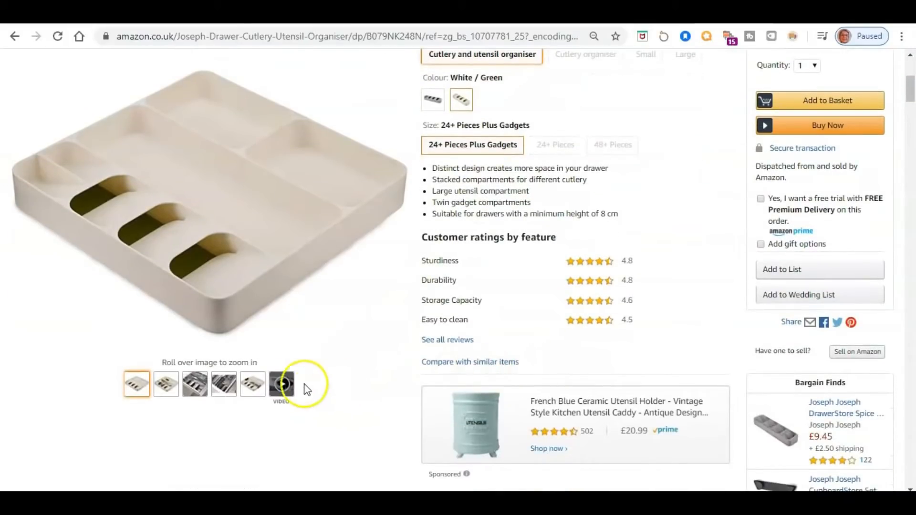
pyautogui.click(282, 388)
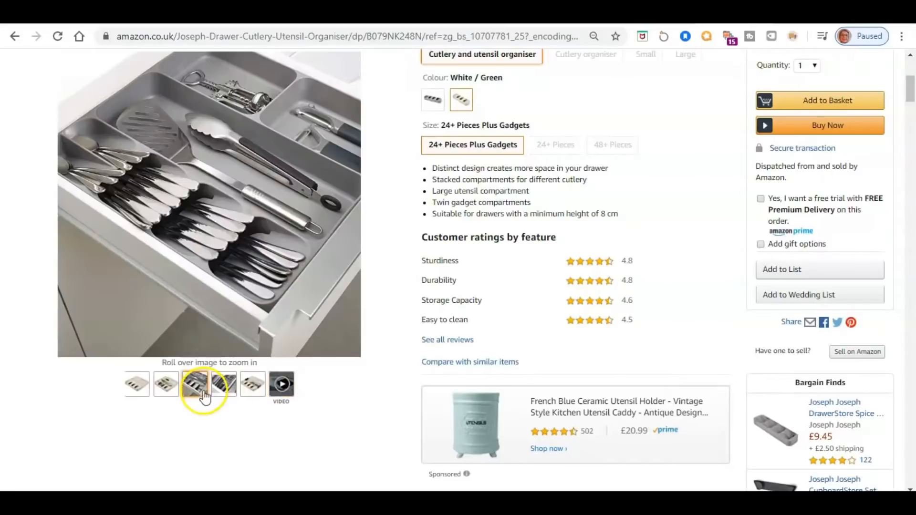
pyautogui.moveTo(225, 387)
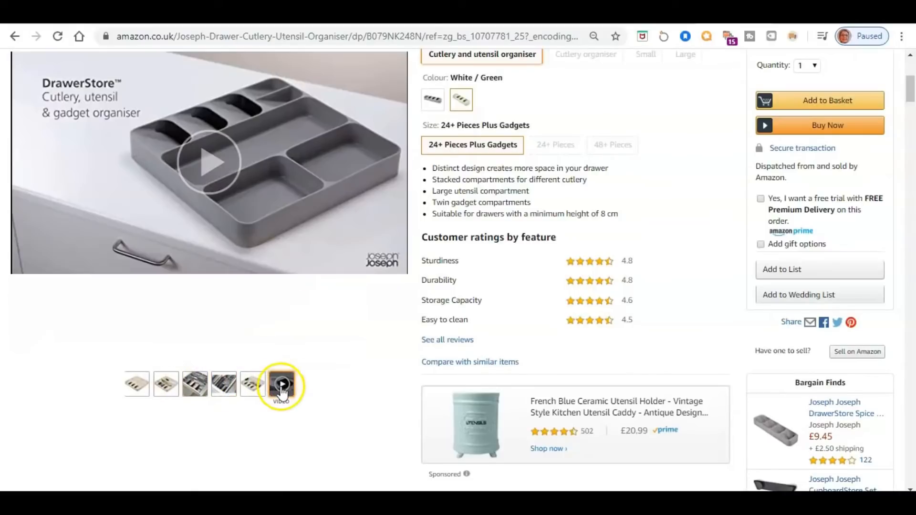
pyautogui.click(281, 386)
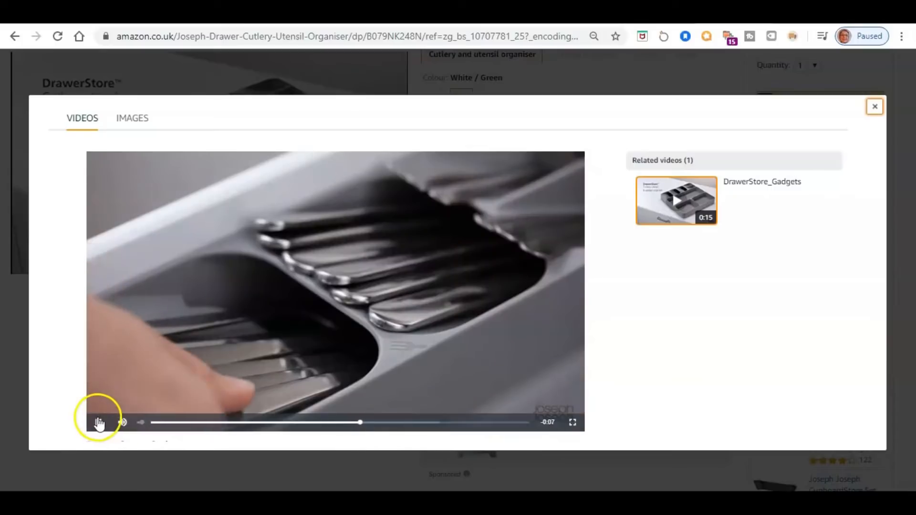
pyautogui.click(99, 423)
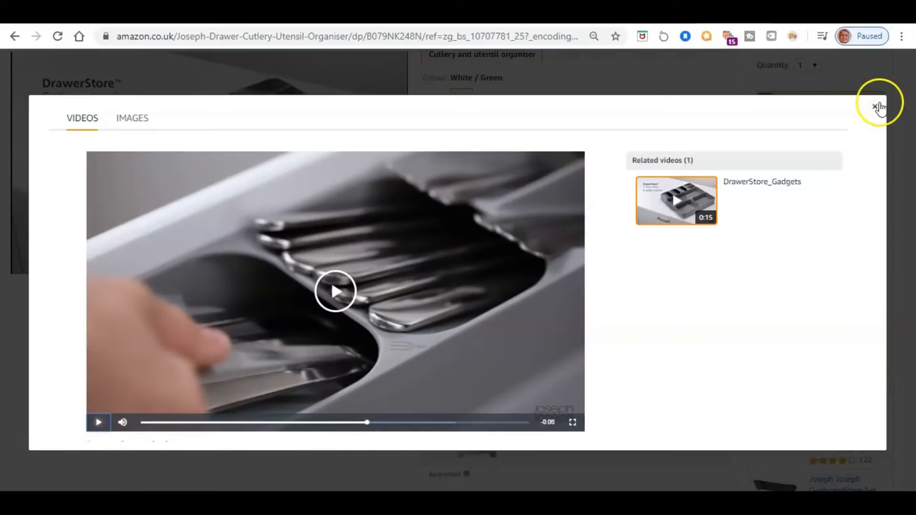
# Close the product video and compare the DrawerStore's Large, Cutlery organiser, and Cutlery and utensil organiser styles
pyautogui.click(875, 106)
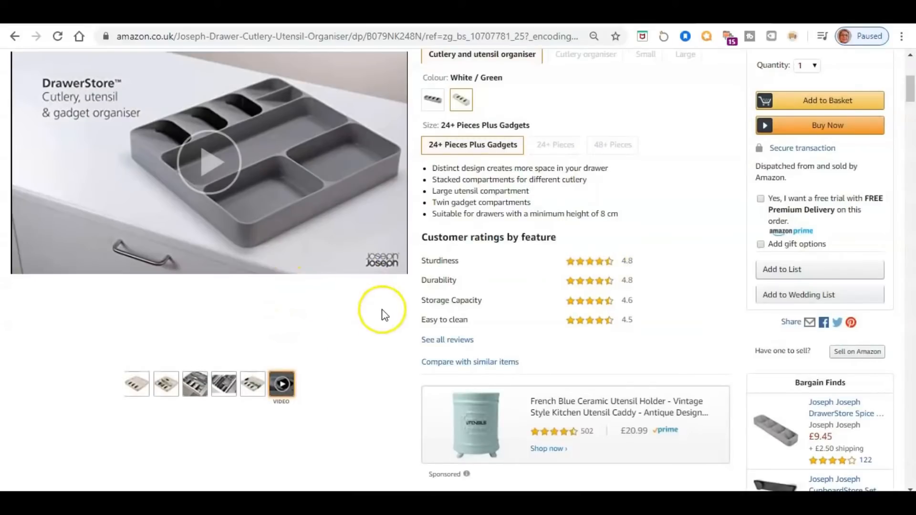
pyautogui.scroll(5, 383, 313)
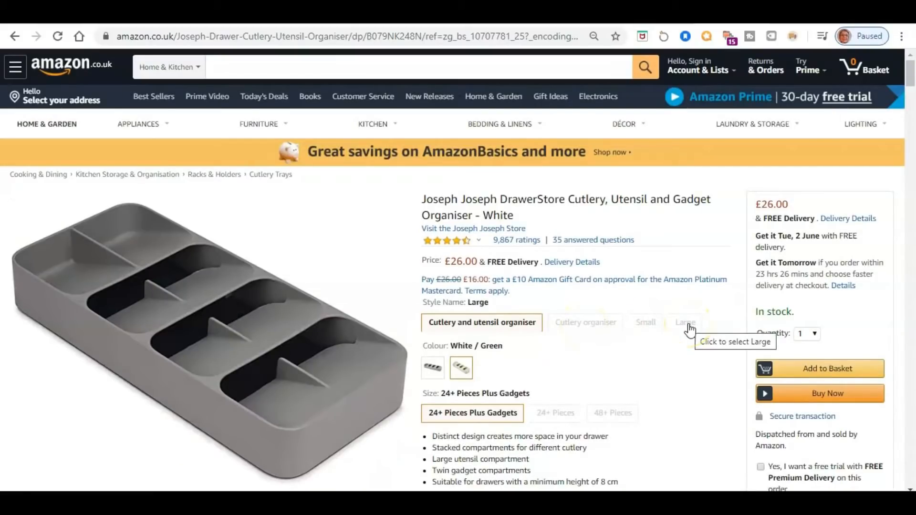
pyautogui.click(689, 329)
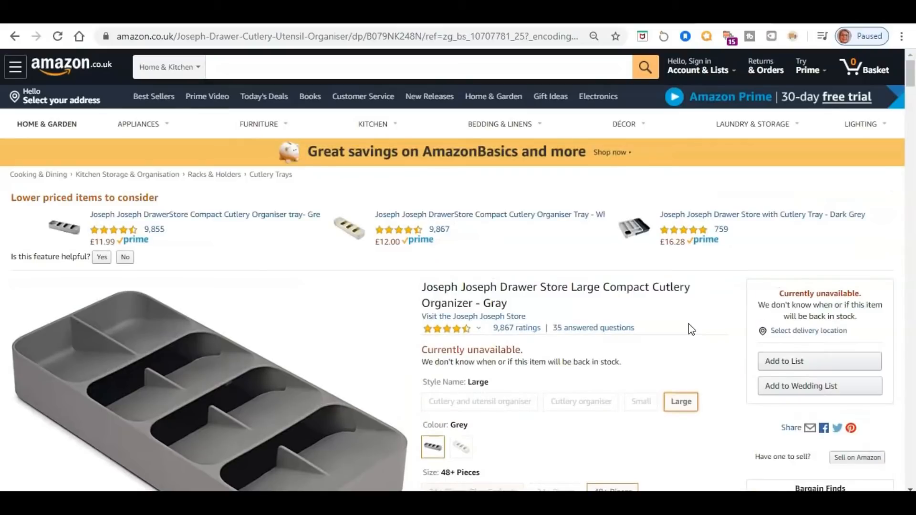
pyautogui.click(583, 407)
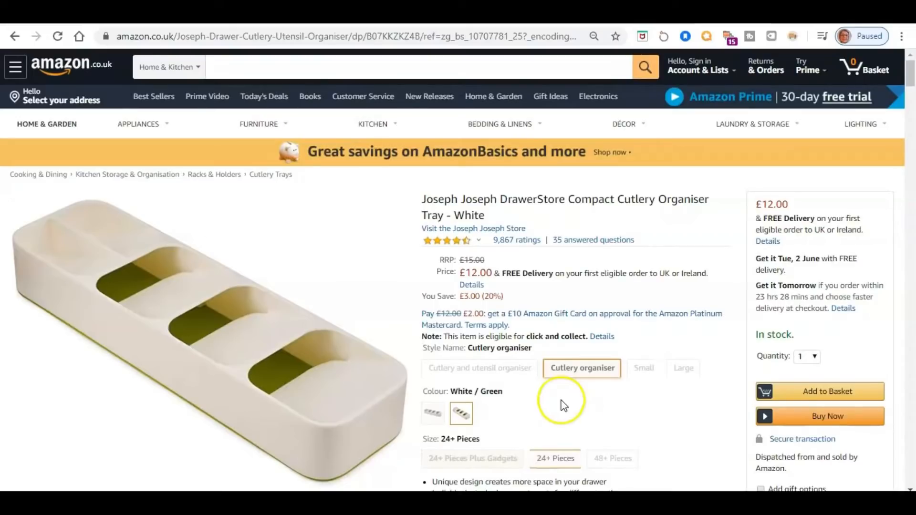
pyautogui.click(517, 375)
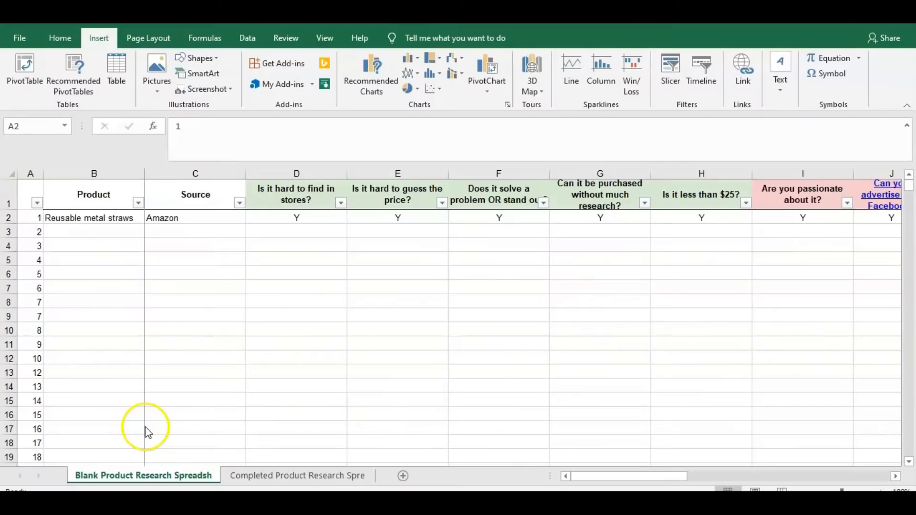
# In the Excel product research sheet, add "Cutlery & utensil organiser" as the second product with Amazon as its source
pyautogui.click(79, 227)
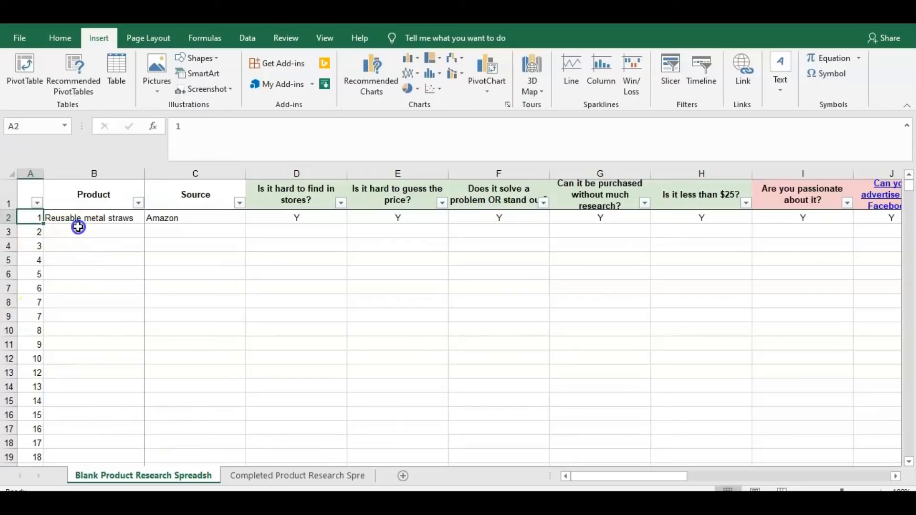
pyautogui.click(79, 231)
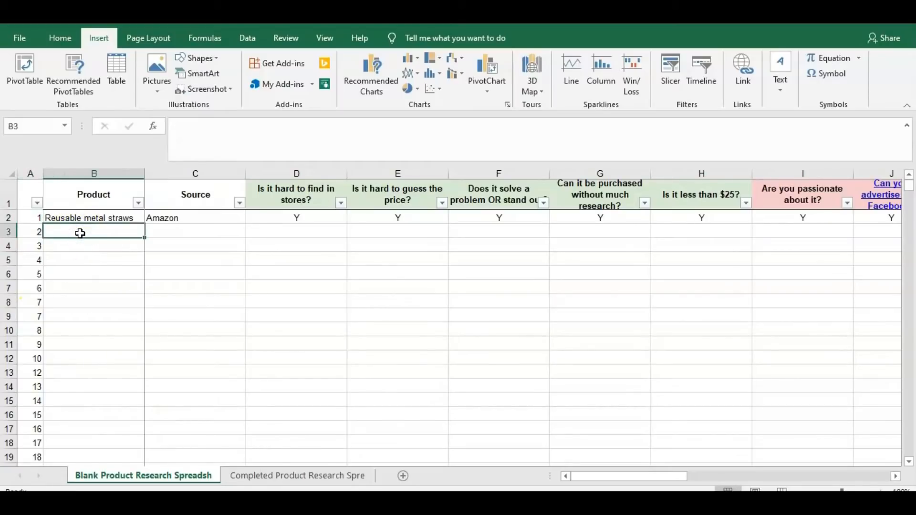
pyautogui.write('Cutlery ')
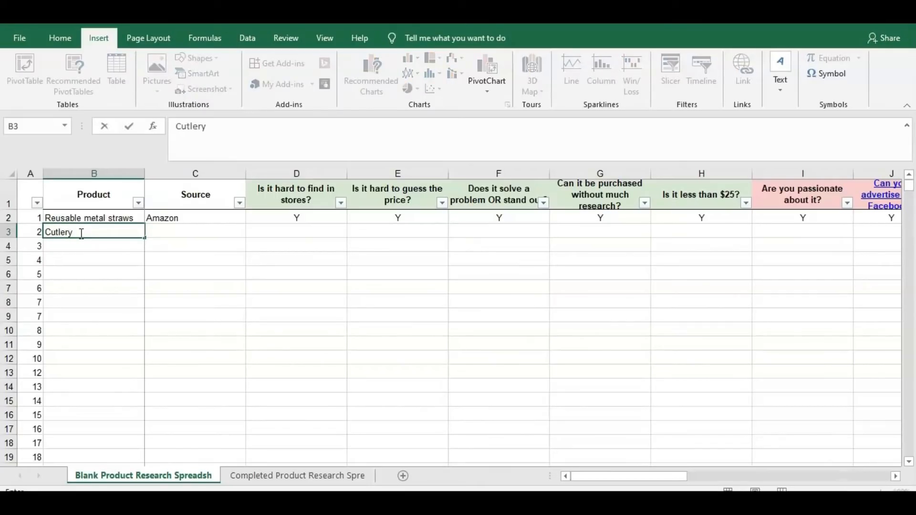
pyautogui.write('& utensil draw')
pyautogui.press('BackSpace')
pyautogui.press('BackSpace')
pyautogui.press('BackSpace')
pyautogui.press('BackSpace')
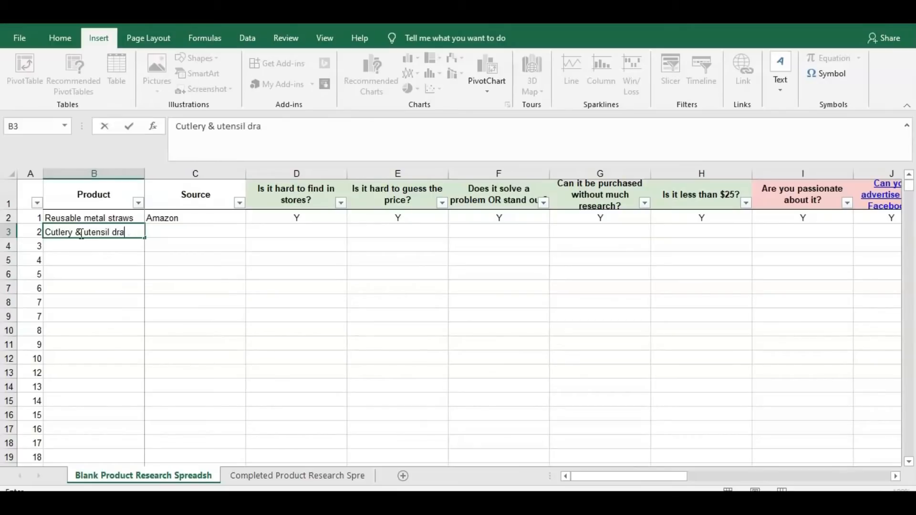
pyautogui.write('organiser')
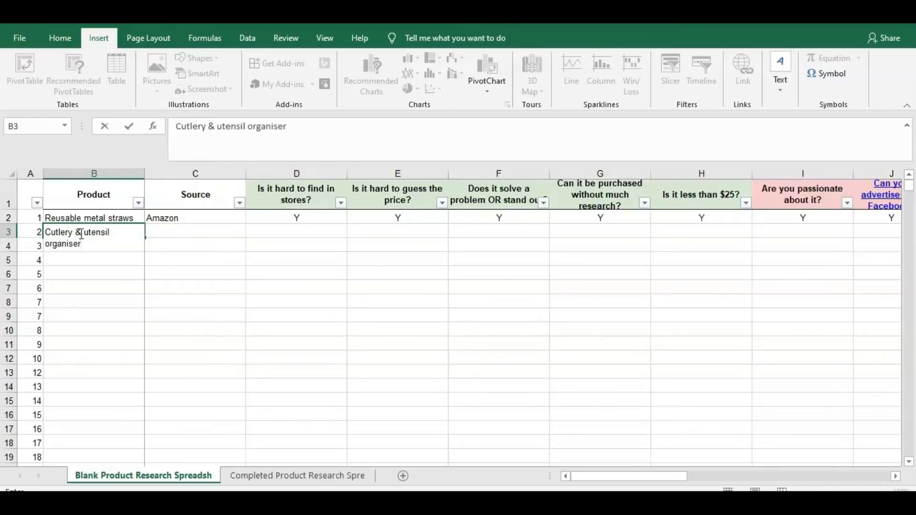
pyautogui.click(161, 231)
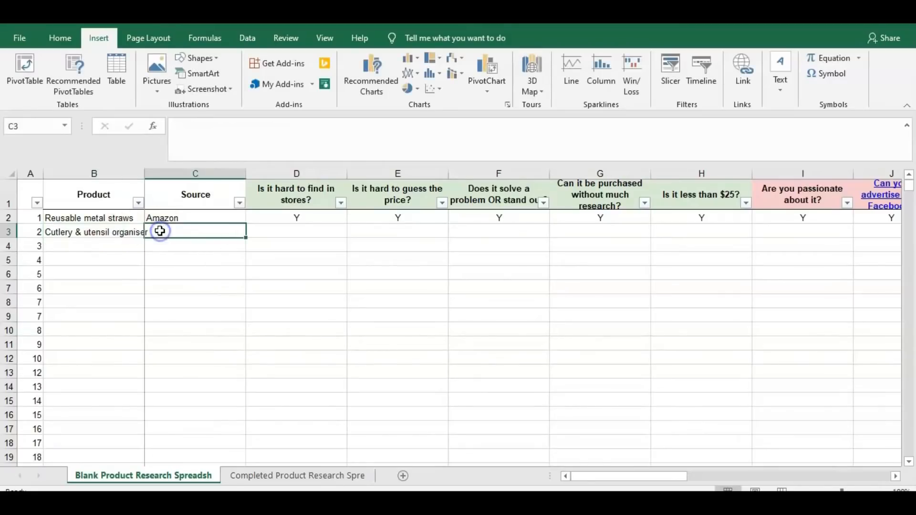
pyautogui.write('Amazon')
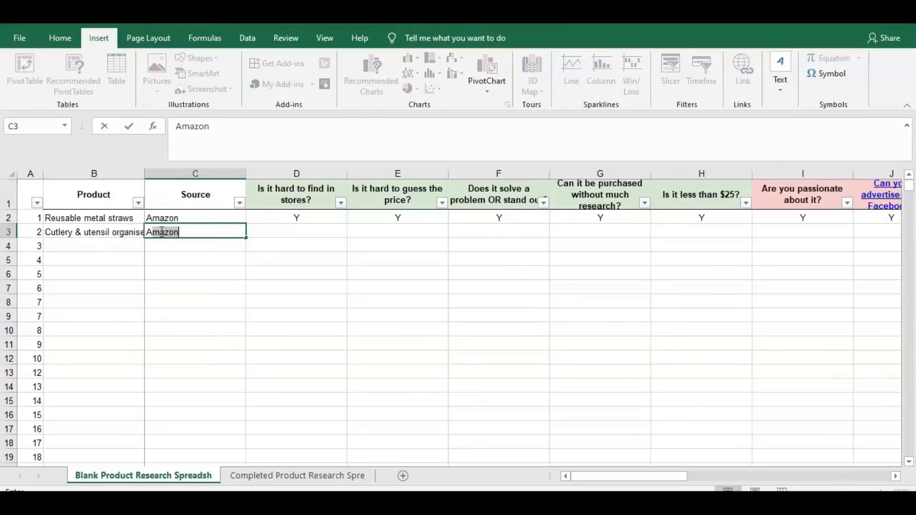
# For the cutlery organiser, answer N for hard to find in stores, Y for hard to guess the price, and Y for solving a problem
pyautogui.click(297, 238)
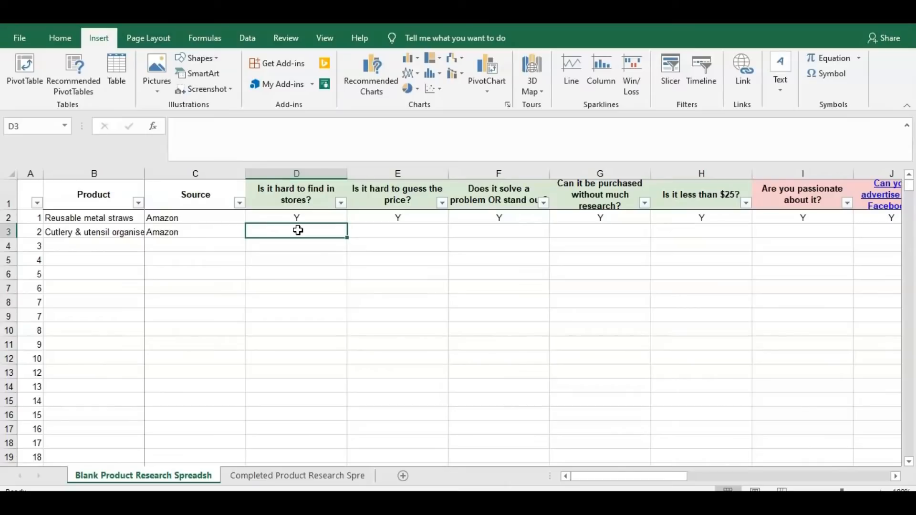
pyautogui.write('N')
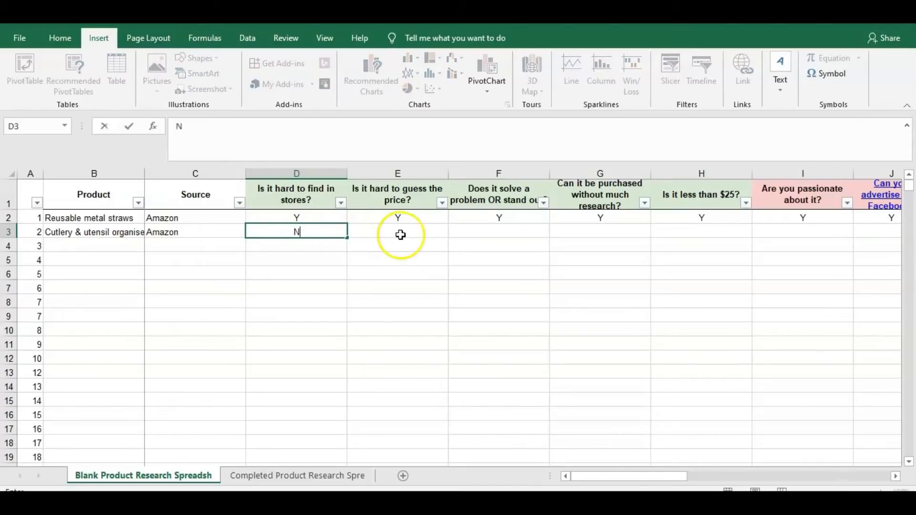
pyautogui.click(400, 233)
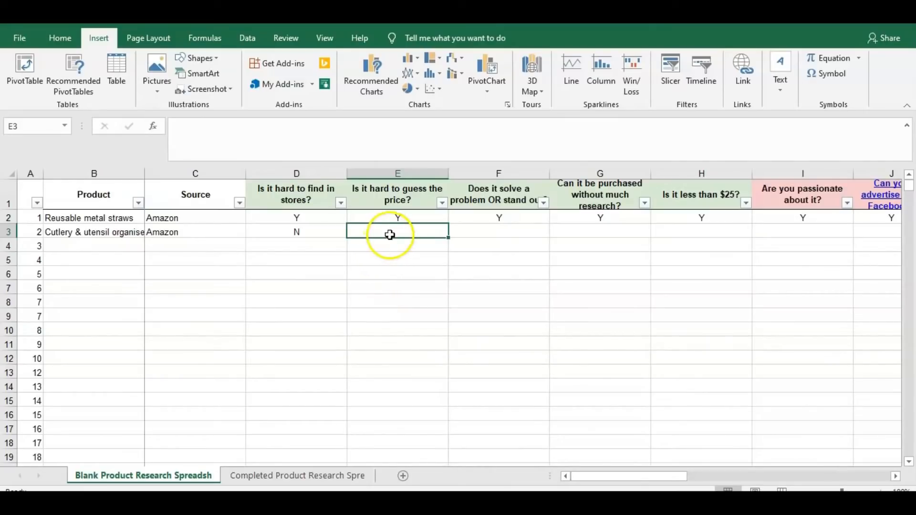
pyautogui.write('Y')
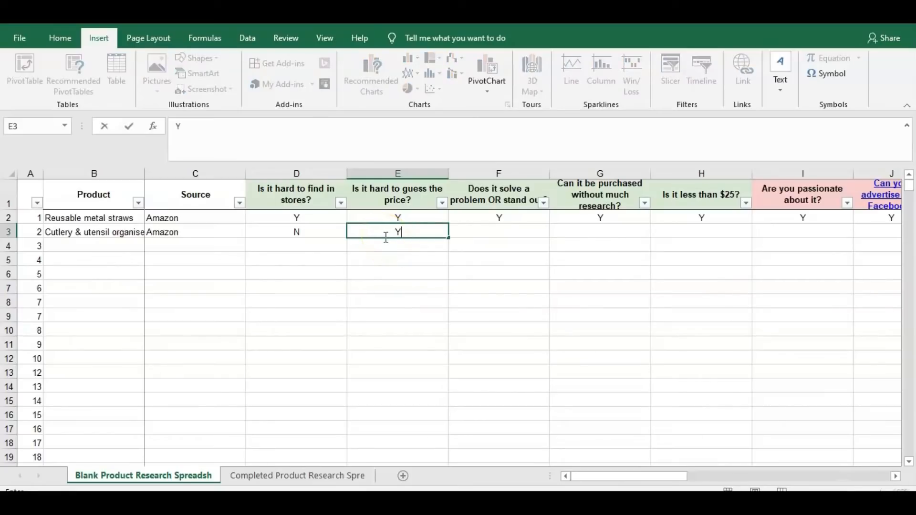
pyautogui.click(508, 235)
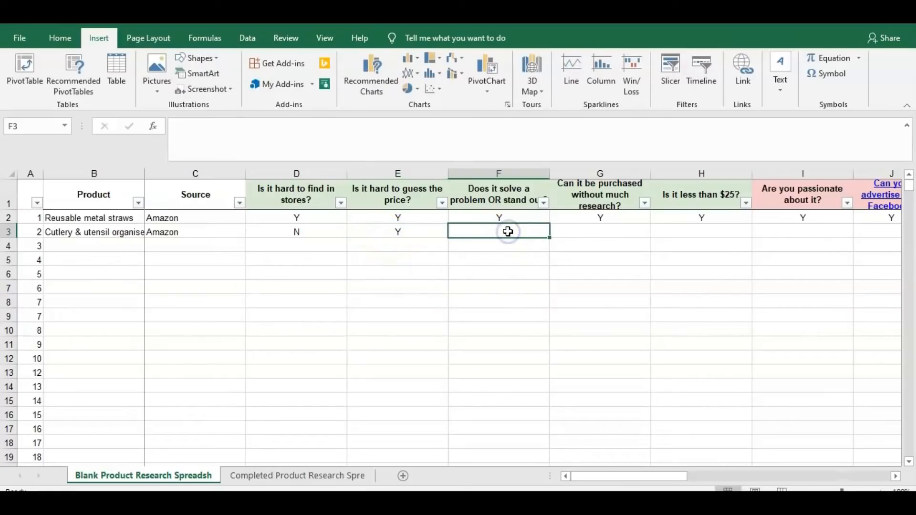
pyautogui.write('Y')
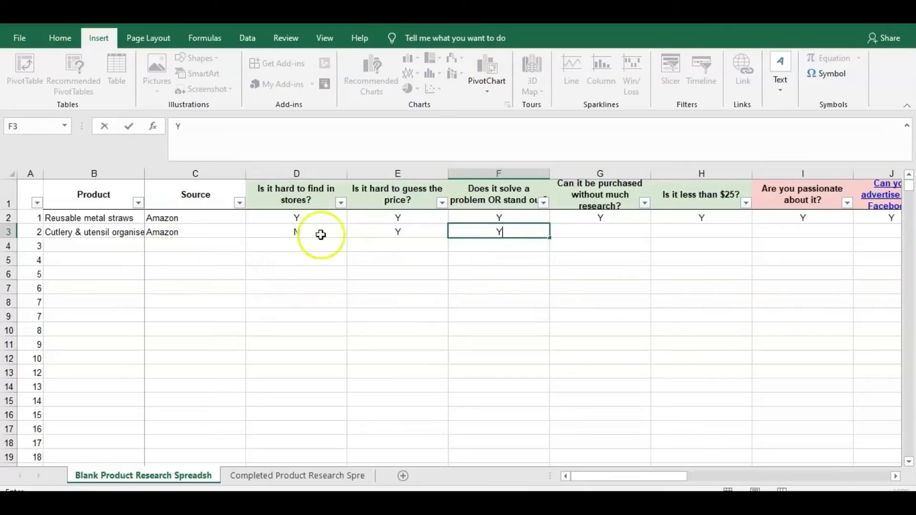
# For the cutlery organiser, answer Y for purchase without much research, N for less than $25, and Y for being passionate about it
pyautogui.click(602, 231)
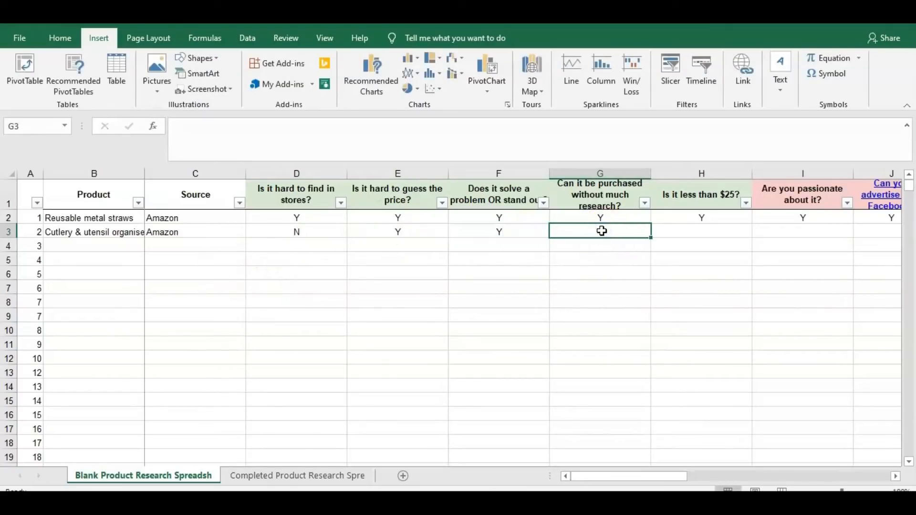
pyautogui.write('Y')
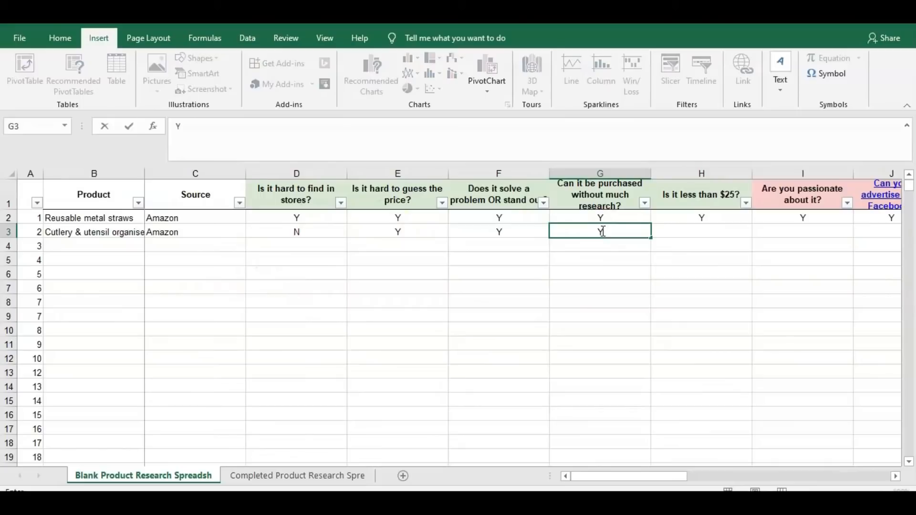
pyautogui.click(691, 229)
pyautogui.write('N')
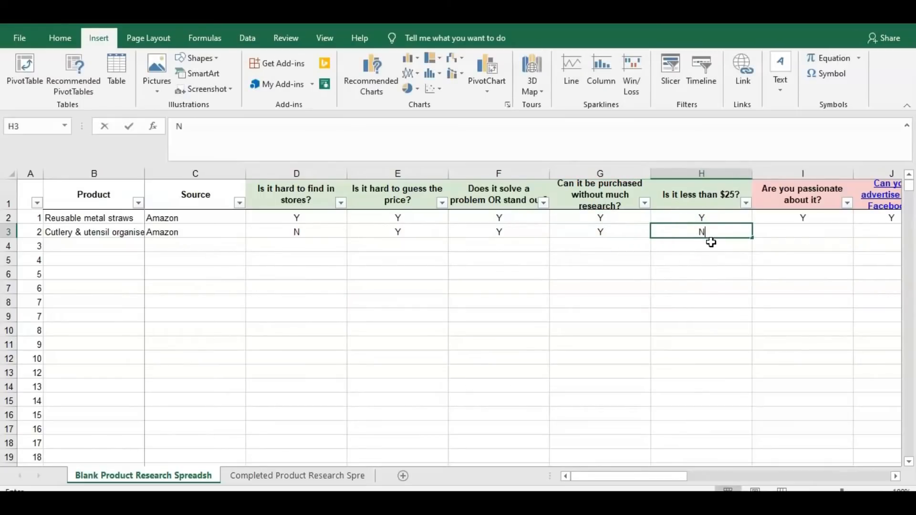
pyautogui.click(800, 232)
pyautogui.write('Y')
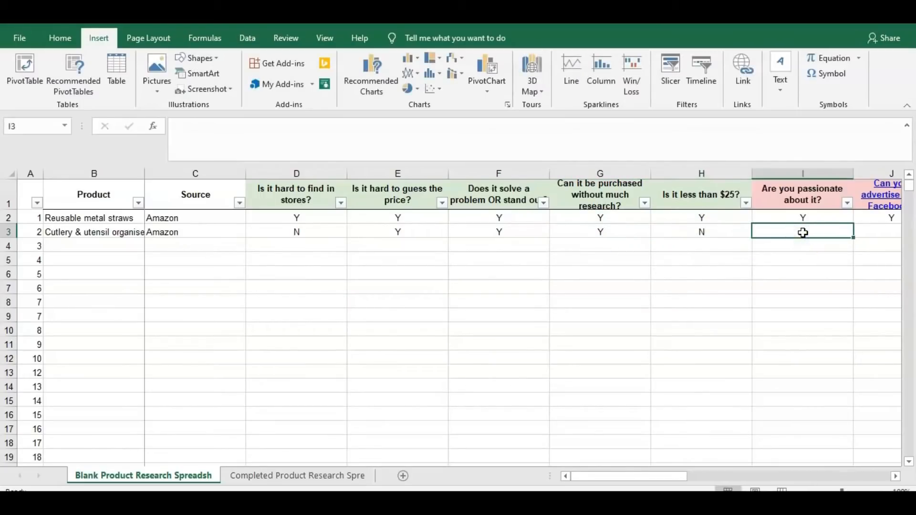
# For the cutlery organiser, answer Y for advertising on Facebook and N for being high-risk
pyautogui.moveTo(681, 477); pyautogui.dragTo(727, 473)
pyautogui.click(395, 235)
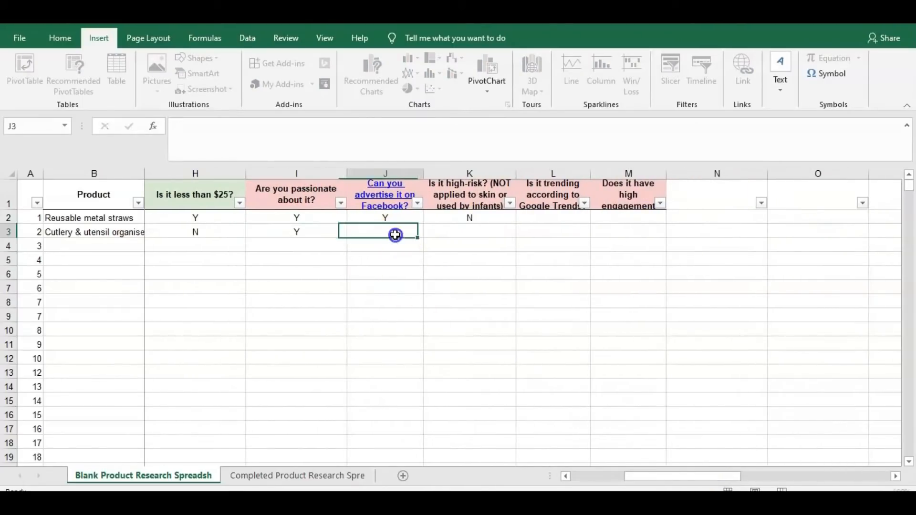
pyautogui.write('Y')
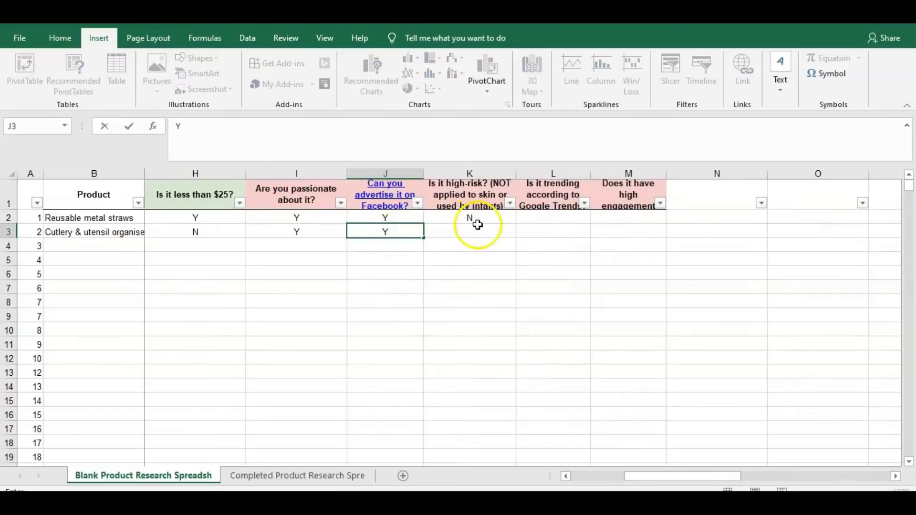
pyautogui.click(477, 232)
pyautogui.write('N')
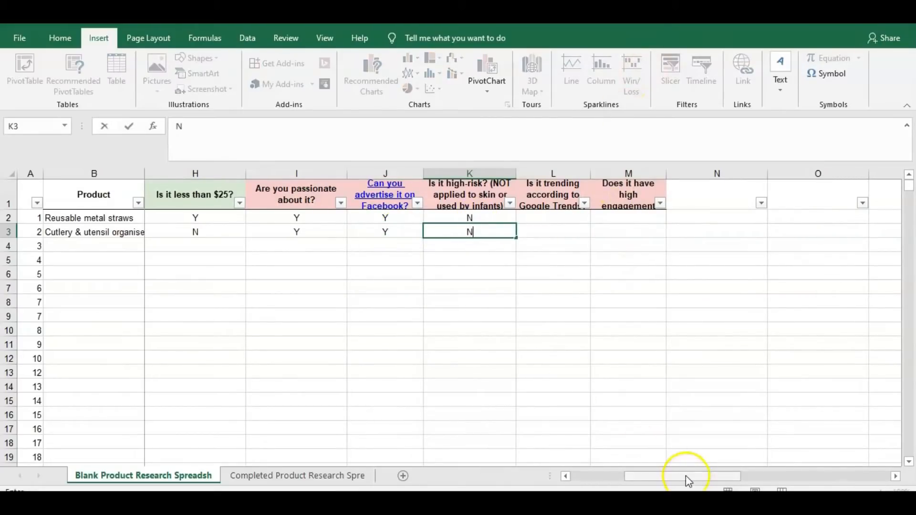
pyautogui.click(619, 482)
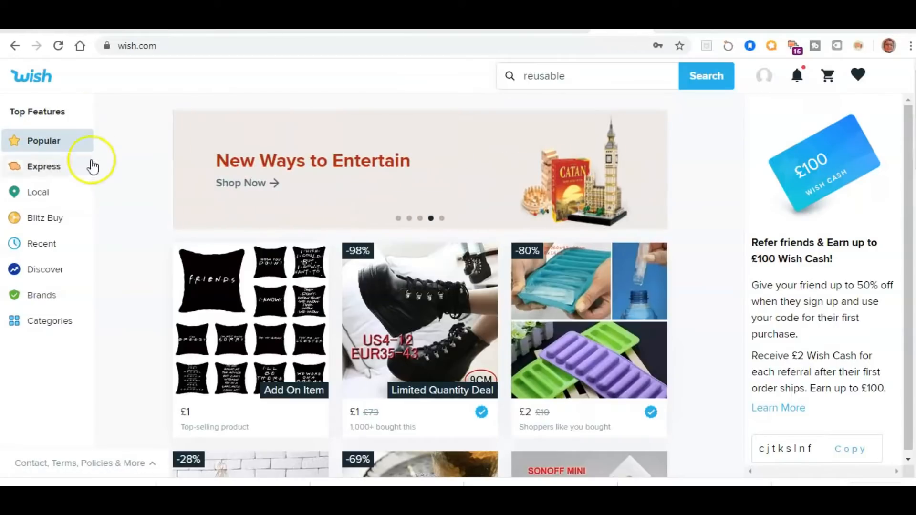
# On wish.com, examine the list of product categories, from Fashion and Gadgets through Home Decor and Shoes to Watches
pyautogui.moveTo(58, 321)
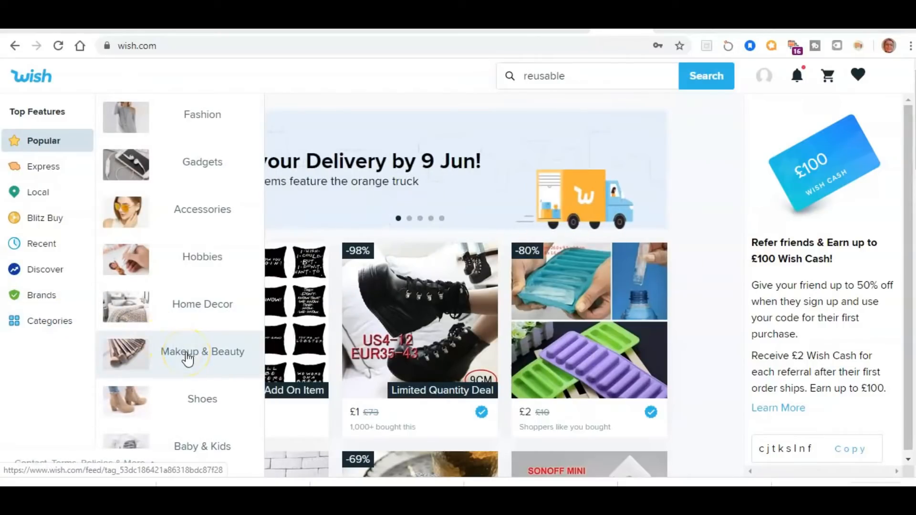
pyautogui.scroll(-3, 205, 384)
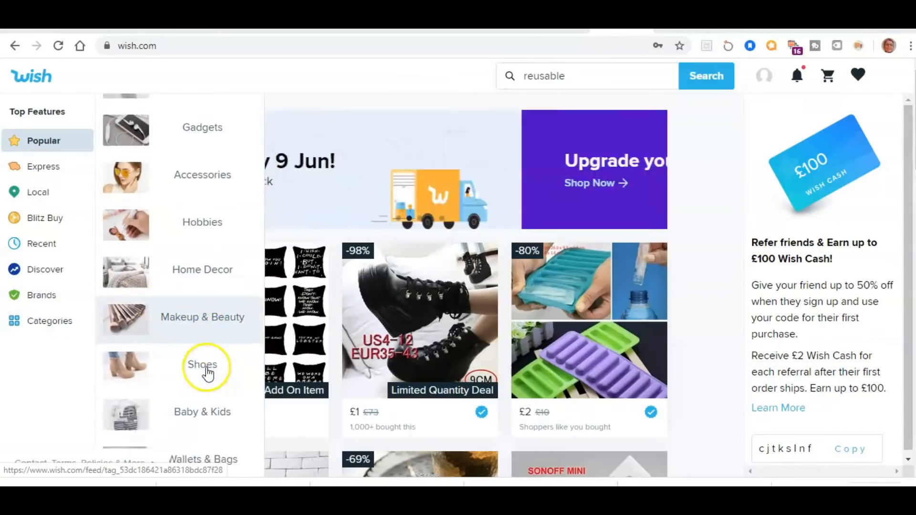
pyautogui.scroll(-3, 203, 362)
pyautogui.scroll(6, 200, 358)
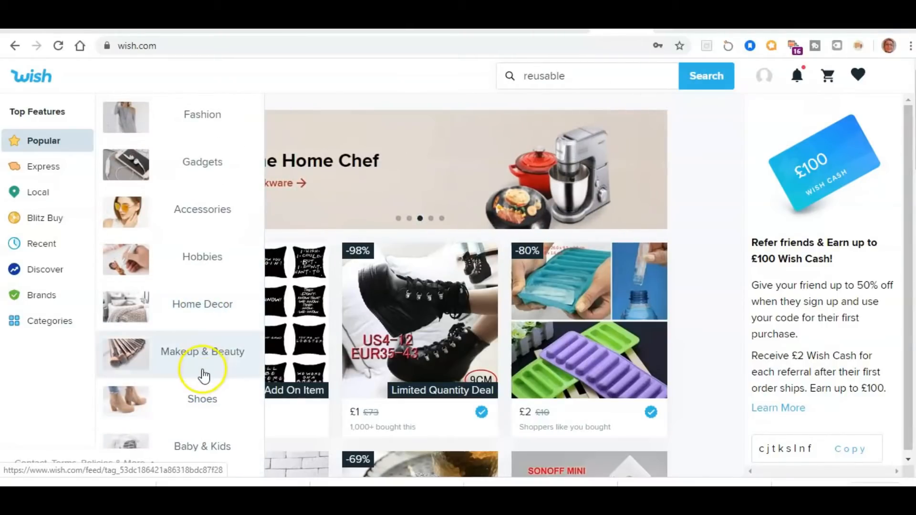
pyautogui.scroll(-1, 203, 374)
pyautogui.scroll(-3, 203, 375)
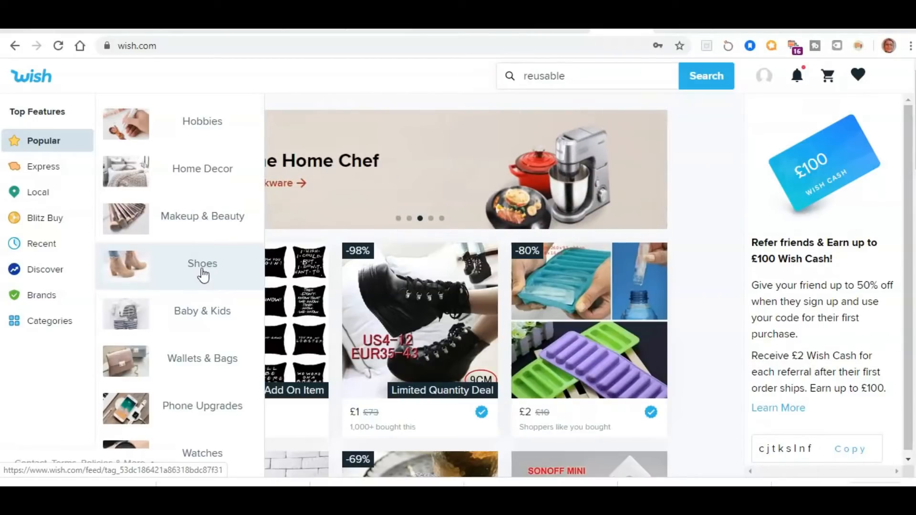
pyautogui.click(213, 276)
pyautogui.click(203, 289)
pyautogui.scroll(3, 213, 268)
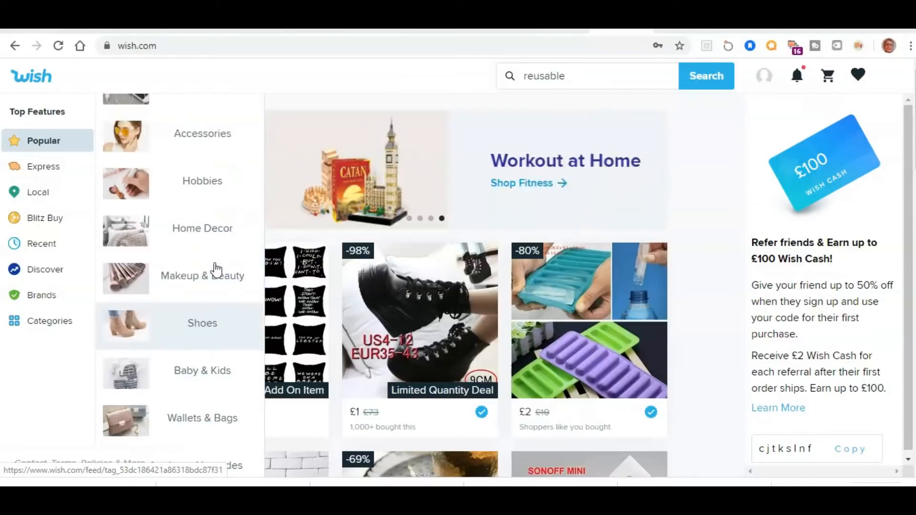
pyautogui.click(206, 227)
pyautogui.click(206, 120)
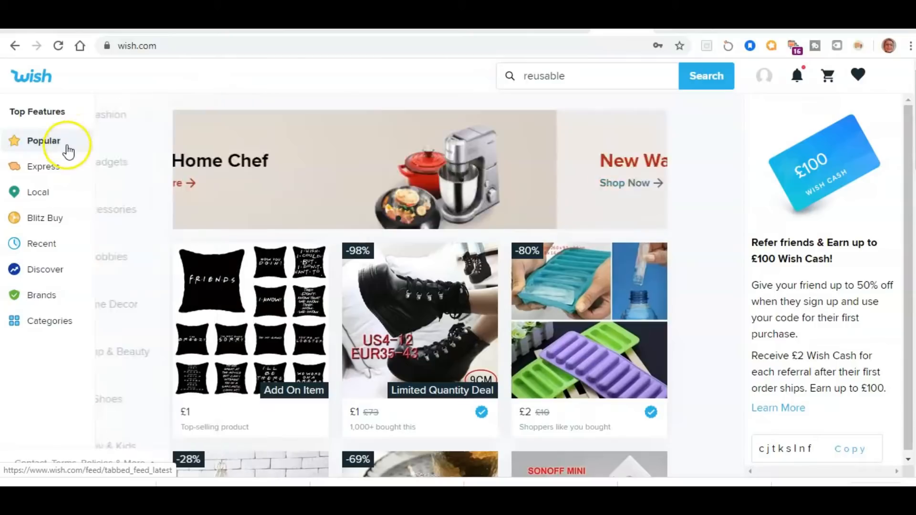
# Open Wish's Popular feed and examine the first product listings, from solar lights and nail polish to egg rings and face masks
pyautogui.click(45, 151)
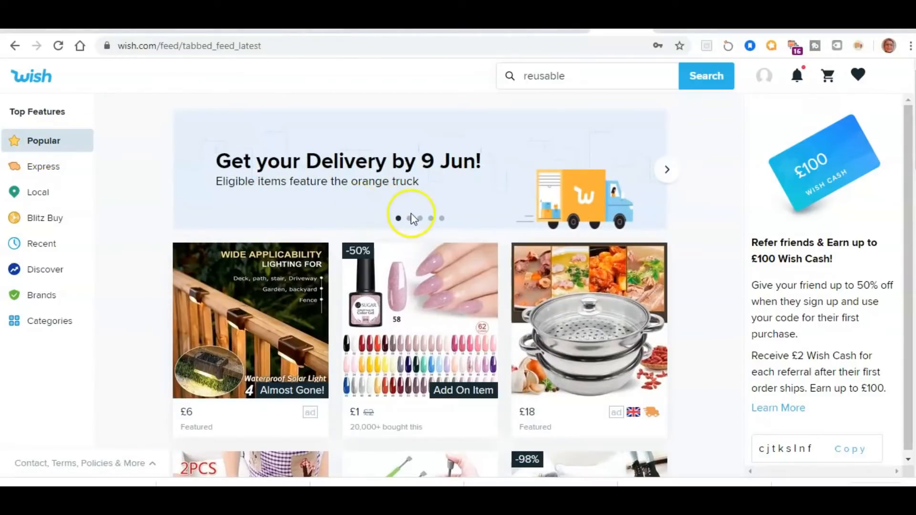
pyautogui.scroll(-1, 461, 187)
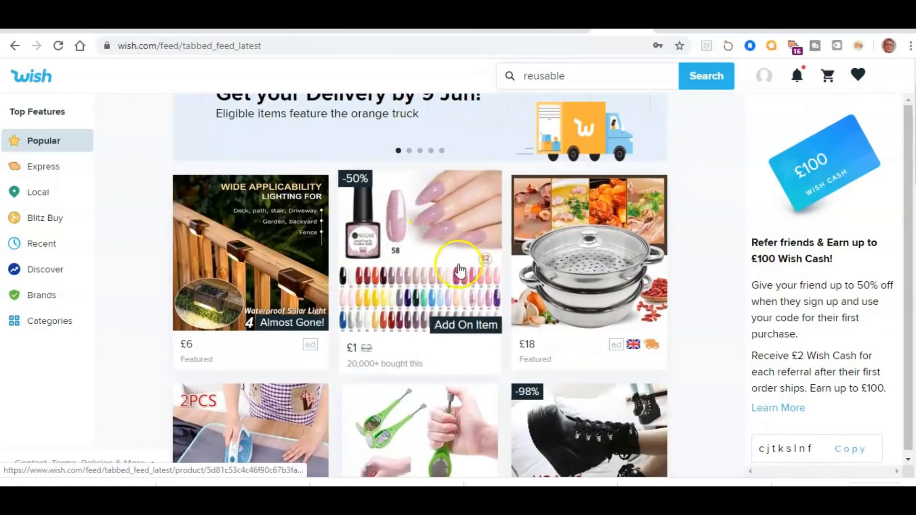
pyautogui.scroll(-1, 426, 215)
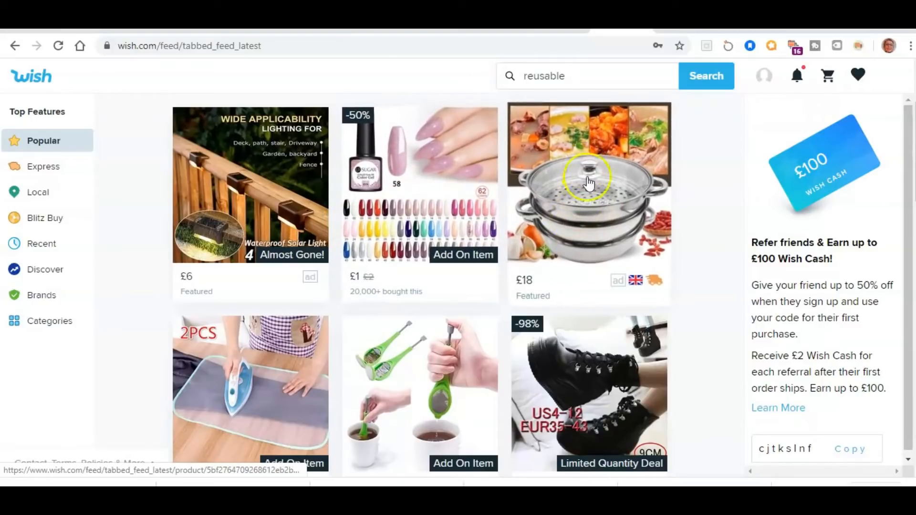
pyautogui.scroll(-1, 610, 208)
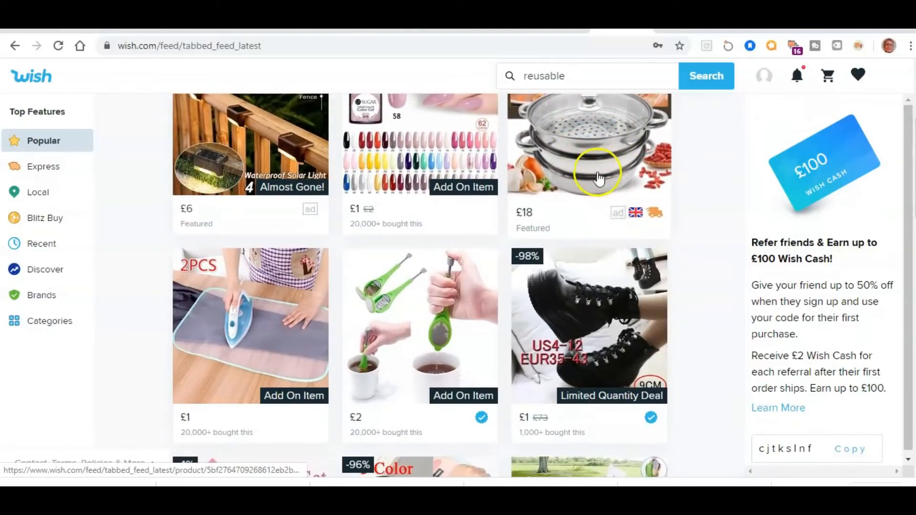
pyautogui.scroll(-1, 584, 179)
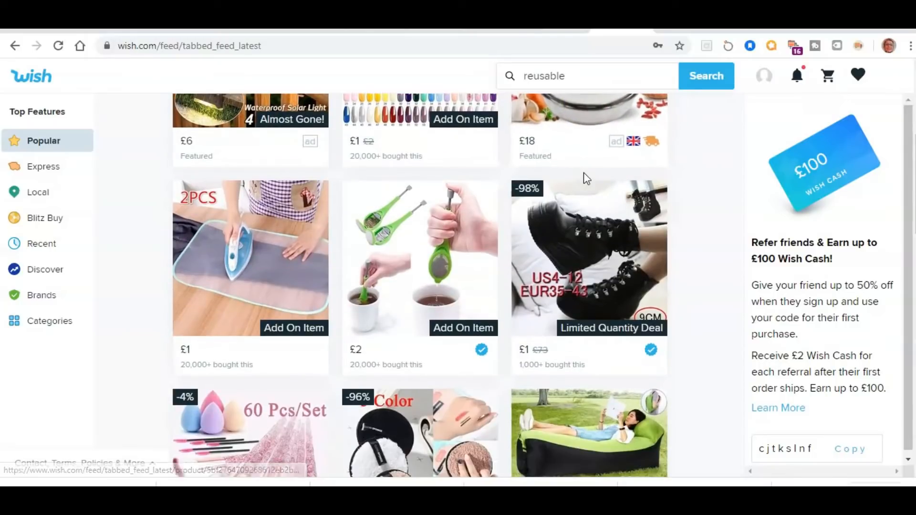
pyautogui.scroll(-1, 430, 229)
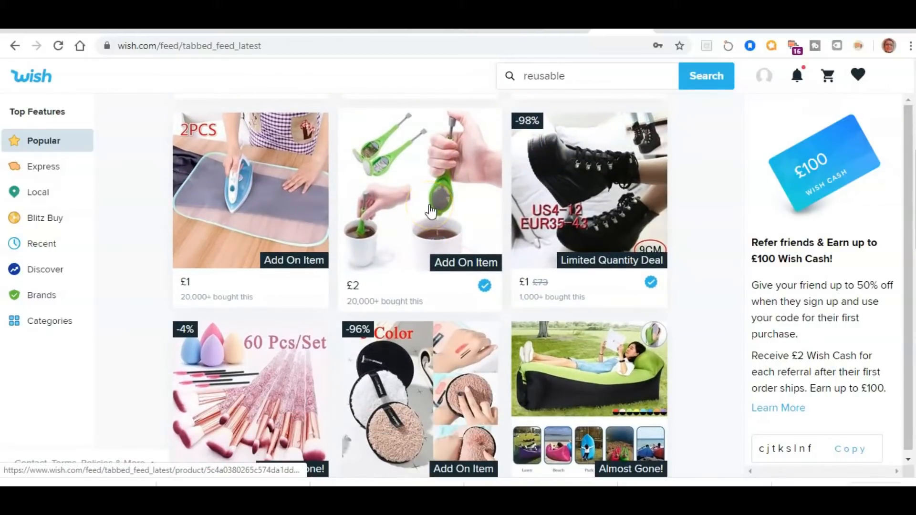
pyautogui.scroll(-3, 448, 217)
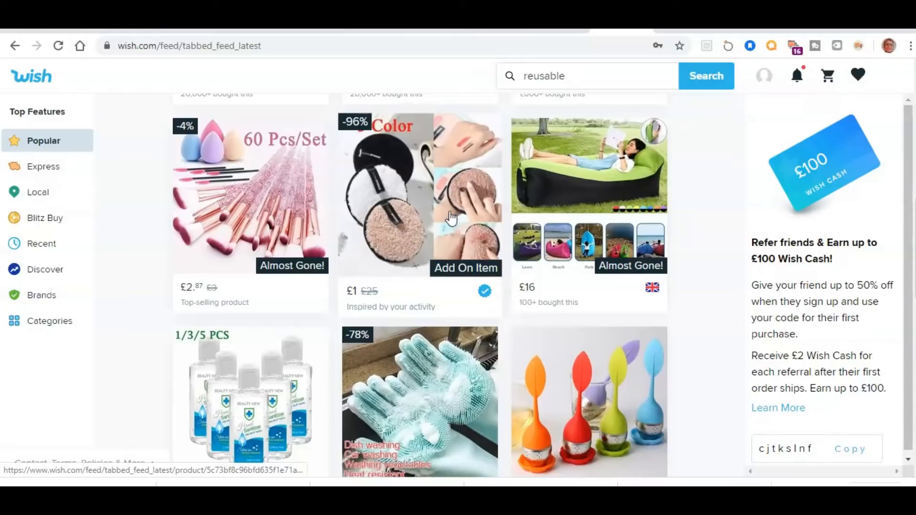
pyautogui.scroll(-4, 423, 221)
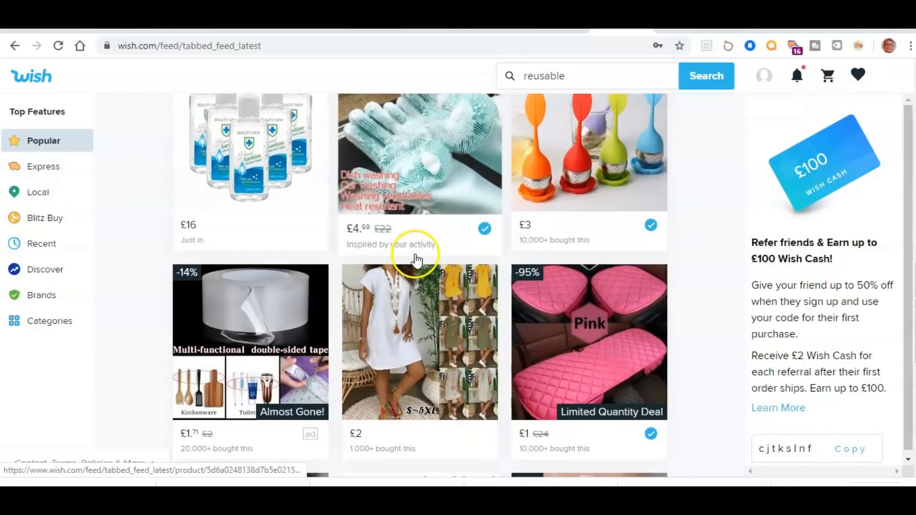
pyautogui.scroll(-4, 266, 314)
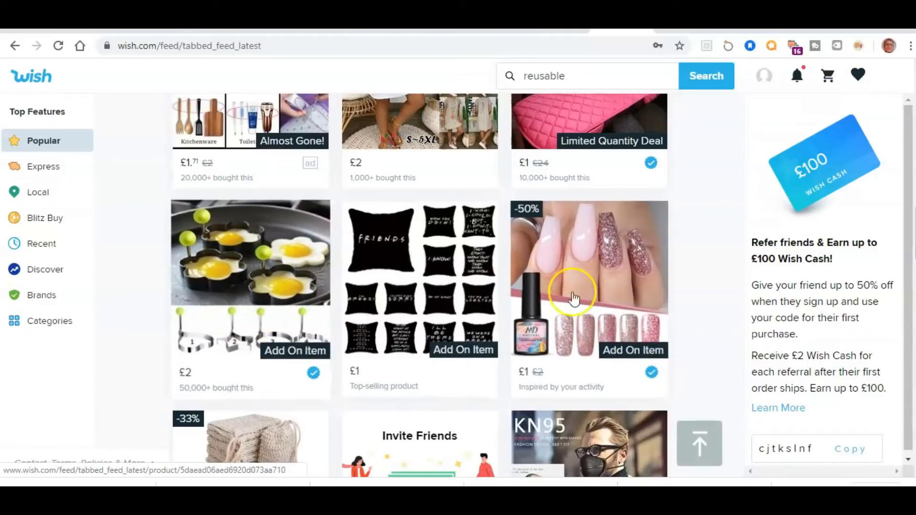
pyautogui.scroll(-2, 580, 302)
pyautogui.scroll(1, 587, 286)
pyautogui.scroll(-2, 585, 272)
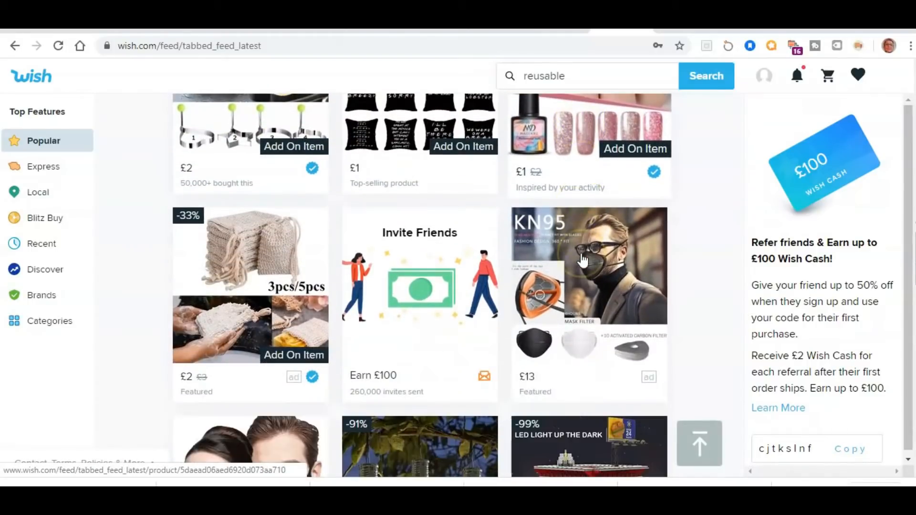
pyautogui.scroll(1, 587, 245)
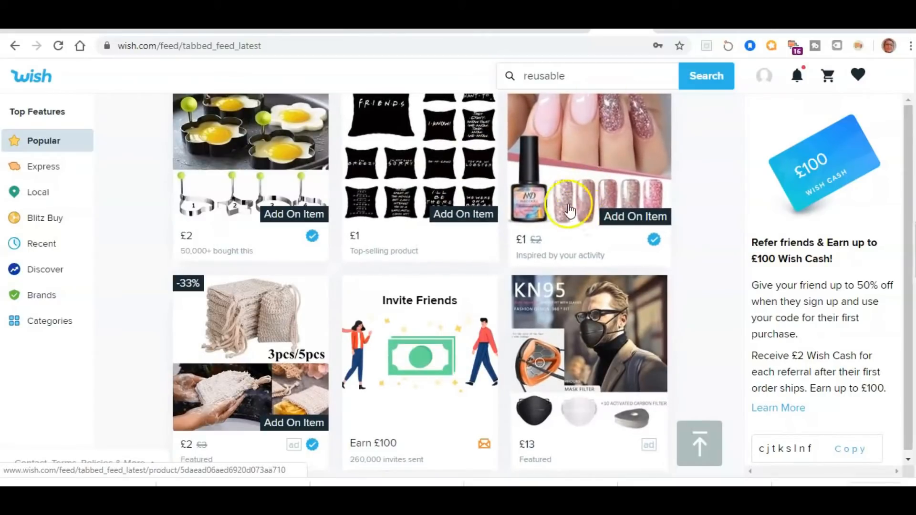
pyautogui.scroll(-2, 448, 251)
pyautogui.scroll(3, 477, 239)
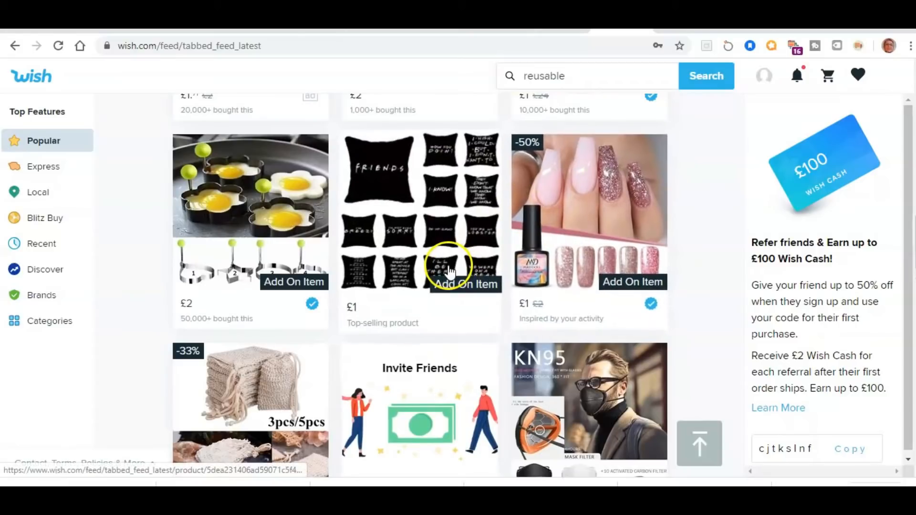
pyautogui.scroll(-1, 432, 274)
pyautogui.scroll(-1, 432, 274)
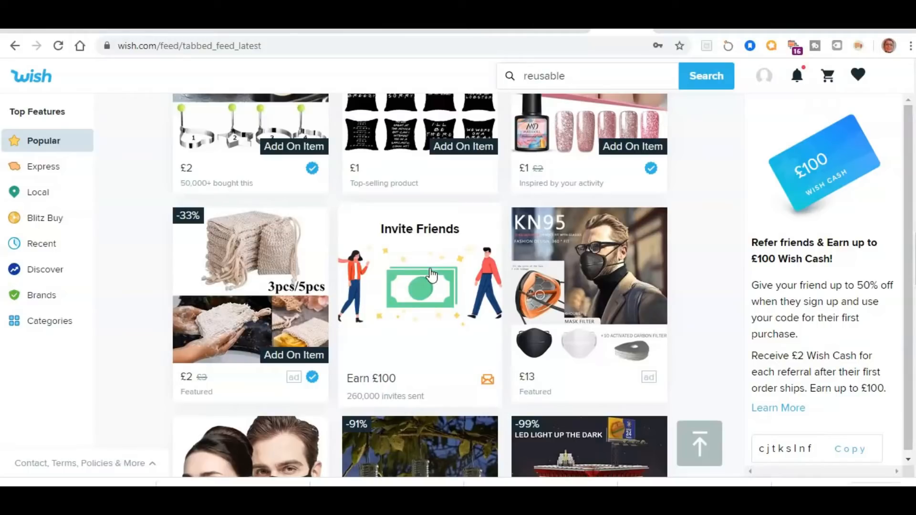
# Examine the listings further down the Popular feed for potential products, such as kitchen gadgets, phone holders and the vegetable shredder
pyautogui.scroll(-3, 432, 275)
pyautogui.scroll(-10, 430, 297)
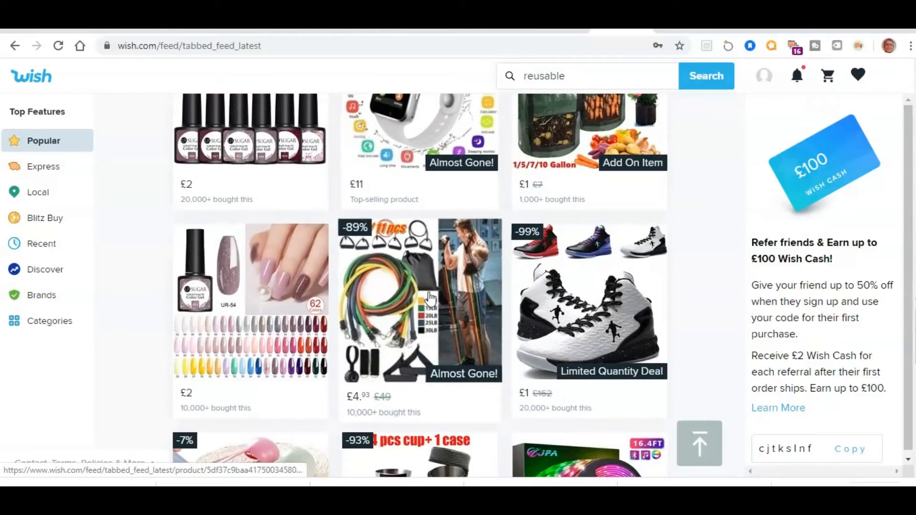
pyautogui.scroll(-4, 382, 263)
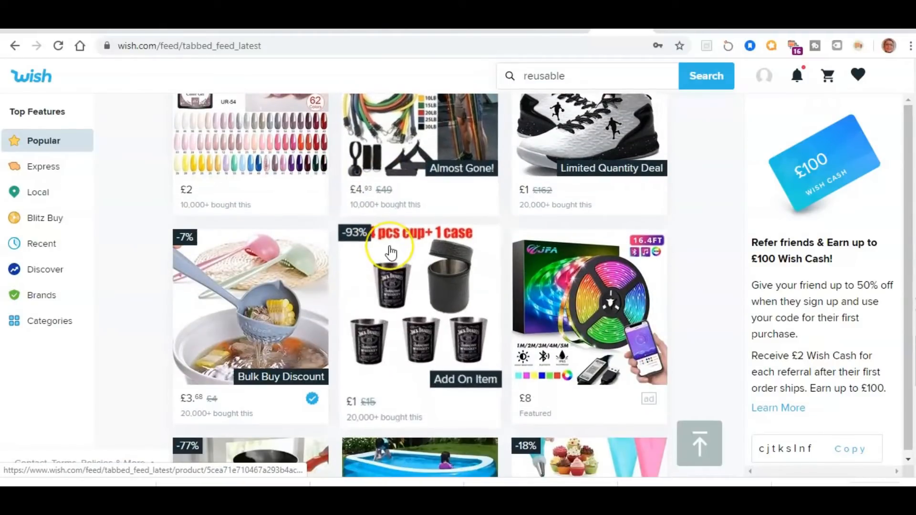
pyautogui.scroll(-3, 379, 262)
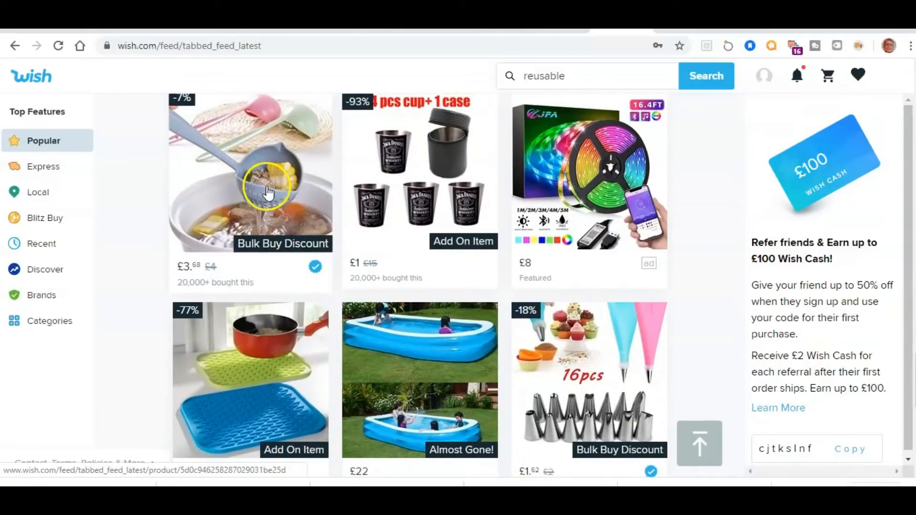
pyautogui.scroll(-1, 267, 190)
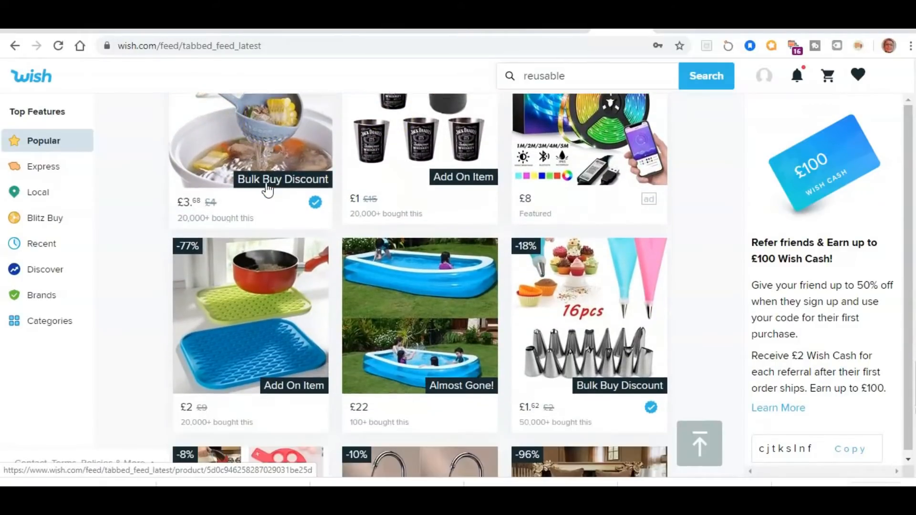
pyautogui.scroll(-5, 492, 292)
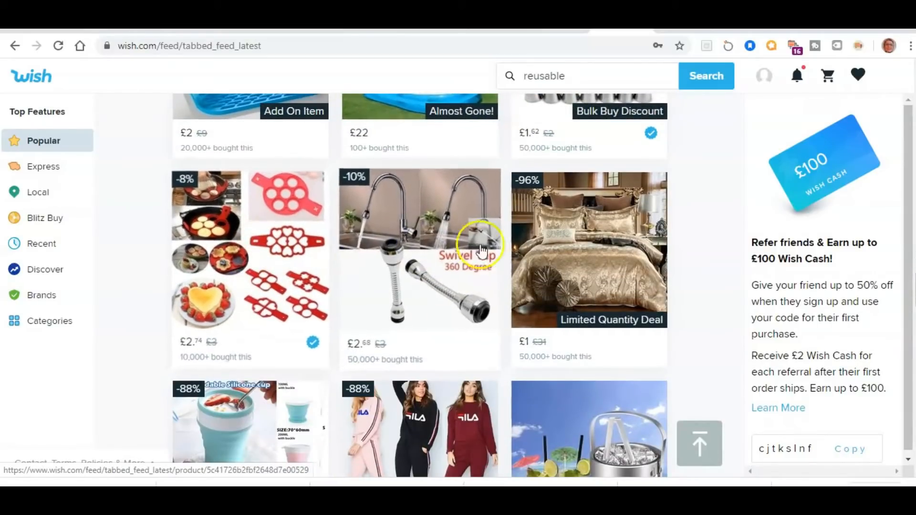
pyautogui.scroll(-6, 494, 249)
pyautogui.scroll(-6, 478, 251)
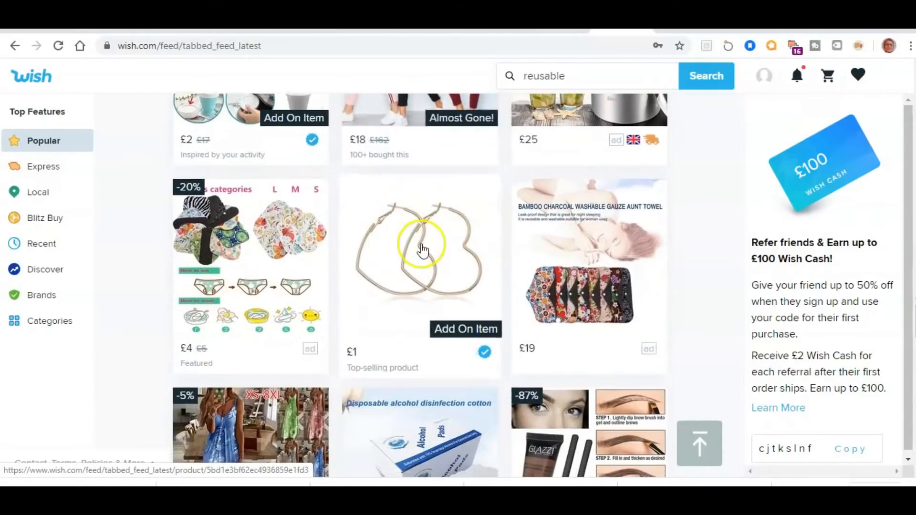
pyautogui.scroll(-3, 465, 252)
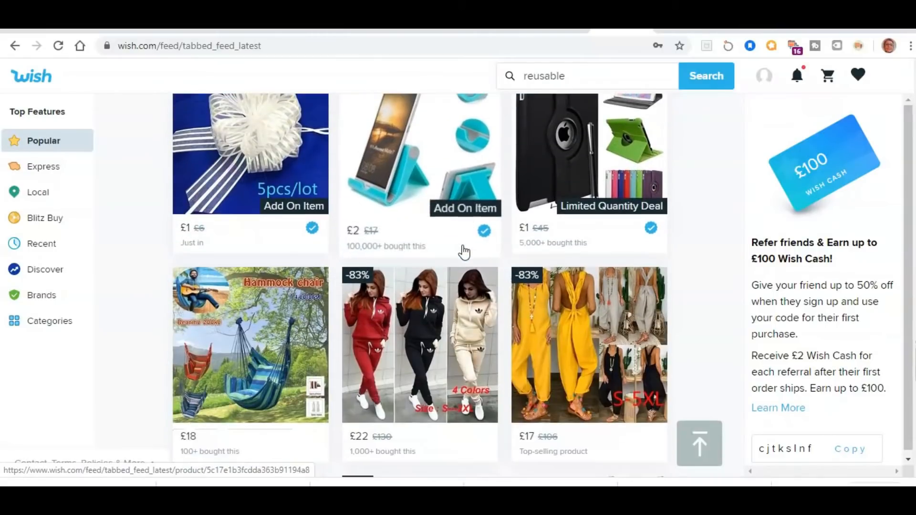
pyautogui.scroll(-3, 456, 247)
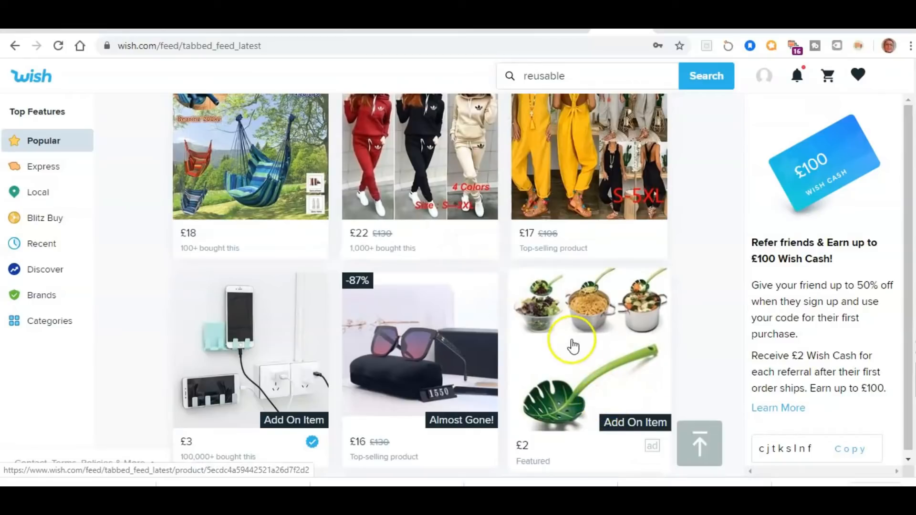
pyautogui.scroll(-5, 571, 344)
pyautogui.scroll(-1, 458, 303)
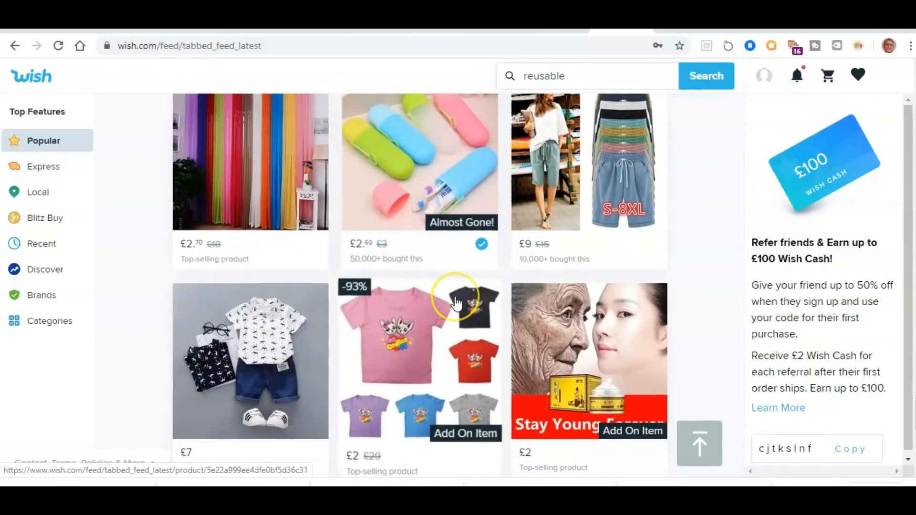
pyautogui.scroll(-4, 392, 353)
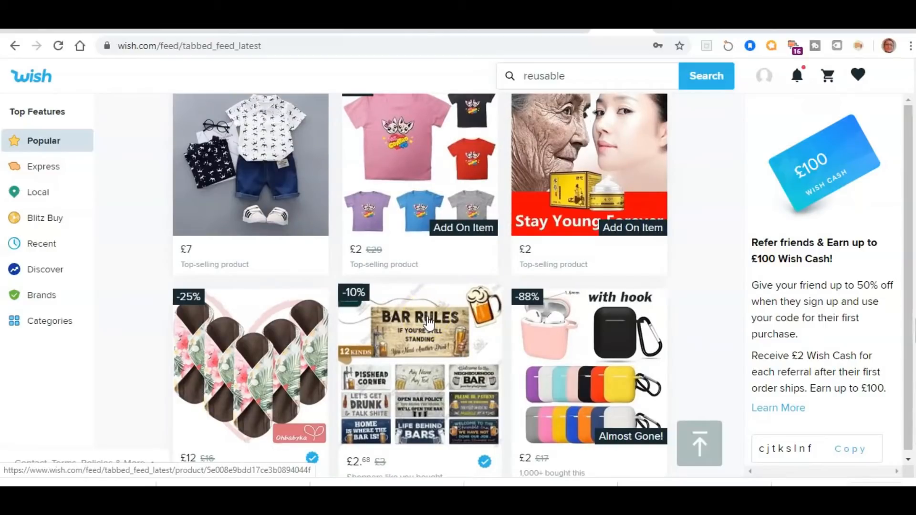
pyautogui.scroll(-7, 428, 324)
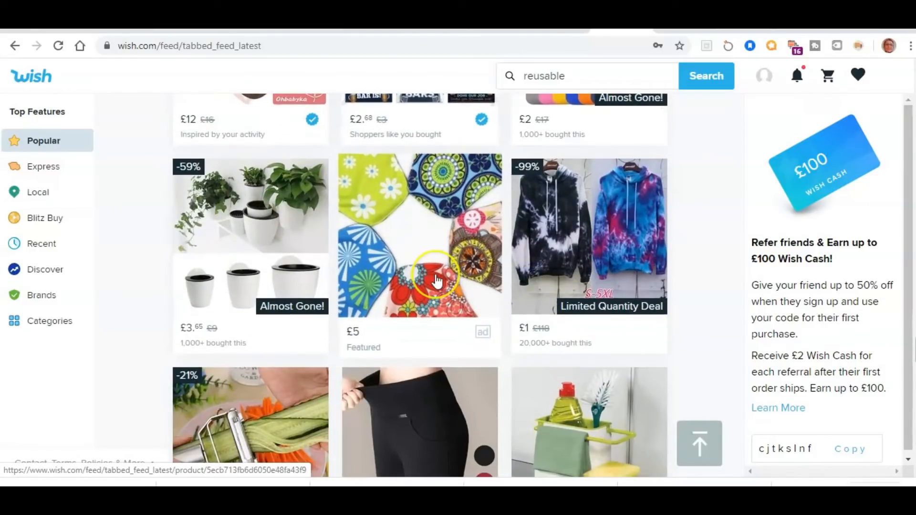
pyautogui.scroll(-4, 435, 287)
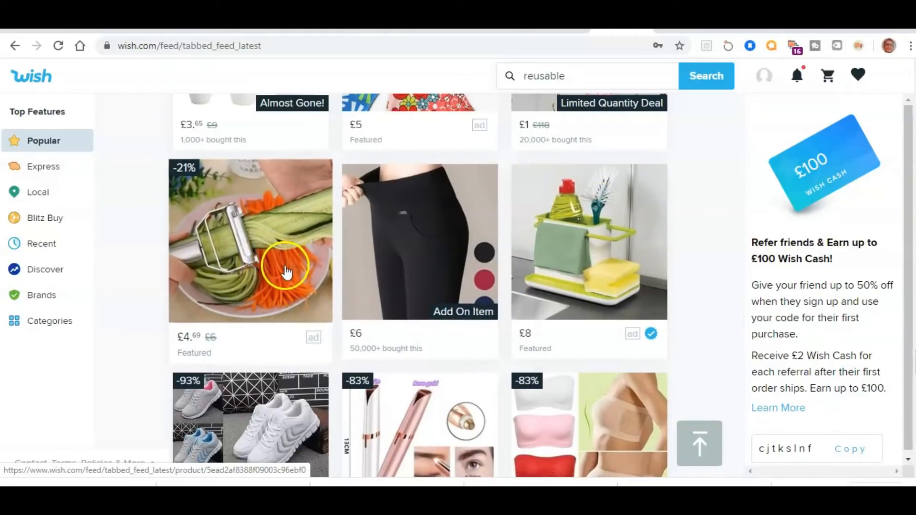
pyautogui.scroll(-3, 272, 270)
pyautogui.scroll(-4, 277, 286)
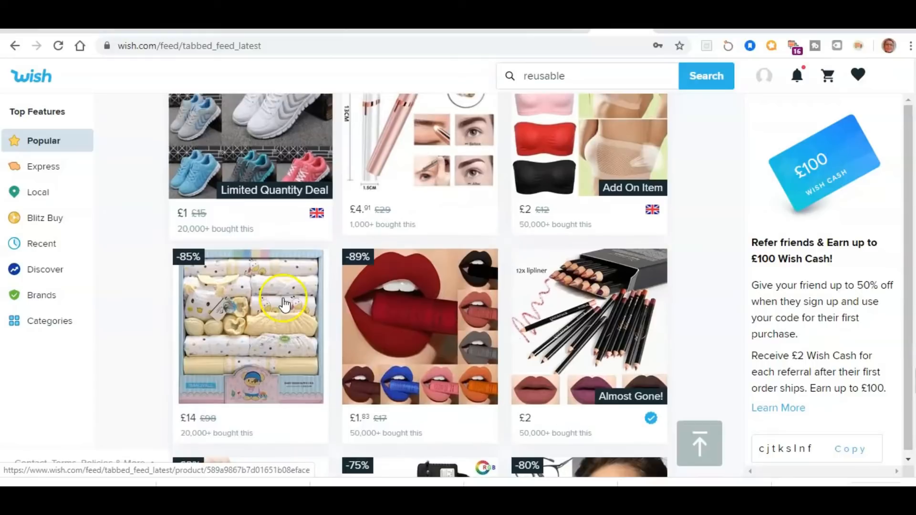
pyautogui.scroll(-4, 281, 323)
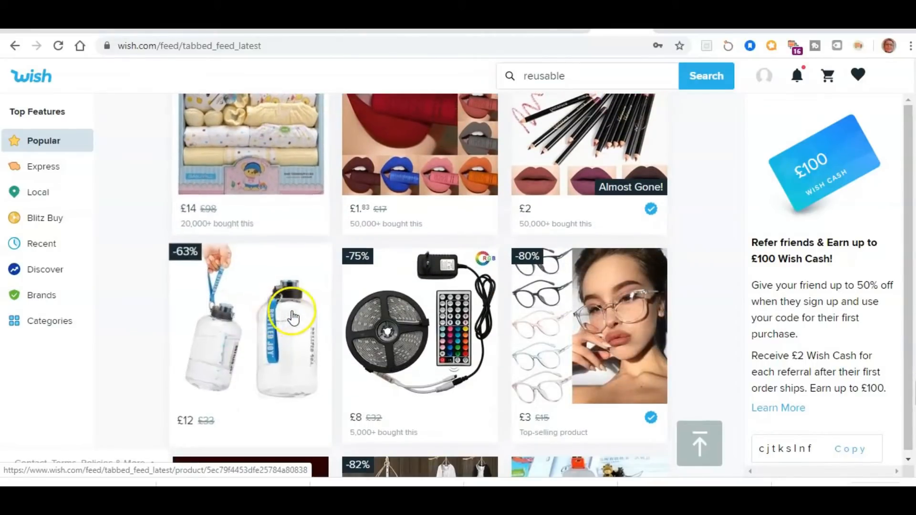
pyautogui.scroll(-3, 292, 317)
pyautogui.scroll(14, 307, 358)
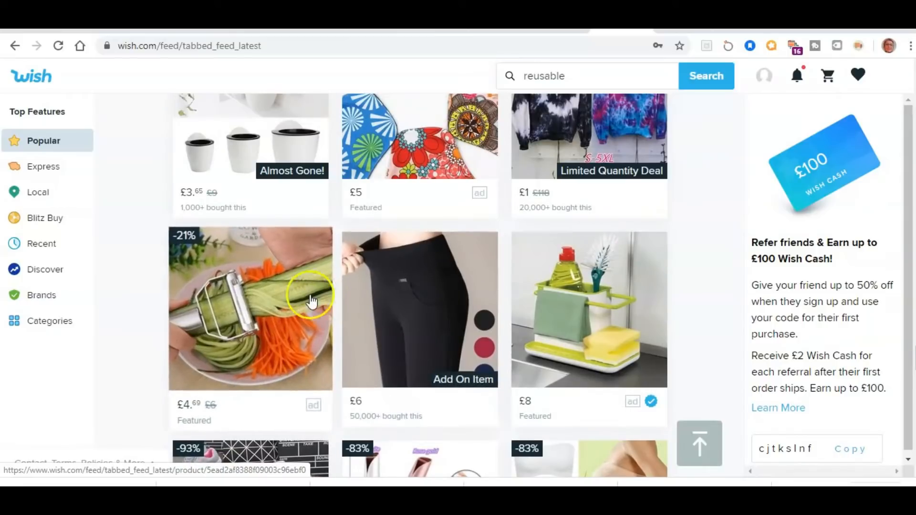
# Open the stainless steel grater and shredded peeler listing, view its carrot and cucumber photos, and close it
pyautogui.click(308, 299)
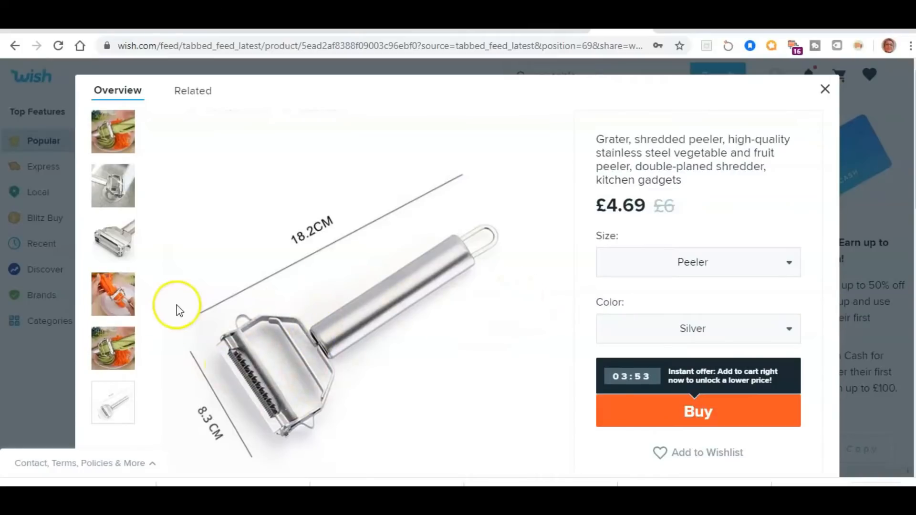
pyautogui.click(111, 298)
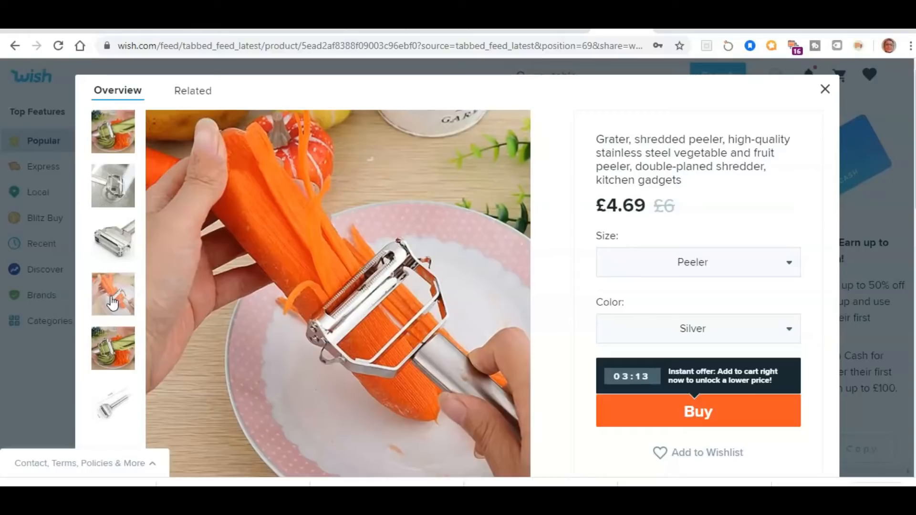
pyautogui.click(115, 356)
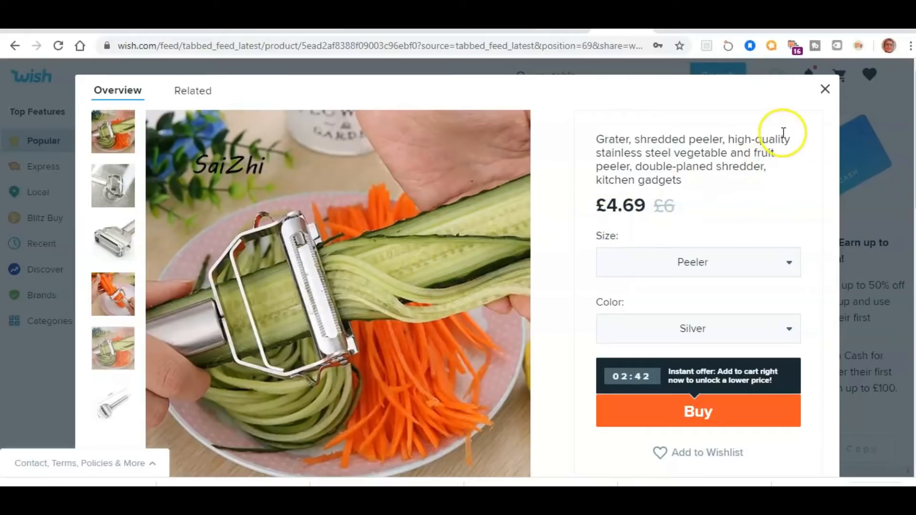
pyautogui.click(825, 90)
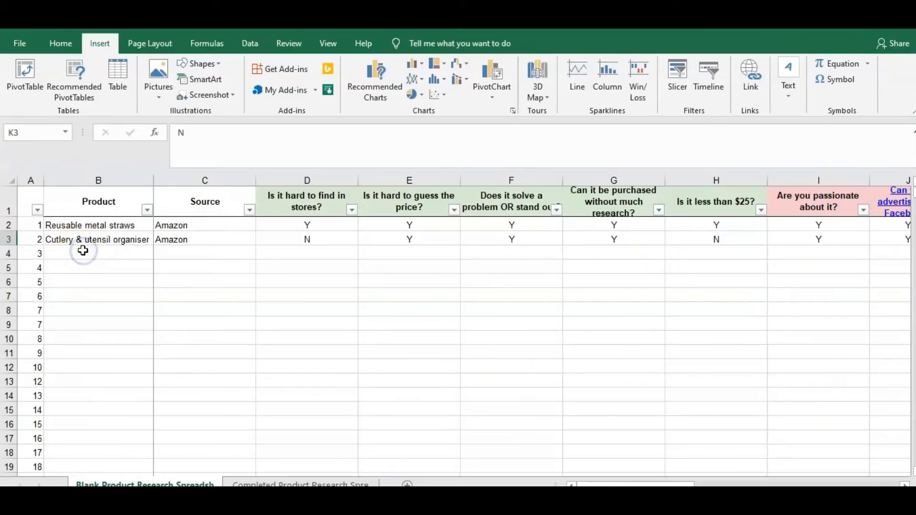
# Switch to the product research spreadsheet in Excel and enter Grater/Shredder as the third product in cell B4
pyautogui.click(83, 252)
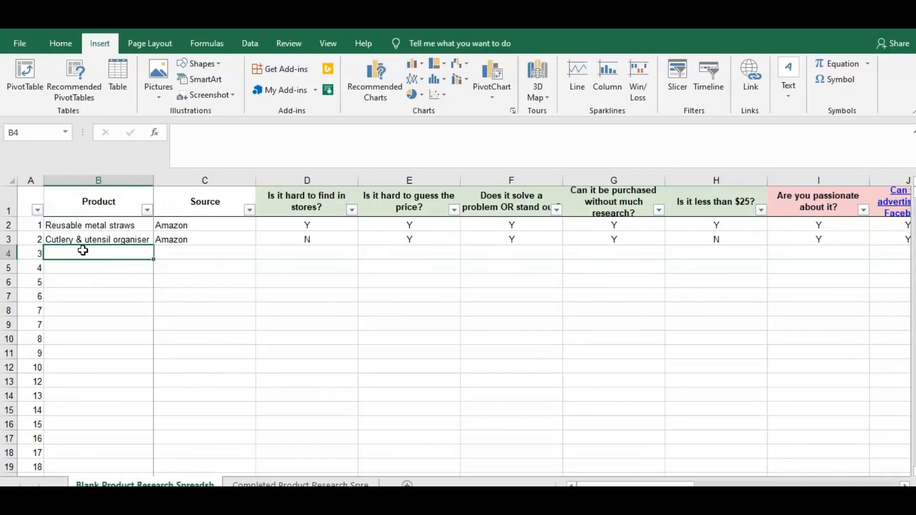
pyautogui.write('Grater/Shredder')
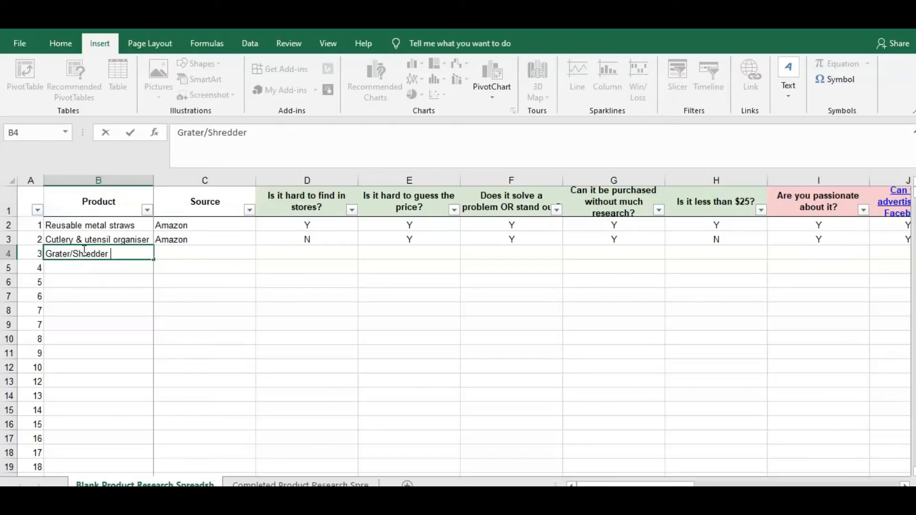
pyautogui.click(181, 253)
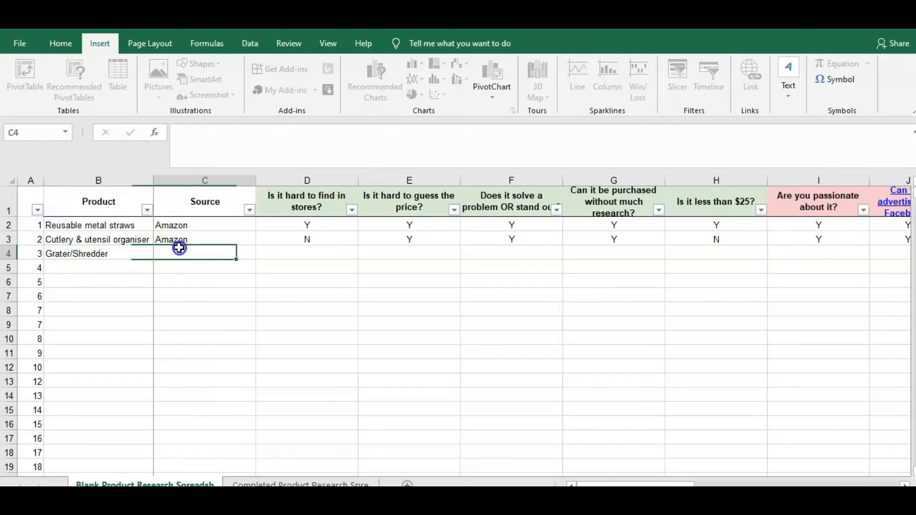
# Enter Wish as the Grater/Shredder's source, Y for hard to find in stores, and N for hard to guess the price
pyautogui.write('Wish')
pyautogui.click(301, 256)
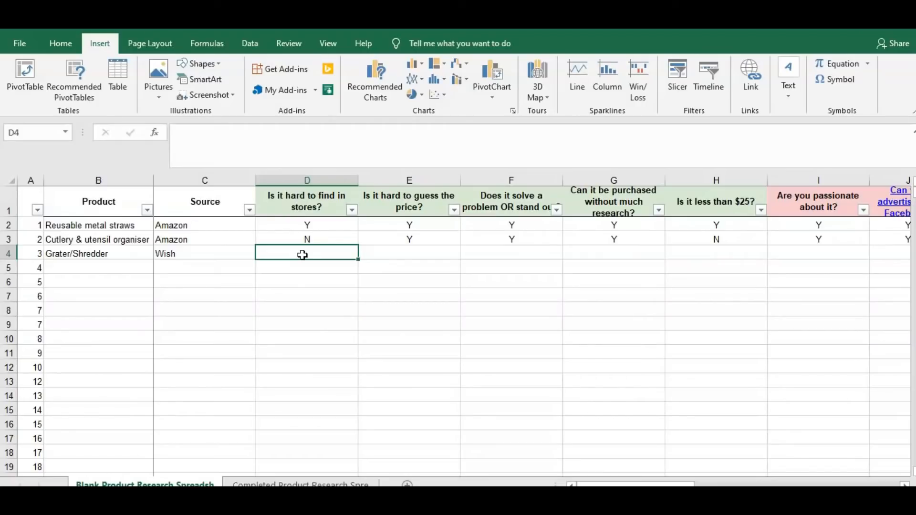
pyautogui.write('Y')
pyautogui.click(337, 254)
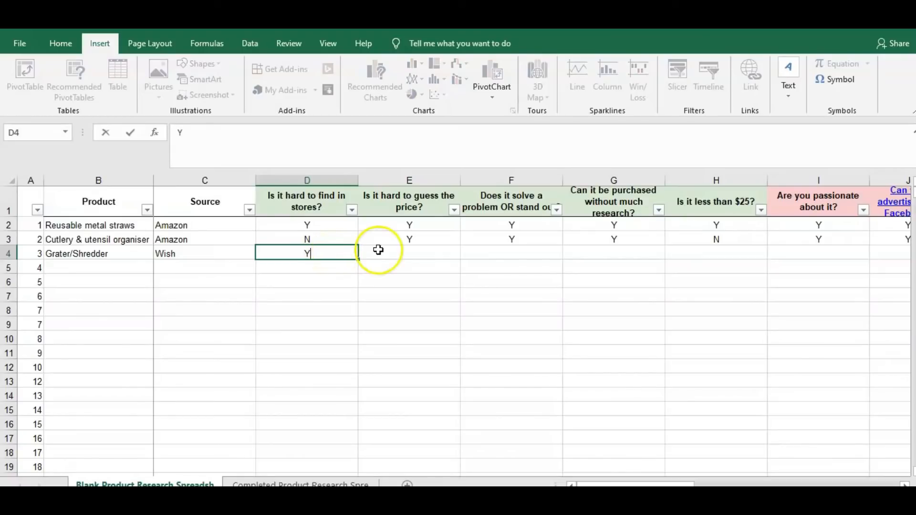
pyautogui.click(403, 250)
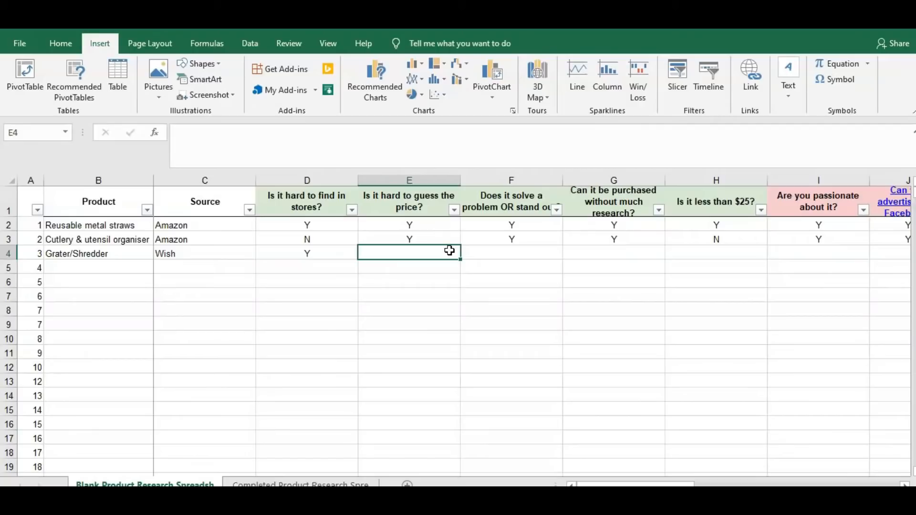
pyautogui.write('N')
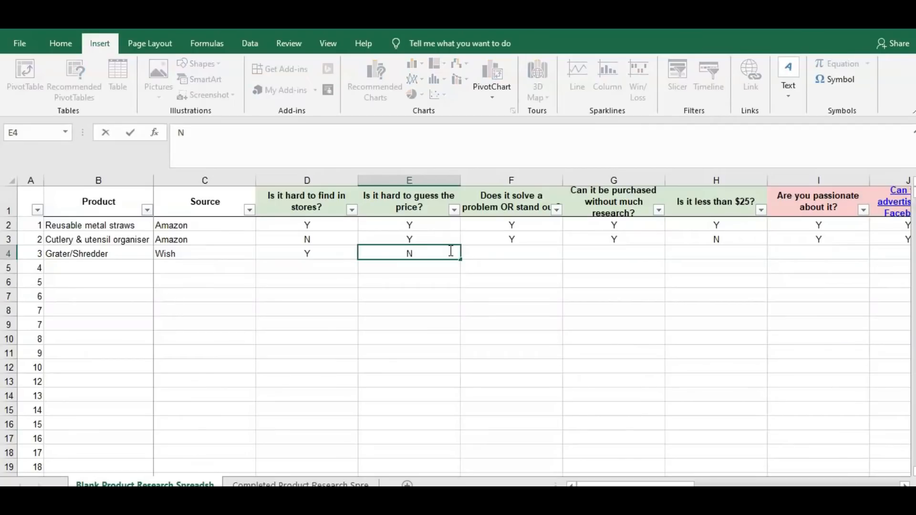
# Mark the Grater/Shredder Y for solving a problem or standing out, purchase without much research, and costing less than $25
pyautogui.click(508, 257)
pyautogui.write('Y')
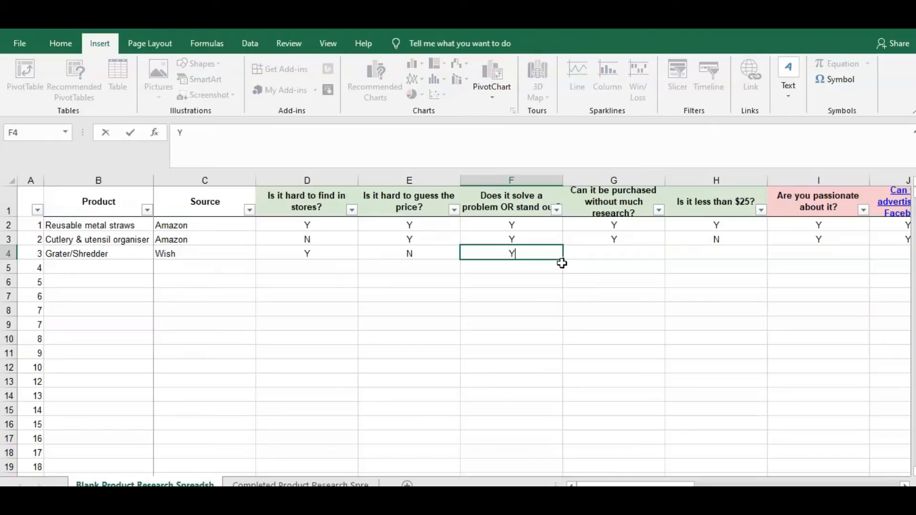
pyautogui.click(614, 254)
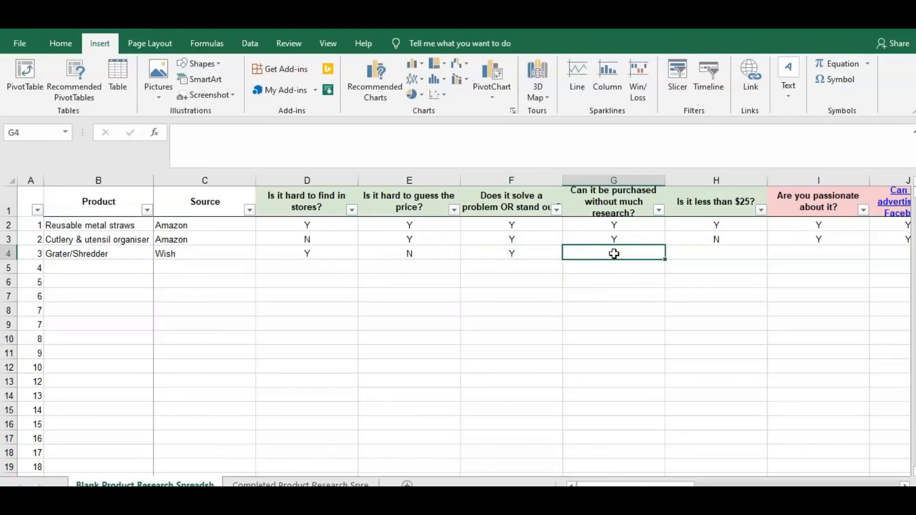
pyautogui.write('Y')
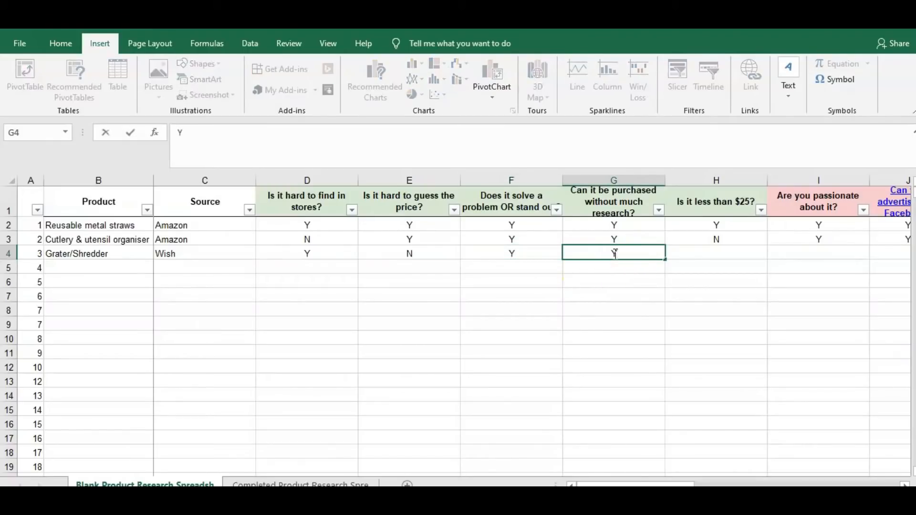
pyautogui.click(711, 258)
pyautogui.write('Y')
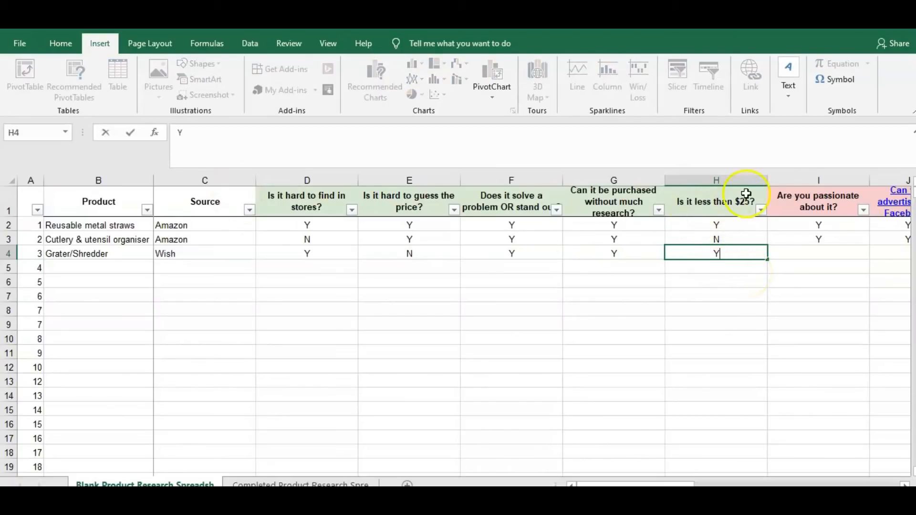
# Mark the Grater/Shredder Y for passion, Y for Facebook advertising and N for high-risk, and return to the start of row 5
pyautogui.click(821, 252)
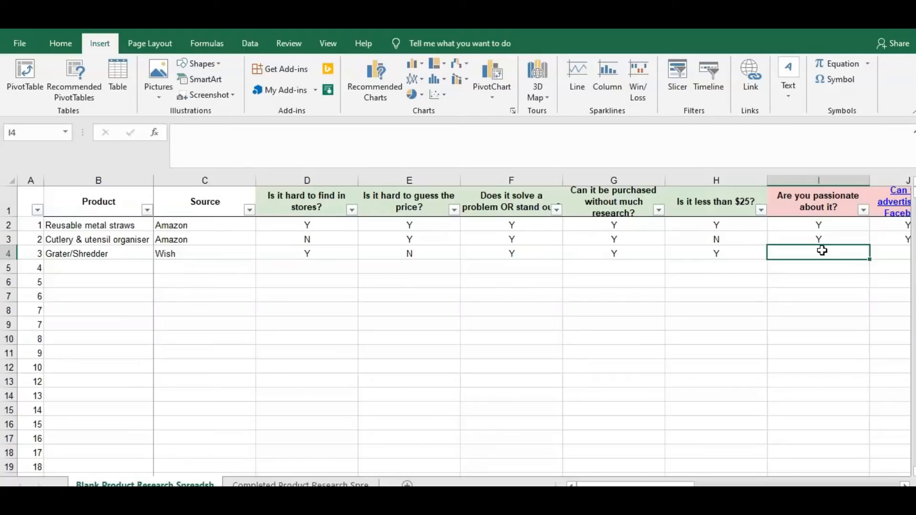
pyautogui.write('Y')
pyautogui.click(885, 254)
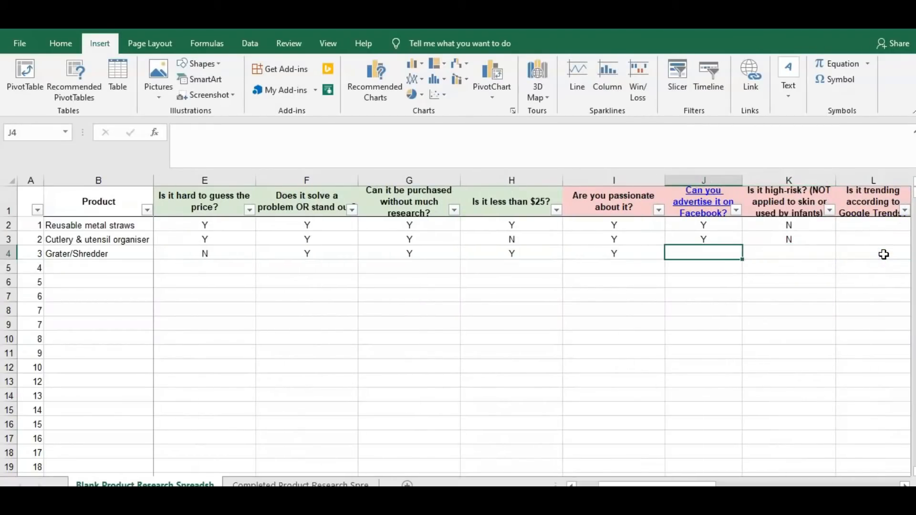
pyautogui.write('Y')
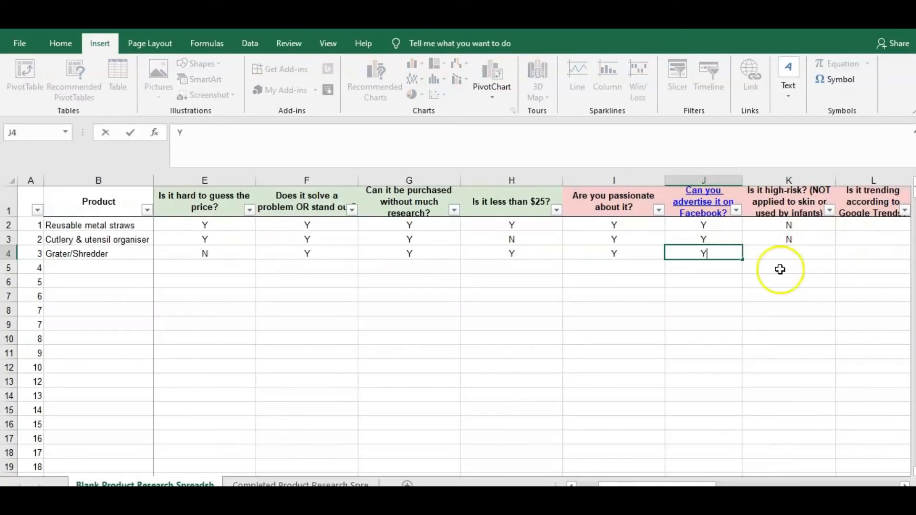
pyautogui.click(789, 253)
pyautogui.write('N')
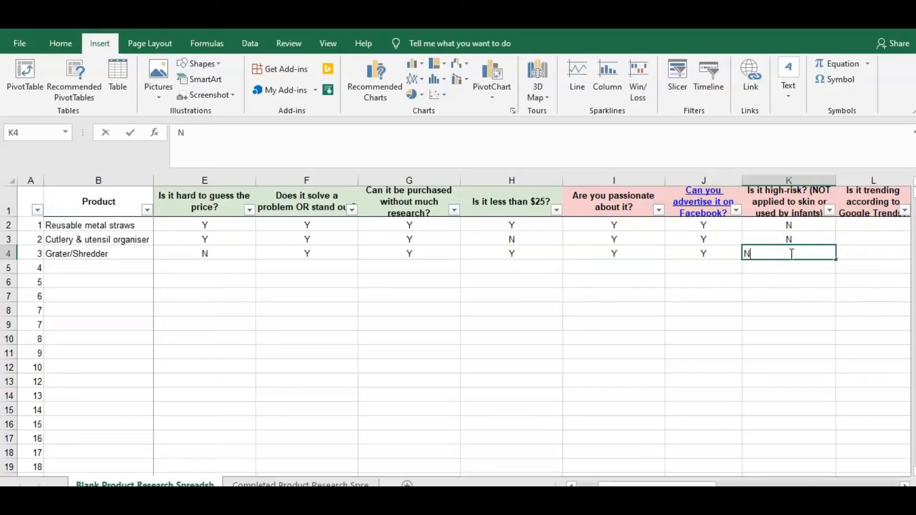
pyautogui.click(830, 252)
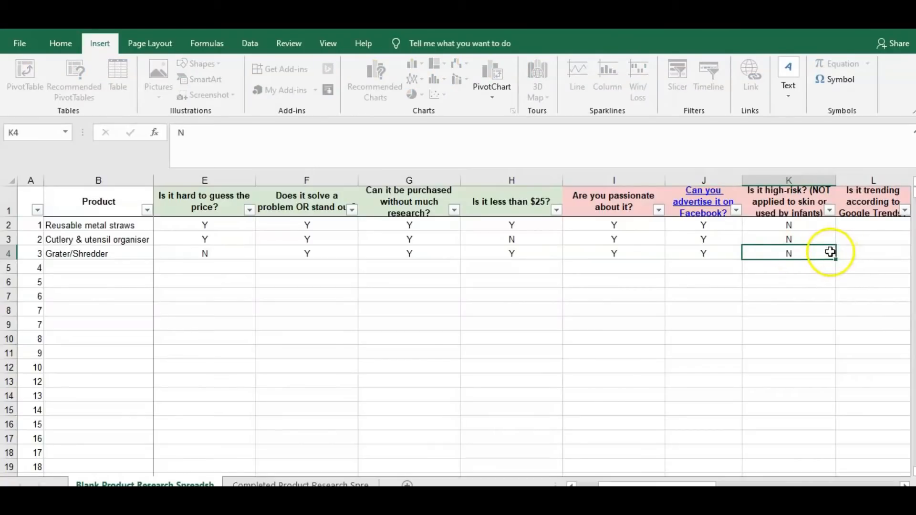
pyautogui.press('Return')
pyautogui.press('Left')
pyautogui.press('Left')
pyautogui.press('Left')
pyautogui.press('Left')
pyautogui.press('Left')
pyautogui.press('Left')
pyautogui.press('Left')
pyautogui.press('Left')
pyautogui.press('Left')
pyautogui.press('Left')
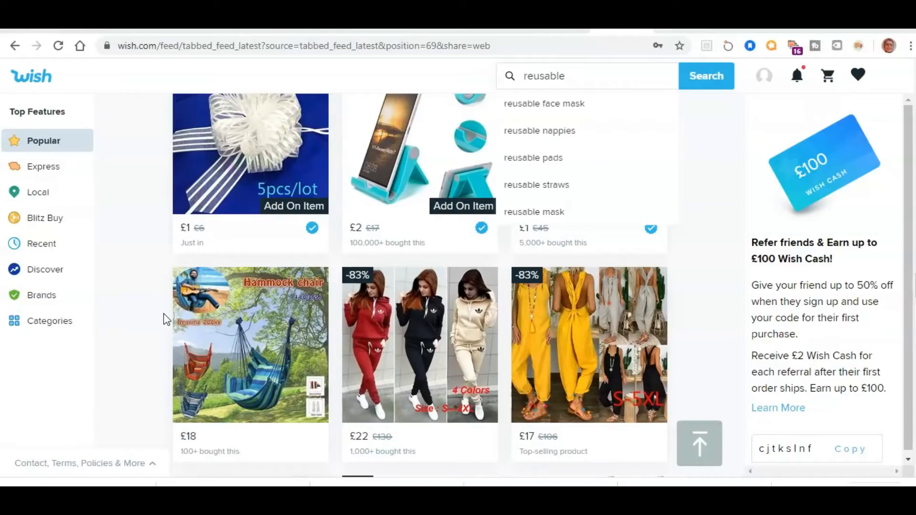
# Switch to Wish in the browser, search for "reusable", and examine the results for potential products down to the makeup remover pads
pyautogui.click(470, 182)
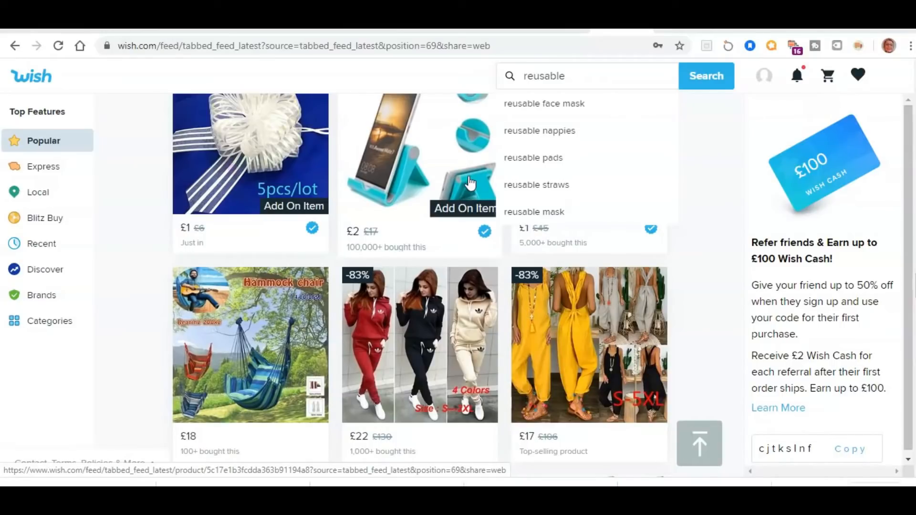
pyautogui.click(699, 87)
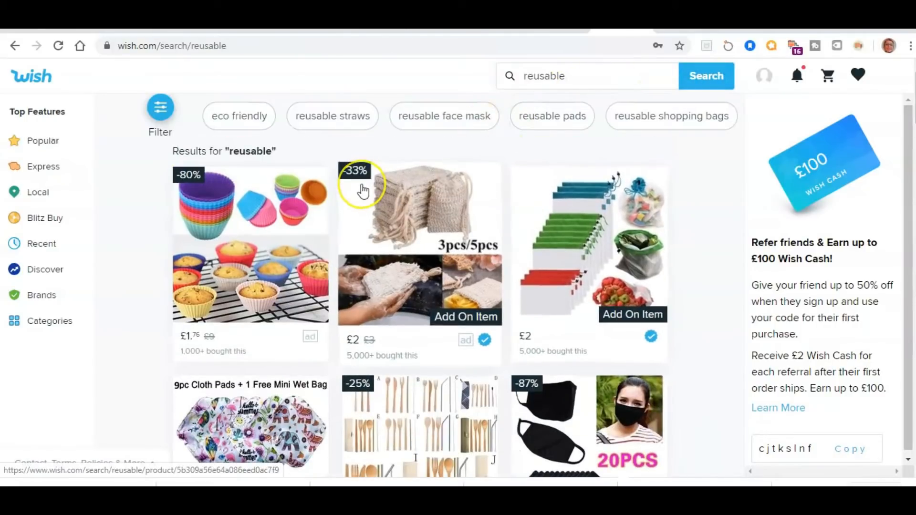
pyautogui.scroll(-1, 360, 192)
pyautogui.scroll(1, 464, 213)
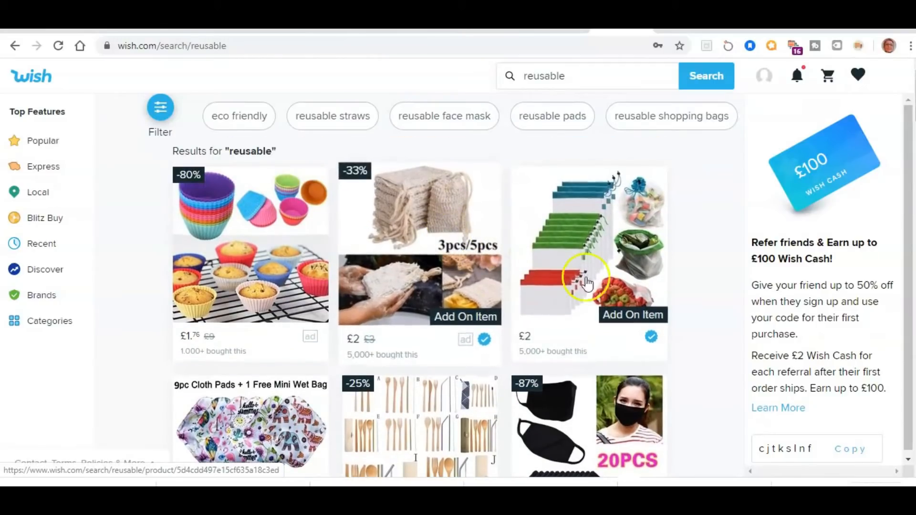
pyautogui.scroll(-2, 585, 243)
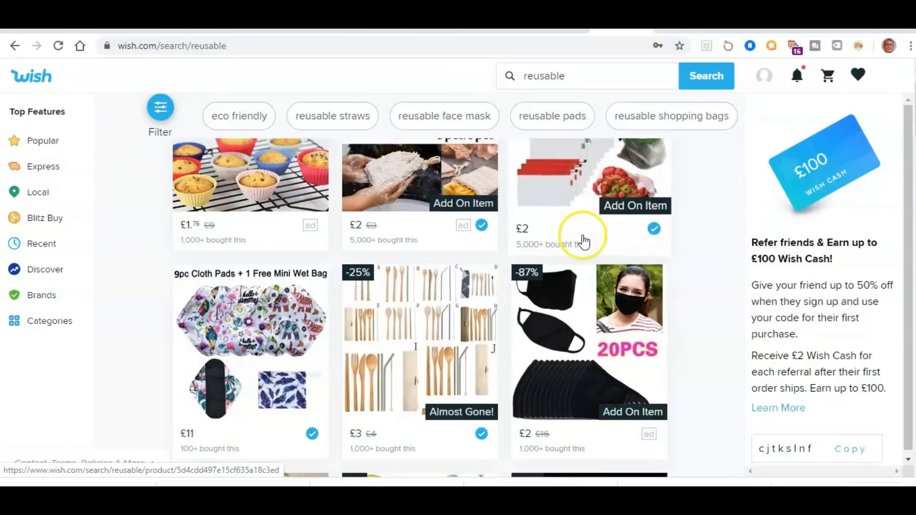
pyautogui.scroll(-2, 584, 243)
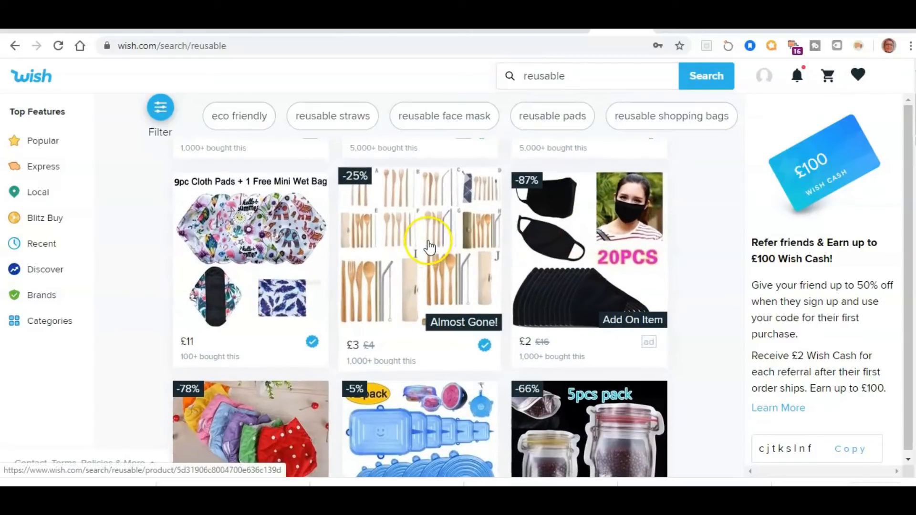
pyautogui.scroll(-1, 430, 248)
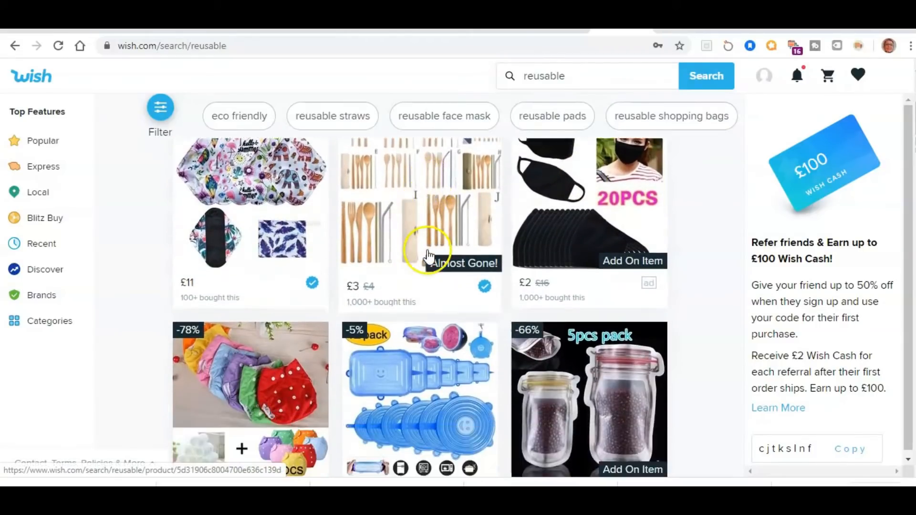
pyautogui.scroll(-10, 427, 253)
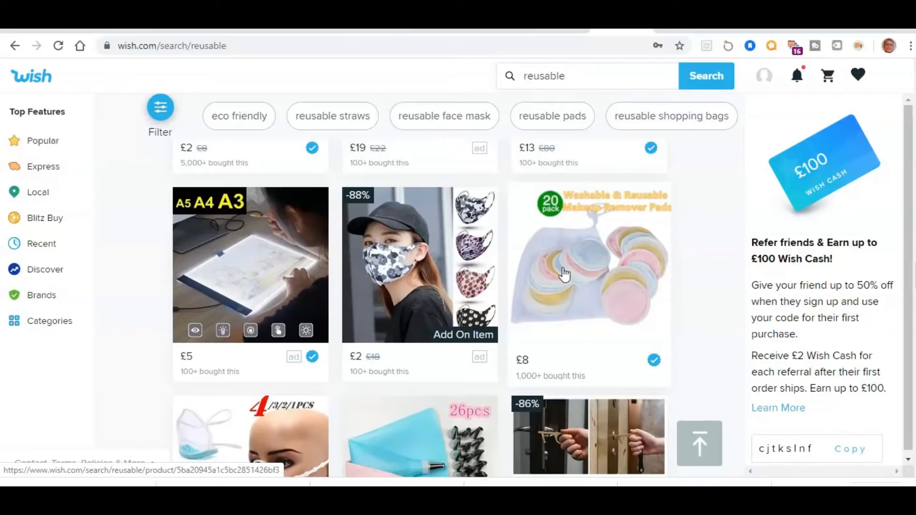
# Open the washable and reusable bamboo makeup remover pads listing, look over its overview and related items, and close it
pyautogui.click(584, 266)
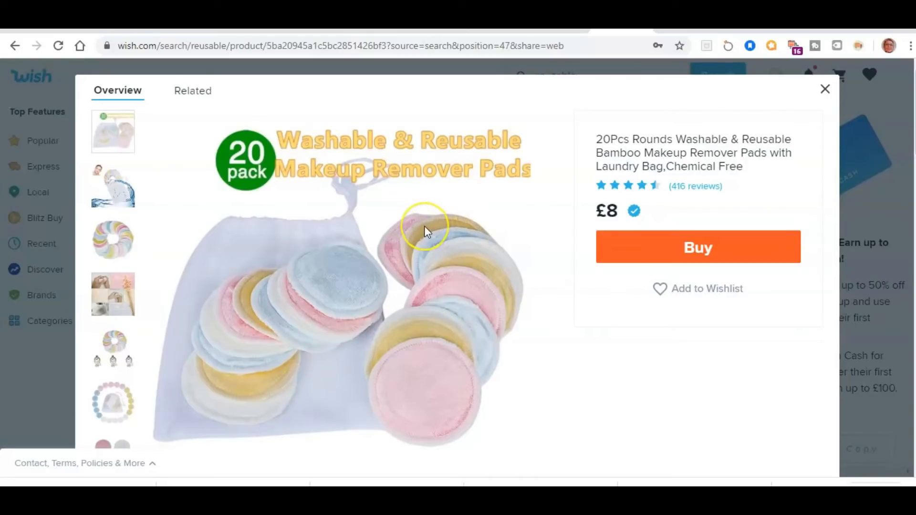
pyautogui.scroll(-3, 425, 227)
pyautogui.scroll(3, 424, 227)
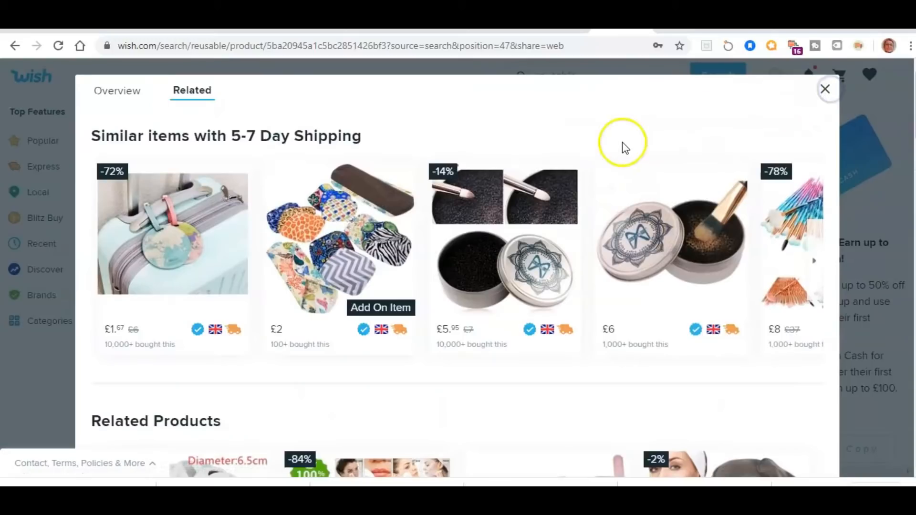
pyautogui.click(824, 91)
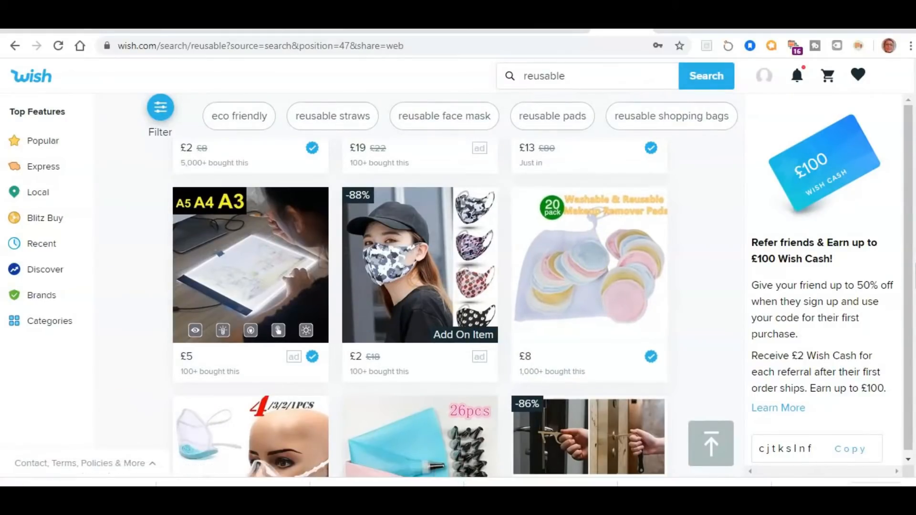
# Switch to the product research spreadsheet in Excel and enter Reusable make up pads as the fourth product with Wish as its source
pyautogui.click(102, 271)
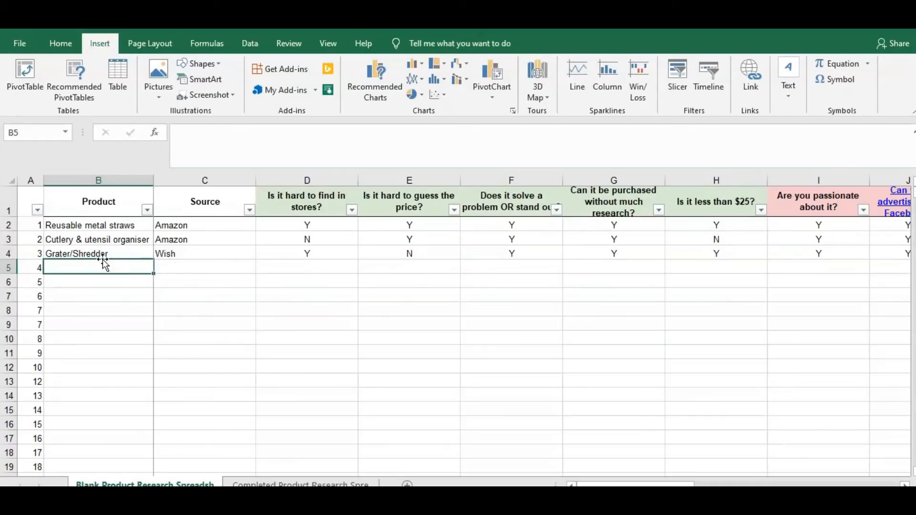
pyautogui.write('Reusabe')
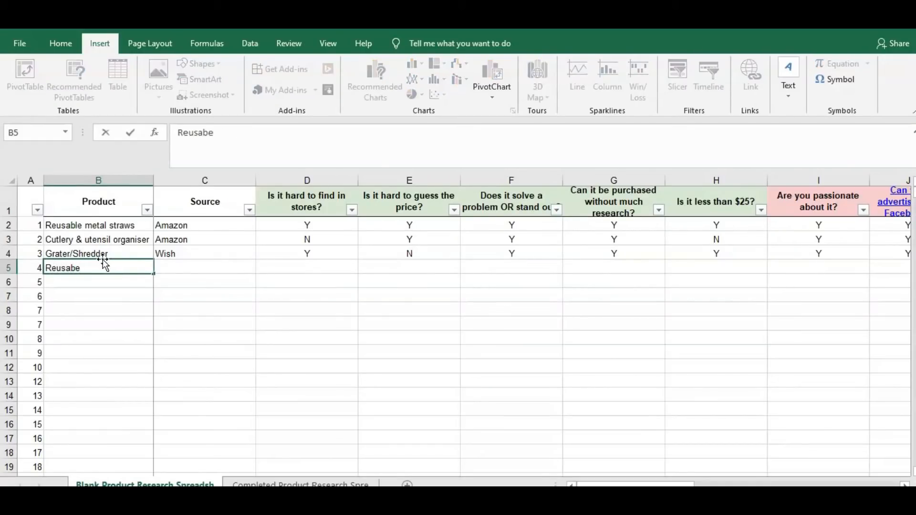
pyautogui.press('BackSpace')
pyautogui.write('le')
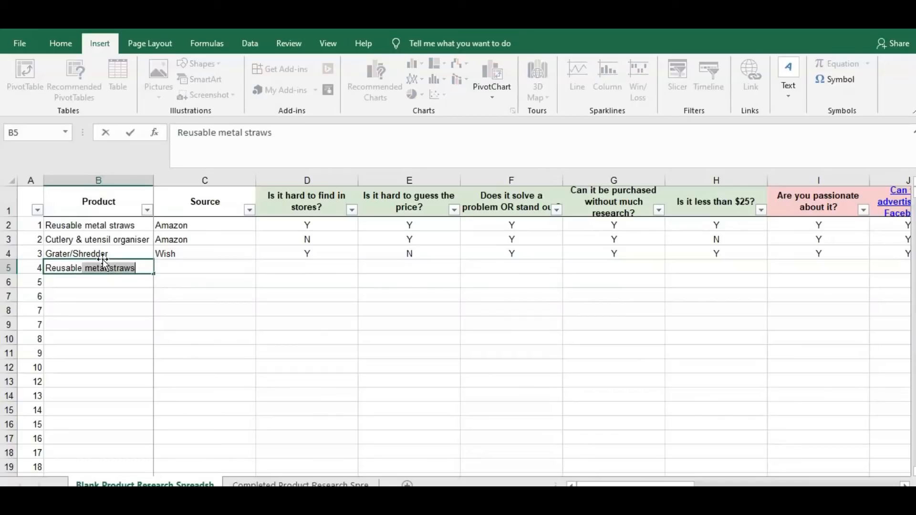
pyautogui.write(' make')
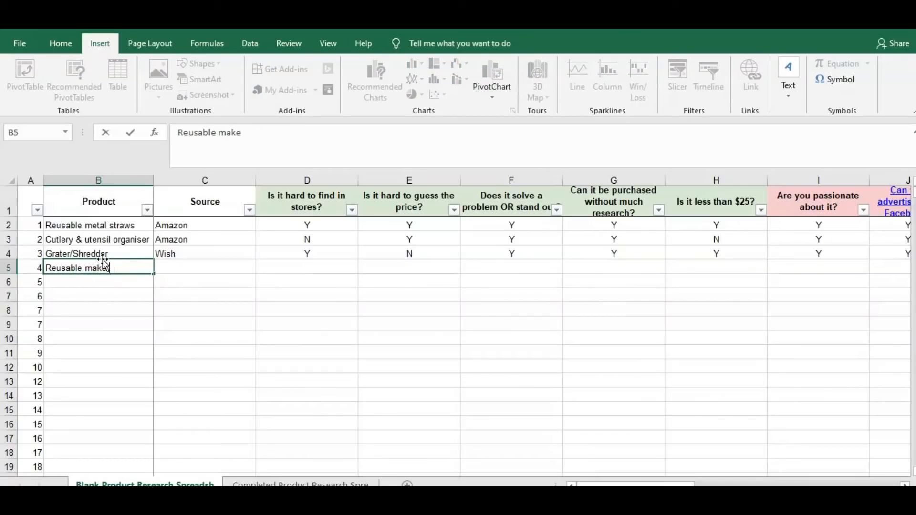
pyautogui.write(' up pads')
pyautogui.click(185, 267)
pyautogui.write('Wish')
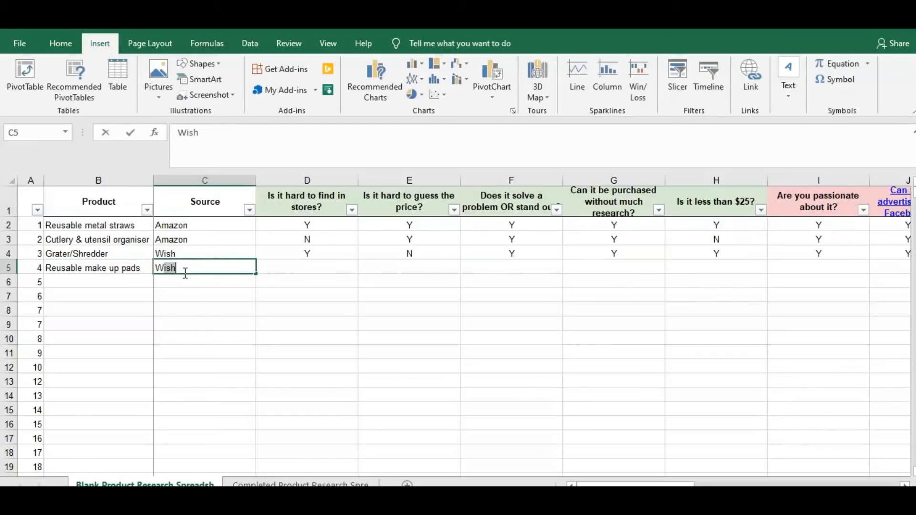
# Mark Reusable make up pads Y for hard to find in stores, hard to guess the price, and solving a problem or standing out
pyautogui.click(307, 266)
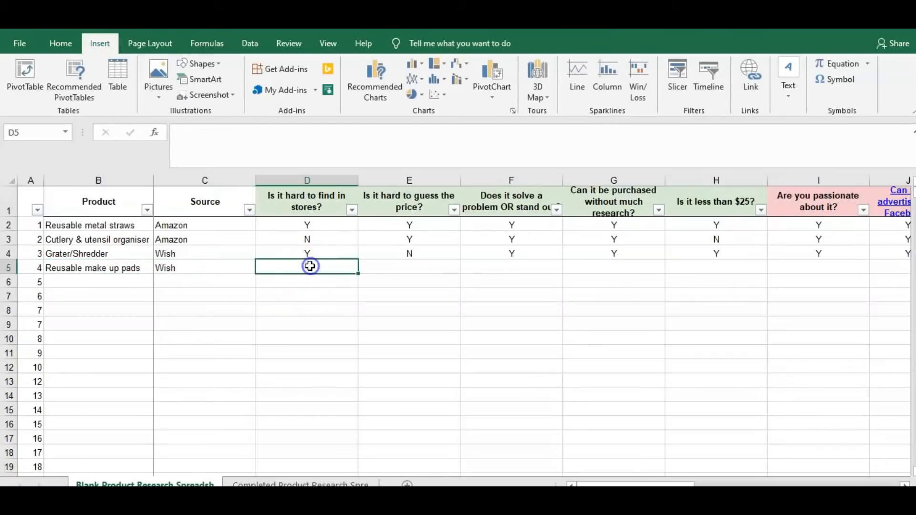
pyautogui.write('Y')
pyautogui.click(423, 264)
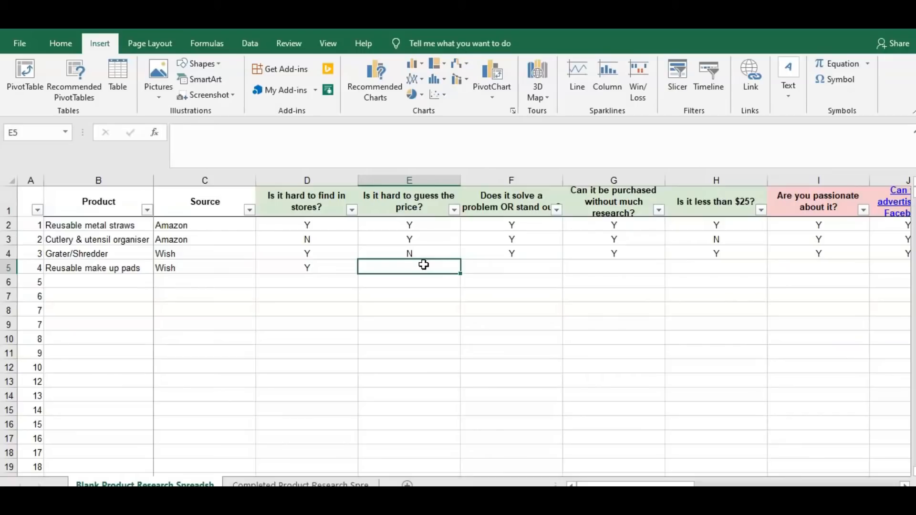
pyautogui.write('Y')
pyautogui.click(522, 269)
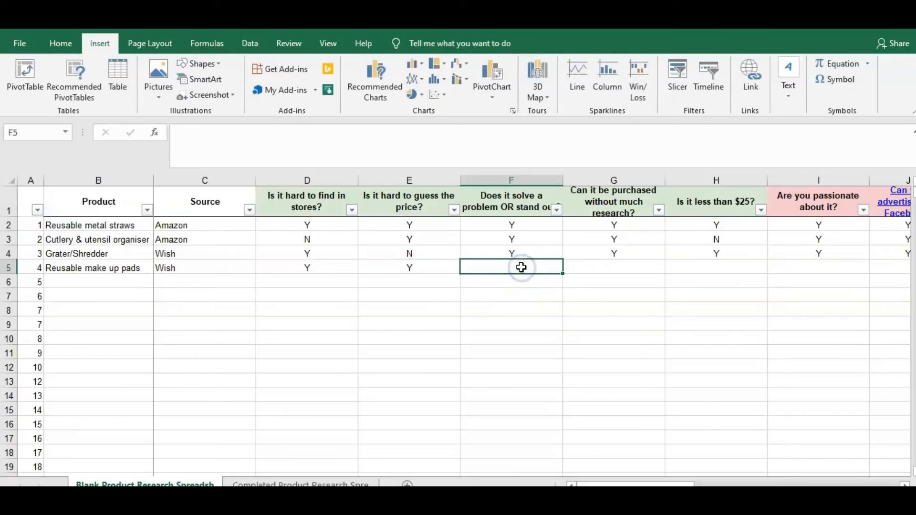
pyautogui.write('Y')
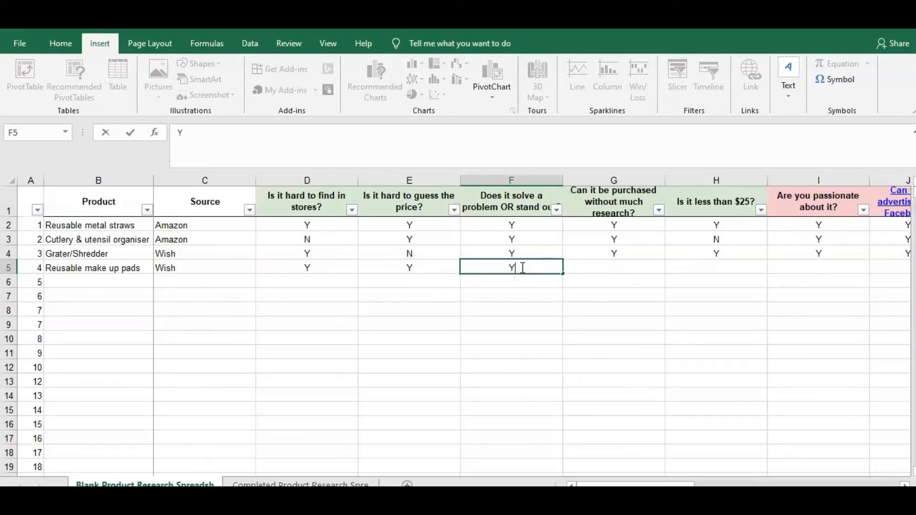
# Mark Reusable make up pads Y for being purchasable without much research and Y for costing less than $25
pyautogui.click(604, 270)
pyautogui.write('Y')
pyautogui.click(677, 265)
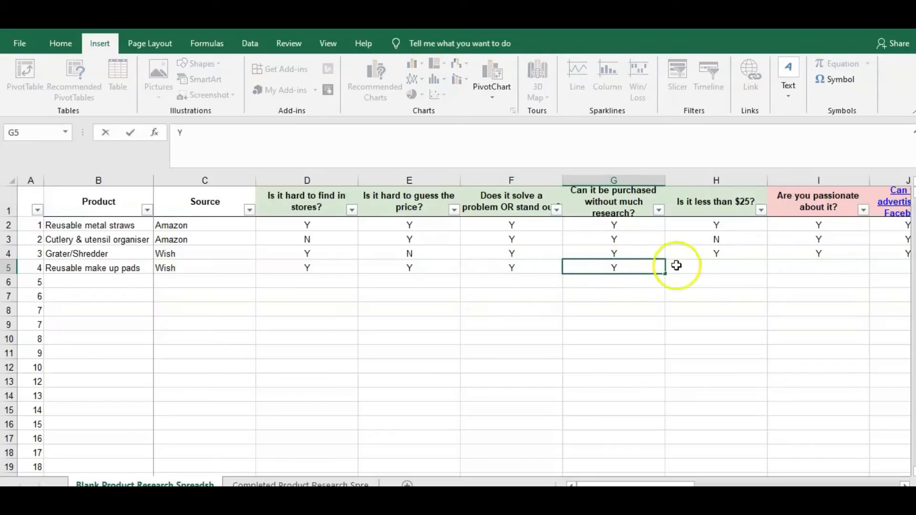
pyautogui.click(722, 265)
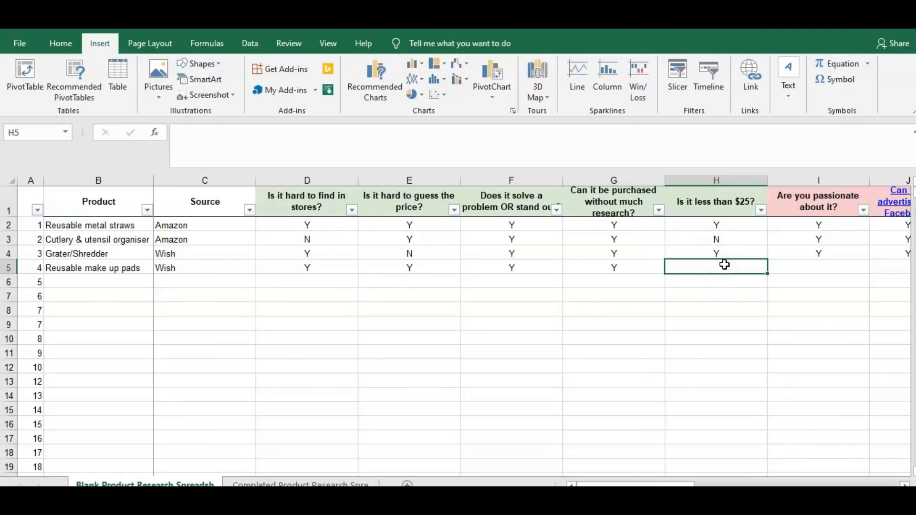
pyautogui.write('Y')
# Mark Reusable make up pads Y for passion, Y for Facebook advertising and N for high-risk, and select the empty product cell in row 6
pyautogui.click(822, 265)
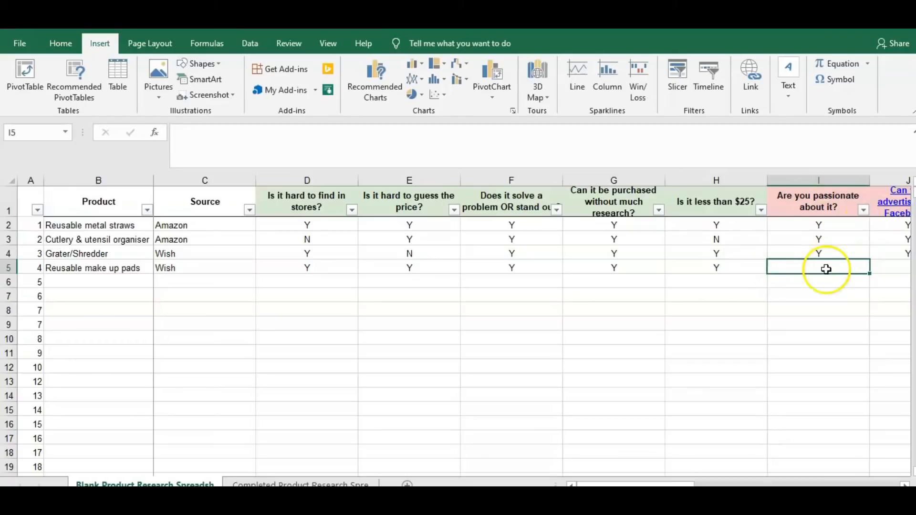
pyautogui.write('Y')
pyautogui.click(892, 270)
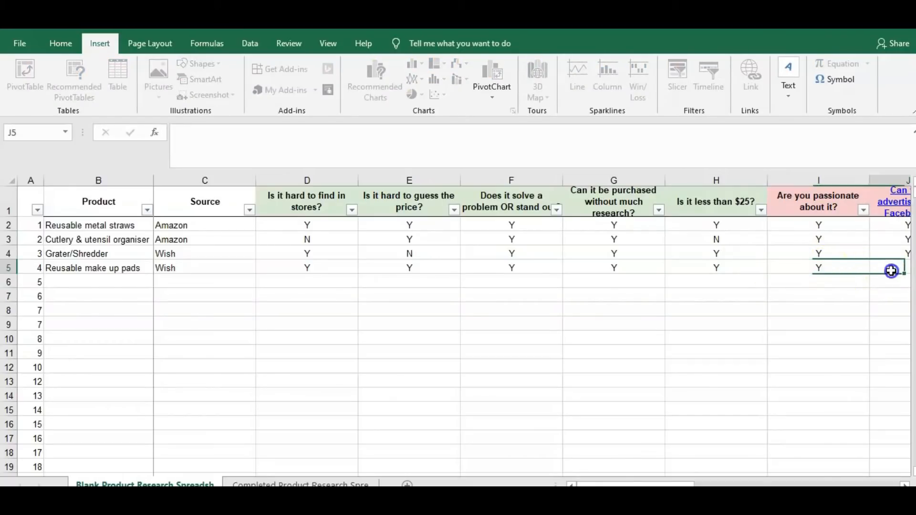
pyautogui.write('Y')
pyautogui.click(892, 270)
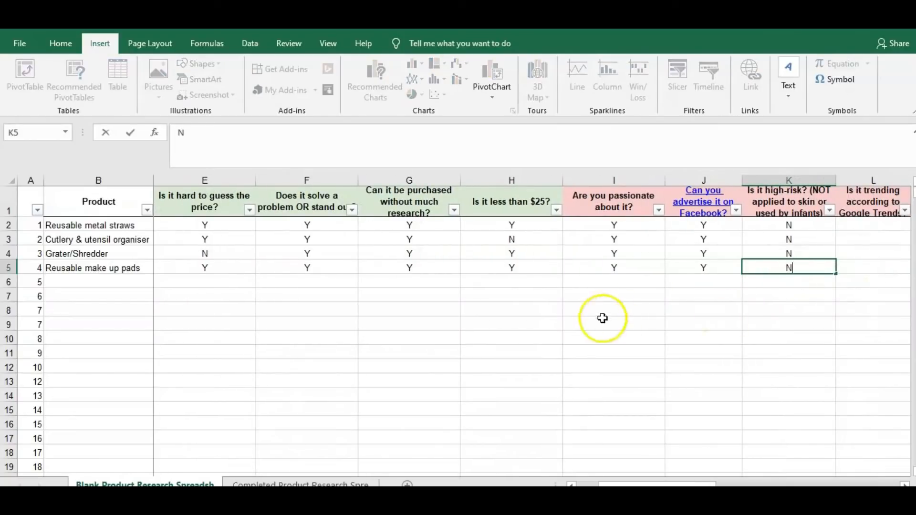
pyautogui.click(719, 286)
pyautogui.press('Left')
pyautogui.press('Left')
pyautogui.press('Left')
pyautogui.press('Left')
pyautogui.press('Left')
pyautogui.press('Left')
pyautogui.press('Left')
pyautogui.press('Left')
pyautogui.press('Left')
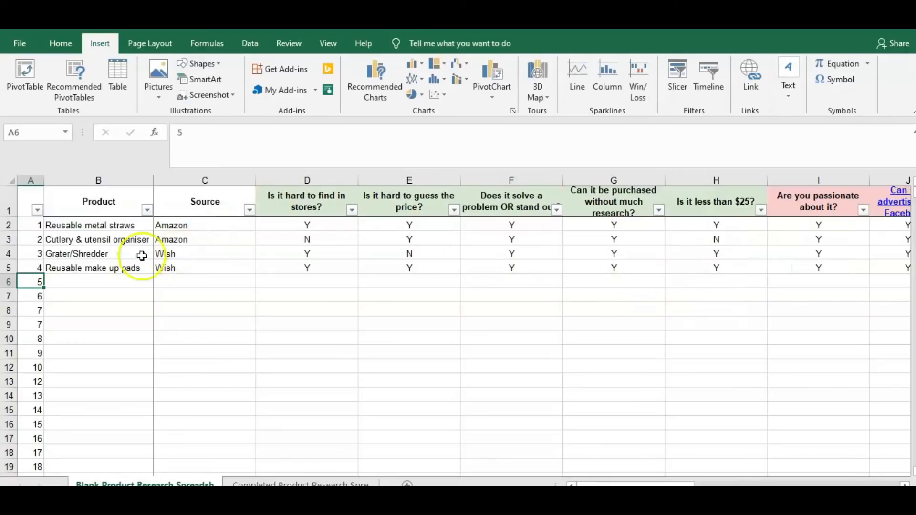
pyautogui.click(106, 282)
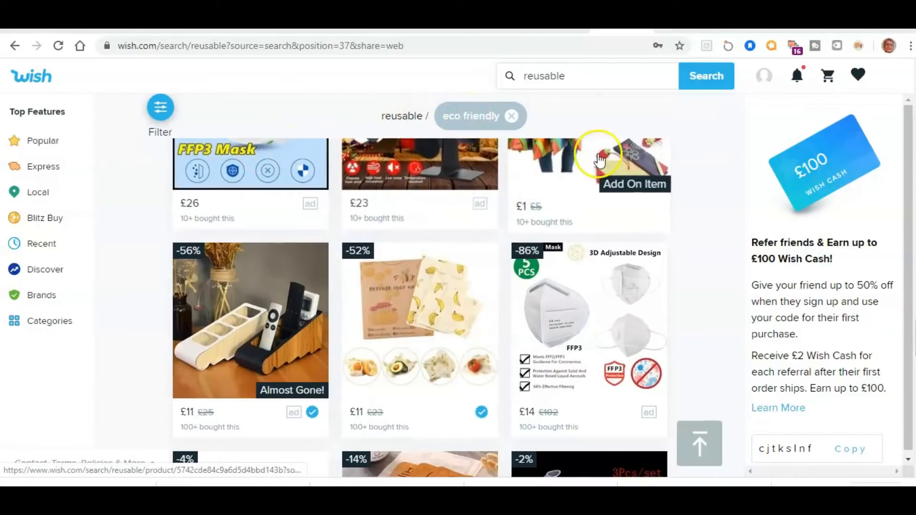
# Switch to Wish in the browser and examine the "reusable" results around the bamboo toothbrushes and beeswax food wraps for further product ideas
pyautogui.scroll(3, 675, 177)
pyautogui.scroll(3, 675, 178)
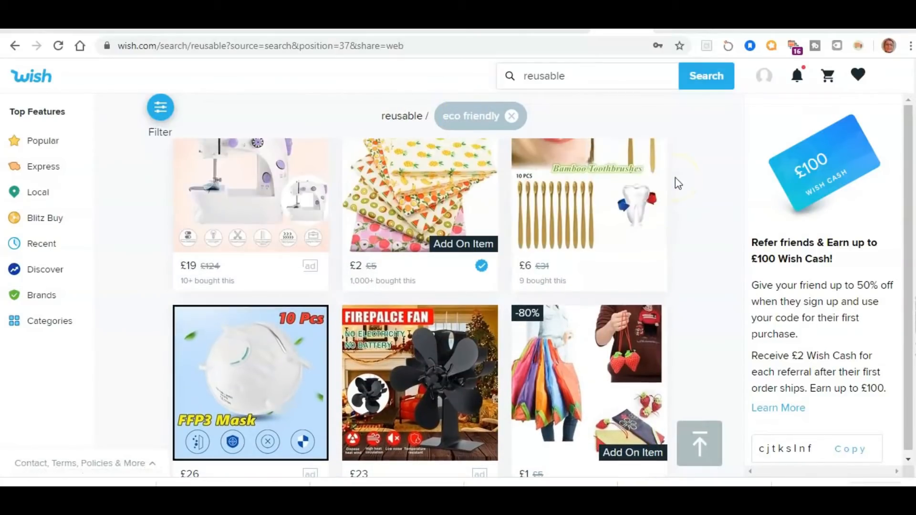
pyautogui.scroll(1, 670, 179)
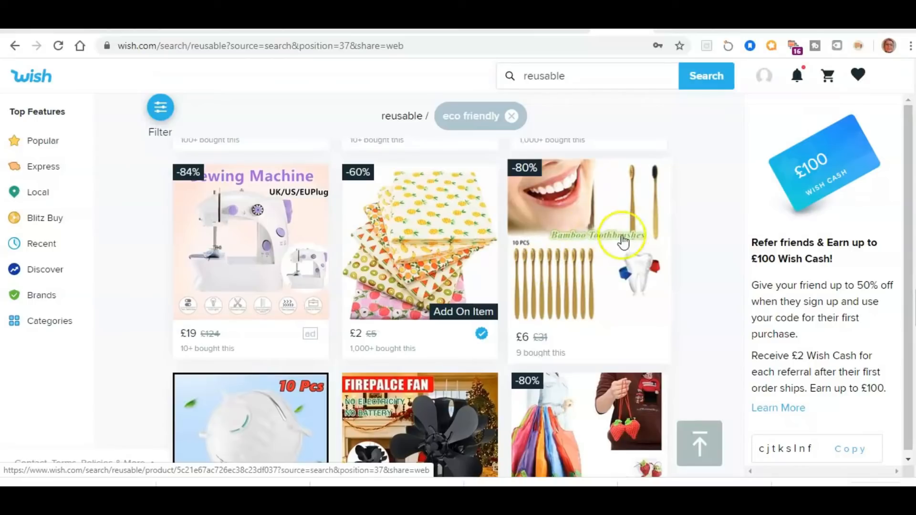
pyautogui.scroll(-3, 573, 243)
pyautogui.scroll(-4, 573, 243)
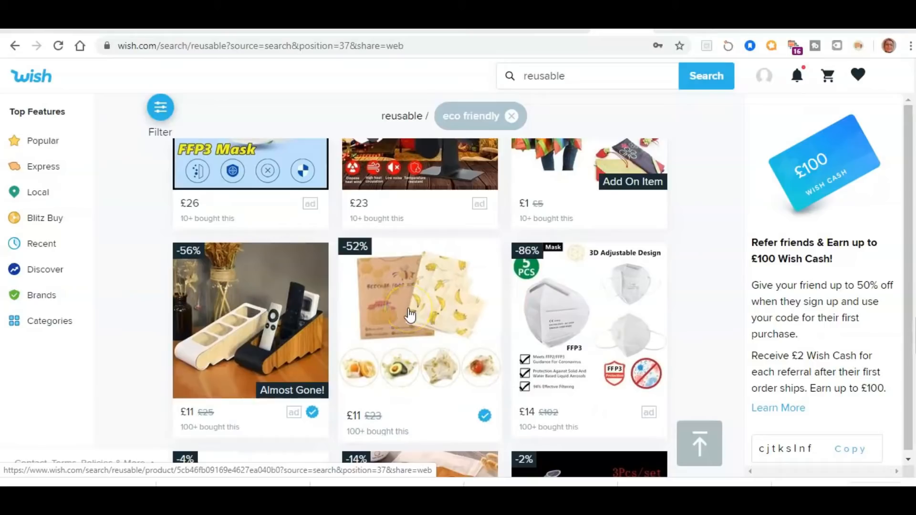
pyautogui.scroll(-2, 410, 315)
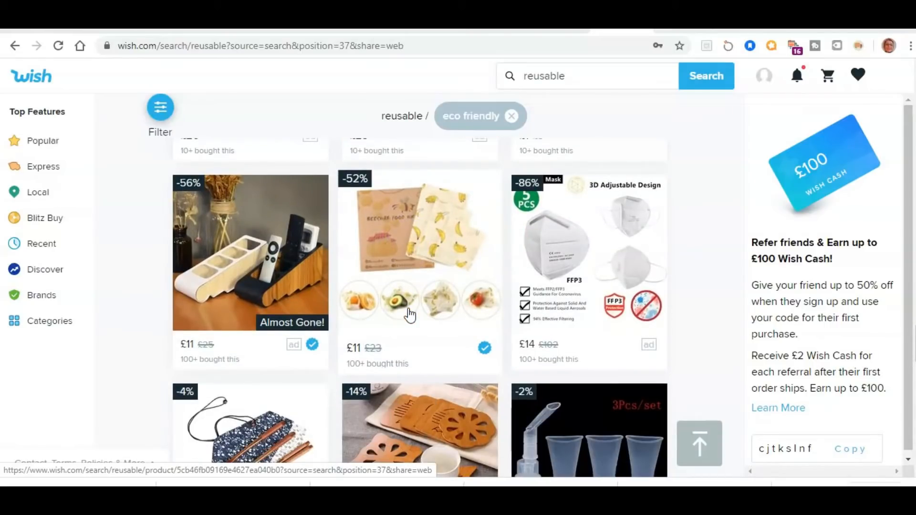
pyautogui.click(410, 286)
pyautogui.click(404, 285)
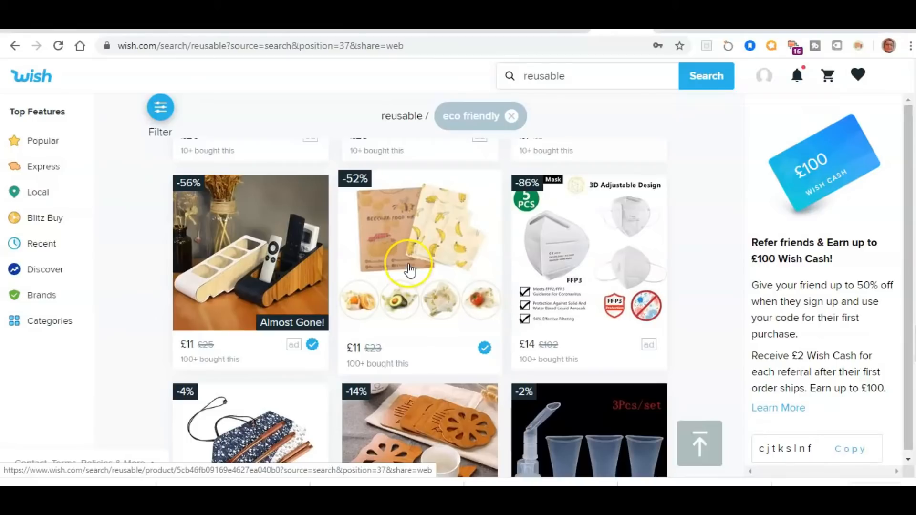
pyautogui.scroll(-3, 409, 267)
pyautogui.scroll(1, 437, 292)
pyautogui.scroll(-3, 439, 294)
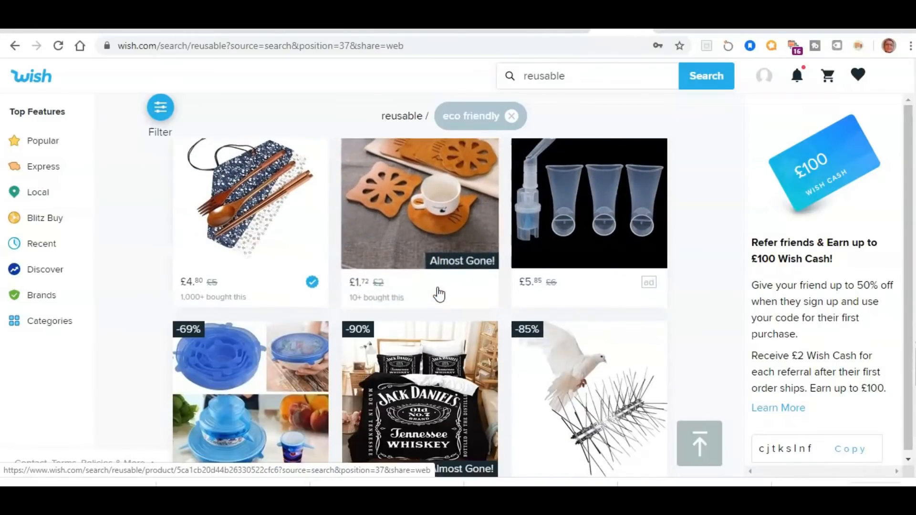
pyautogui.scroll(6, 439, 293)
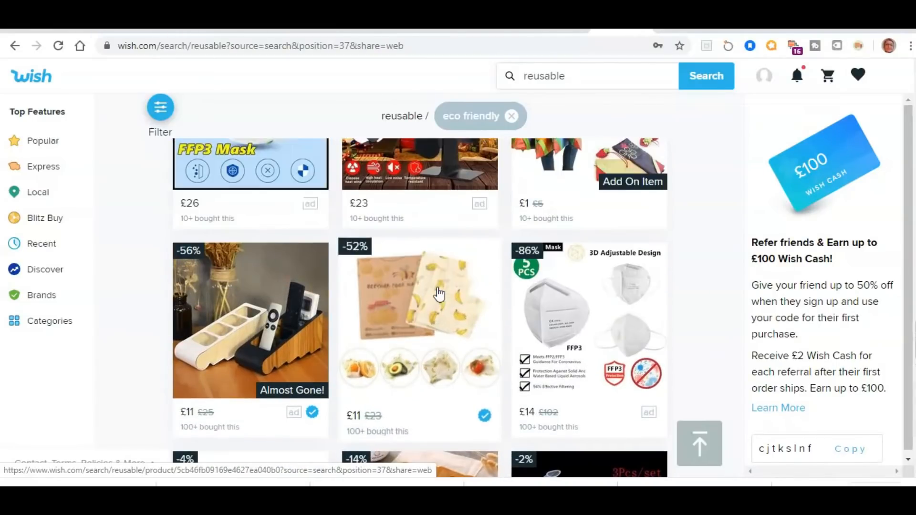
# Open the 3pcs/set beeswax food wrap listing, look over its overview, and close it
pyautogui.click(416, 320)
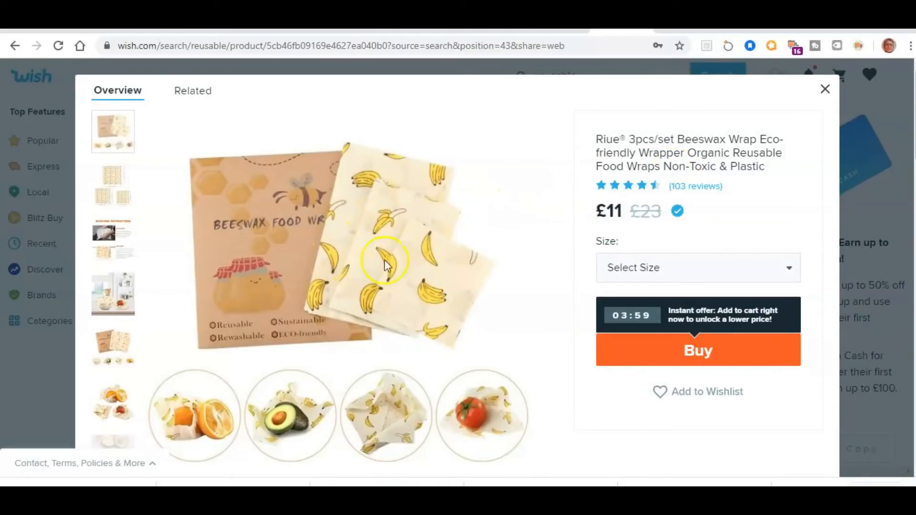
pyautogui.scroll(-3, 517, 241)
pyautogui.scroll(3, 509, 237)
pyautogui.click(825, 91)
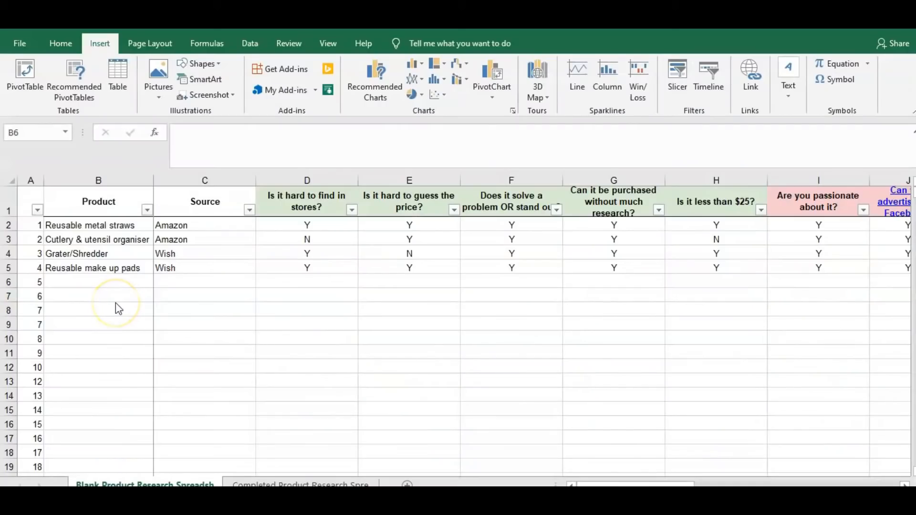
# Switch to the product research spreadsheet in Excel and enter Reusable beeswax wraps as the fifth product with Wish as its source
pyautogui.click(98, 279)
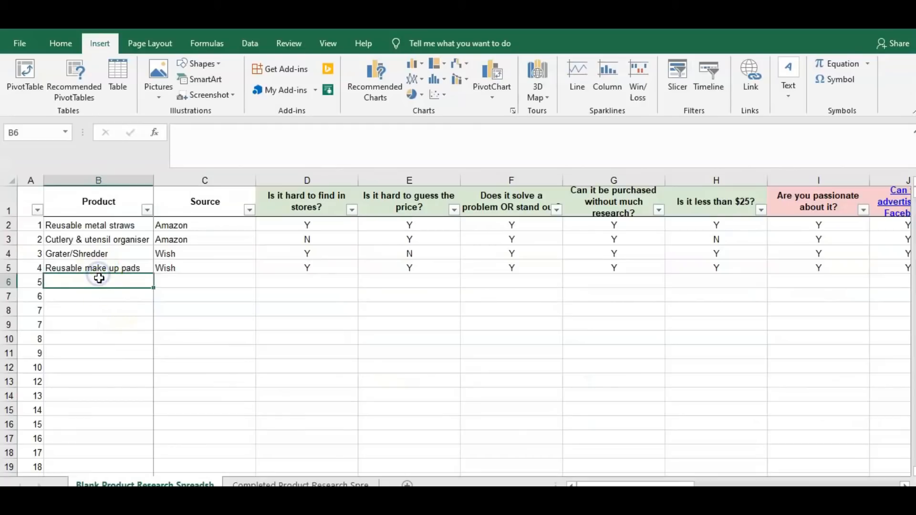
pyautogui.write('Reusable')
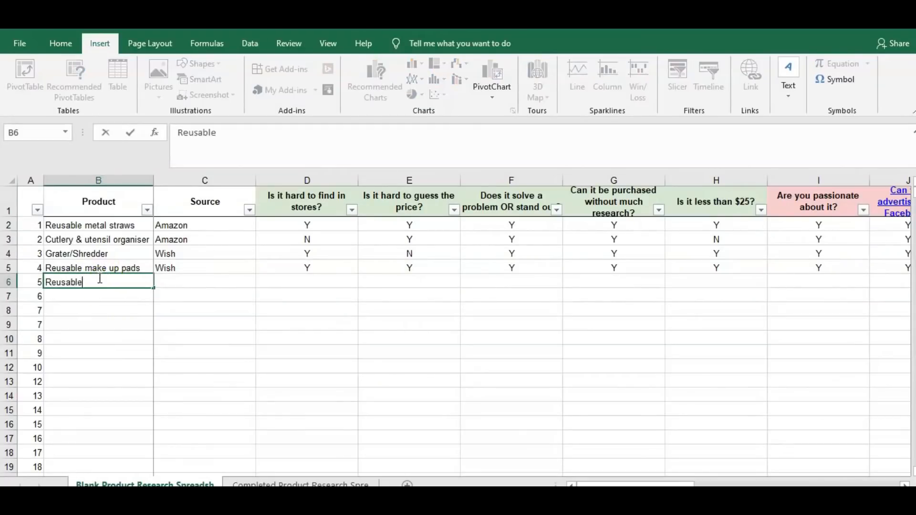
pyautogui.write(' beeswax wraps')
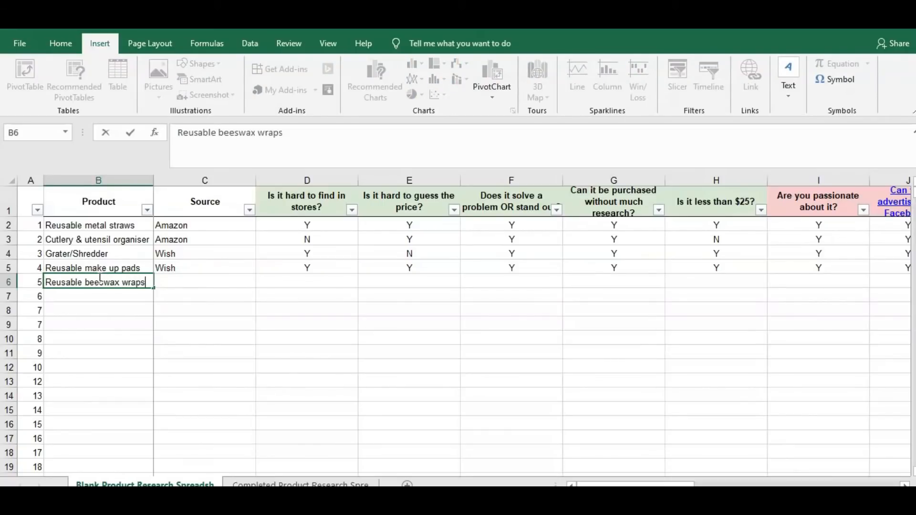
pyautogui.click(180, 281)
pyautogui.write('Wish')
# Mark Reusable beeswax wraps Y for hard to find in stores, hard to guess the price, and solving a problem or standing out
pyautogui.click(310, 285)
pyautogui.write('Y')
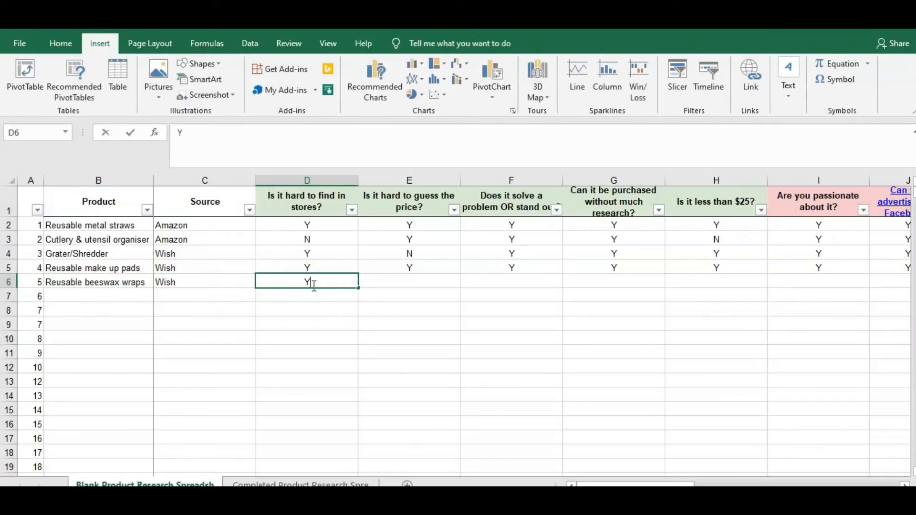
pyautogui.click(410, 283)
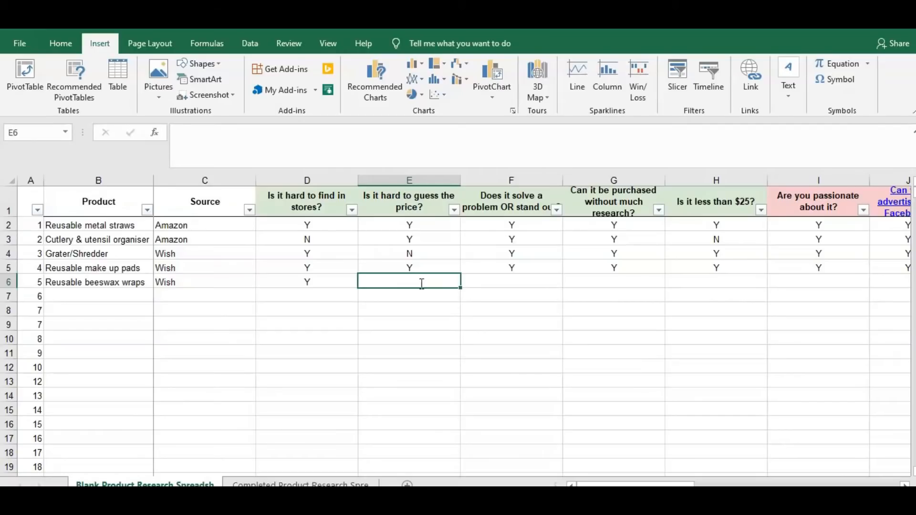
pyautogui.write('Y')
pyautogui.click(521, 283)
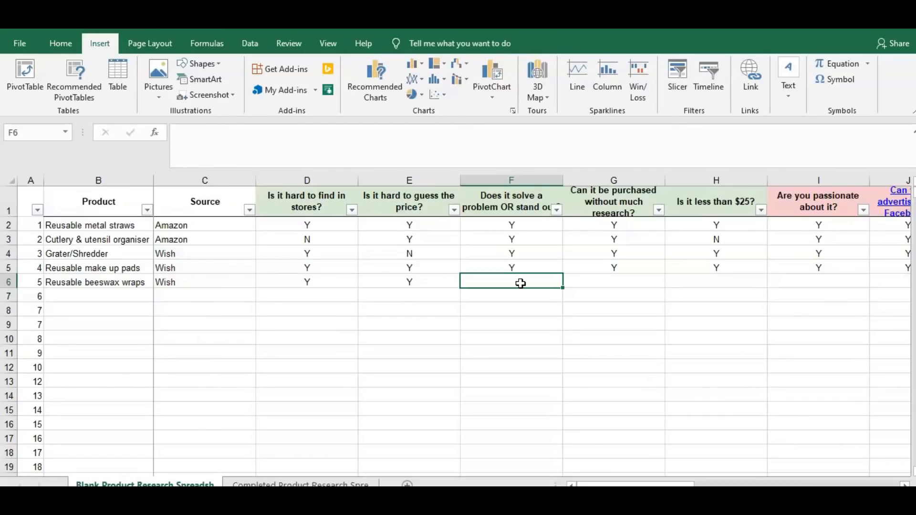
pyautogui.write('Y')
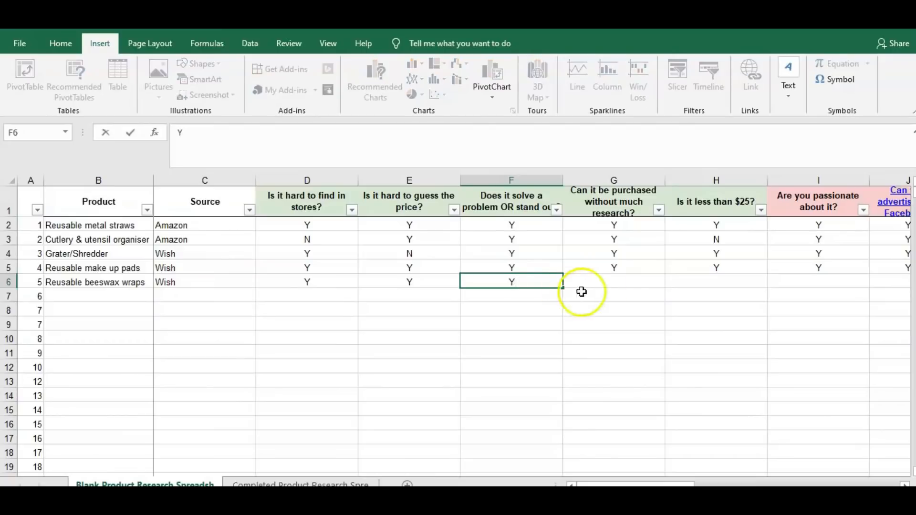
# Mark Reusable beeswax wraps Y for being purchasable without much research and Y for costing less than $25
pyautogui.click(615, 282)
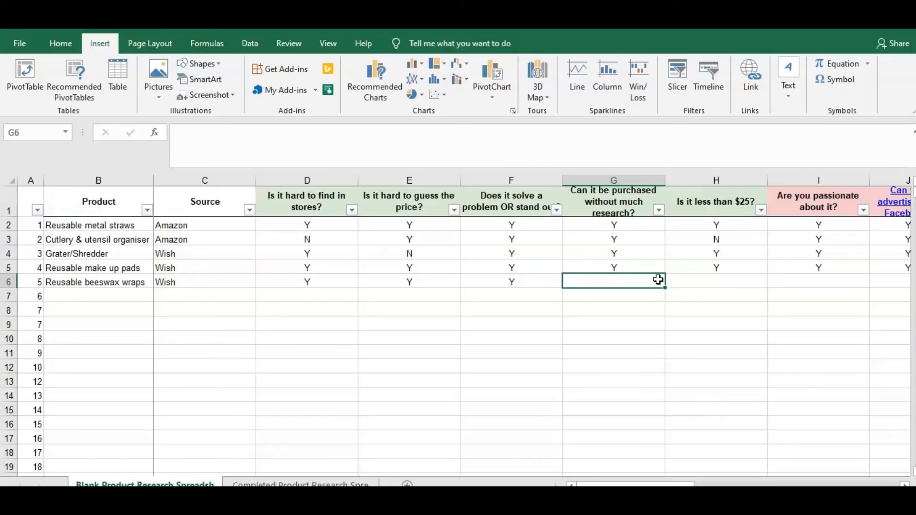
pyautogui.write('Y')
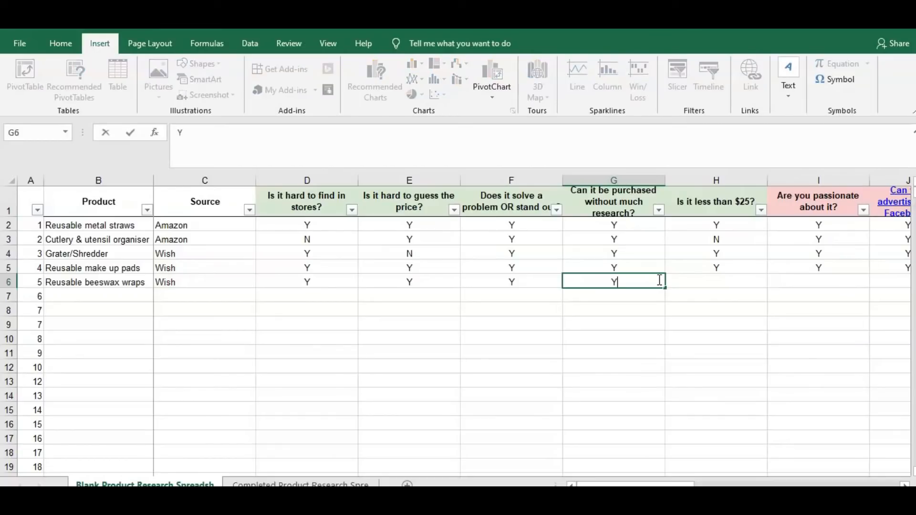
pyautogui.click(721, 278)
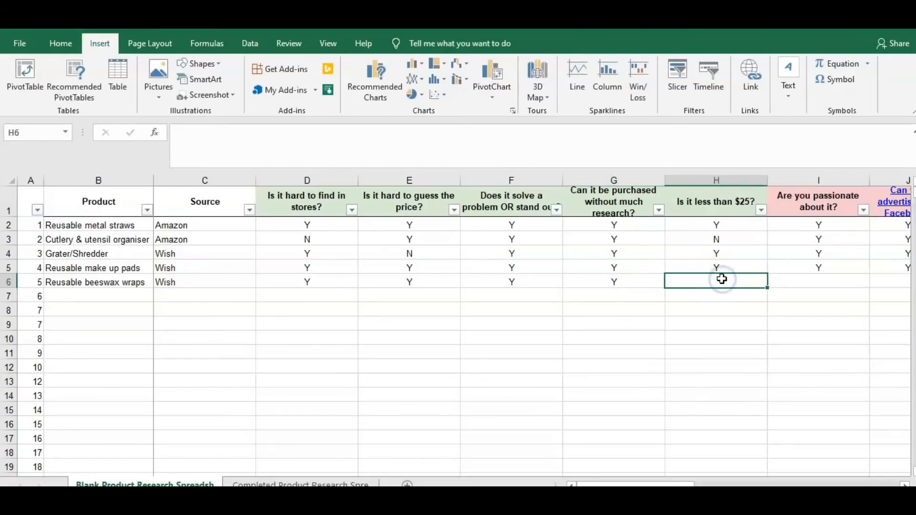
pyautogui.write('Y')
# Mark Reusable beeswax wraps Y for passion and select its Facebook advertising cell
pyautogui.click(829, 281)
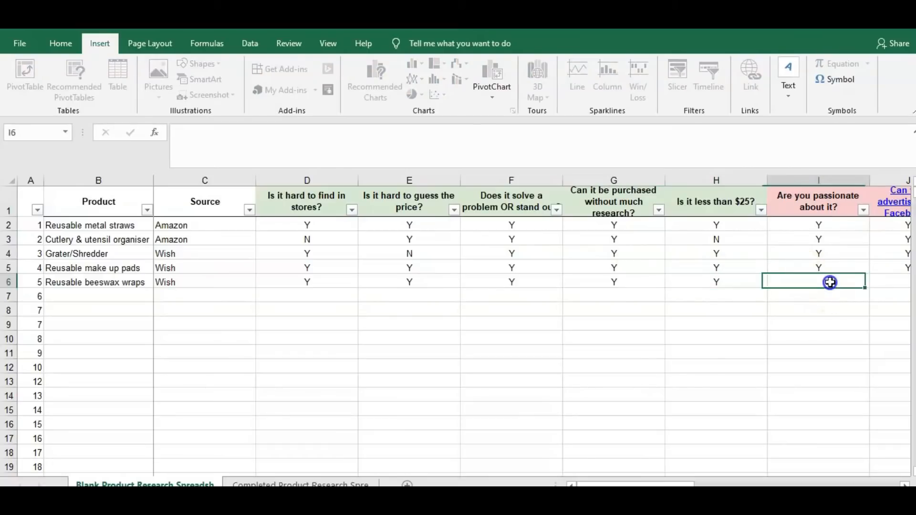
pyautogui.write('Y')
pyautogui.click(890, 280)
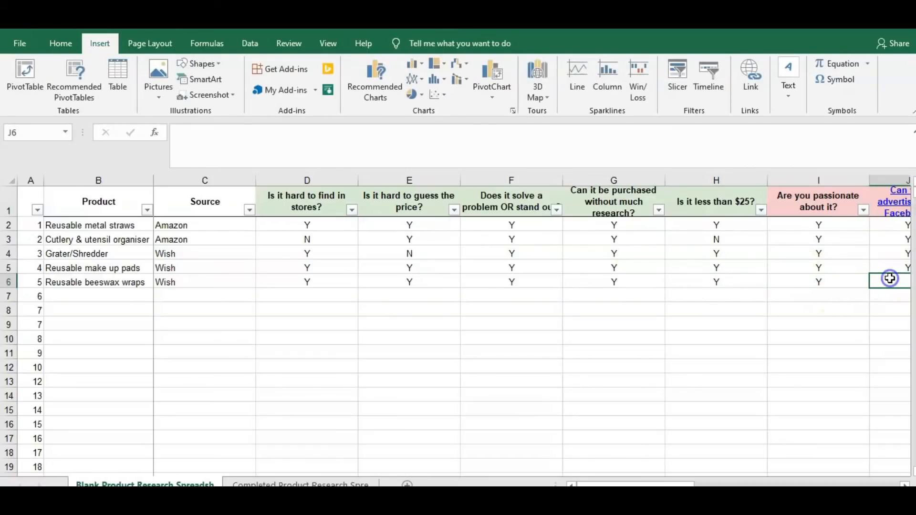
pyautogui.press('Tab')
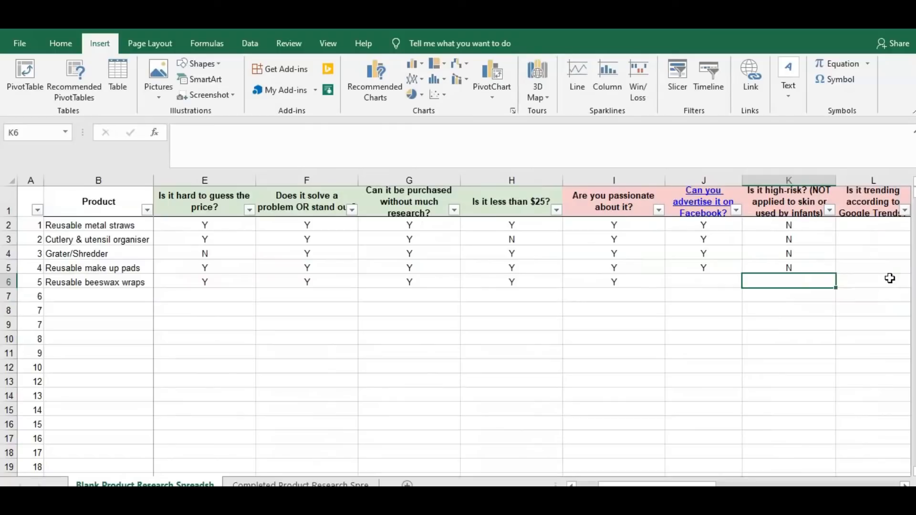
pyautogui.press('Left')
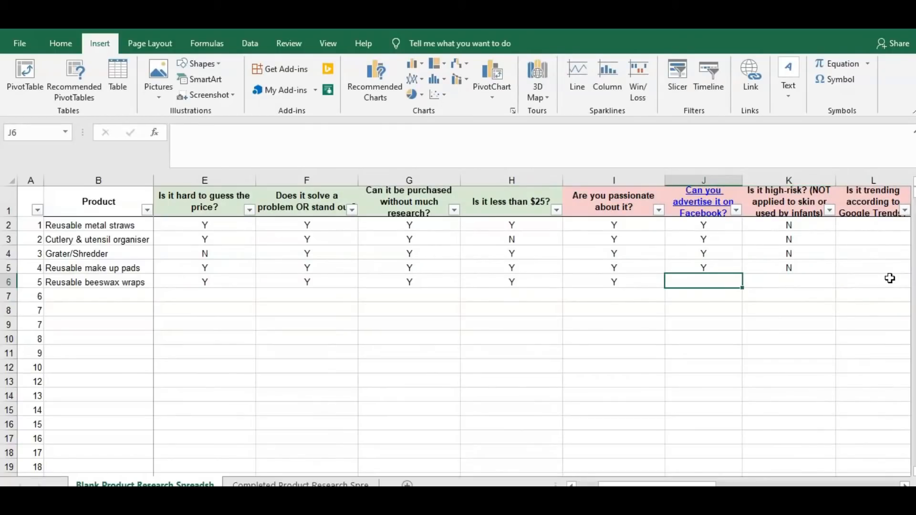
# Complete the reusable beeswax wraps row with Y for Facebook advertising and N for high-risk
pyautogui.write('Y')
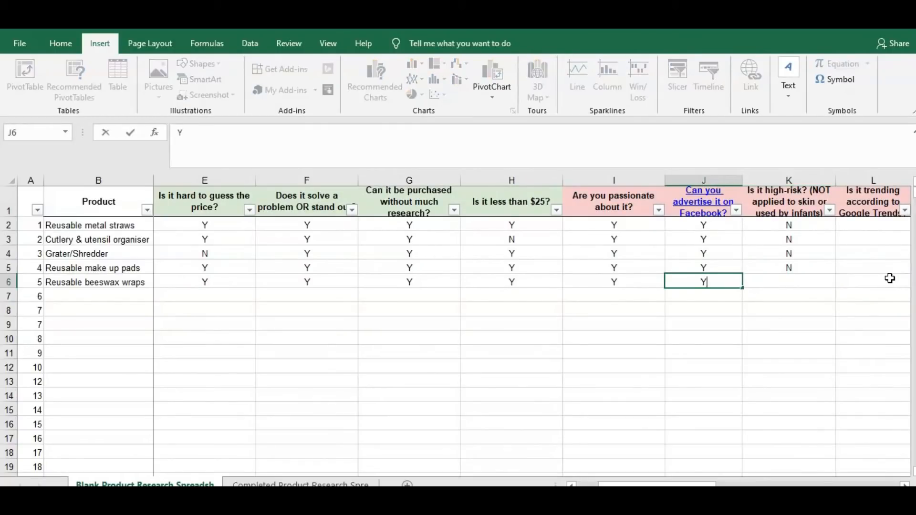
pyautogui.press('Tab')
pyautogui.write('N')
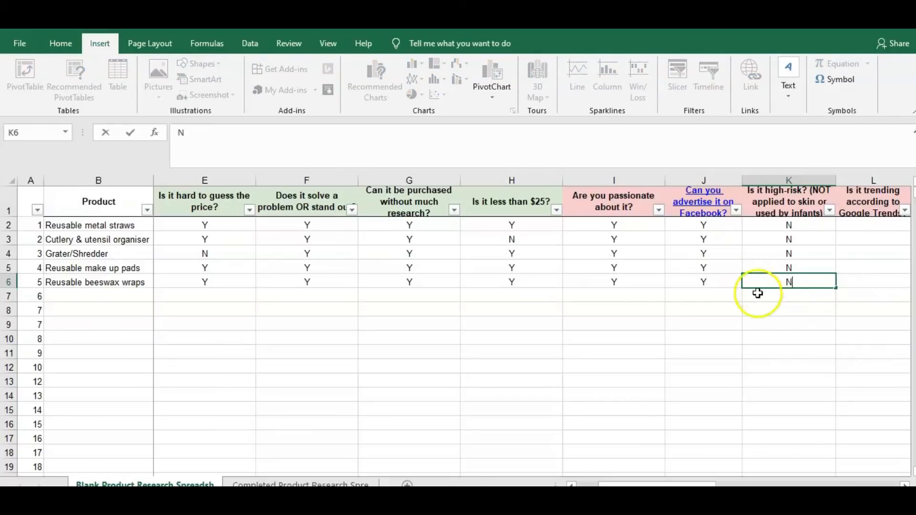
pyautogui.click(869, 282)
pyautogui.press('Left')
pyautogui.press('Left')
pyautogui.press('Left')
pyautogui.press('Left')
pyautogui.press('Left')
pyautogui.press('Left')
pyautogui.press('Left')
pyautogui.press('Left')
pyautogui.press('Left')
pyautogui.press('Left')
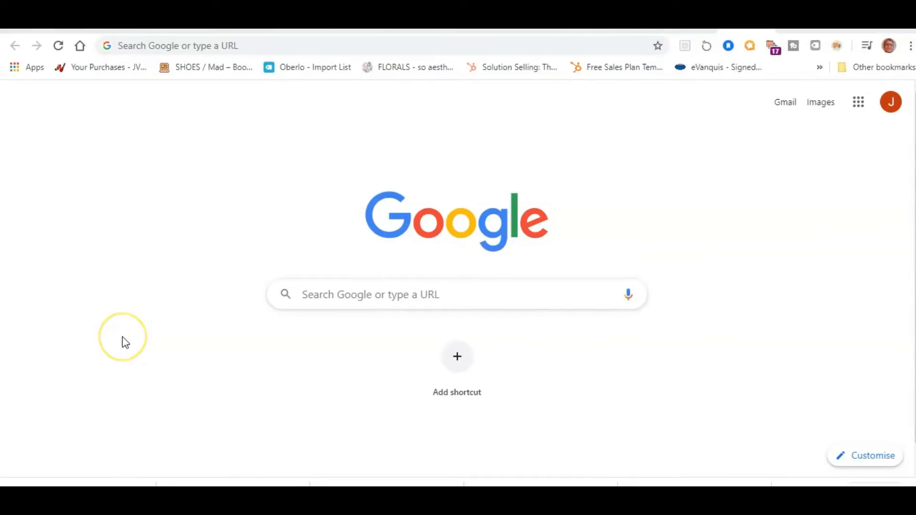
# Switch to the browser, search for "googletrends" and open the official Google Trends website from the results
pyautogui.click(132, 44)
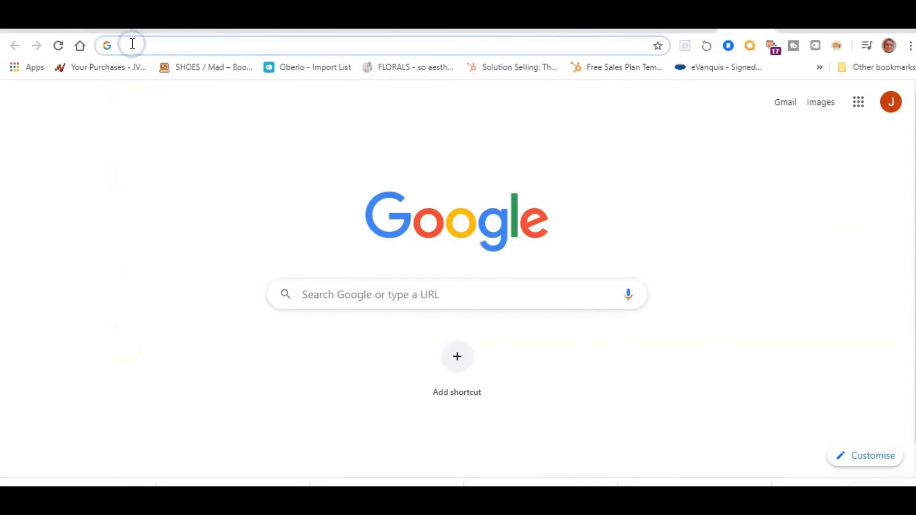
pyautogui.write('goog')
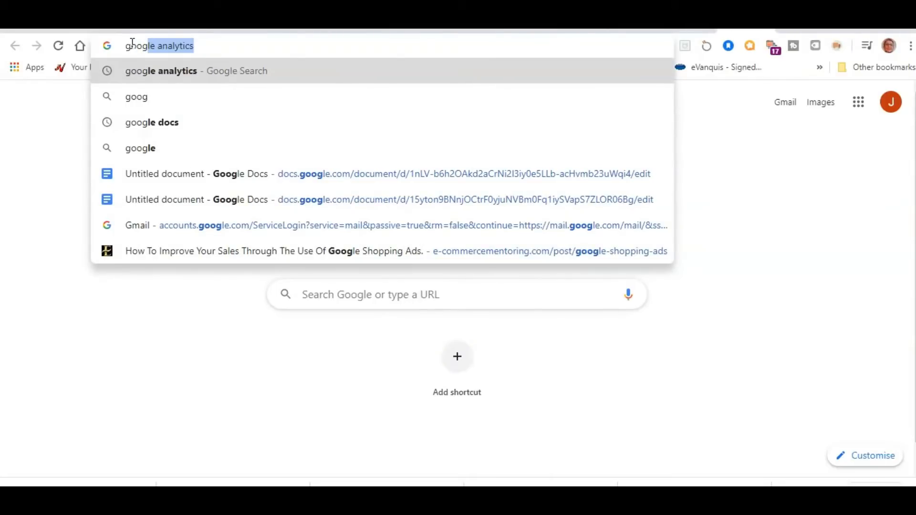
pyautogui.write('letr')
pyautogui.press('BackSpace')
pyautogui.write('rends')
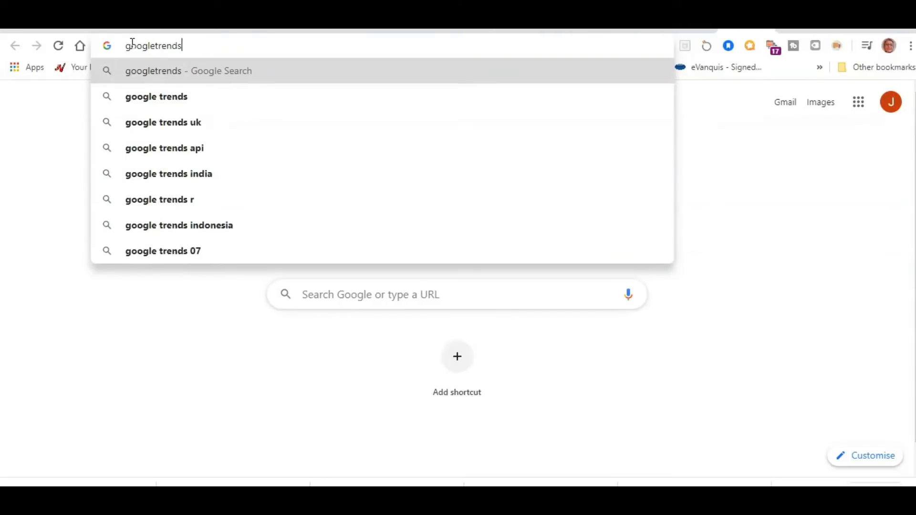
pyautogui.press('Return')
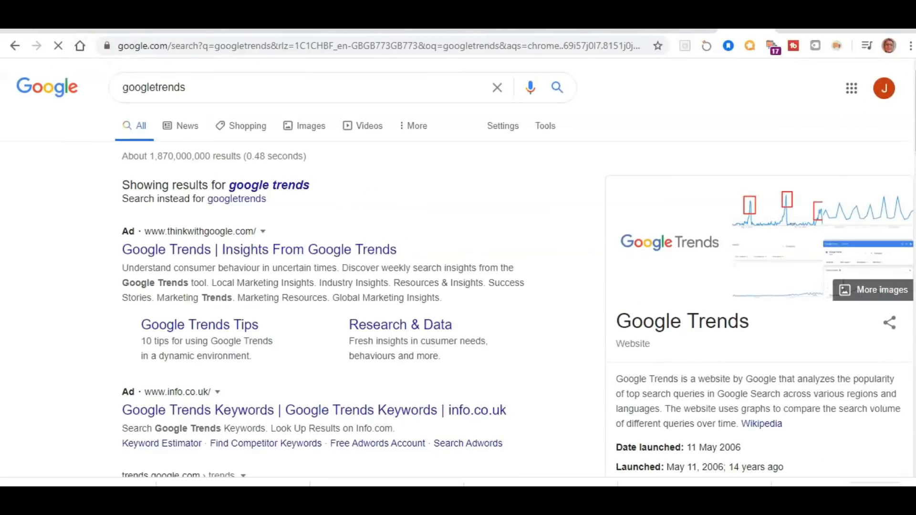
pyautogui.scroll(-5, 257, 258)
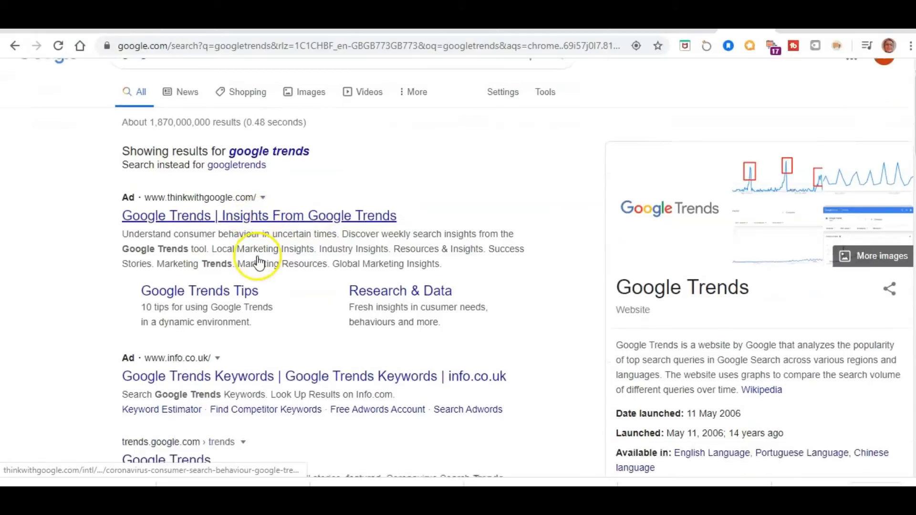
pyautogui.click(188, 223)
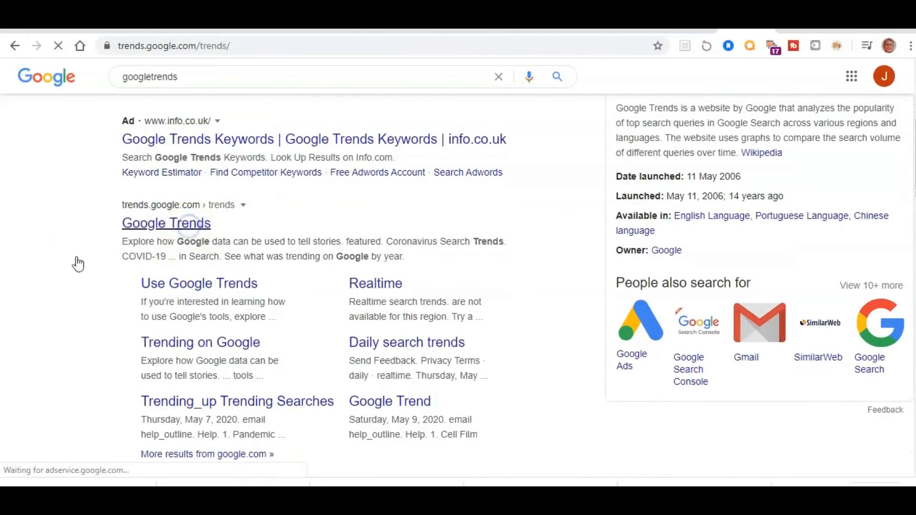
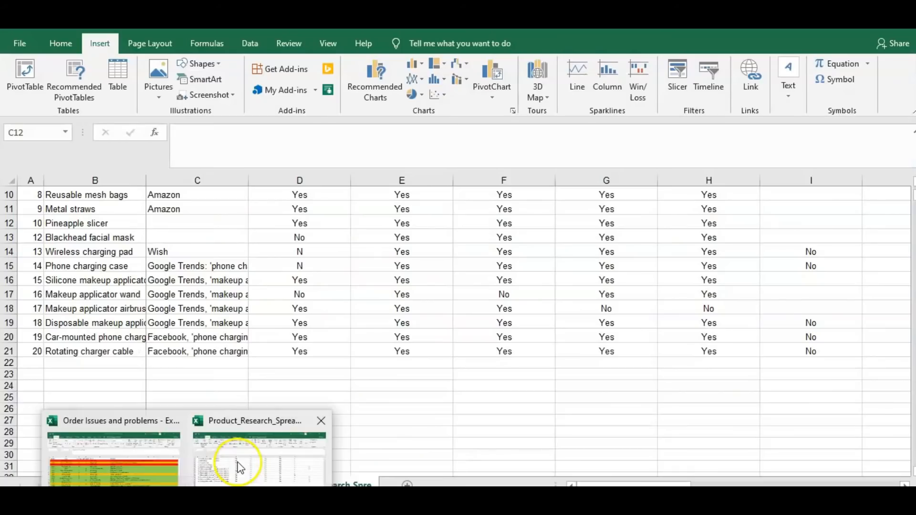
# Check the product research spreadsheet, return to Google Trends and explore the search term "metal straws"
pyautogui.click(235, 466)
pyautogui.click(143, 484)
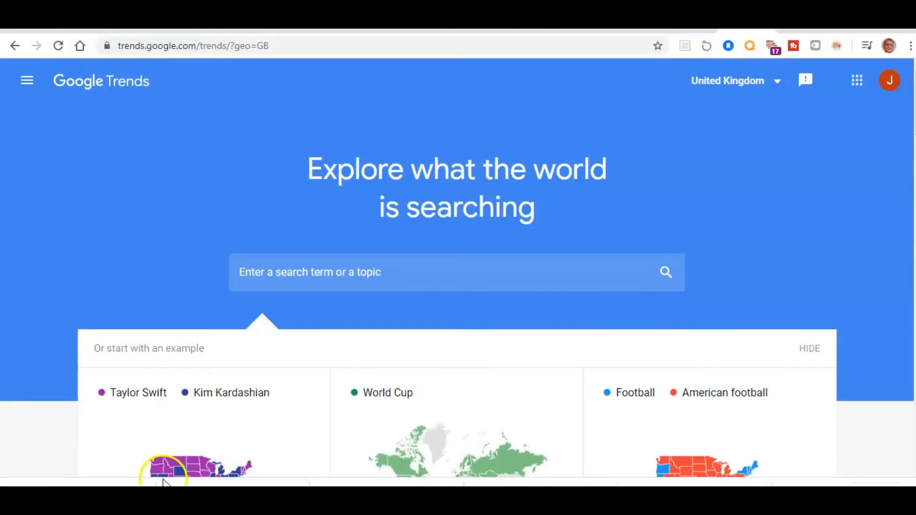
pyautogui.click(322, 276)
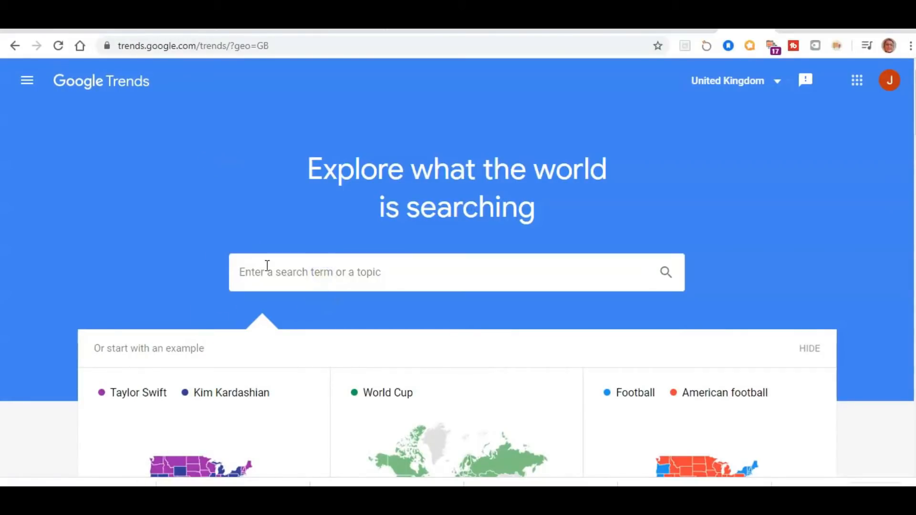
pyautogui.write('metal straws')
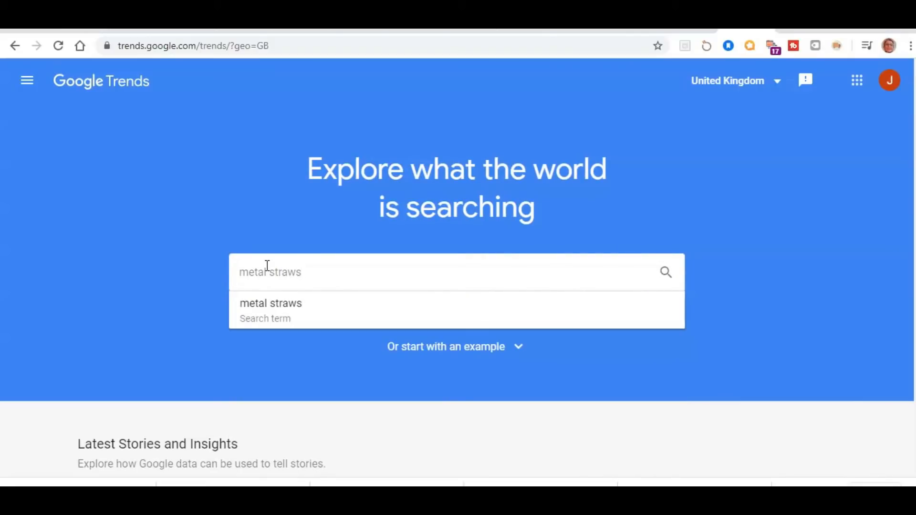
pyautogui.click(297, 326)
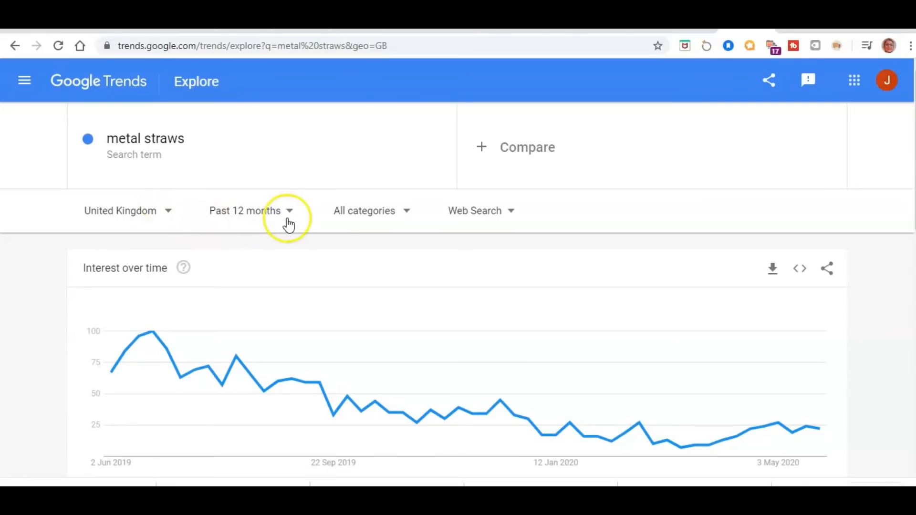
# Examine the metal straws interest over time, interest by sub-region, and the rising related topics and queries
pyautogui.moveTo(113, 375)
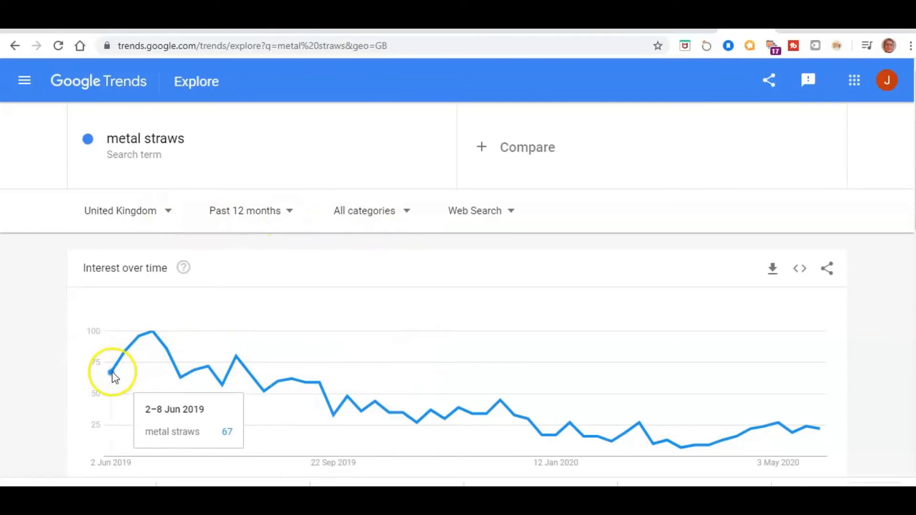
pyautogui.moveTo(154, 336)
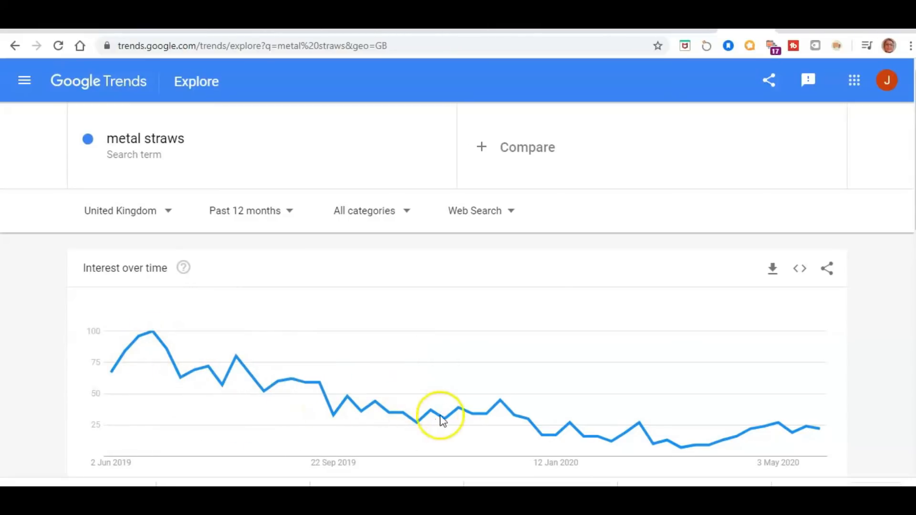
pyautogui.moveTo(689, 449)
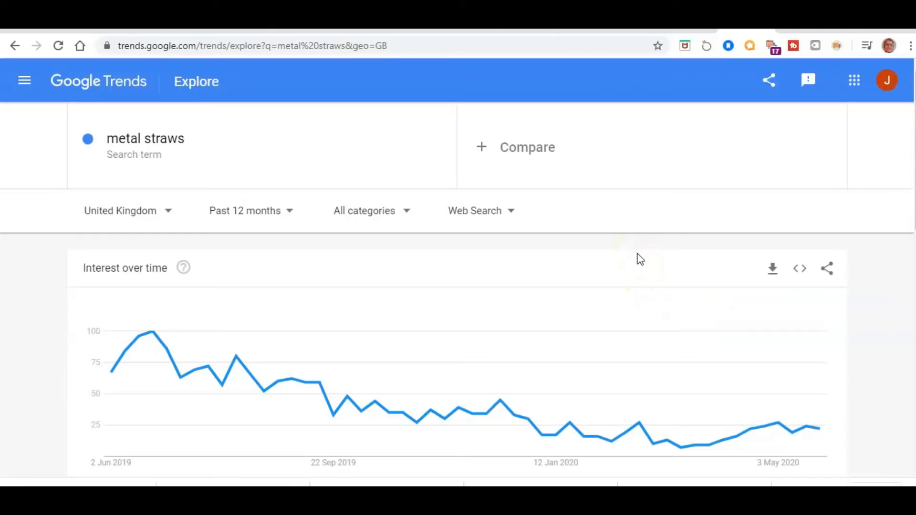
pyautogui.scroll(-4, 641, 260)
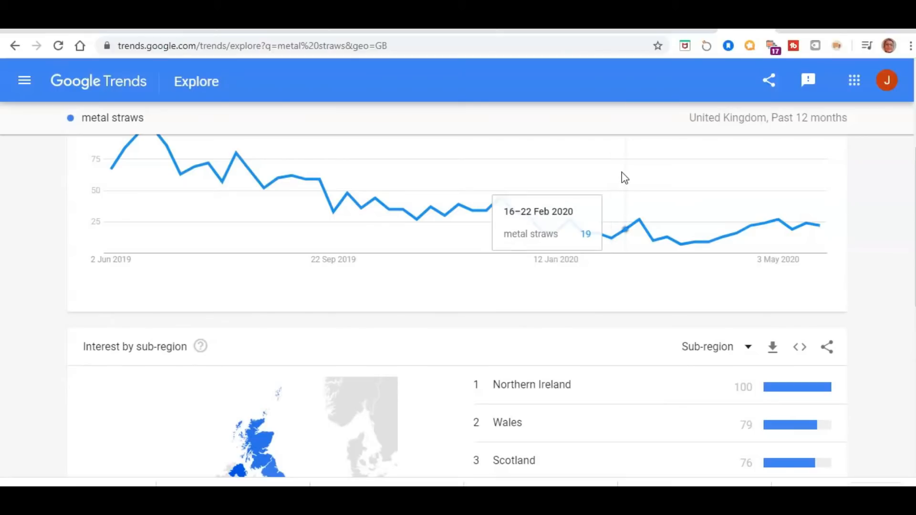
pyautogui.scroll(-1, 611, 186)
pyautogui.scroll(-1, 582, 246)
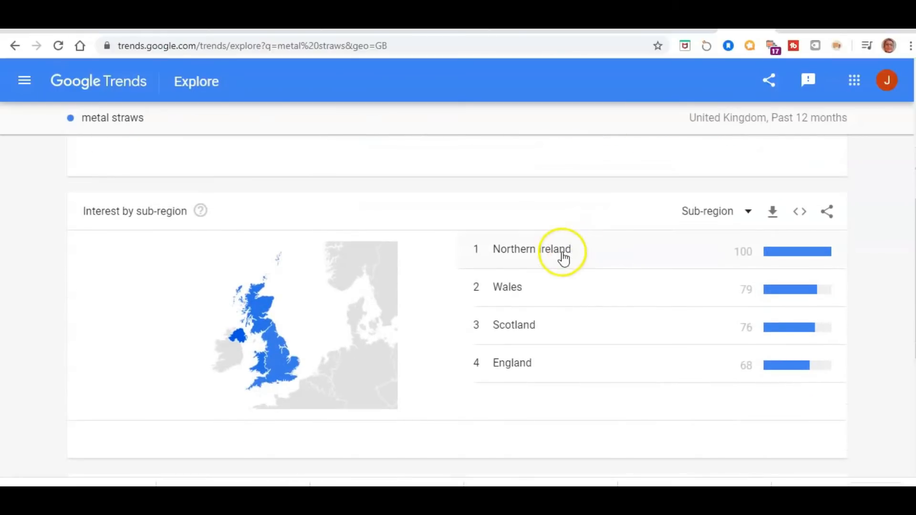
pyautogui.scroll(-1, 601, 243)
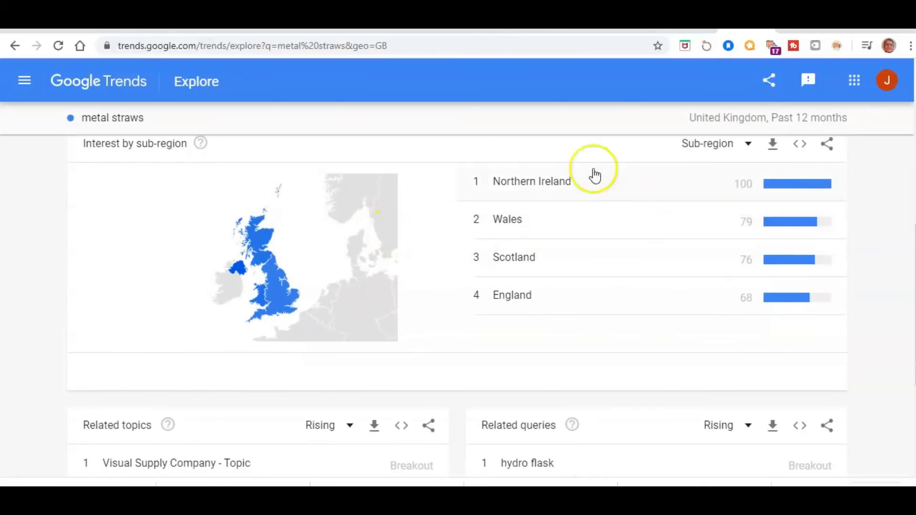
pyautogui.scroll(-2, 497, 260)
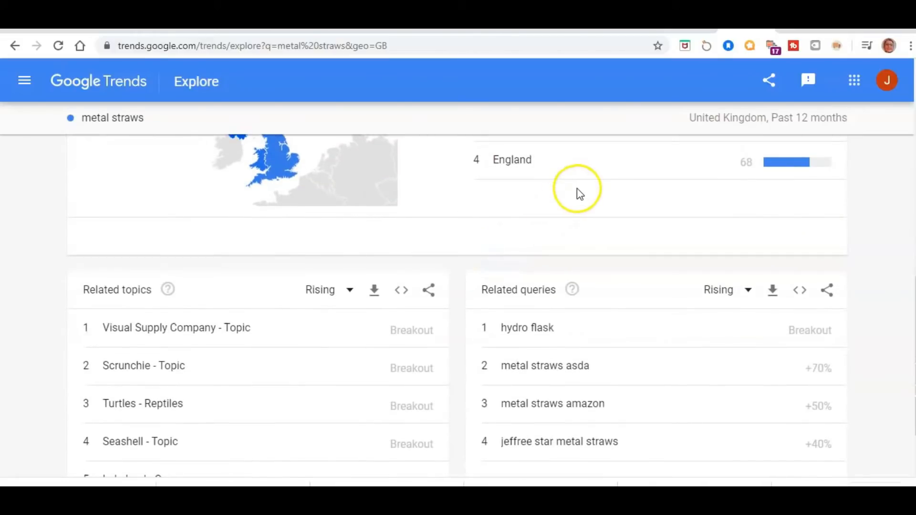
pyautogui.scroll(-1, 568, 200)
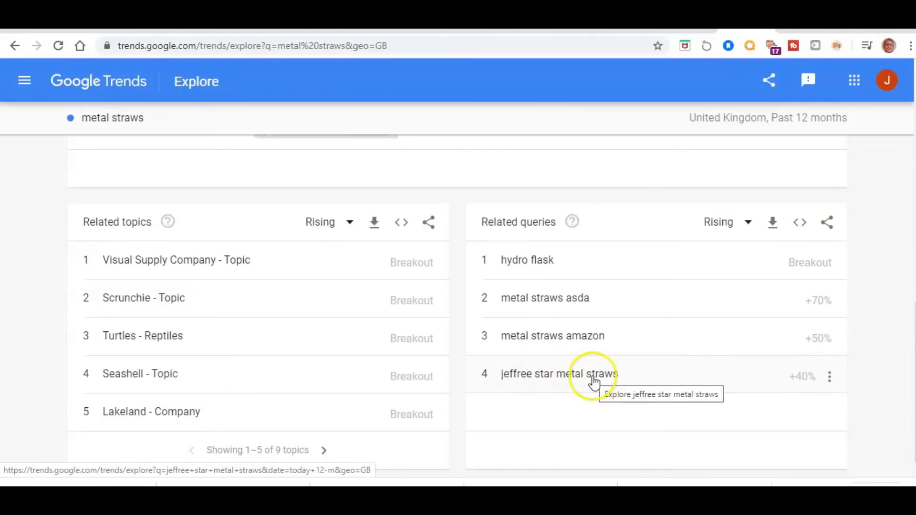
pyautogui.scroll(-1, 626, 371)
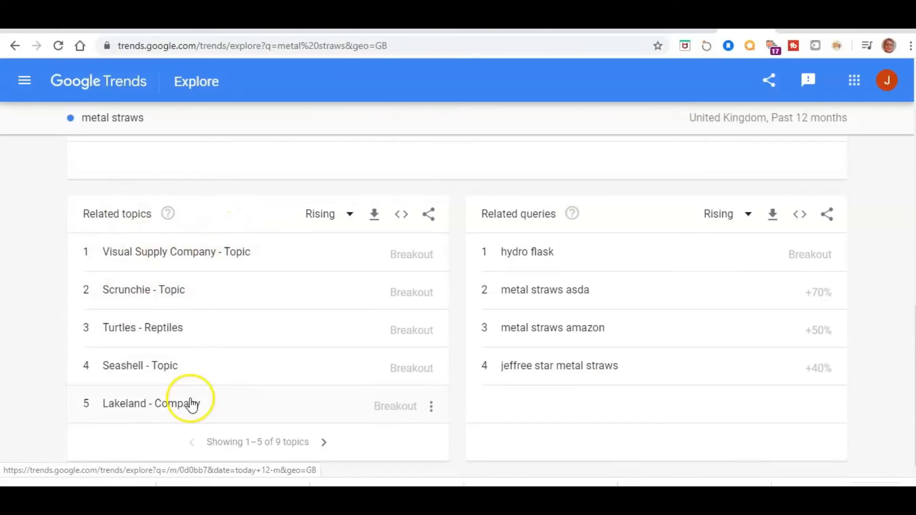
# Open the related query "hydro flask" and review its interest over time, sub-region ranking and related queries
pyautogui.click(531, 256)
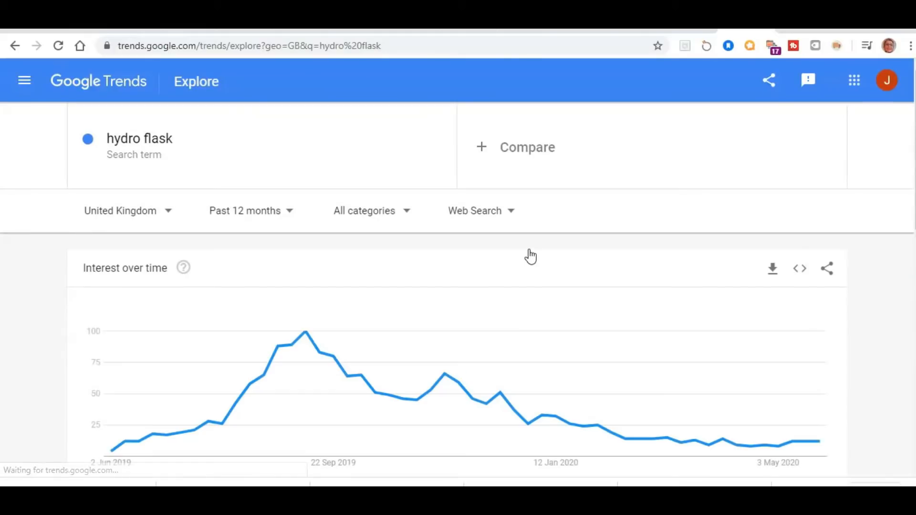
pyautogui.scroll(-3, 531, 257)
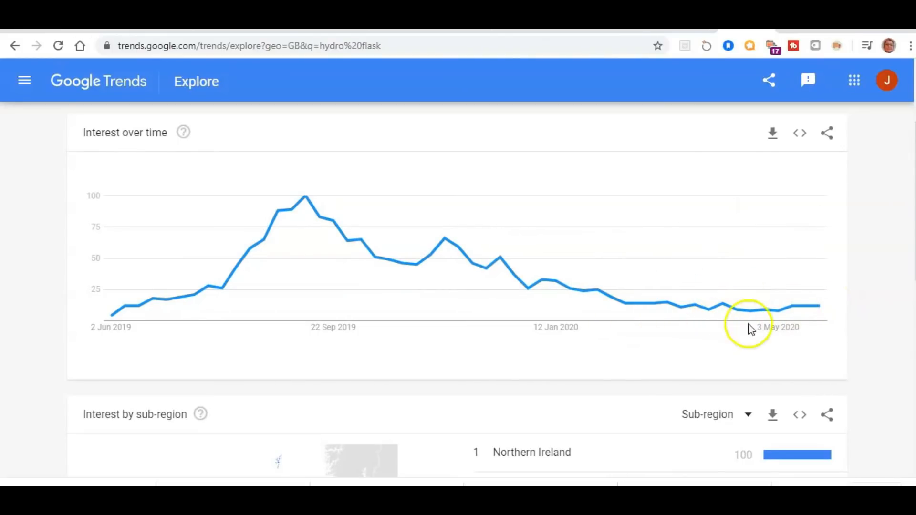
pyautogui.scroll(-5, 841, 285)
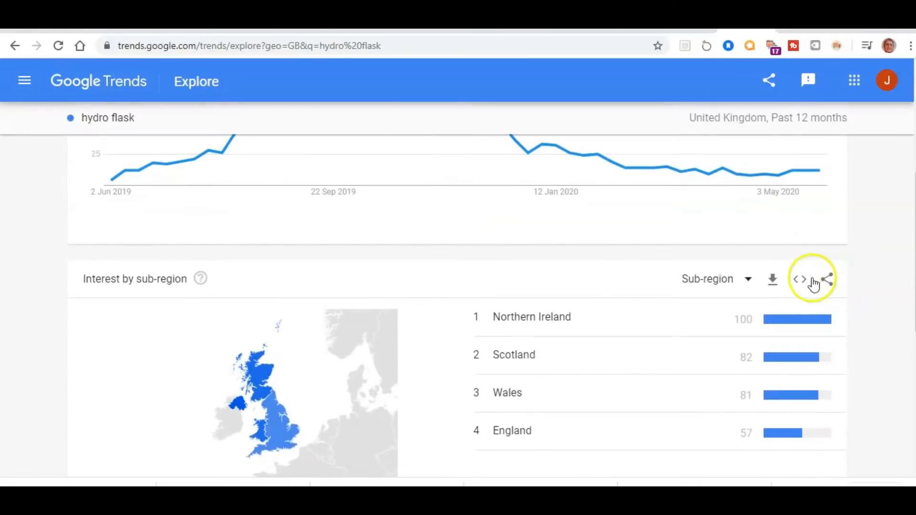
pyautogui.scroll(-1, 735, 277)
pyautogui.scroll(4, 763, 262)
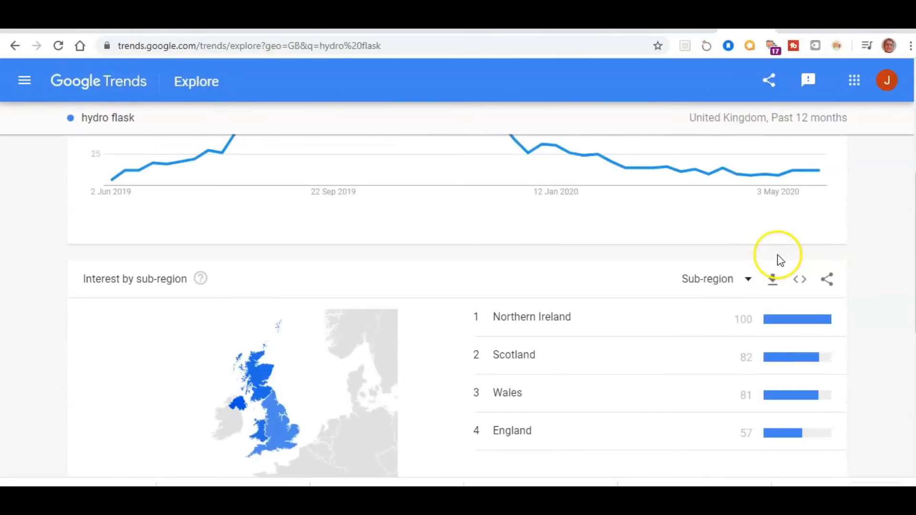
pyautogui.scroll(1, 792, 212)
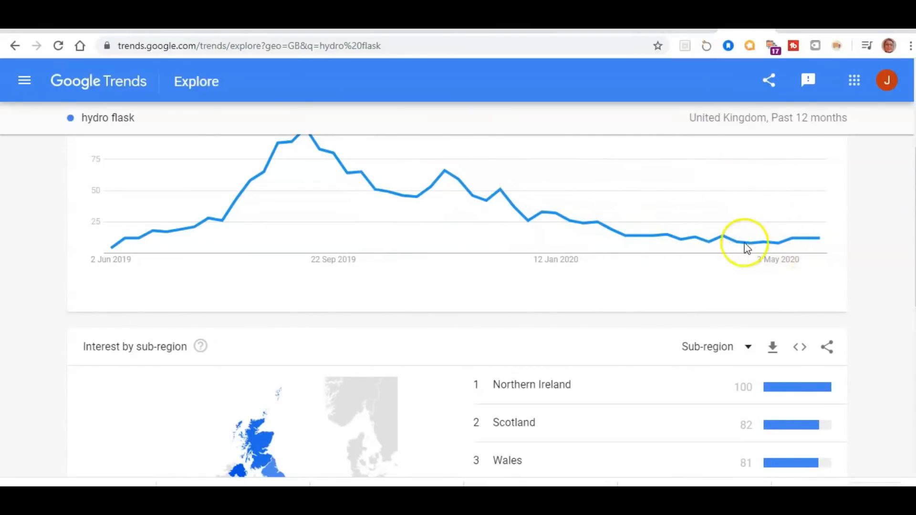
pyautogui.scroll(-4, 724, 256)
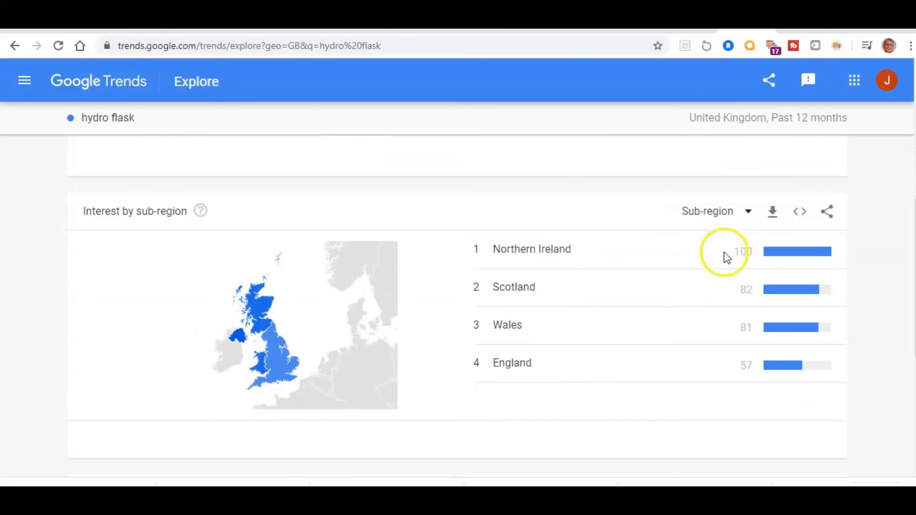
pyautogui.scroll(3, 702, 256)
pyautogui.scroll(2, 666, 239)
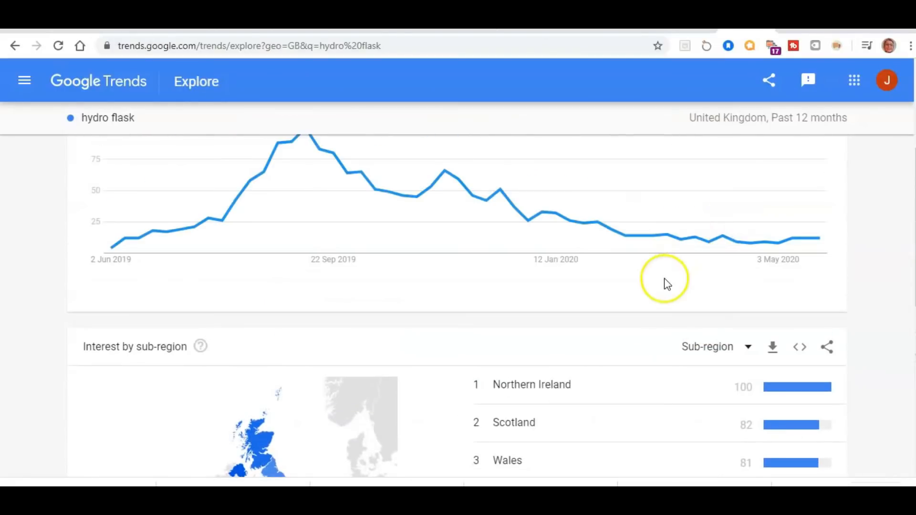
pyautogui.scroll(-6, 666, 286)
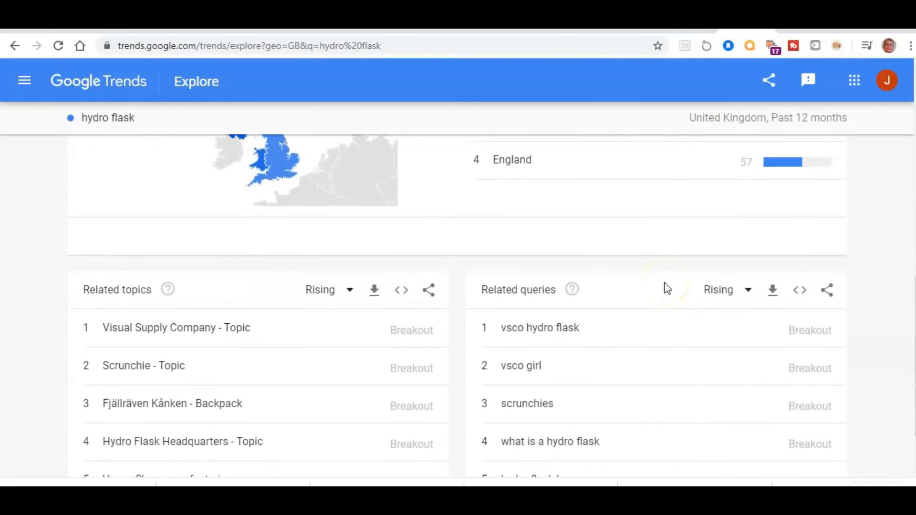
pyautogui.scroll(-2, 666, 289)
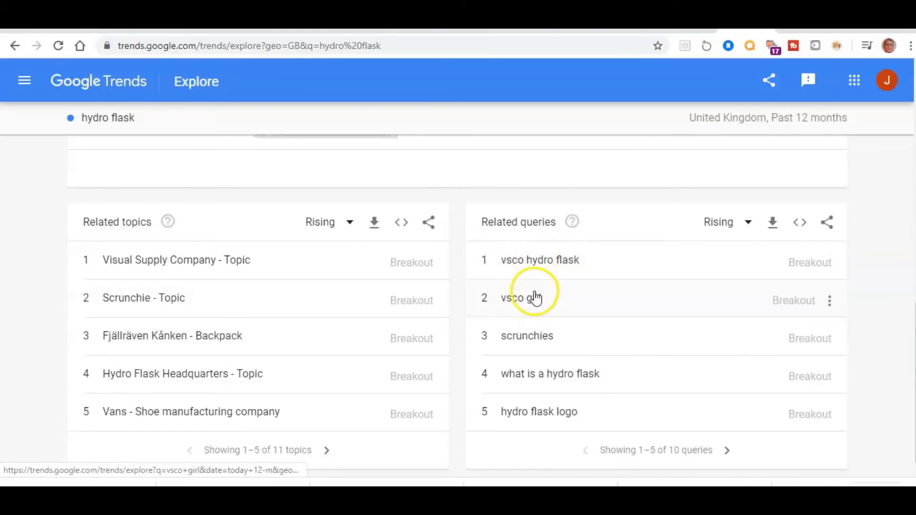
# Explore the related query "scrunchies" and open the "Drinking straw" topic from its related topics
pyautogui.scroll(-1, 611, 374)
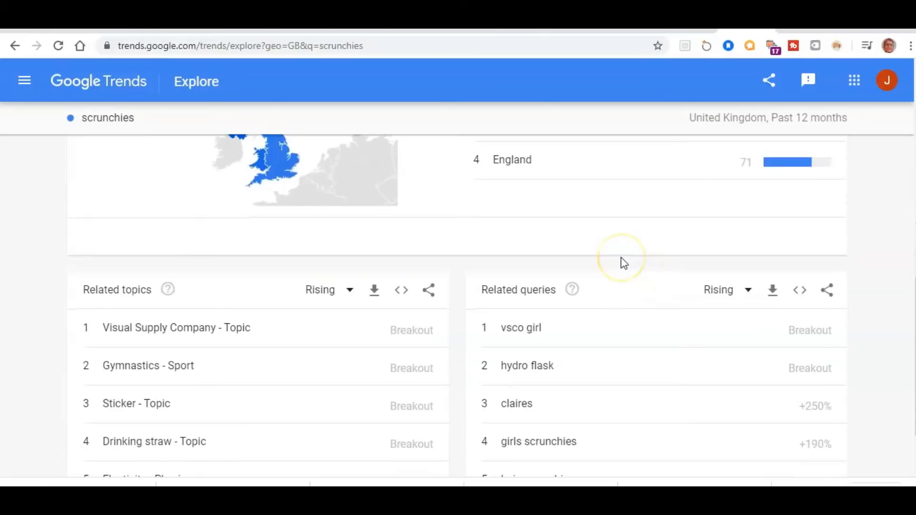
pyautogui.scroll(-2, 624, 264)
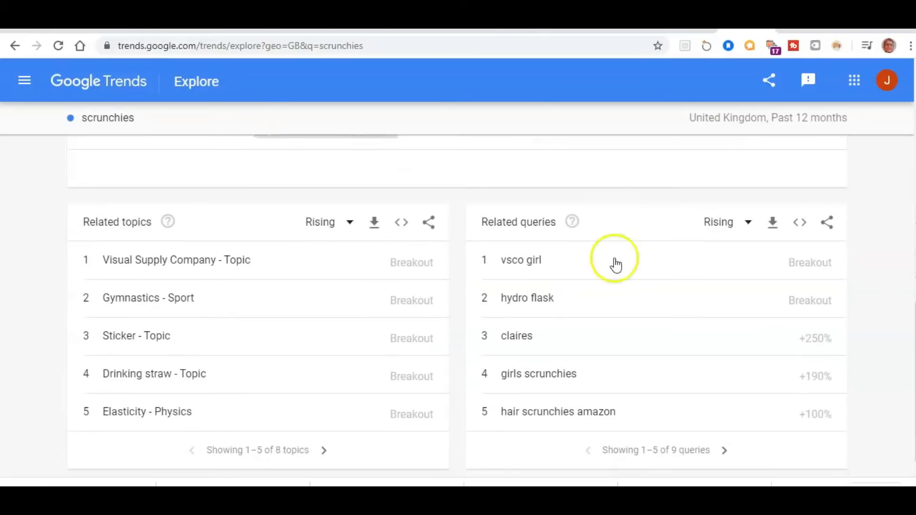
pyautogui.click(151, 377)
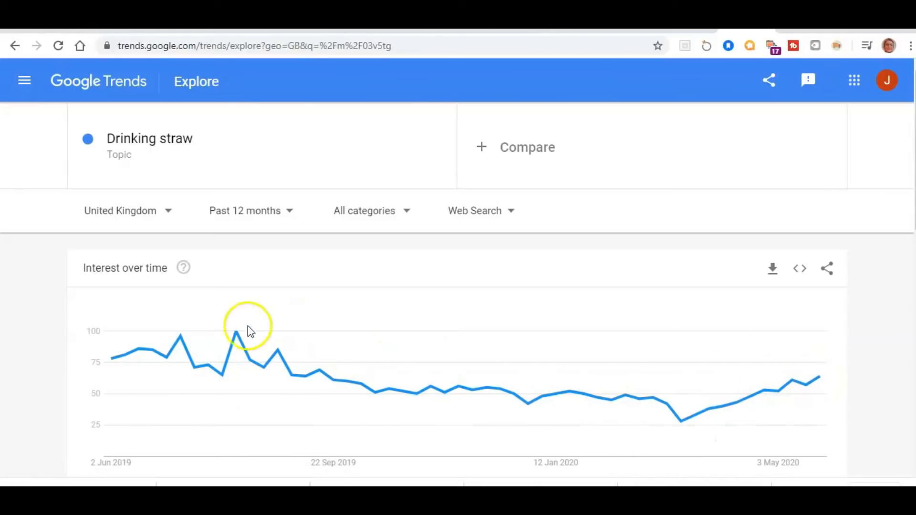
# Examine the "Drinking straw" topic's United Kingdom interest over time, sub-region ranking and rising related topics and queries
pyautogui.moveTo(235, 342)
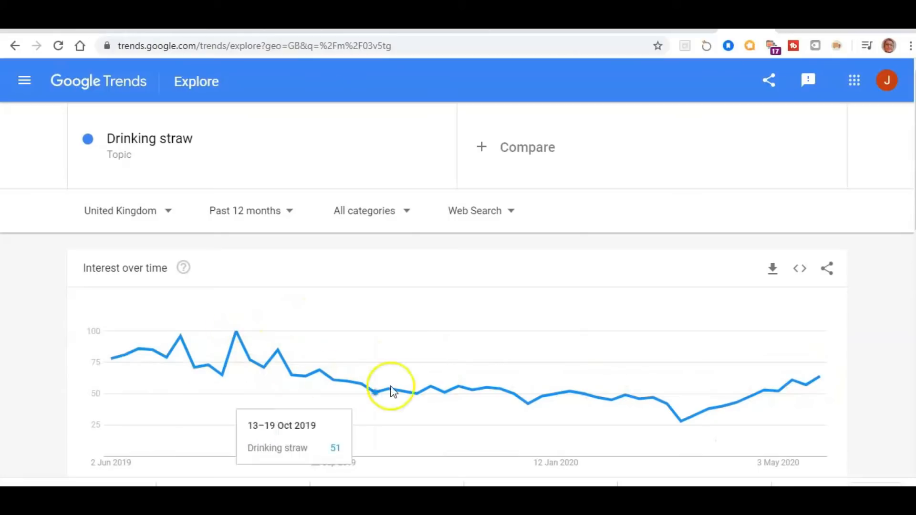
pyautogui.moveTo(679, 413)
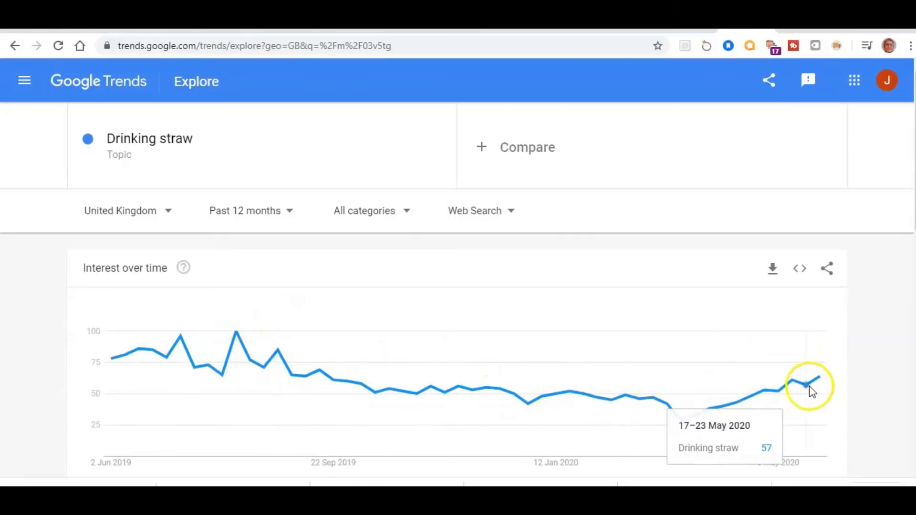
pyautogui.moveTo(823, 373)
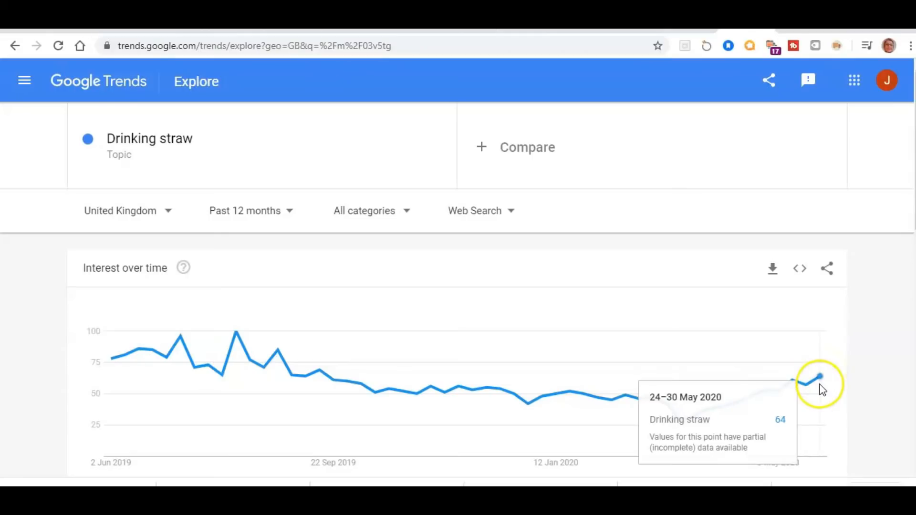
pyautogui.scroll(-3, 820, 385)
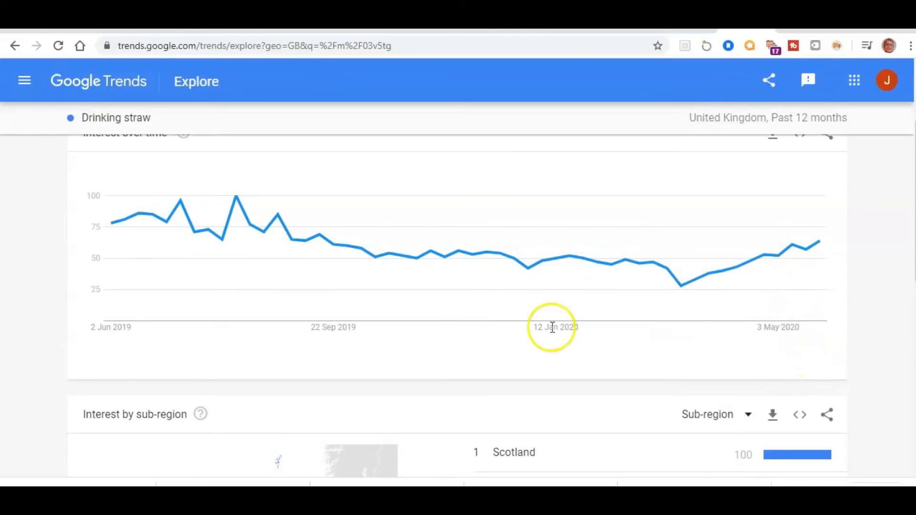
pyautogui.moveTo(819, 245)
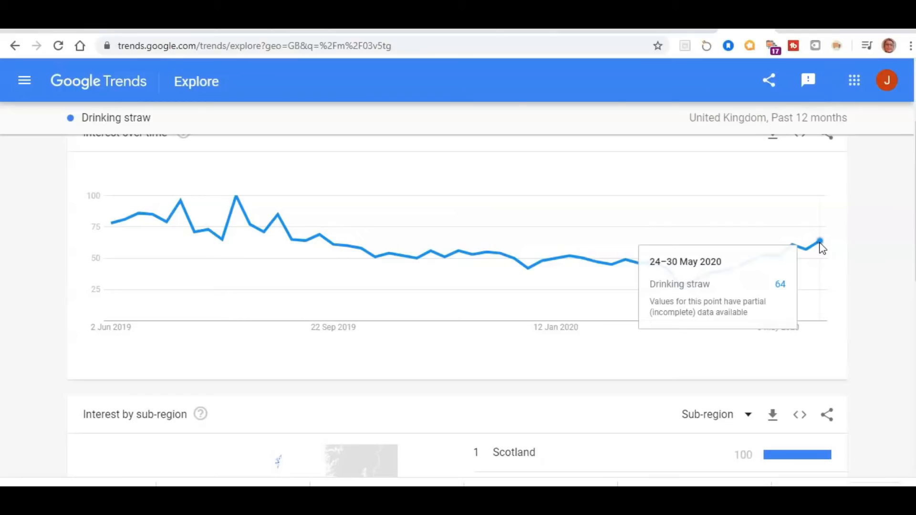
pyautogui.scroll(-4, 571, 262)
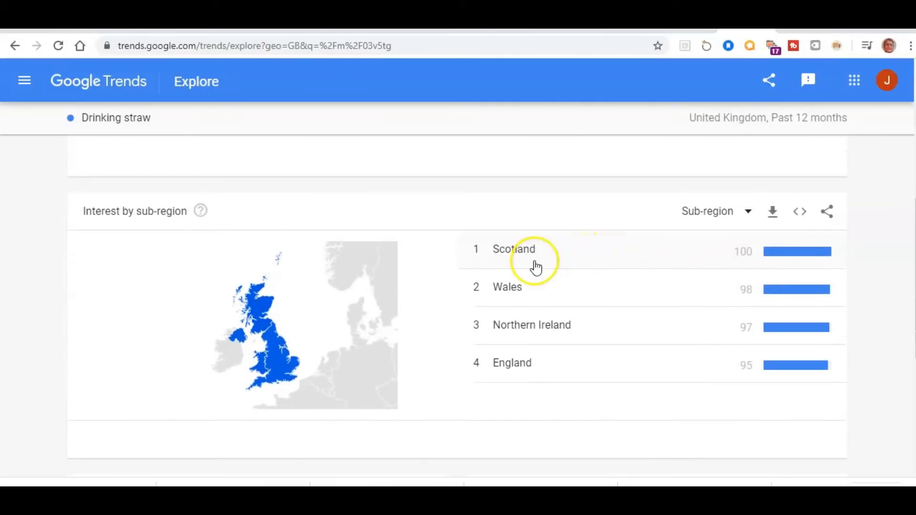
pyautogui.scroll(-1, 603, 295)
pyautogui.scroll(-4, 602, 294)
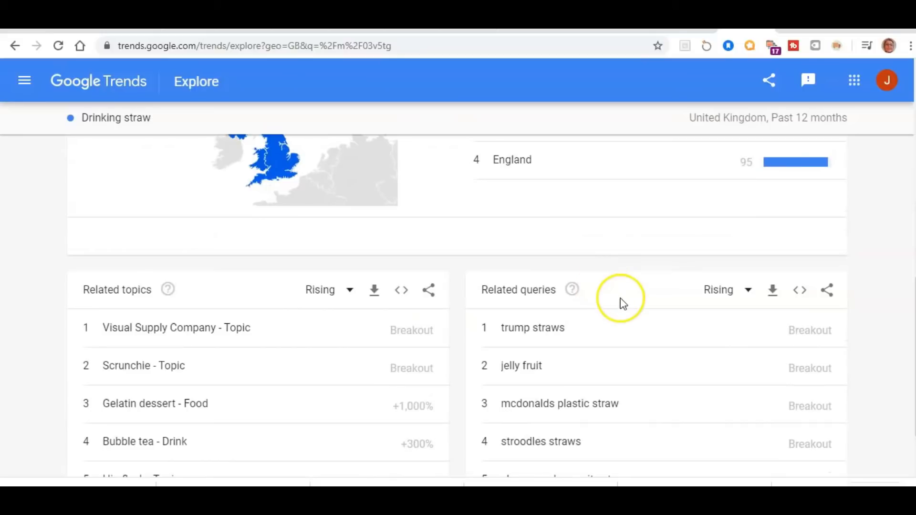
# Change the region for the "Drinking straw" topic to United States
pyautogui.scroll(10, 621, 304)
pyautogui.click(161, 216)
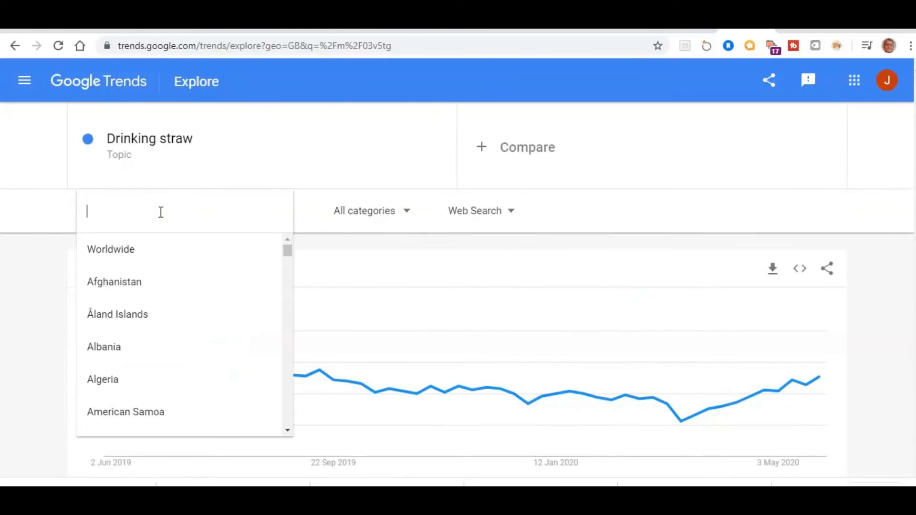
pyautogui.moveTo(288, 250); pyautogui.dragTo(287, 432)
pyautogui.scroll(5, 221, 362)
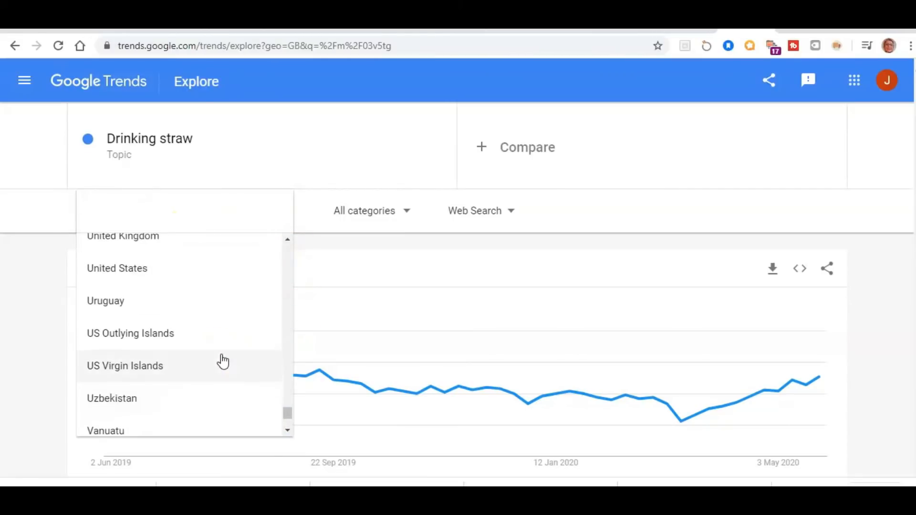
pyautogui.scroll(2, 143, 334)
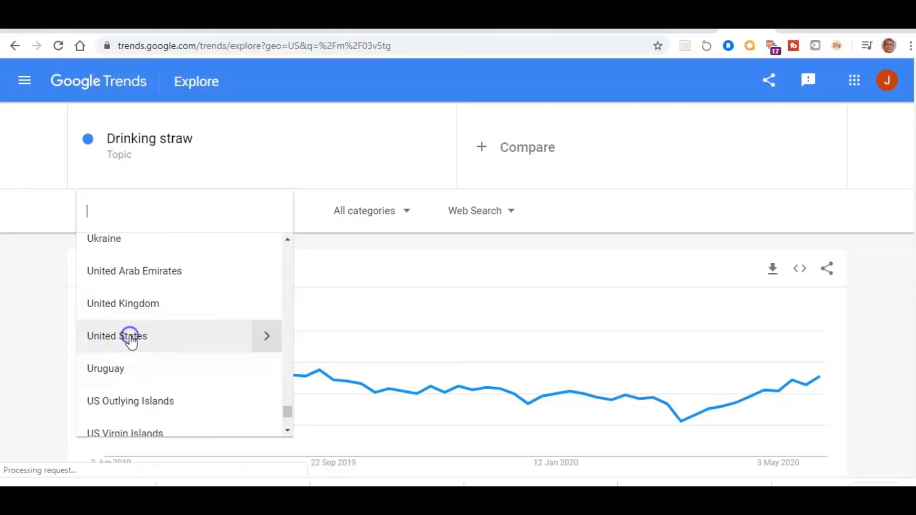
pyautogui.click(129, 338)
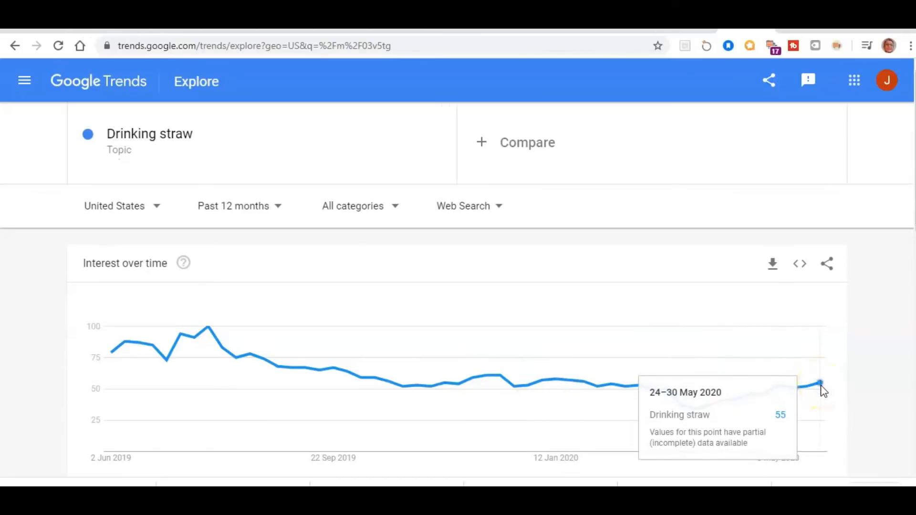
# Review the "Drinking straw" topic's interest over time and sub-region ranking for the United States
pyautogui.scroll(-5, 821, 386)
pyautogui.scroll(-1, 707, 367)
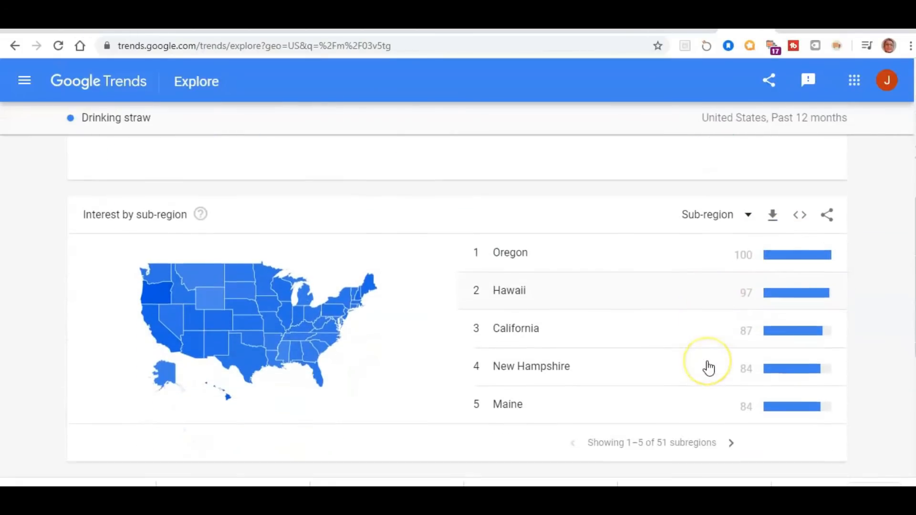
pyautogui.scroll(7, 627, 260)
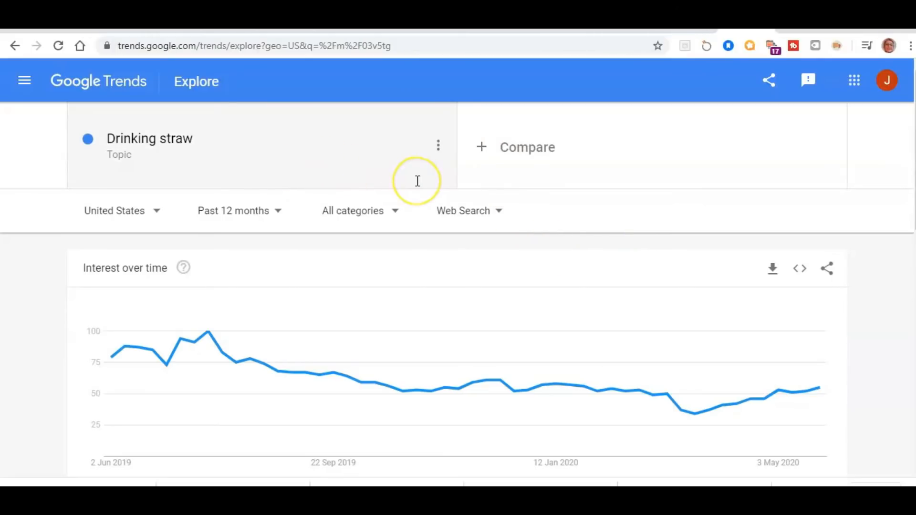
pyautogui.scroll(-5, 418, 182)
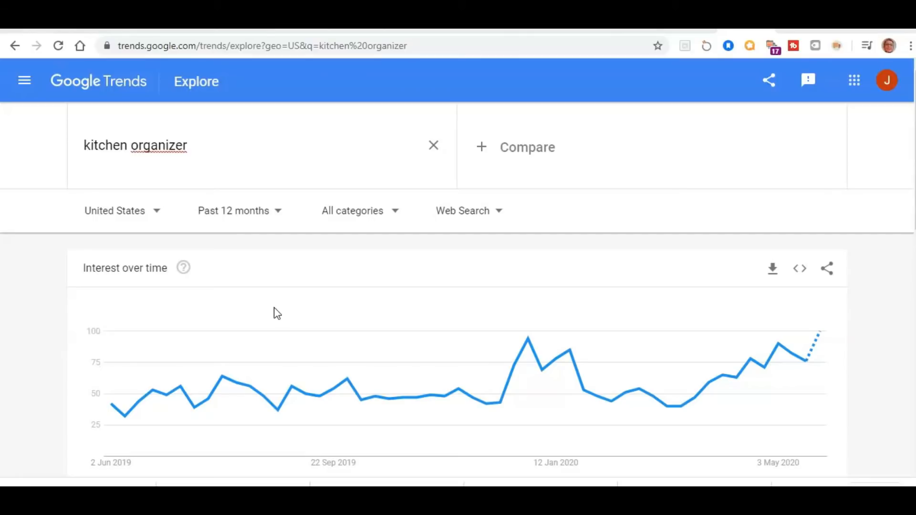
# Explore the search term "kitchen organizer" and review its interest over time, sub-region ranking and related queries
pyautogui.click(177, 143)
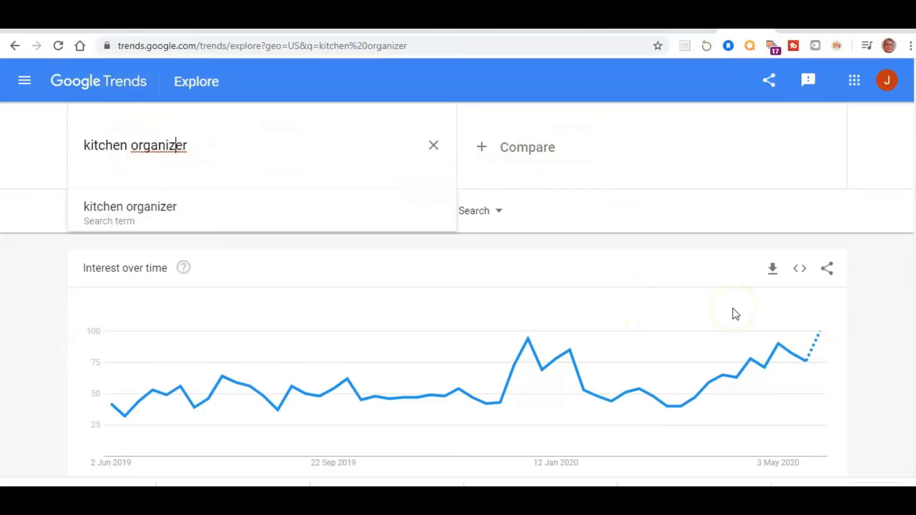
pyautogui.click(180, 206)
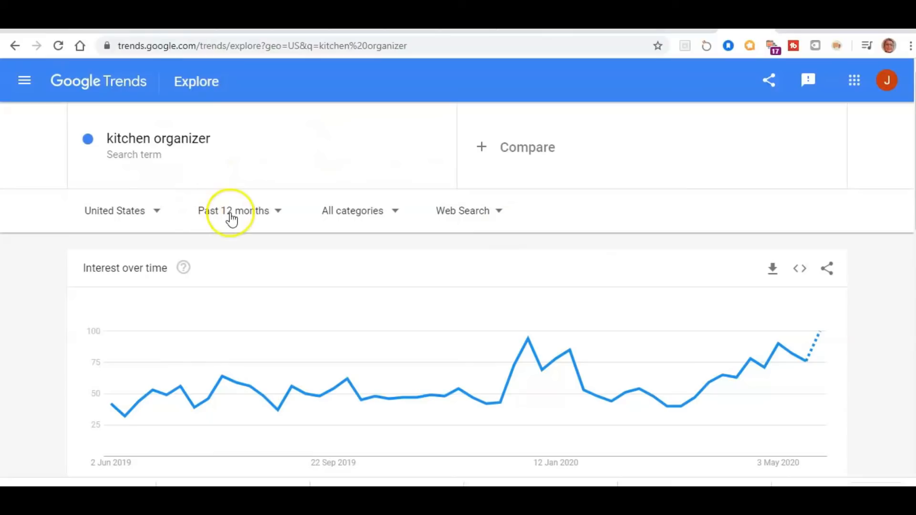
pyautogui.scroll(-5, 515, 242)
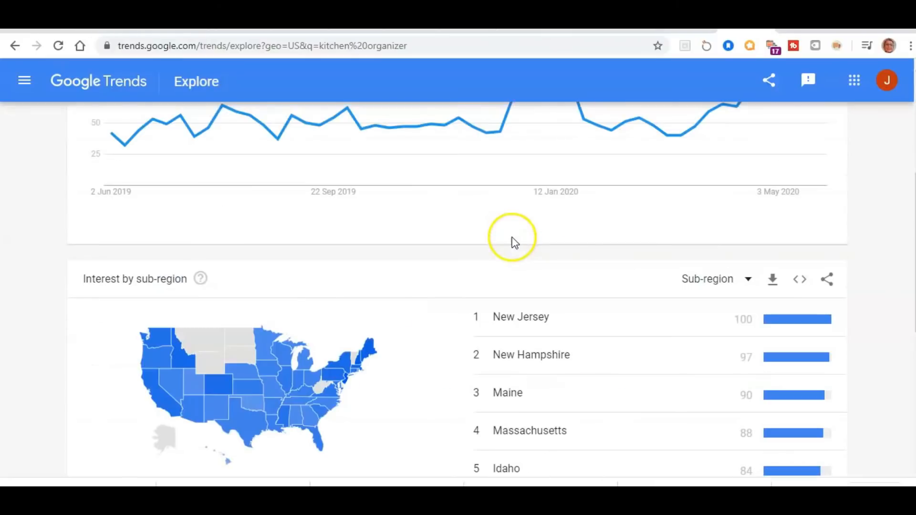
pyautogui.scroll(-5, 650, 229)
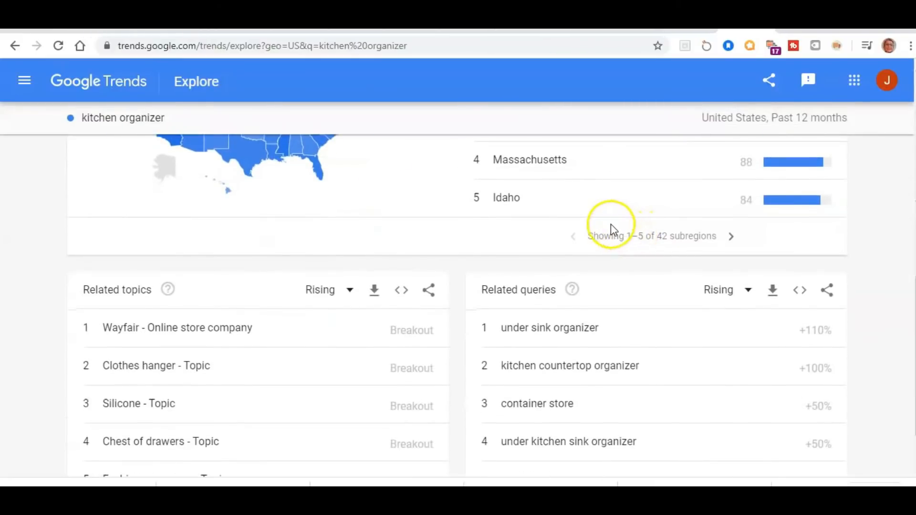
pyautogui.scroll(3, 611, 224)
pyautogui.scroll(-1, 611, 224)
pyautogui.scroll(5, 611, 229)
pyautogui.scroll(4, 611, 232)
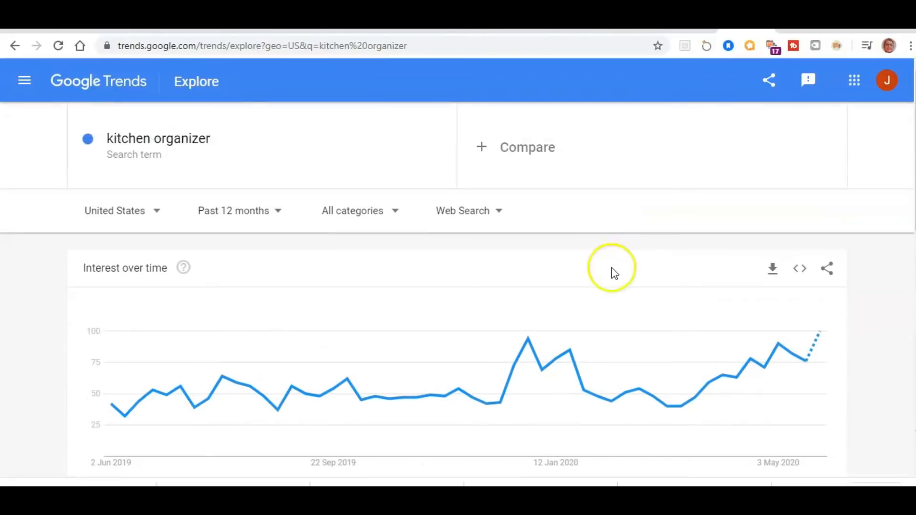
pyautogui.moveTo(821, 336)
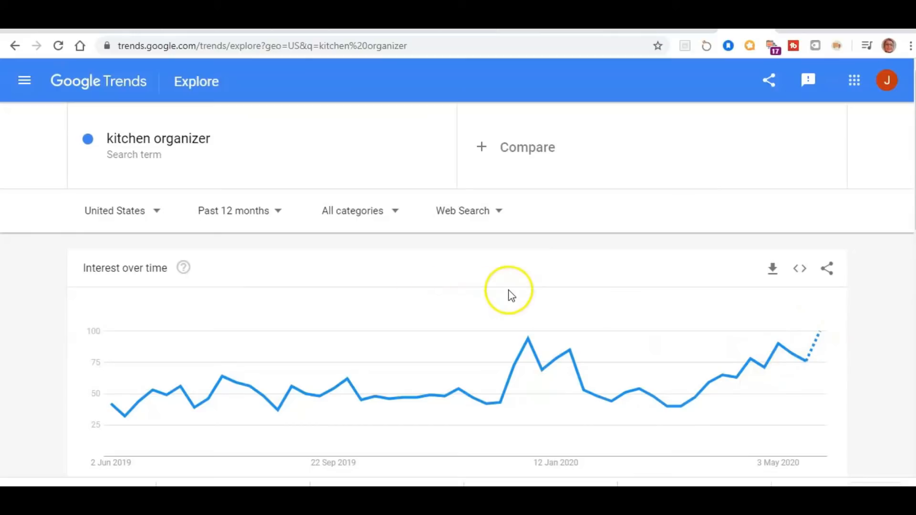
# Check the rising related queries for "kitchen organizer" and open "under sink organizer"
pyautogui.scroll(-8, 669, 295)
pyautogui.scroll(-3, 669, 294)
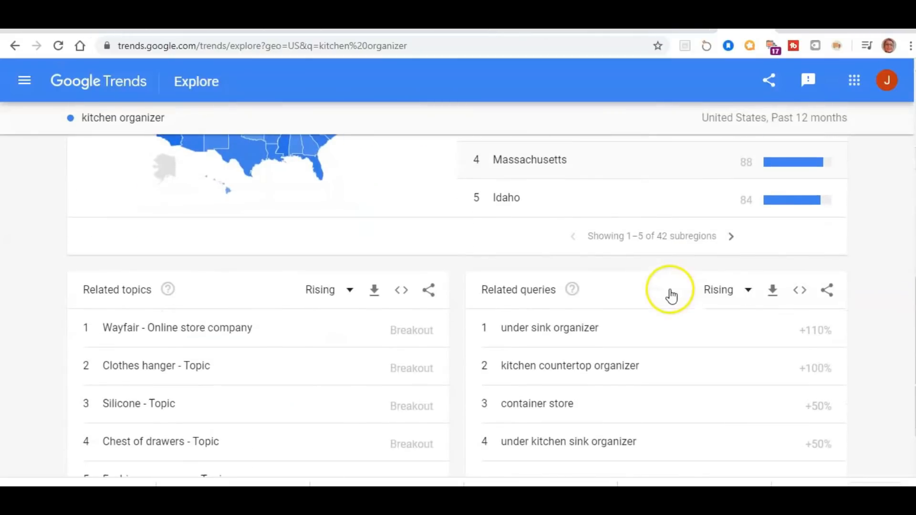
pyautogui.scroll(-2, 655, 321)
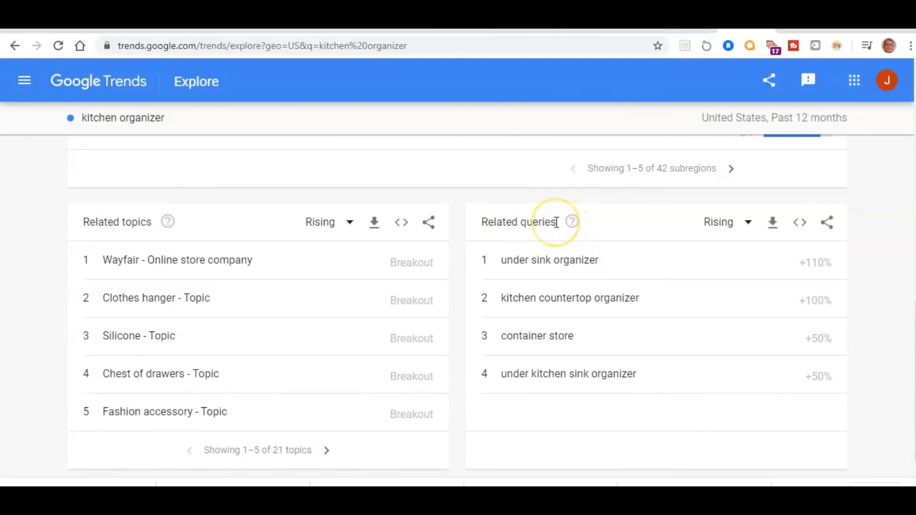
pyautogui.click(553, 268)
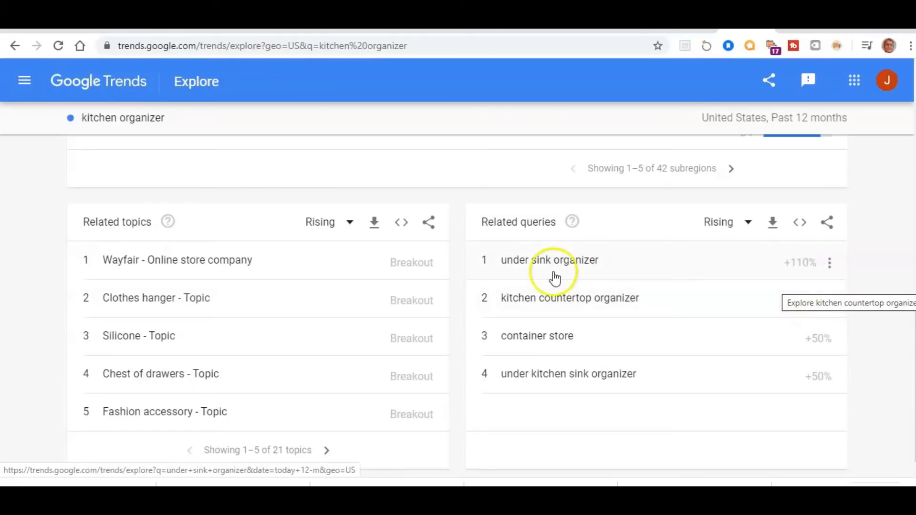
pyautogui.click(581, 271)
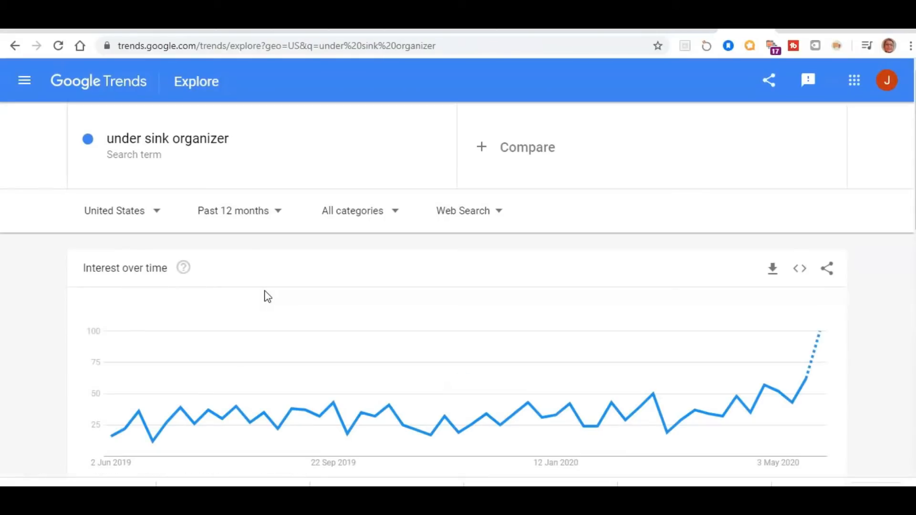
# Examine the interest over time and the rising related topics and queries for "under sink organizer"
pyautogui.moveTo(790, 406)
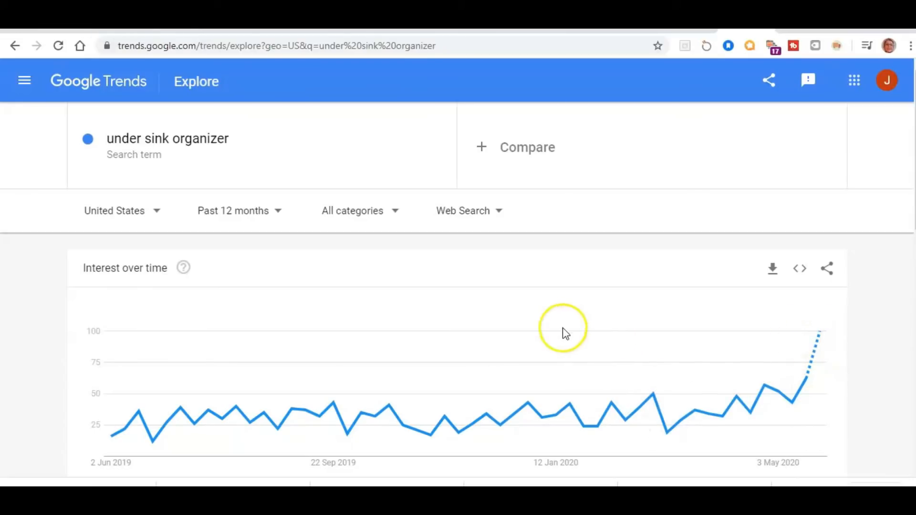
pyautogui.scroll(-5, 524, 320)
pyautogui.scroll(-7, 579, 311)
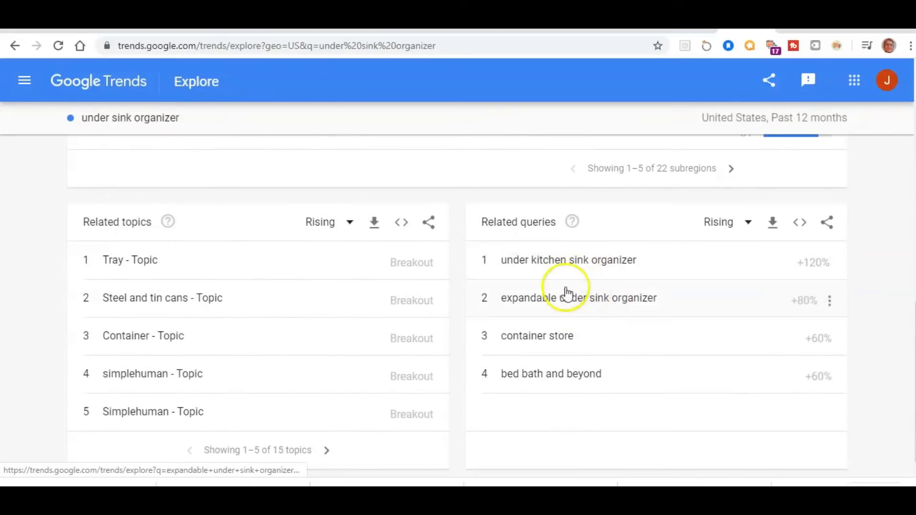
pyautogui.scroll(12, 566, 294)
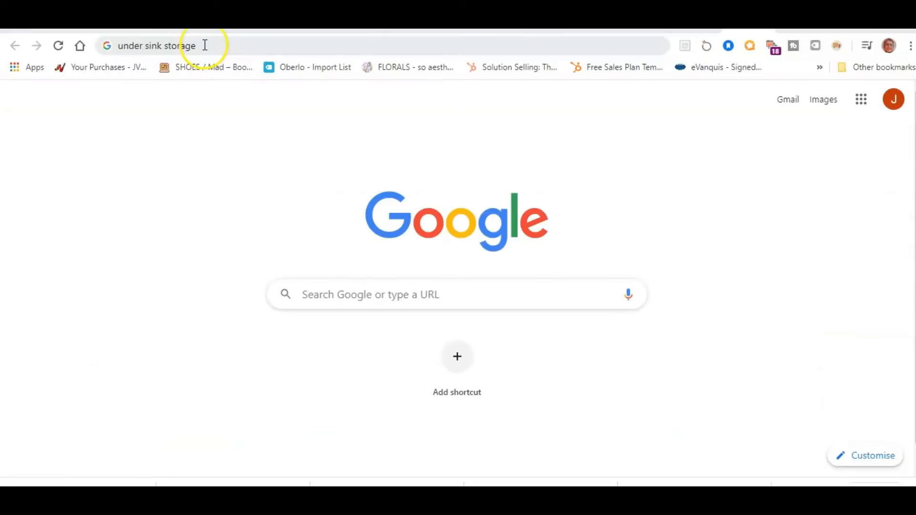
# Change the web search text from "under sink storage" to "under sink organizer" and run the Google search
pyautogui.click(205, 46)
pyautogui.press('BackSpace')
pyautogui.press('BackSpace')
pyautogui.press('BackSpace')
pyautogui.press('BackSpace')
pyautogui.press('BackSpace')
pyautogui.press('BackSpace')
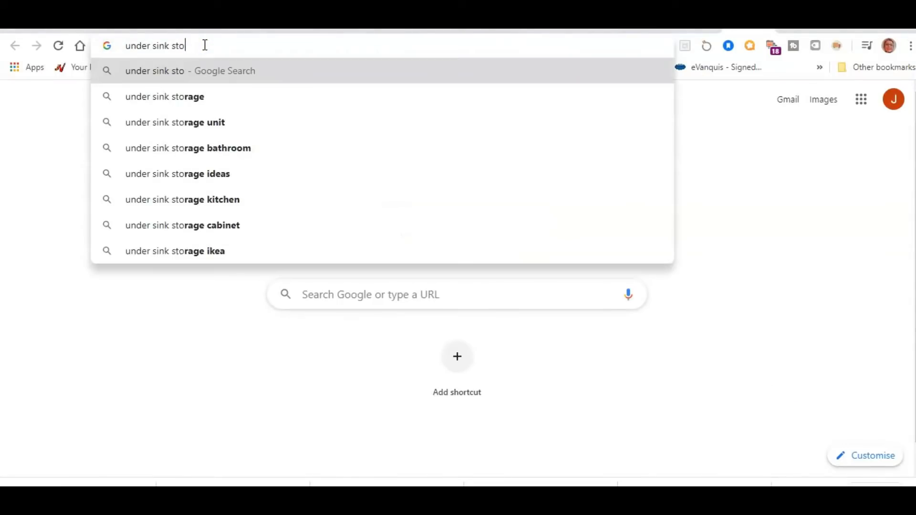
pyautogui.write('organi')
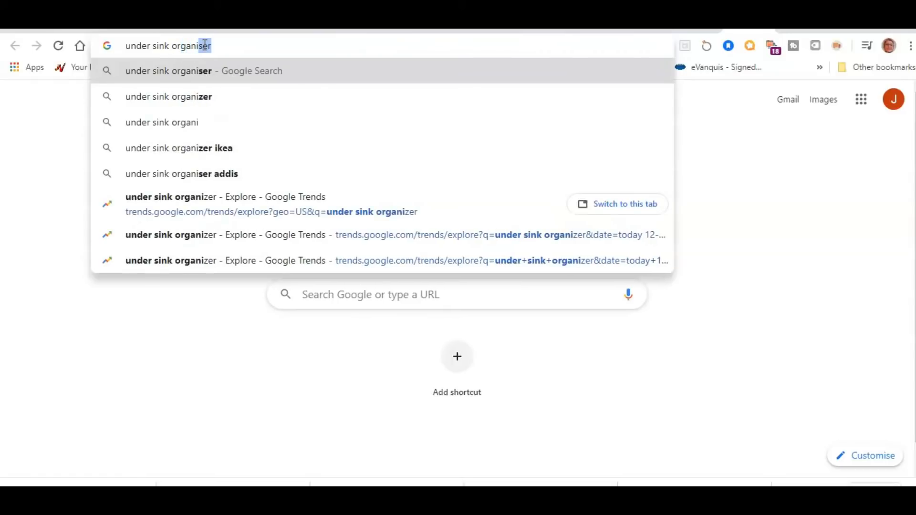
pyautogui.write('zer')
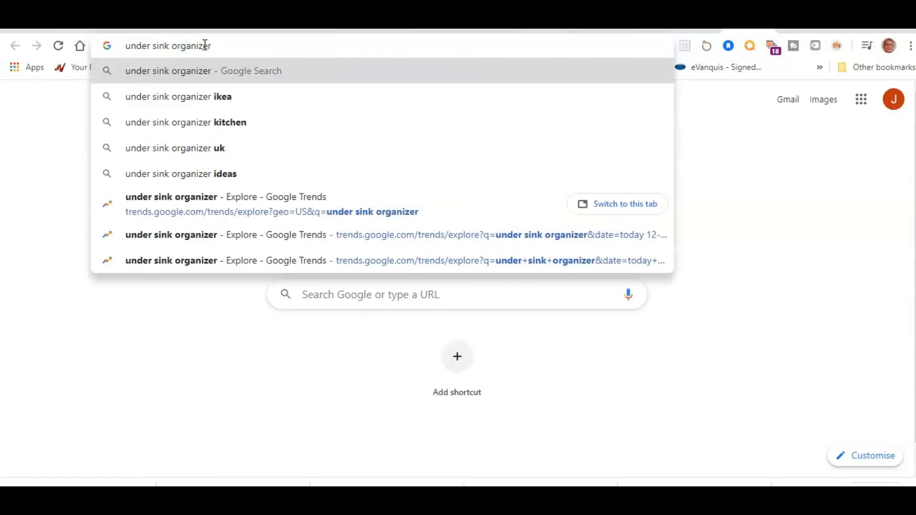
pyautogui.press('Return')
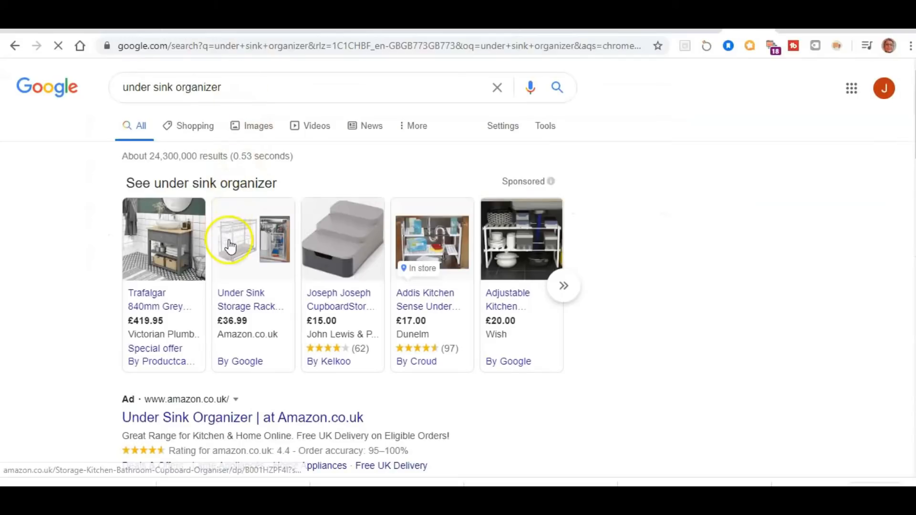
# Show the image results for "under sink organizer" and look through the sponsored products and pictures
pyautogui.click(262, 130)
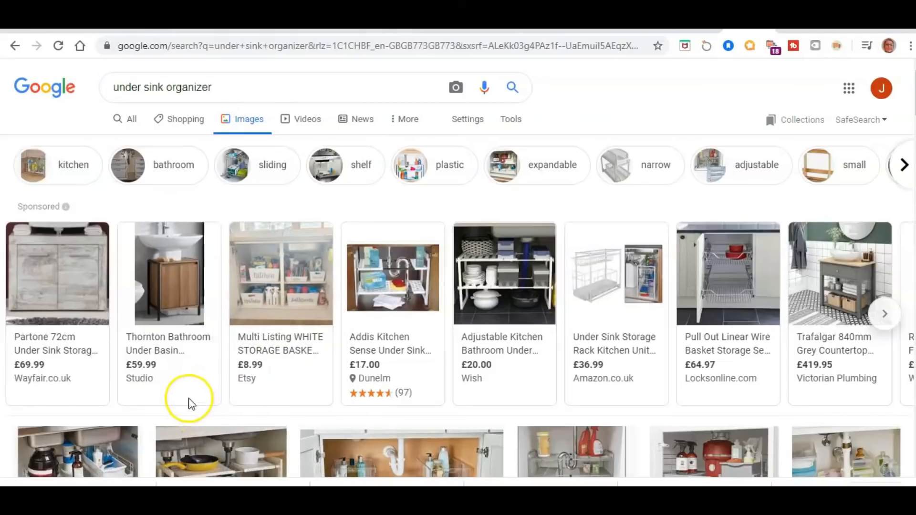
pyautogui.moveTo(492, 377)
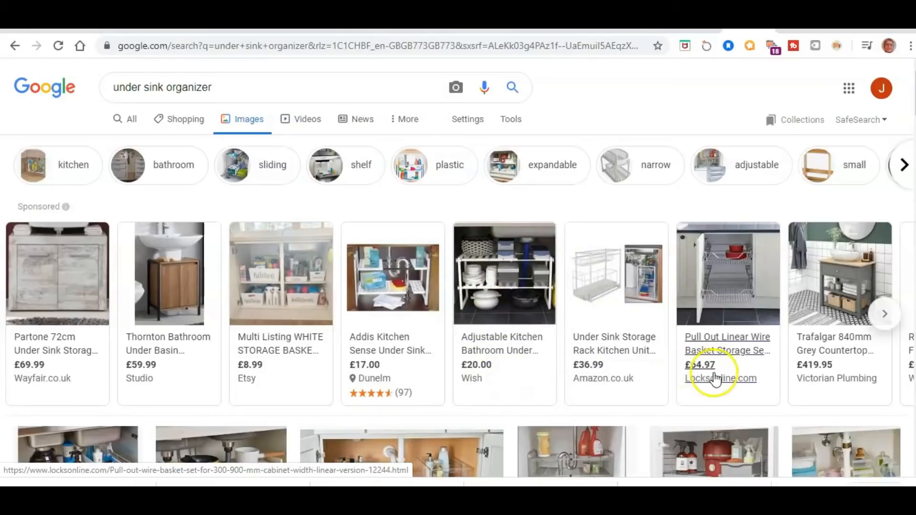
pyautogui.moveTo(718, 379)
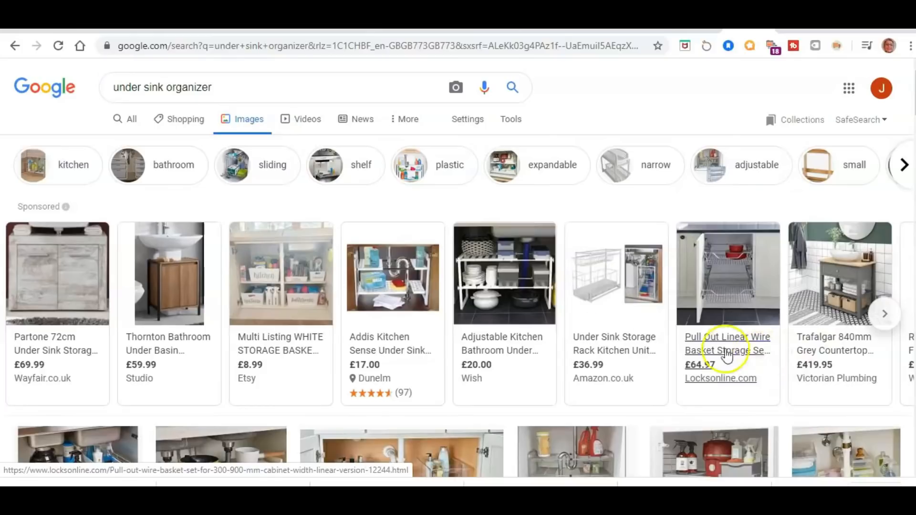
pyautogui.moveTo(587, 325)
pyautogui.scroll(-5, 514, 315)
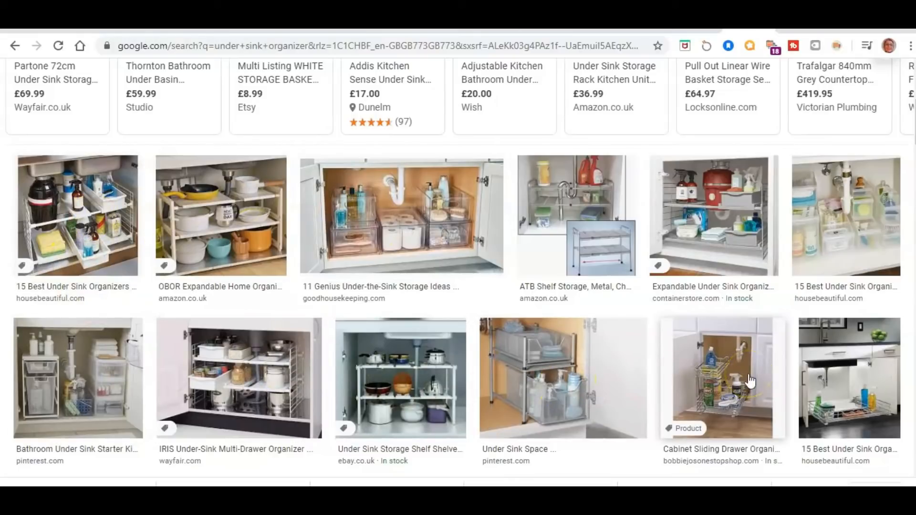
# Switch to the Excel product research spreadsheet and add "Under sink organiser" with the source "Google Trends" in row 7
pyautogui.click(721, 352)
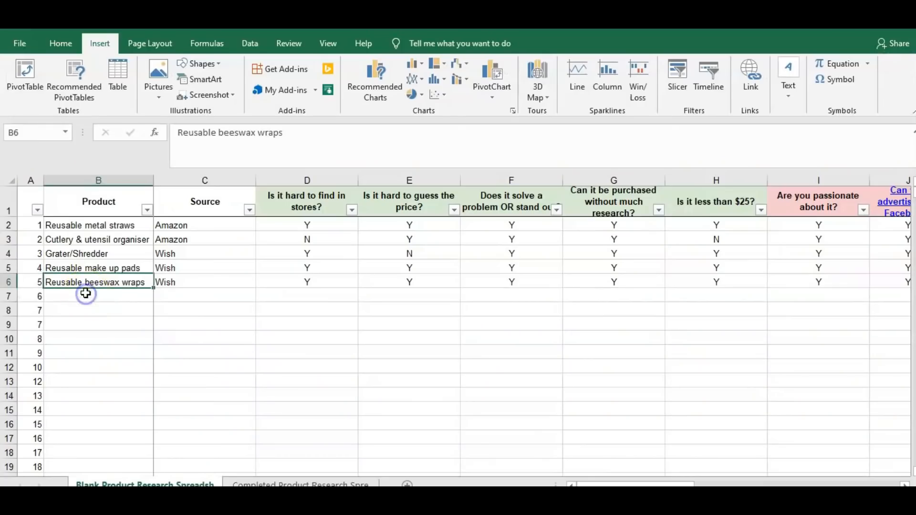
pyautogui.click(87, 298)
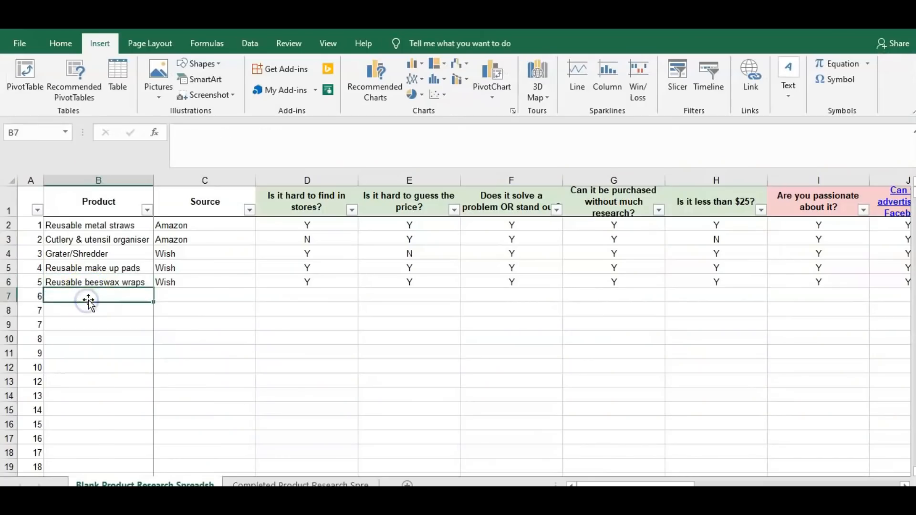
pyautogui.write('Under sink organiser')
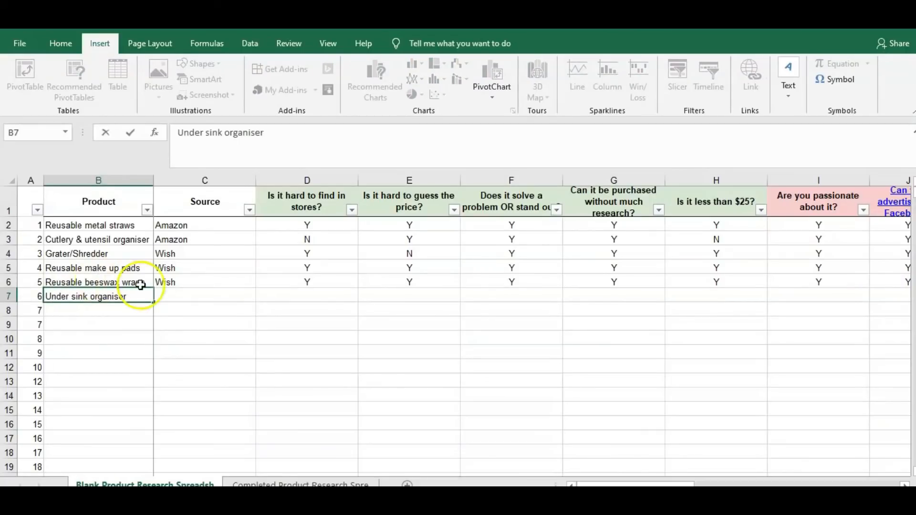
pyautogui.click(171, 295)
pyautogui.write('Google Trends')
# For the under sink organiser, enter N for hard to find in stores, and Y for hard to guess the price and for solving a problem
pyautogui.click(308, 298)
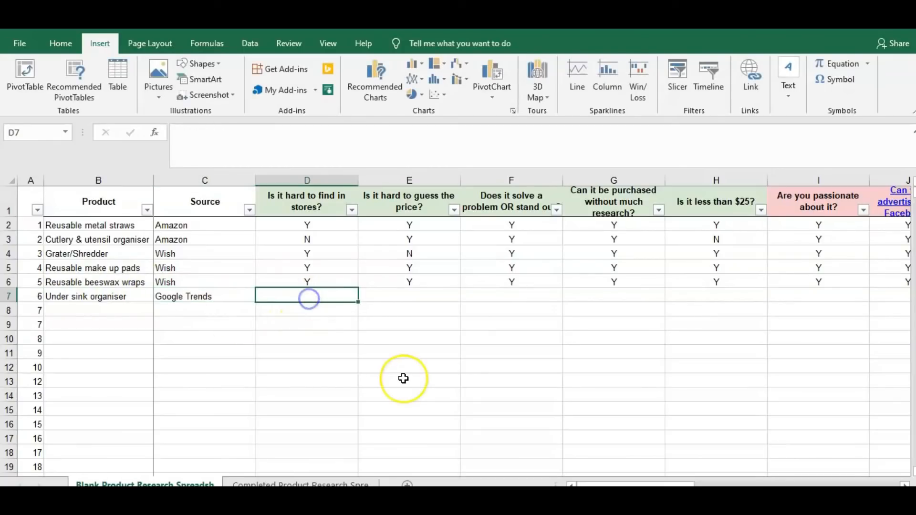
pyautogui.write('N')
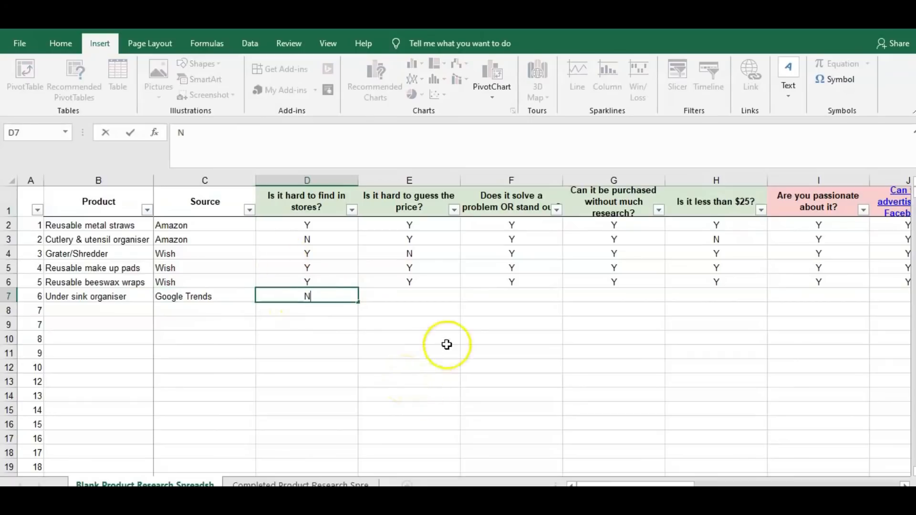
pyautogui.click(425, 293)
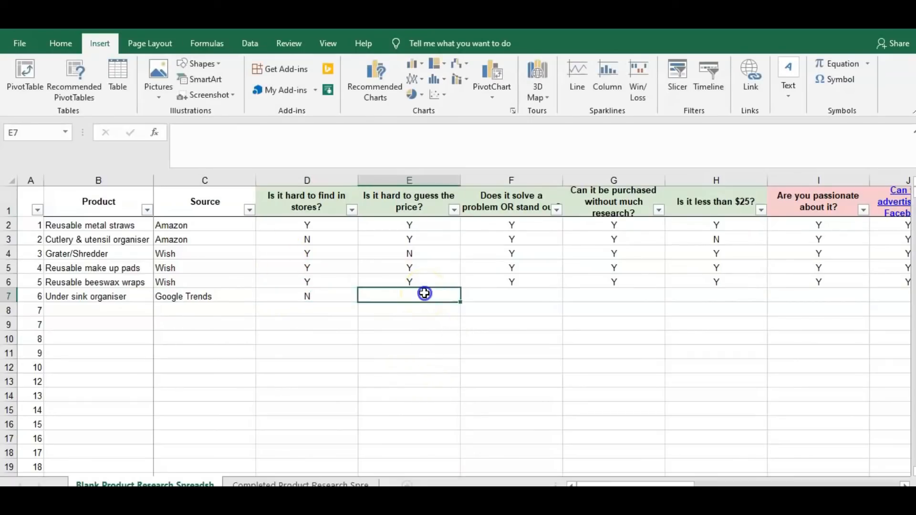
pyautogui.write('Y')
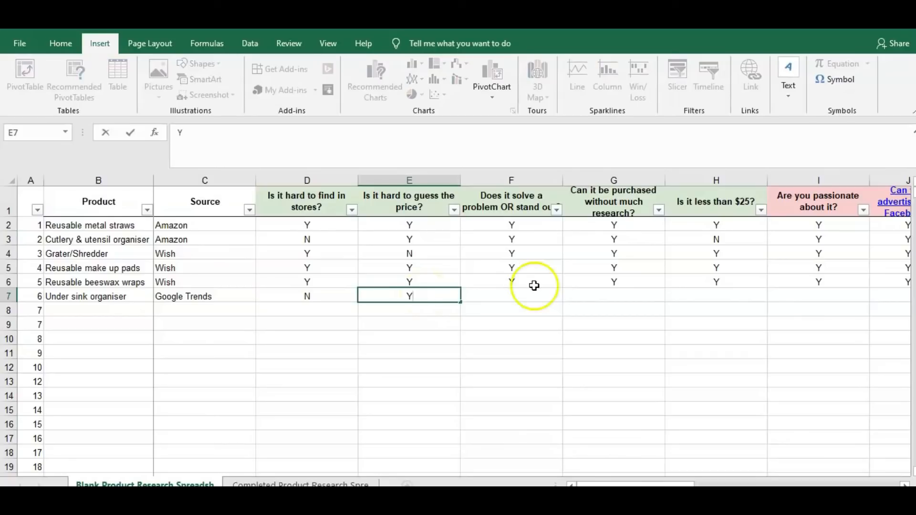
pyautogui.click(516, 297)
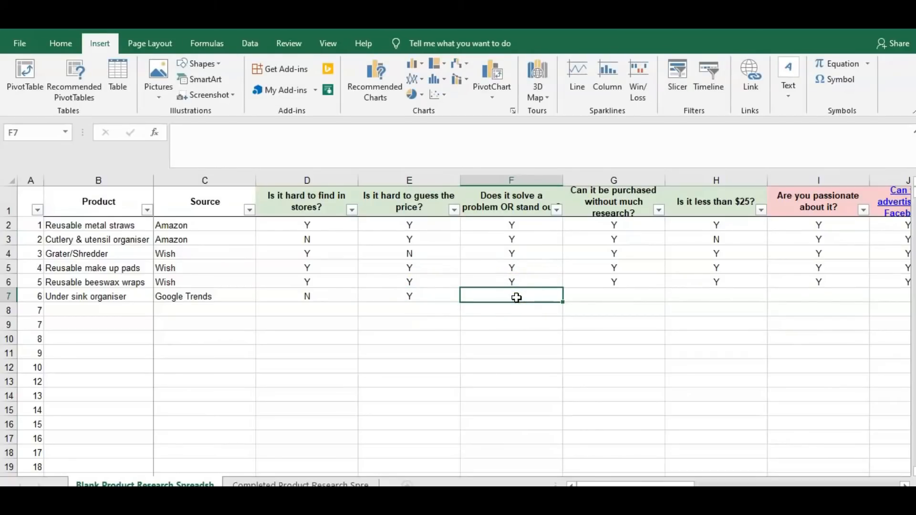
pyautogui.write('Y')
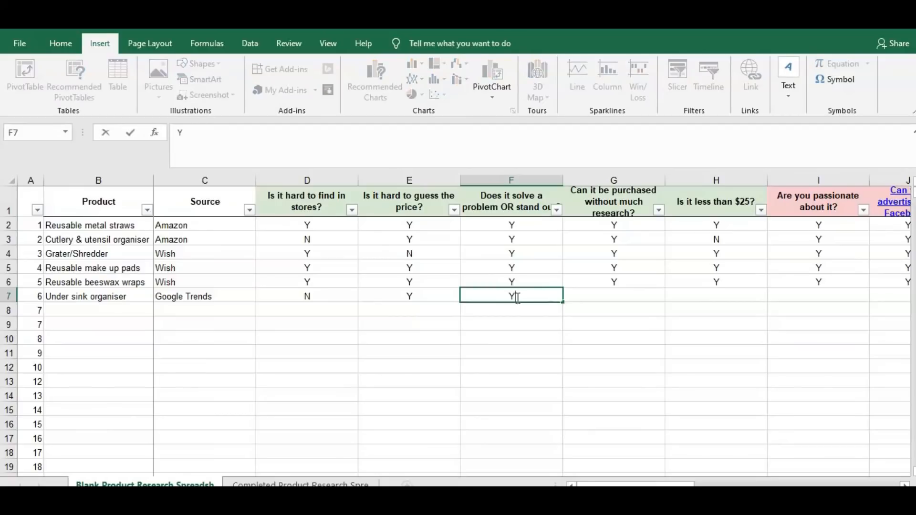
# Enter Y in row 7 for purchase without much research, for less than $25 and for being passionate about it
pyautogui.click(624, 298)
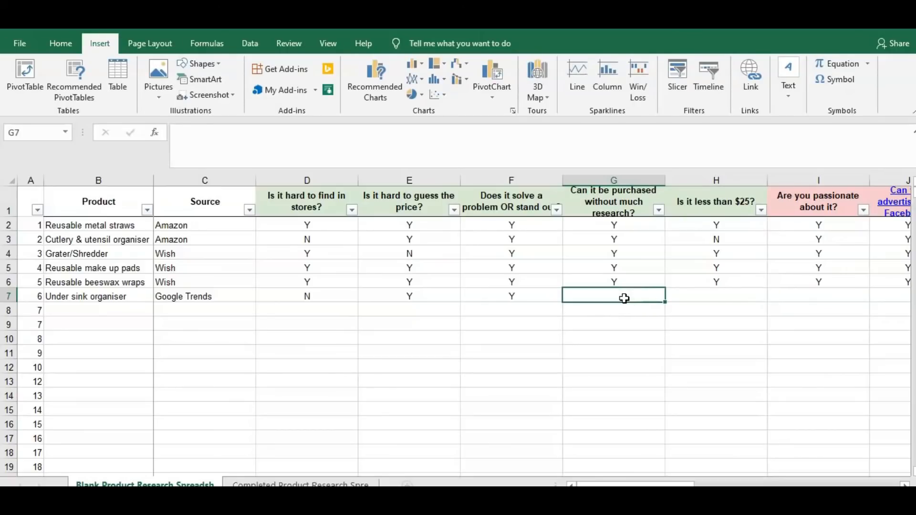
pyautogui.write('Y')
pyautogui.click(719, 295)
pyautogui.write('Y')
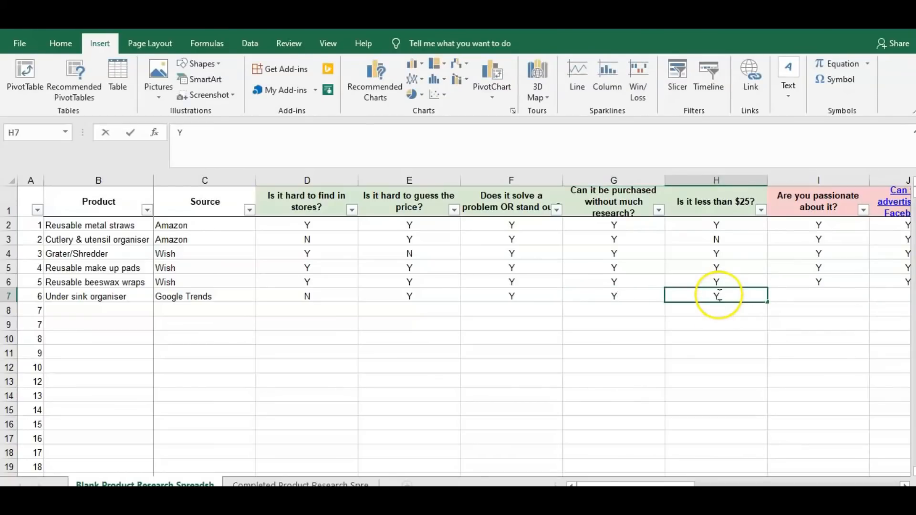
pyautogui.click(826, 298)
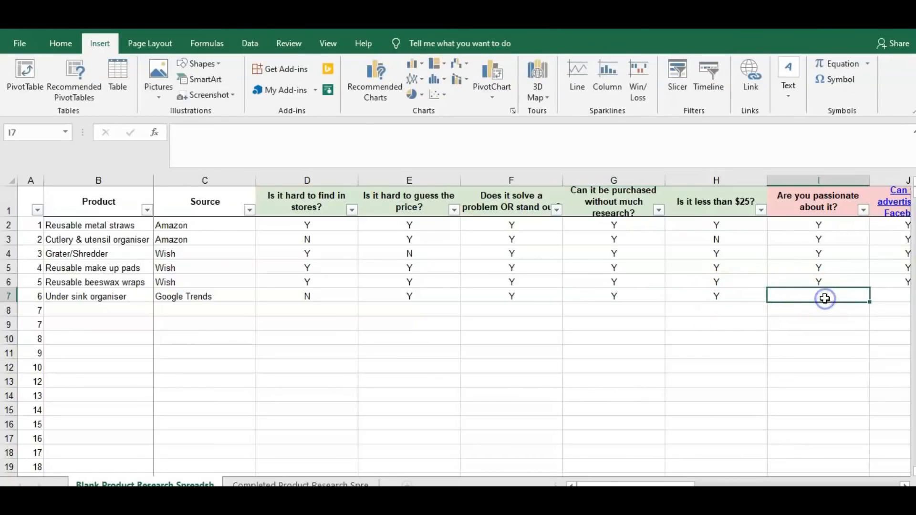
pyautogui.write('Y')
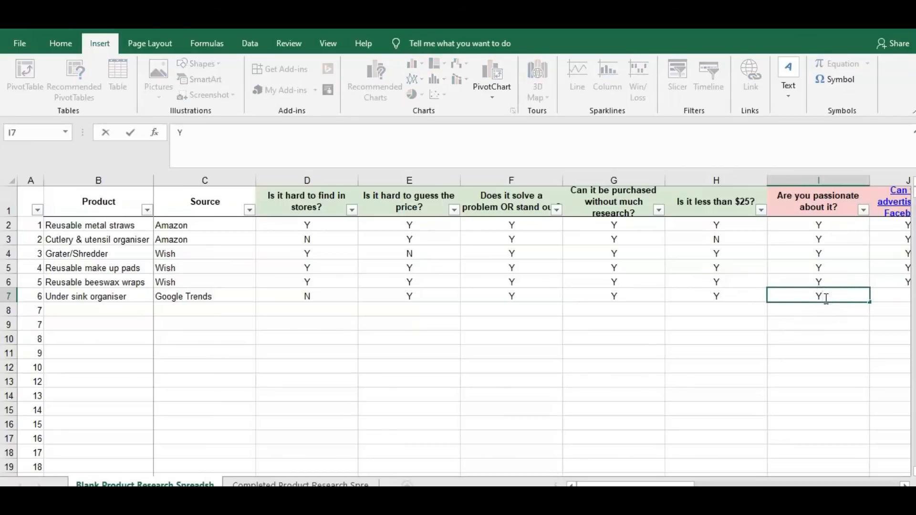
# Complete row 7 with Y for advertising on Facebook, N for high-risk and Y for trending according to Google Trends
pyautogui.click(898, 293)
pyautogui.press('Right')
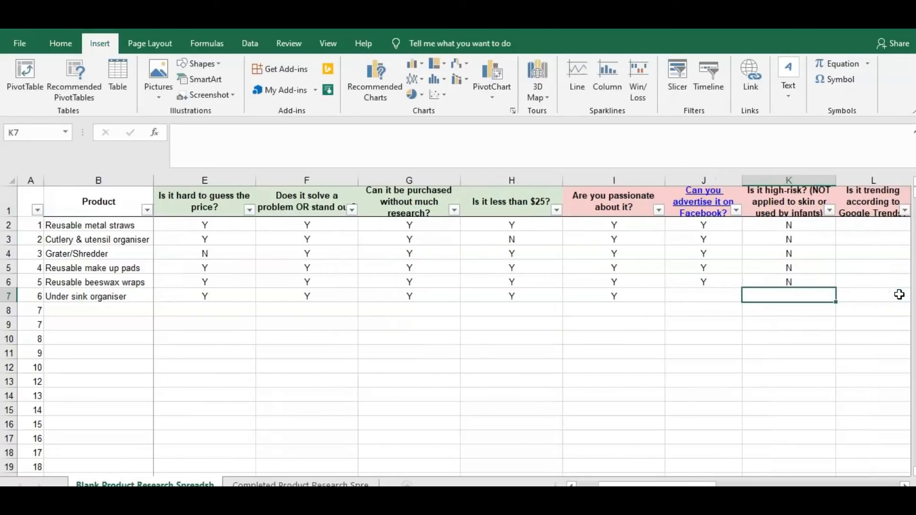
pyautogui.press('Left')
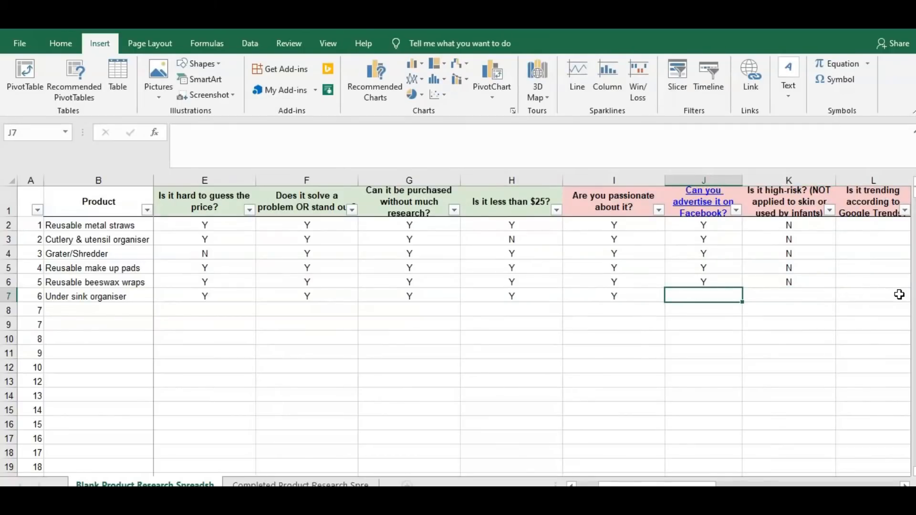
pyautogui.write('Y')
pyautogui.press('Right')
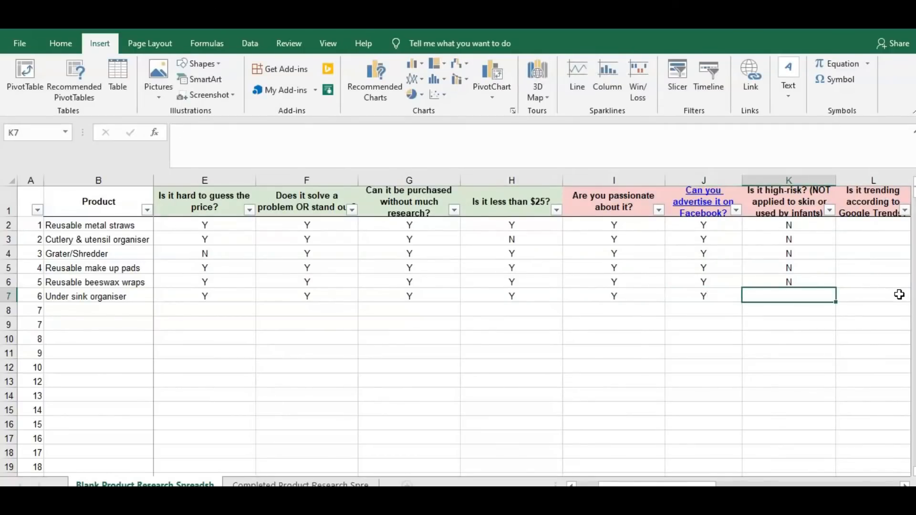
pyautogui.write('N')
pyautogui.press('Right')
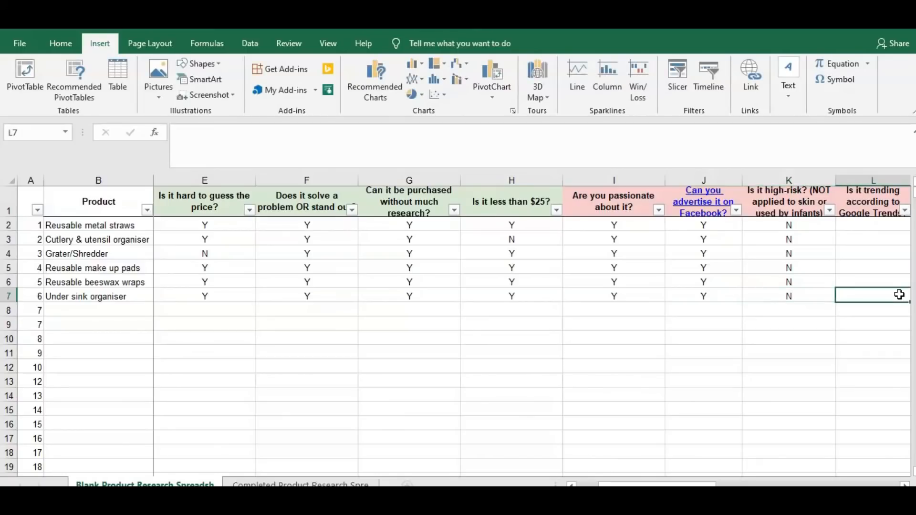
pyautogui.write('Y')
# Check the Google Trends column for the products listed above the under sink organiser
pyautogui.press('Left')
pyautogui.press('Left')
pyautogui.press('Right')
pyautogui.press('Right')
pyautogui.press('Up')
pyautogui.press('Up')
pyautogui.press('Up')
pyautogui.press('Up')
pyautogui.press('Up')
pyautogui.press('Down')
pyautogui.press('Down')
pyautogui.press('Down')
pyautogui.press('Down')
pyautogui.press('Down')
pyautogui.press('Down')
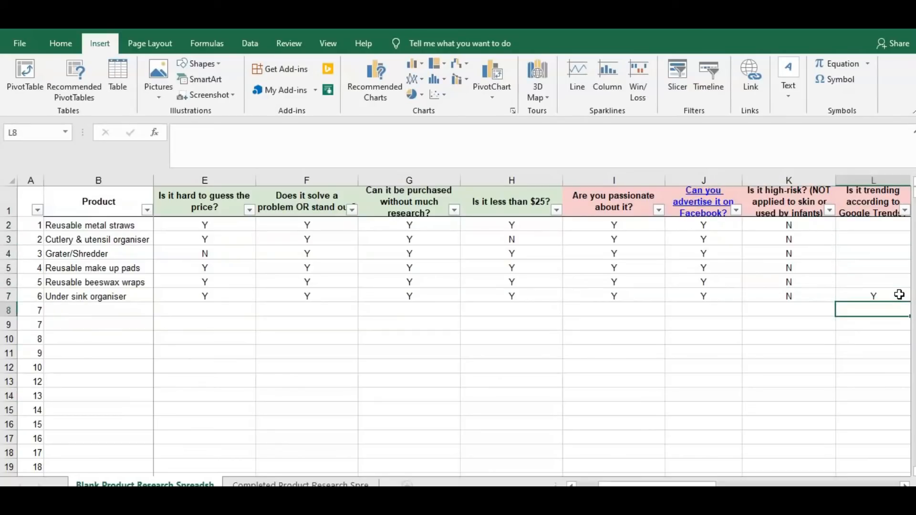
pyautogui.press('Left')
pyautogui.press('Left')
pyautogui.press('Left')
pyautogui.press('Left')
pyautogui.press('Left')
pyautogui.press('Left')
pyautogui.press('Left')
pyautogui.press('Left')
pyautogui.press('Left')
pyautogui.press('Left')
pyautogui.press('Left')
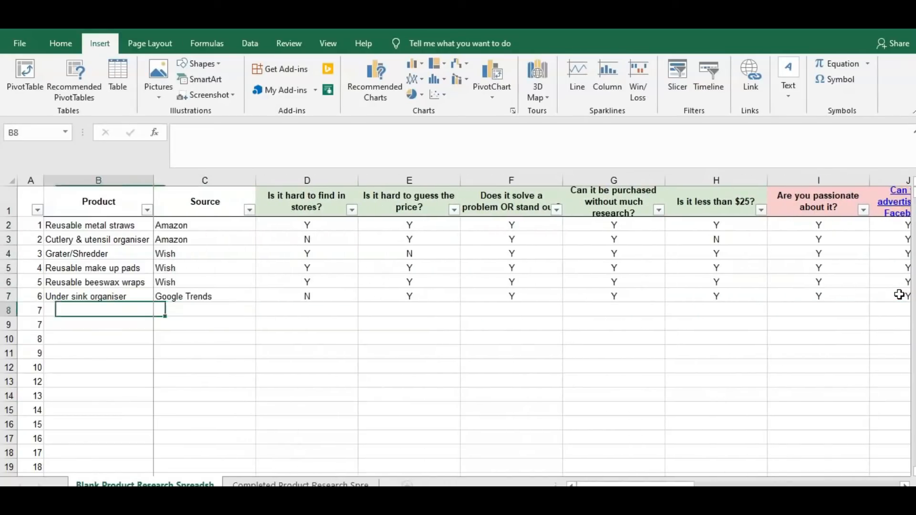
pyautogui.press('Right')
pyautogui.press('Right')
pyautogui.press('Right')
pyautogui.press('Right')
pyautogui.press('Right')
pyautogui.press('Right')
pyautogui.press('Right')
pyautogui.press('Right')
pyautogui.press('Right')
pyautogui.press('Right')
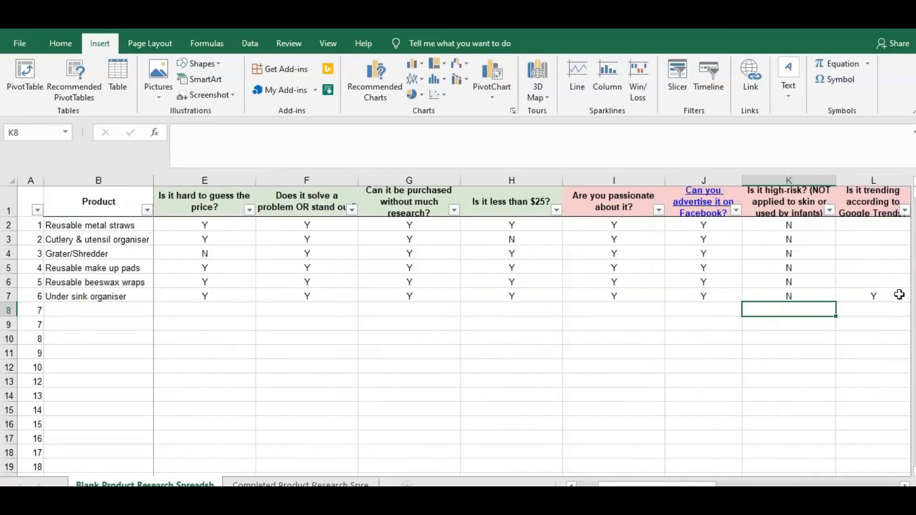
pyautogui.press('Right')
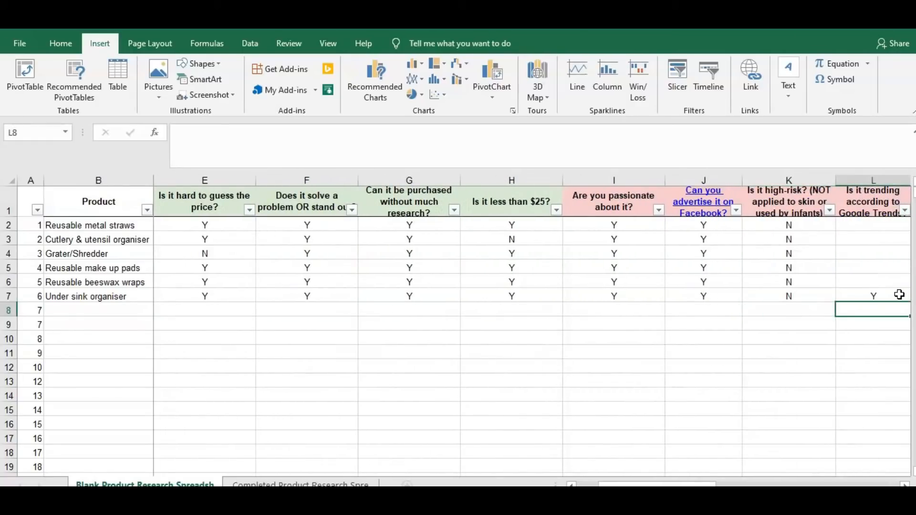
pyautogui.press('Left')
pyautogui.press('Left')
pyautogui.press('Left')
pyautogui.press('Left')
pyautogui.press('Left')
pyautogui.press('Left')
pyautogui.press('Left')
pyautogui.press('Left')
pyautogui.press('Left')
pyautogui.press('Left')
pyautogui.press('Left')
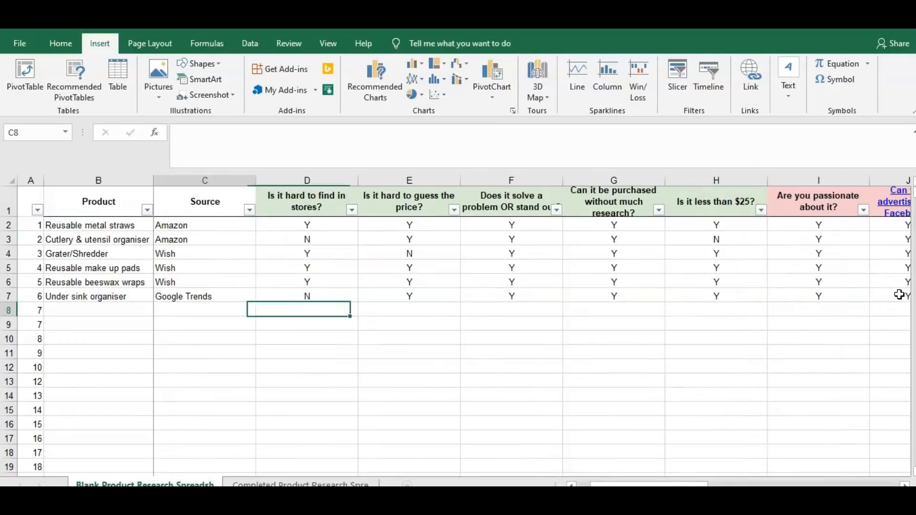
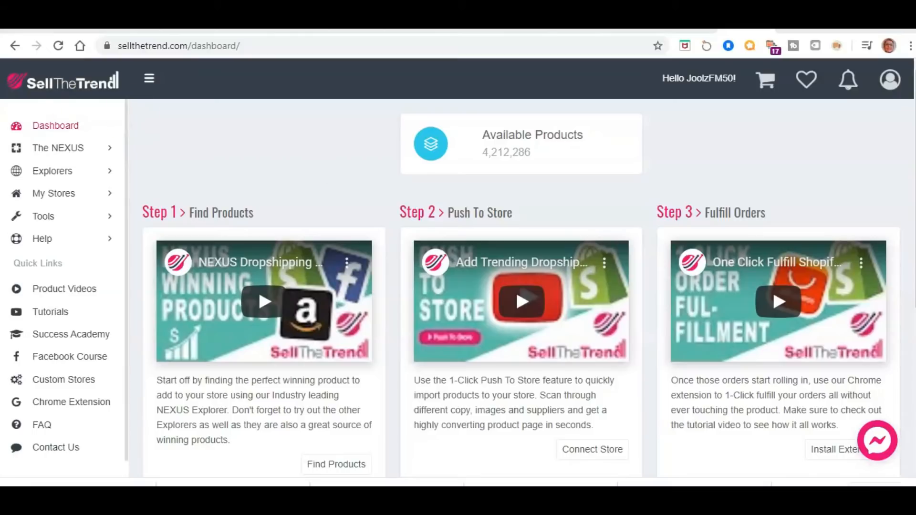
# Switch to SellTheTrend, open the Nexus Hot Products list and review the figures for the first row of products
pyautogui.click(68, 146)
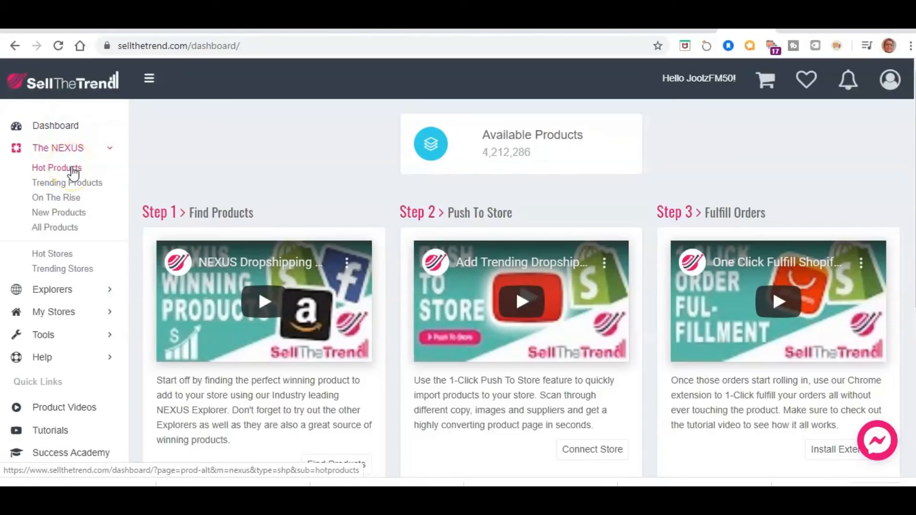
pyautogui.click(64, 170)
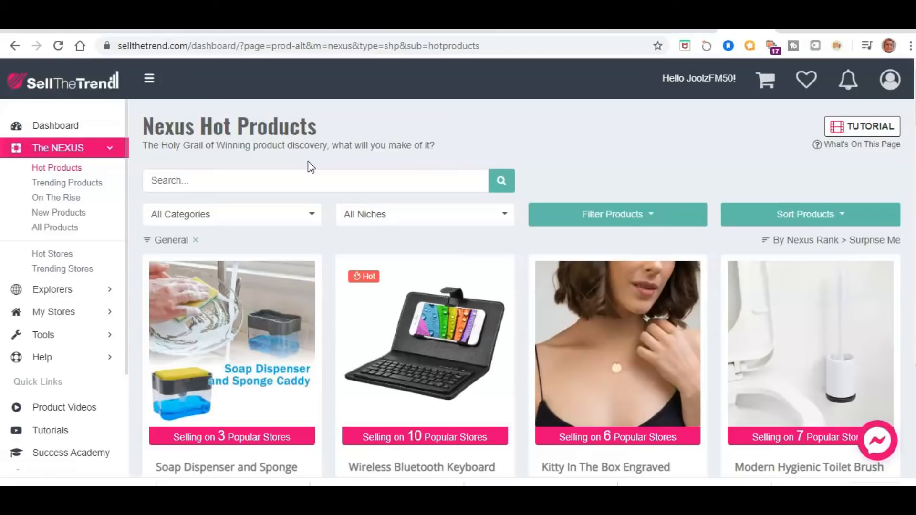
pyautogui.scroll(-2, 261, 254)
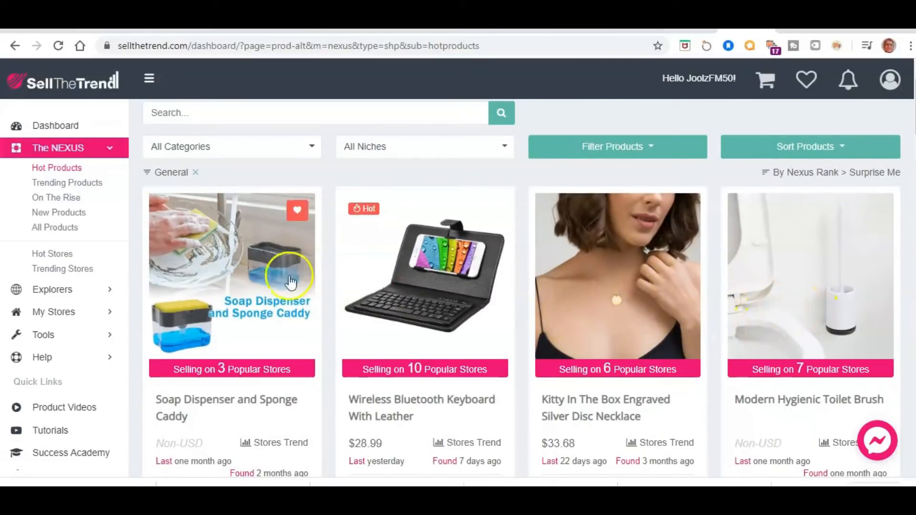
pyautogui.scroll(-1, 255, 258)
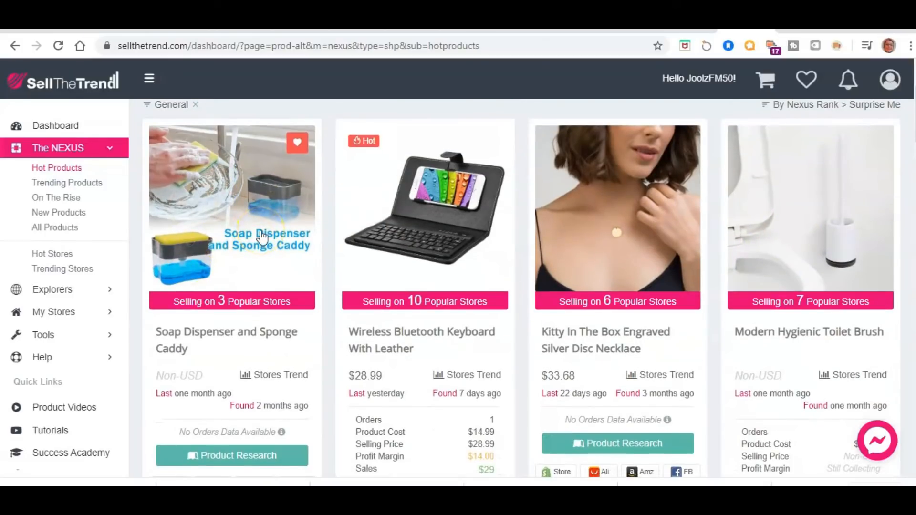
pyautogui.scroll(-2, 263, 243)
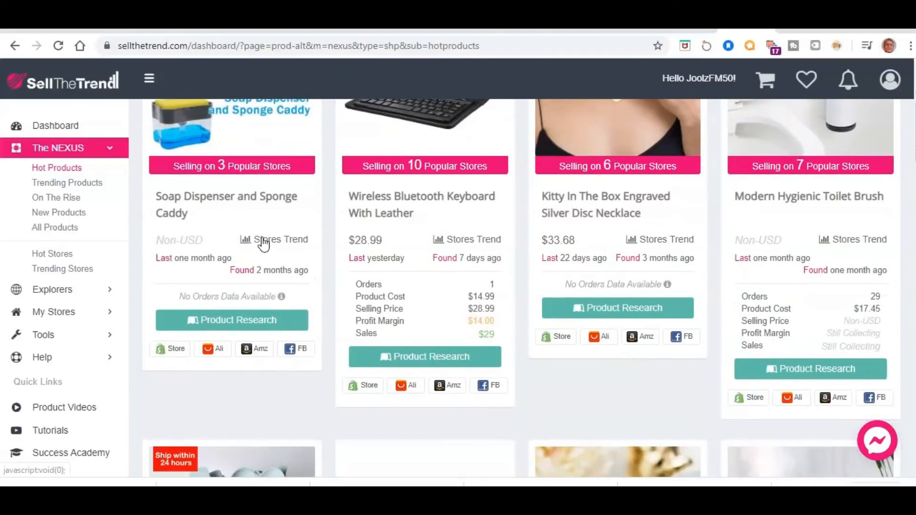
pyautogui.scroll(-1, 272, 220)
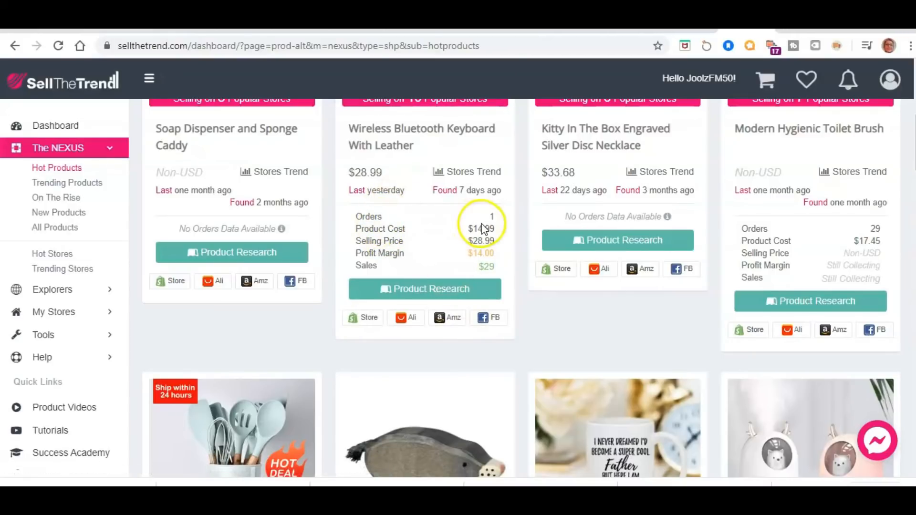
pyautogui.scroll(-1, 463, 225)
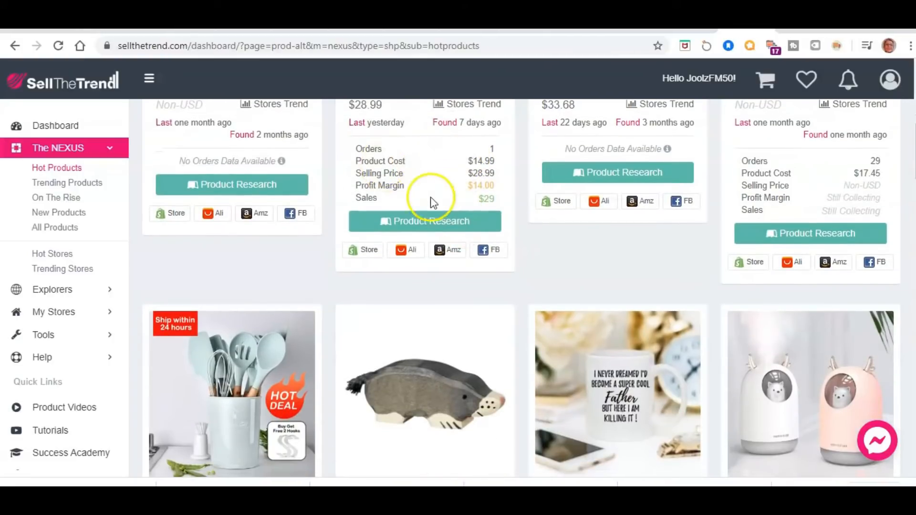
# Examine the second row of hot products, especially the orders, cost, selling price and profit margin of the 12PCS Silicone Kitchenware Non-Stick Cooking Tools
pyautogui.scroll(-1, 432, 208)
pyautogui.scroll(-2, 432, 209)
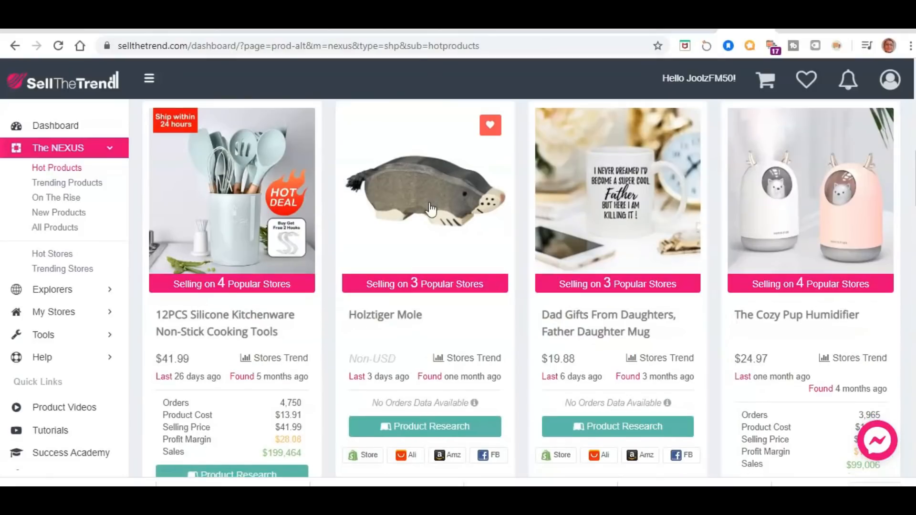
pyautogui.scroll(-1, 379, 206)
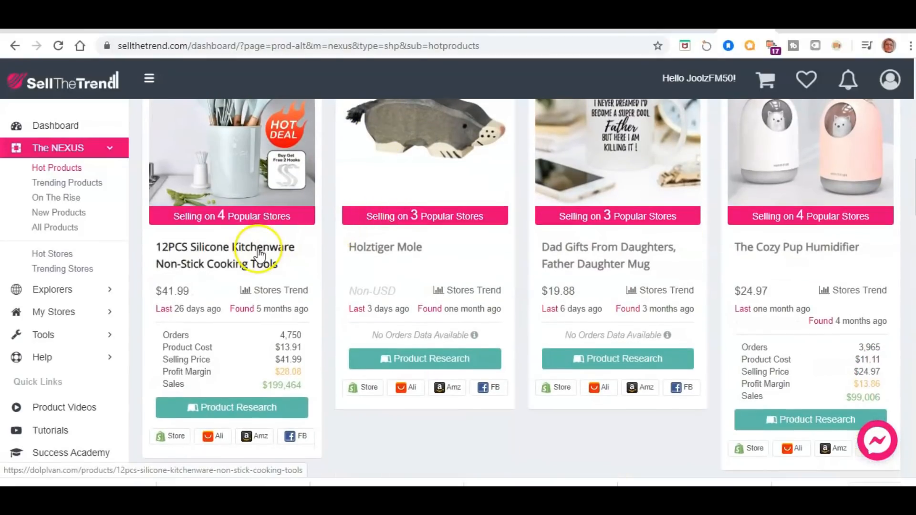
pyautogui.scroll(1, 247, 195)
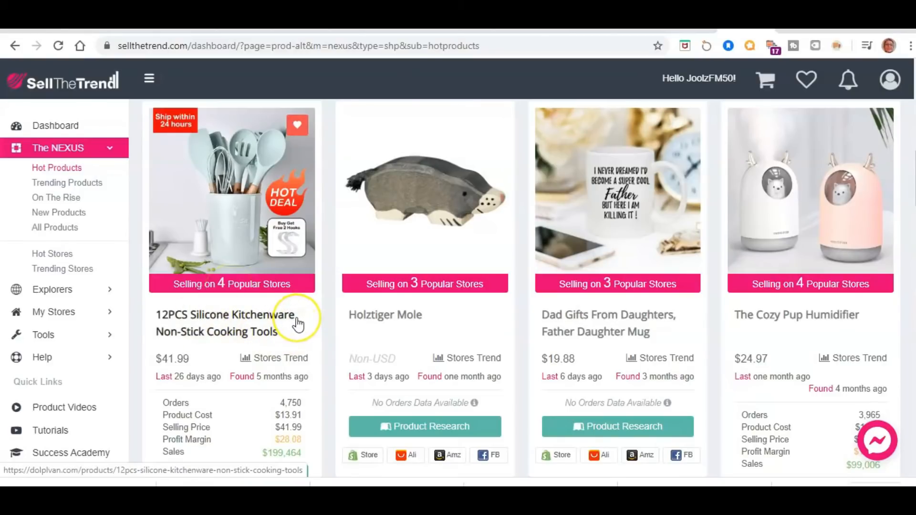
pyautogui.scroll(-2, 295, 323)
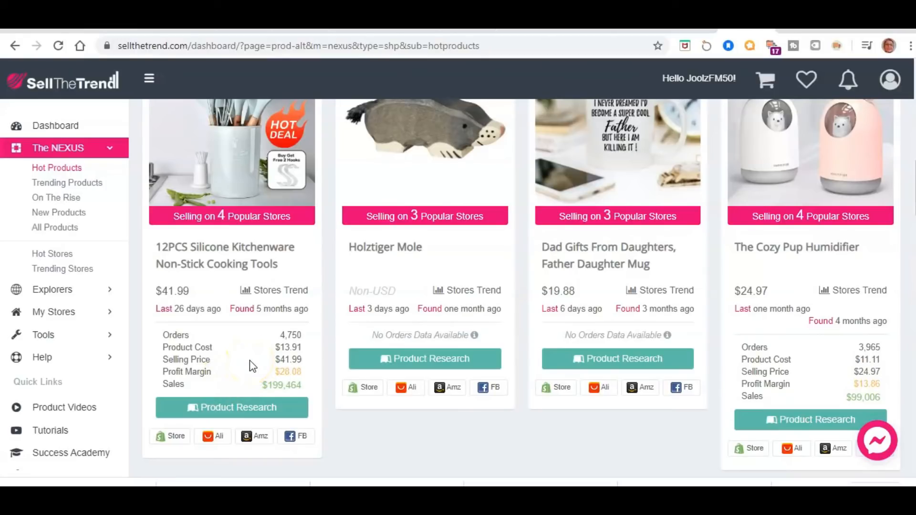
pyautogui.scroll(-2, 242, 356)
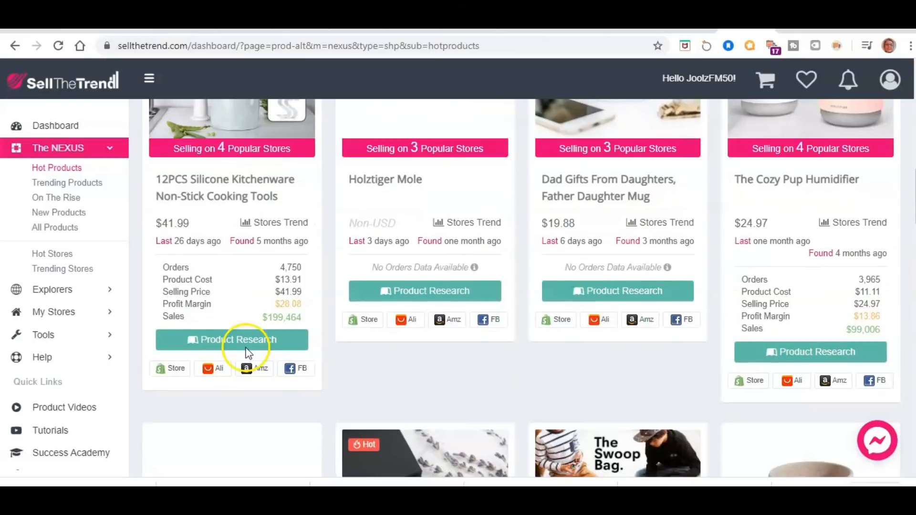
# Examine the third row of hot products, especially the orders, cost, selling price and profit margin of the Toy Clean-Up And Storage Container
pyautogui.scroll(-2, 247, 354)
pyautogui.scroll(-2, 259, 341)
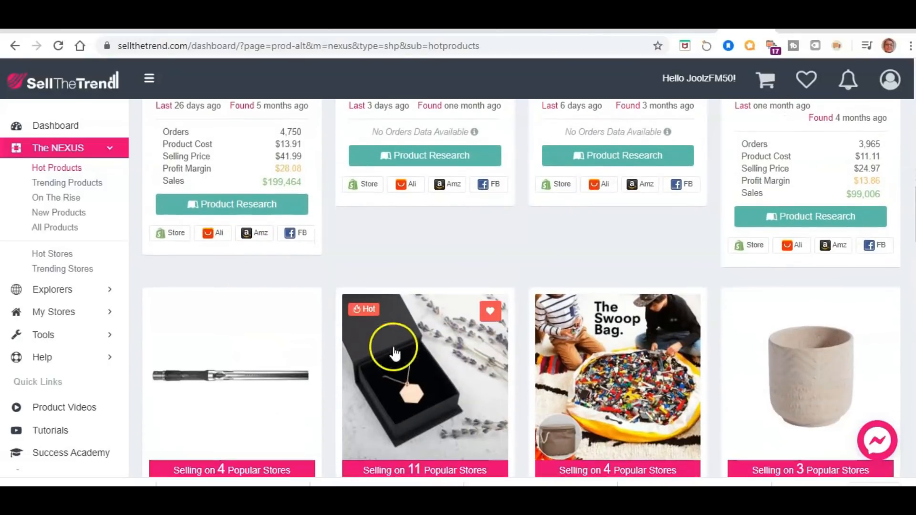
pyautogui.scroll(-3, 616, 316)
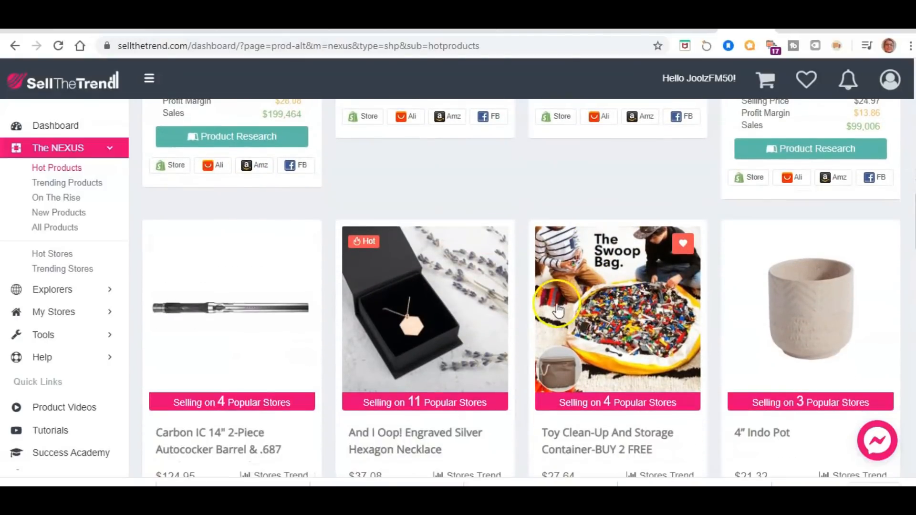
pyautogui.scroll(-3, 485, 313)
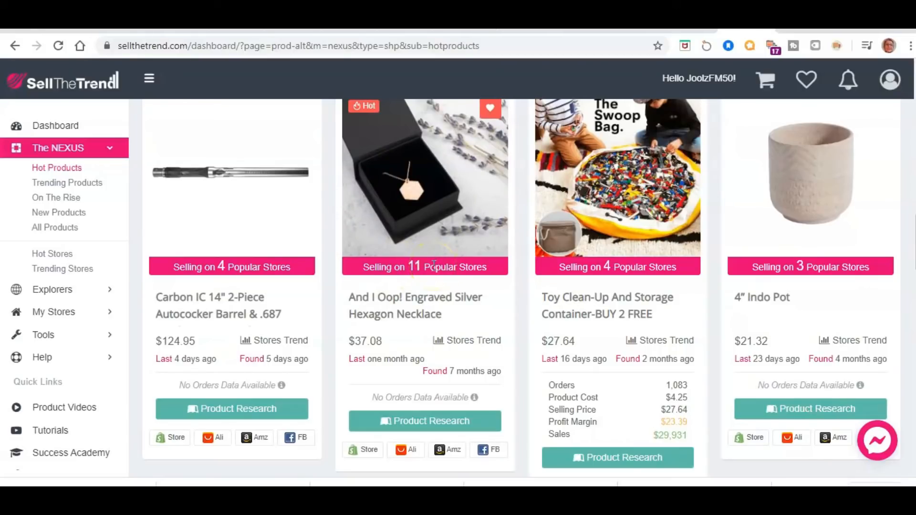
pyautogui.scroll(-3, 434, 267)
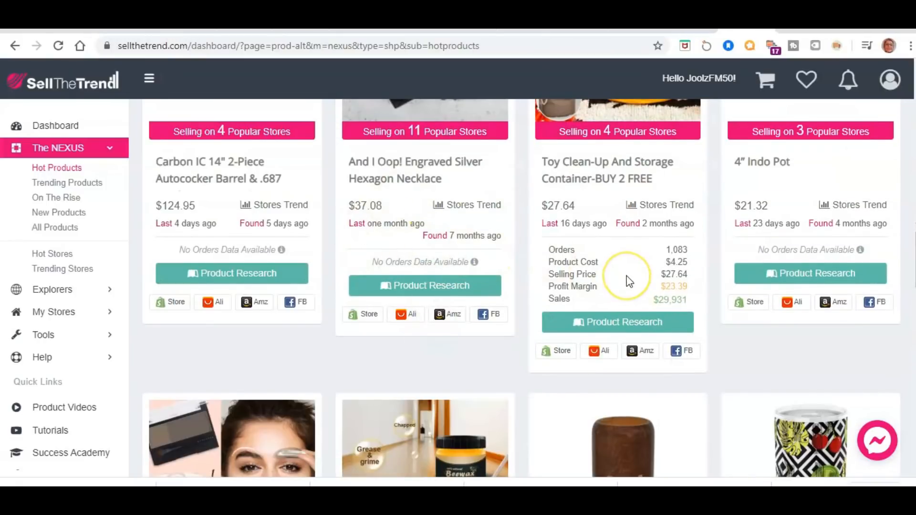
pyautogui.scroll(3, 629, 281)
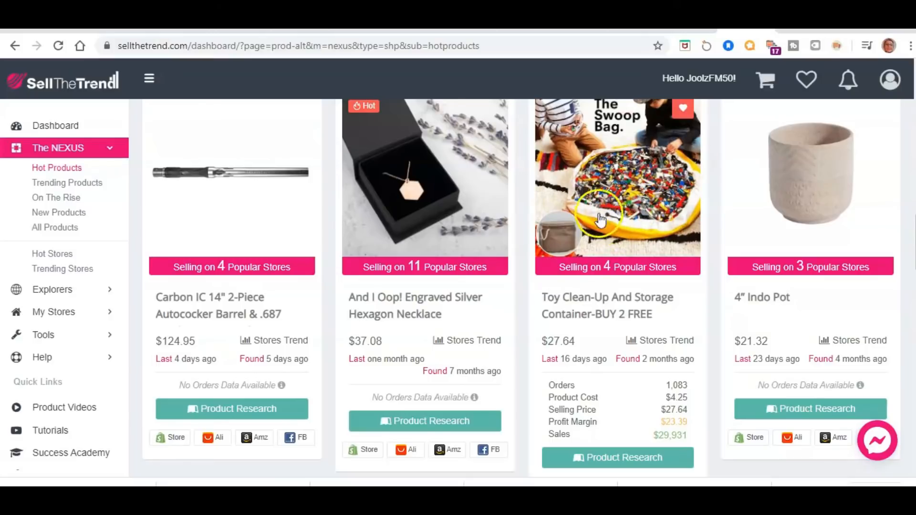
pyautogui.scroll(-1, 629, 222)
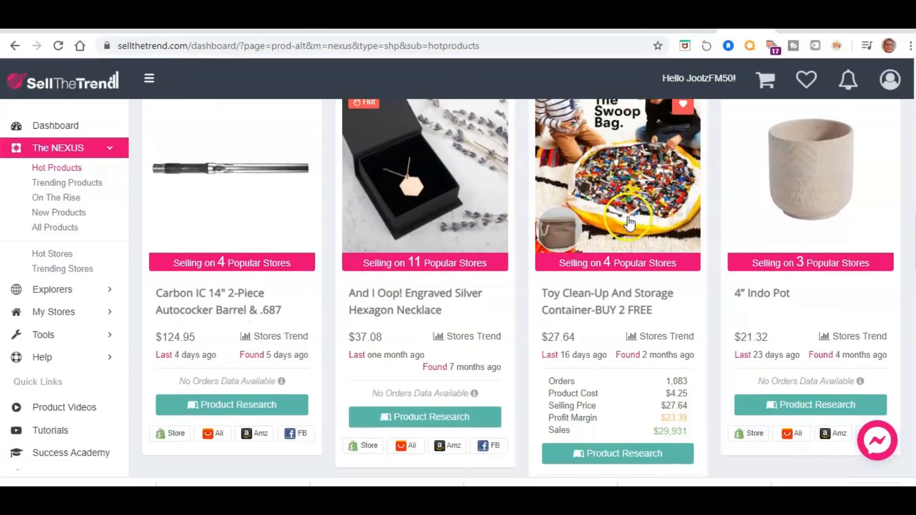
# Review the next rows of hot products, from the Wood Seasoning Beeswax to the HyperDense Perfect Foundation Brush, for order and profit data
pyautogui.scroll(-7, 629, 222)
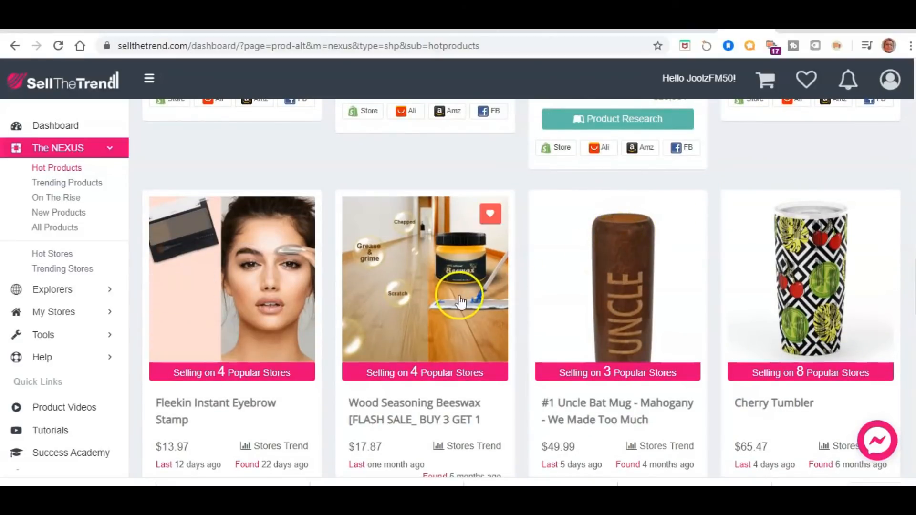
pyautogui.scroll(-4, 624, 307)
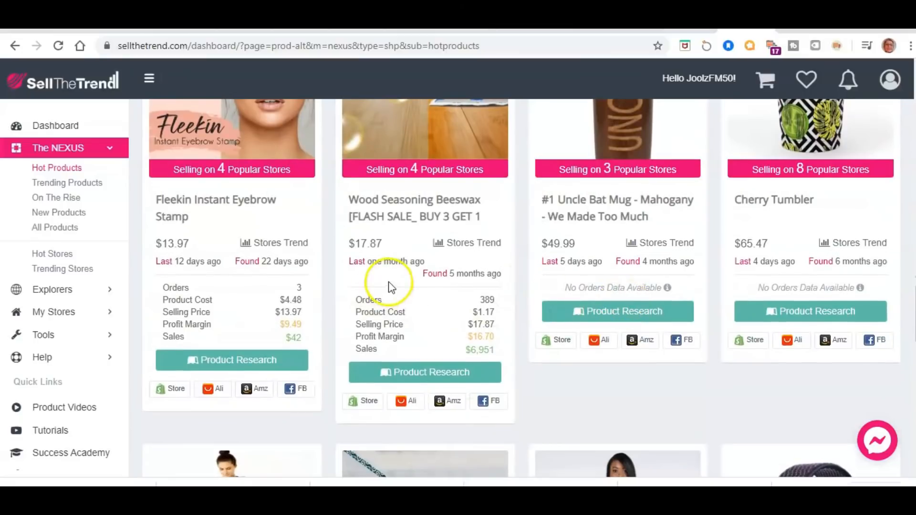
pyautogui.scroll(-3, 411, 277)
pyautogui.scroll(-1, 434, 266)
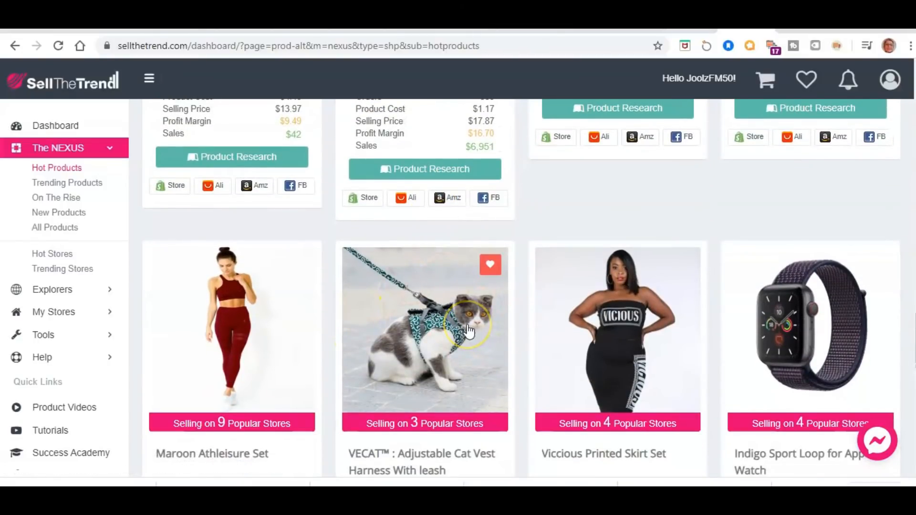
pyautogui.scroll(-3, 465, 330)
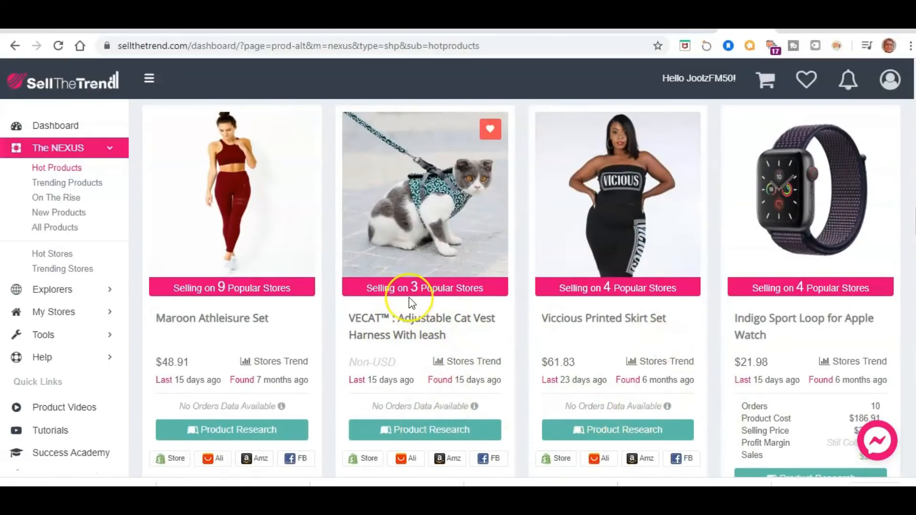
pyautogui.scroll(-4, 409, 297)
pyautogui.scroll(-3, 414, 297)
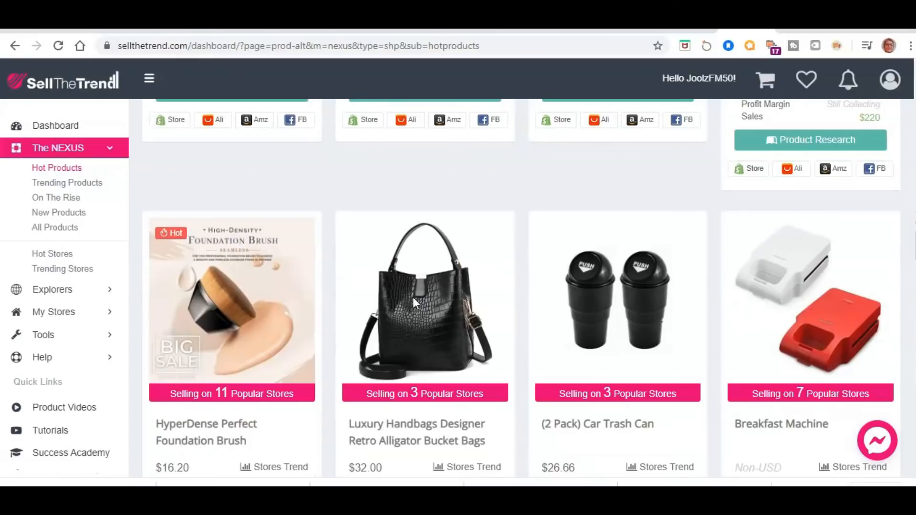
pyautogui.scroll(-6, 453, 268)
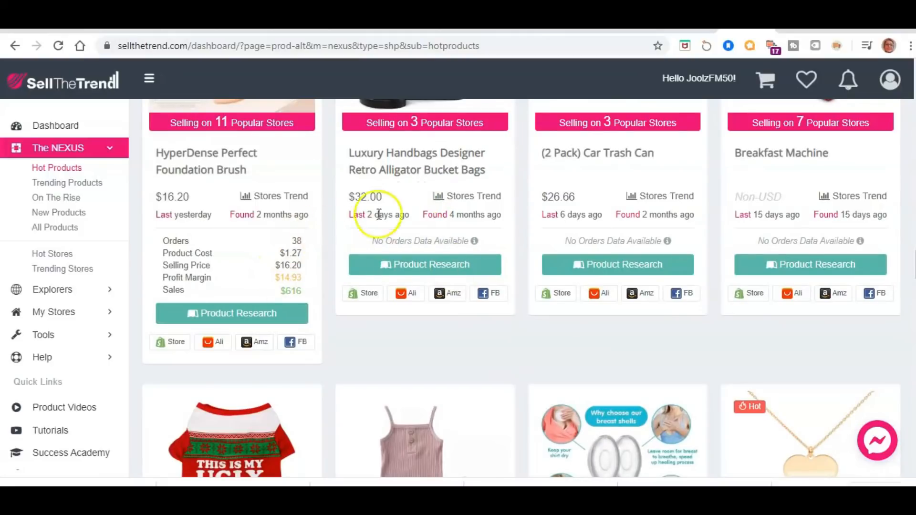
pyautogui.scroll(-1, 456, 252)
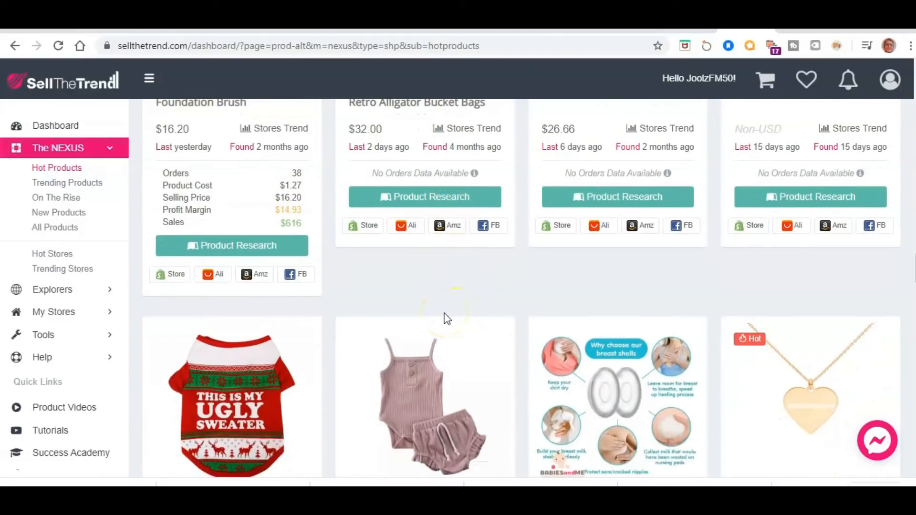
# Return to the 12PCS Silicone Kitchenware Non-Stick Cooking Tools and recheck its image, selling price and profit figures
pyautogui.scroll(6, 335, 265)
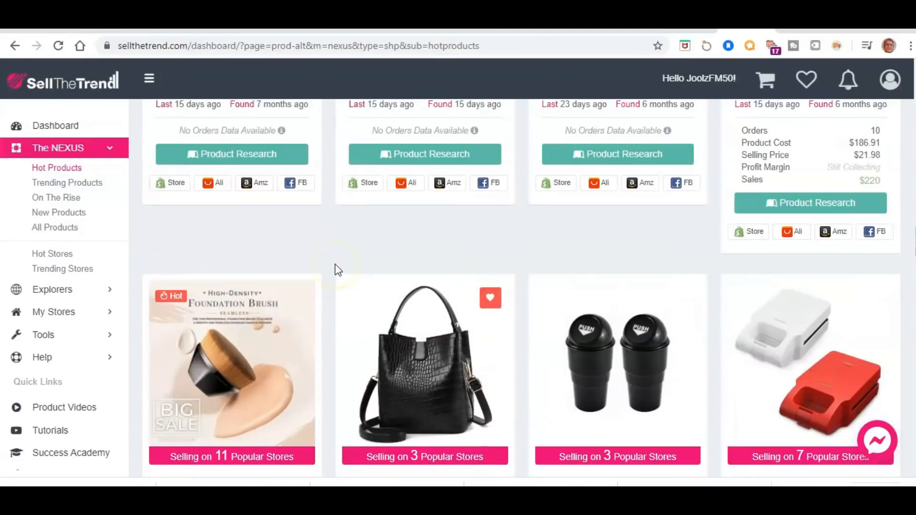
pyautogui.scroll(10, 342, 286)
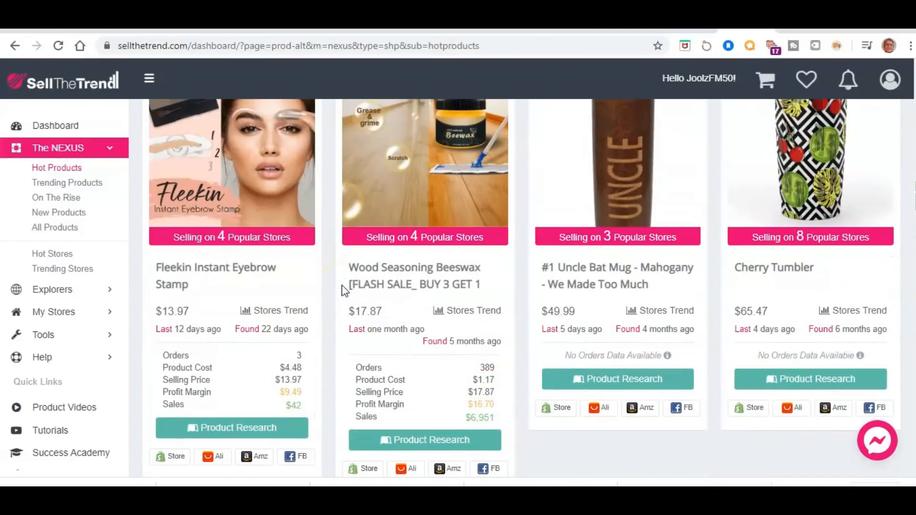
pyautogui.scroll(12, 314, 276)
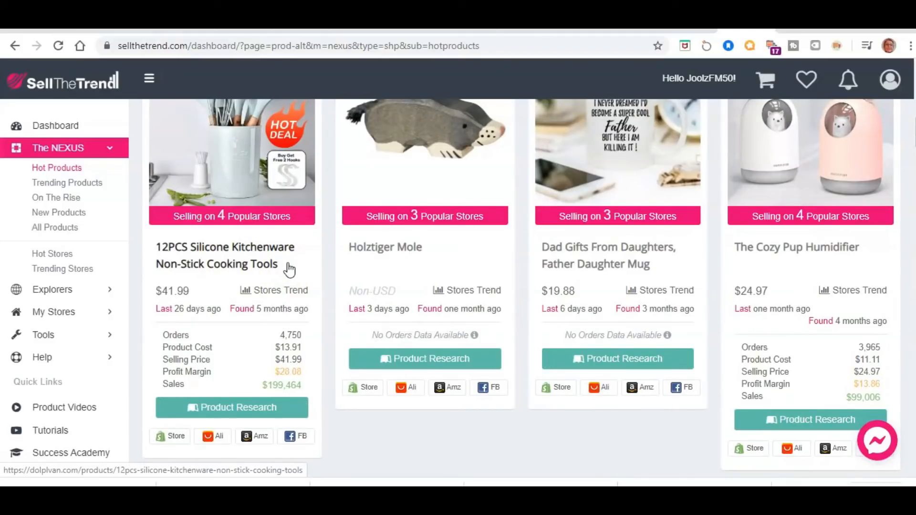
pyautogui.scroll(1, 243, 182)
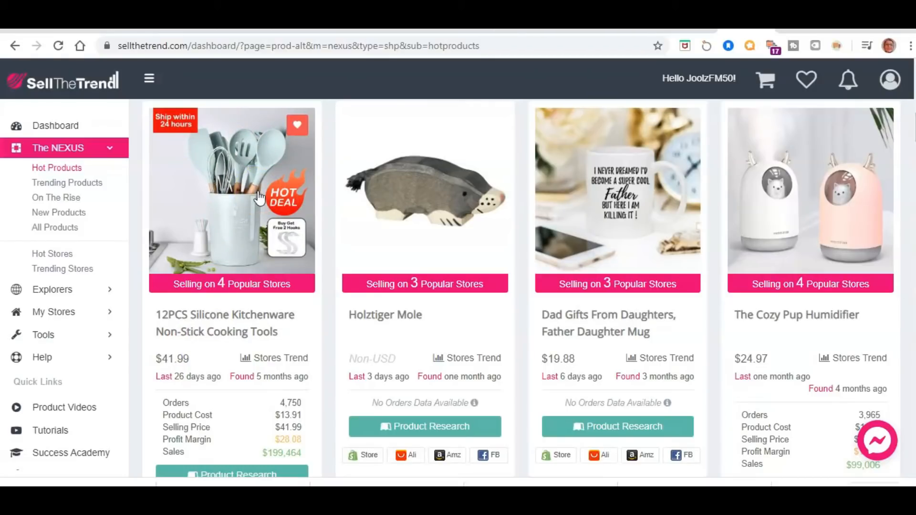
pyautogui.scroll(-1, 253, 209)
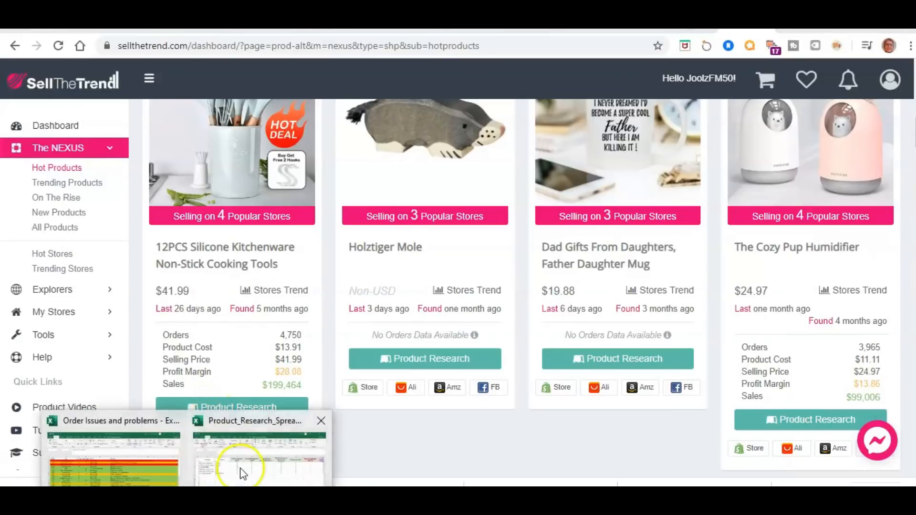
# Switch to the product research spreadsheet in Excel and add "12 pc solicon kitchen utensils" to row 8 with the source "Sell the Trend"
pyautogui.click(241, 465)
pyautogui.click(114, 310)
pyautogui.write('Si')
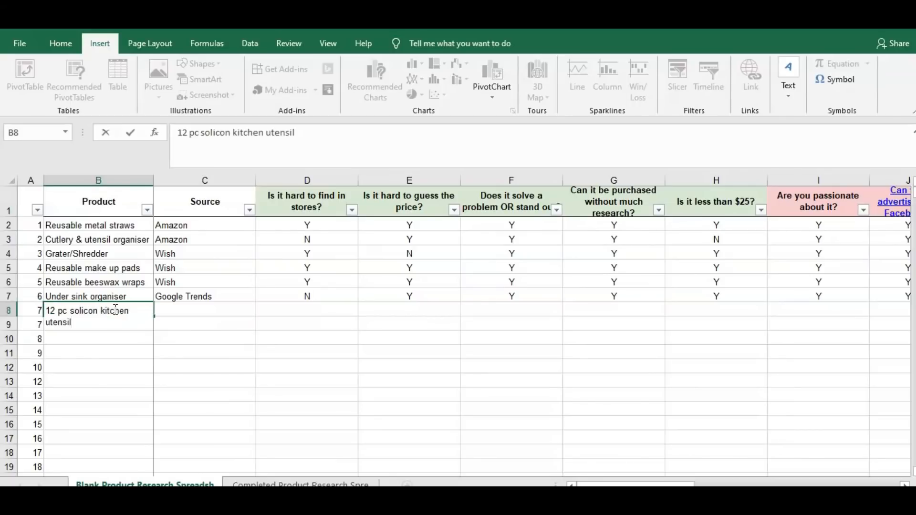
pyautogui.write('s')
pyautogui.click(218, 306)
pyautogui.write('Sell the')
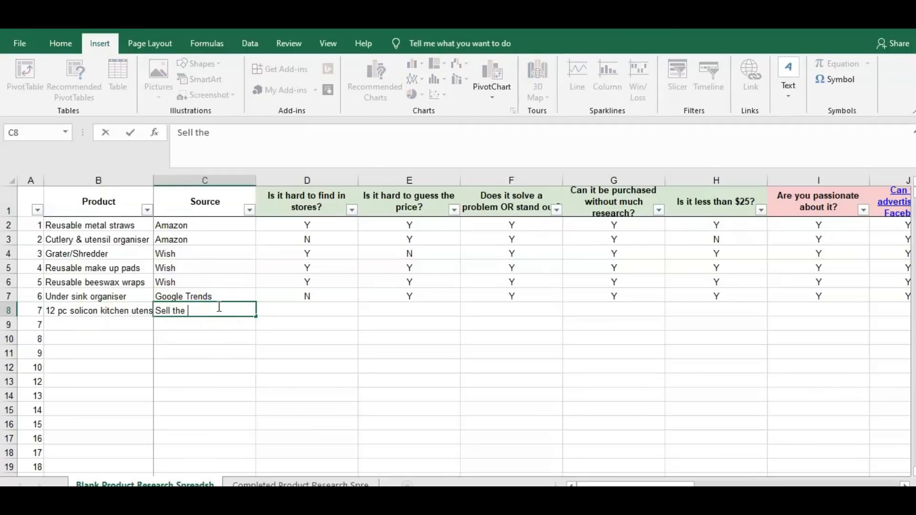
pyautogui.write(' Trend')
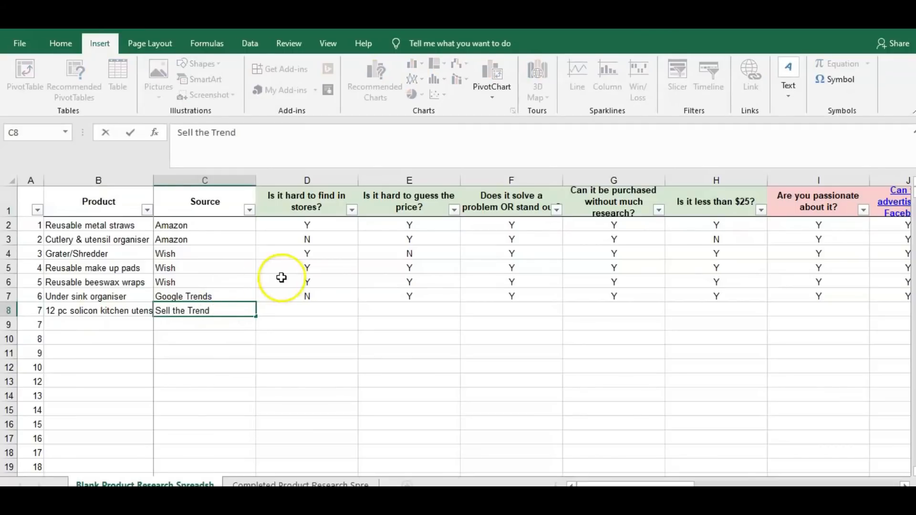
# In row 8, enter N for hard to find, Y for hard-to-guess price, problem solving and little research, and N for less than $25
pyautogui.click(308, 309)
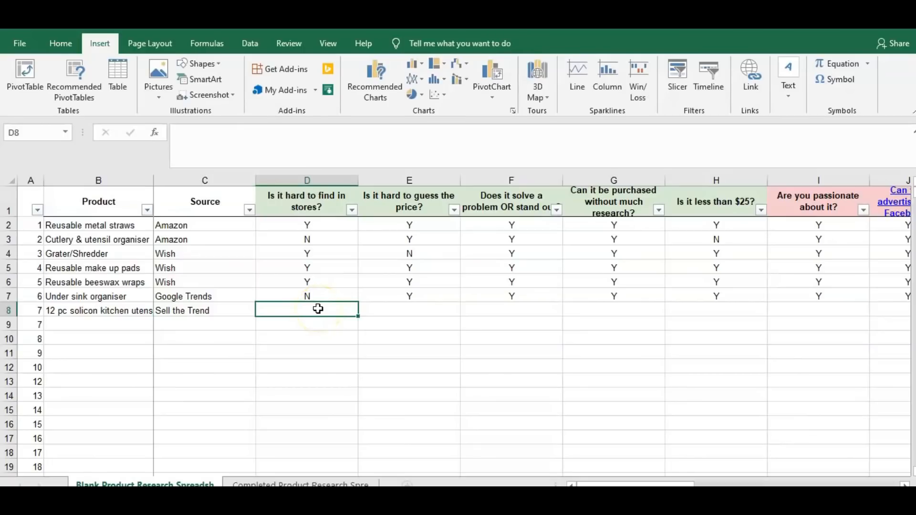
pyautogui.write('N')
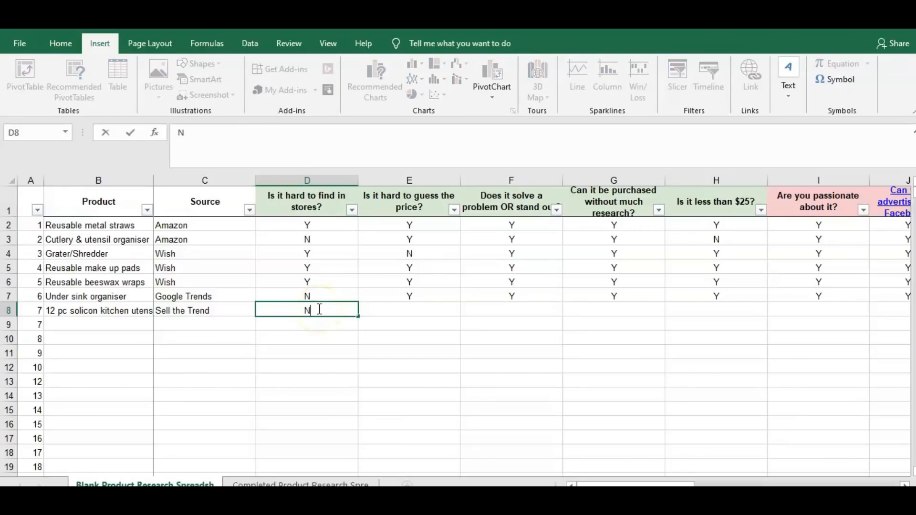
pyautogui.click(419, 309)
pyautogui.write('Y')
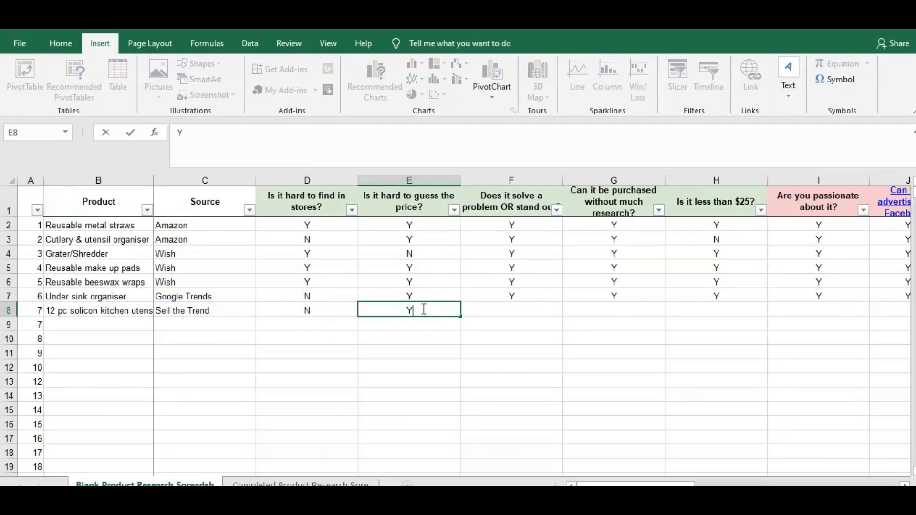
pyautogui.click(509, 315)
pyautogui.write('Y')
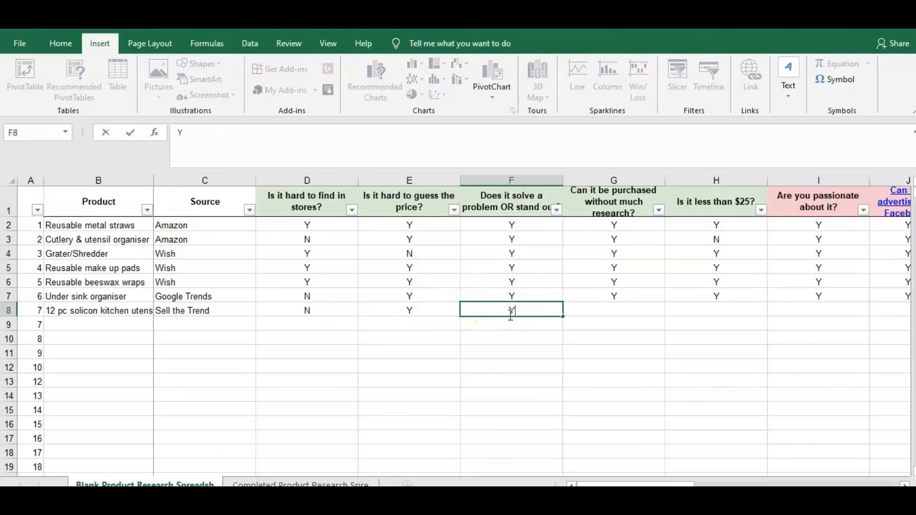
pyautogui.click(611, 309)
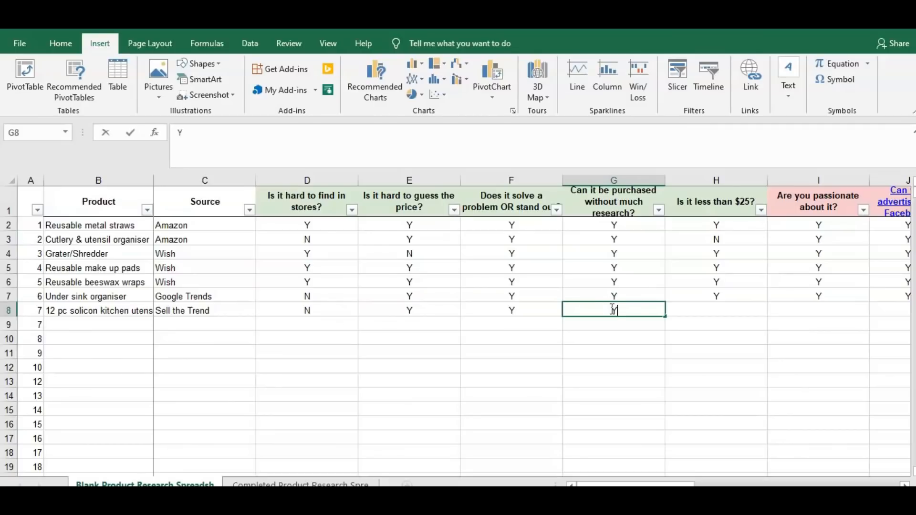
pyautogui.click(725, 308)
pyautogui.write('N')
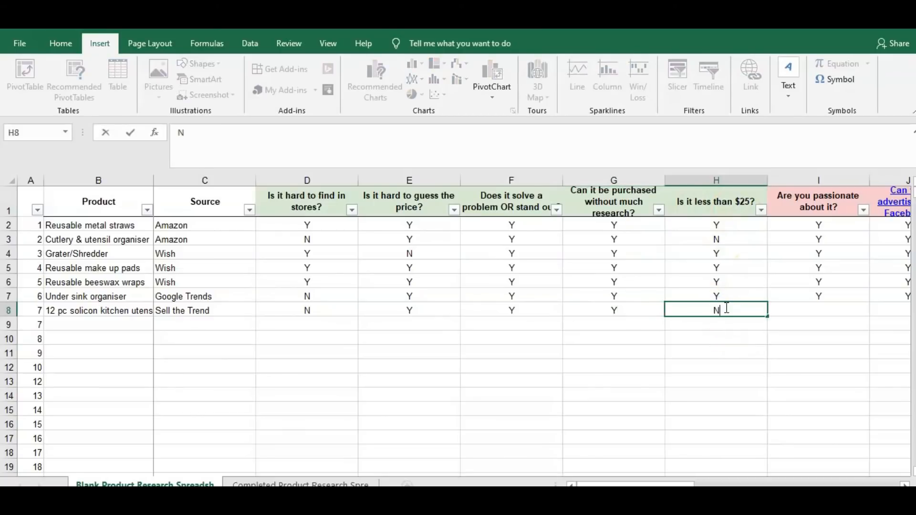
# In row 8, enter Y for being passionate about it, Y for advertising on Facebook and N for high-risk
pyautogui.click(810, 312)
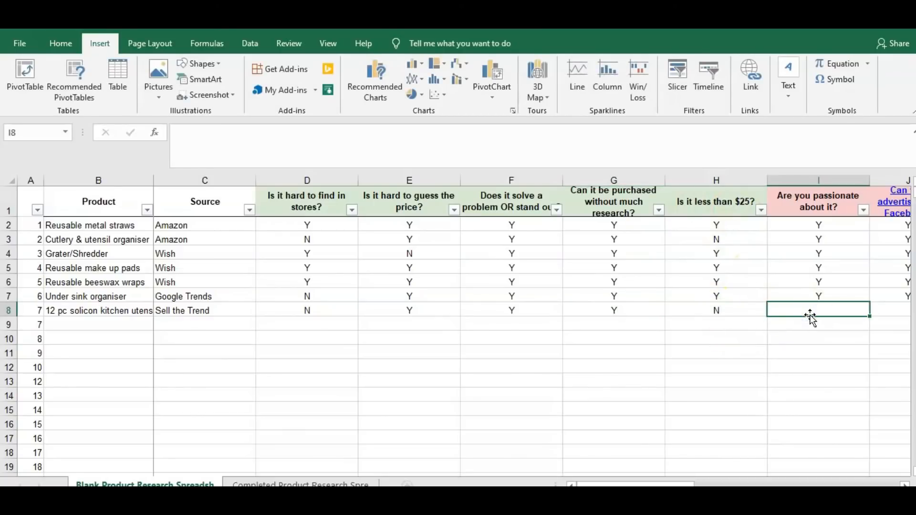
pyautogui.write('Y')
pyautogui.click(894, 313)
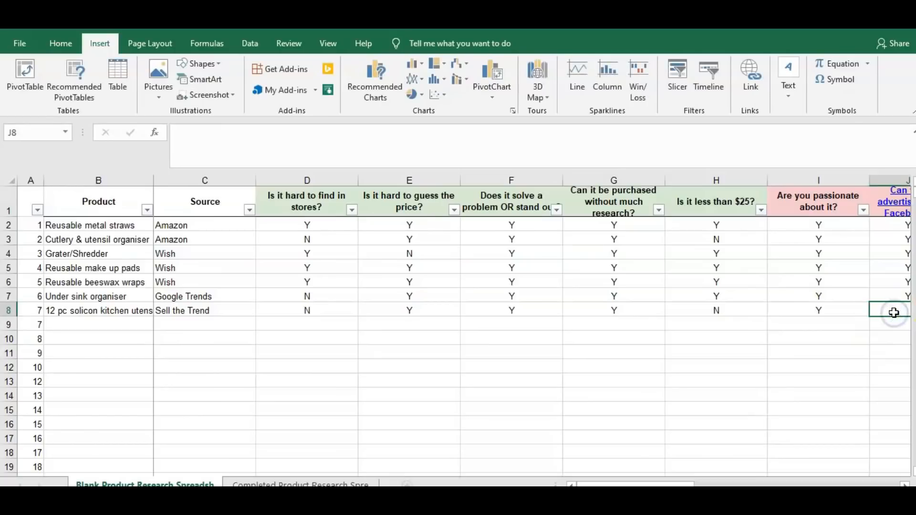
pyautogui.write('Y')
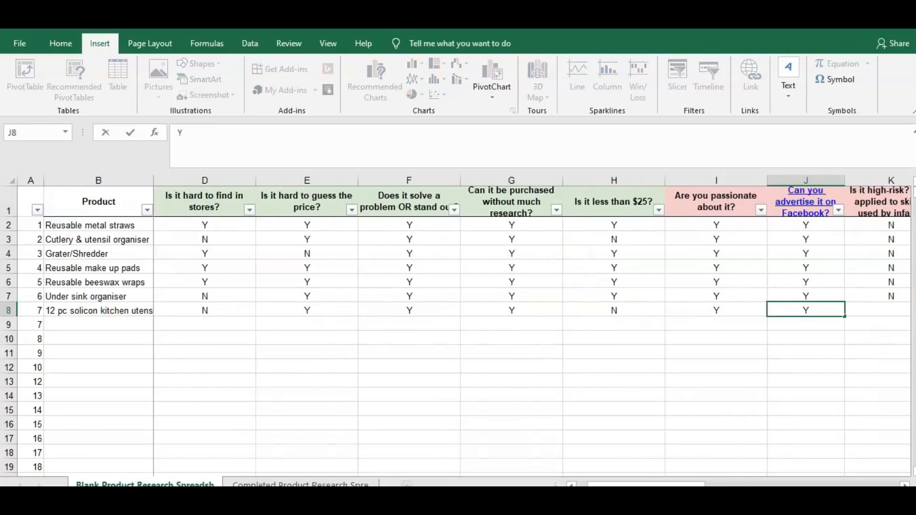
pyautogui.click(887, 311)
pyautogui.write('N')
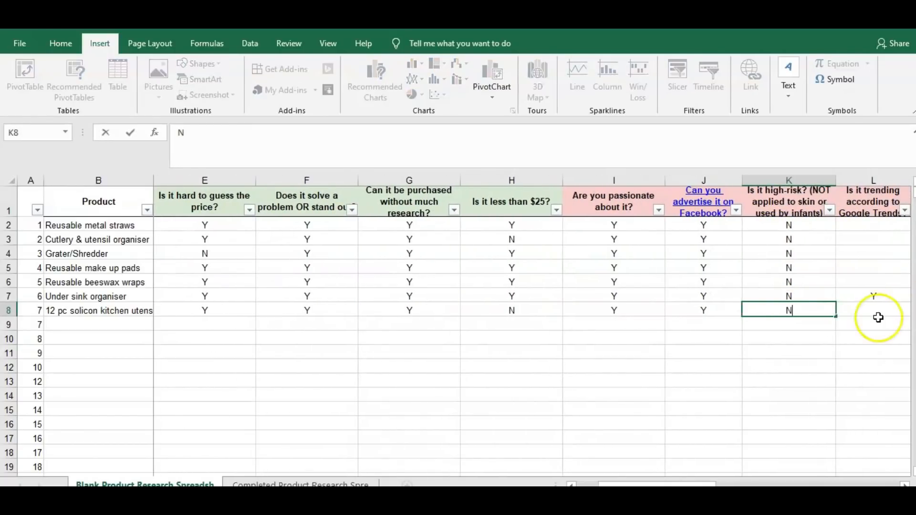
# Correct the spelling of the product name in row 8 so it reads "12 pc silicone kitchen utensils"
pyautogui.click(875, 313)
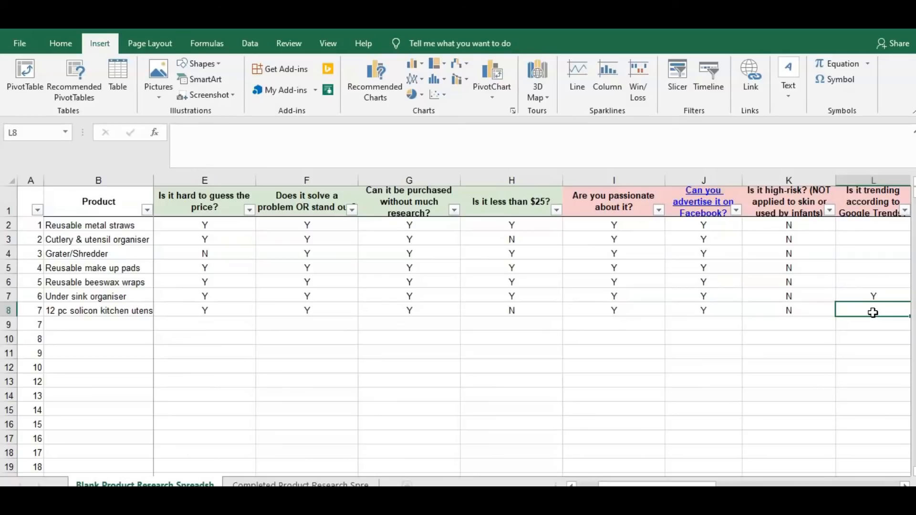
pyautogui.press('Down')
pyautogui.press('Left')
pyautogui.press('Left')
pyautogui.press('Left')
pyautogui.press('Left')
pyautogui.press('Left')
pyautogui.press('Left')
pyautogui.press('Left')
pyautogui.press('Left')
pyautogui.press('Left')
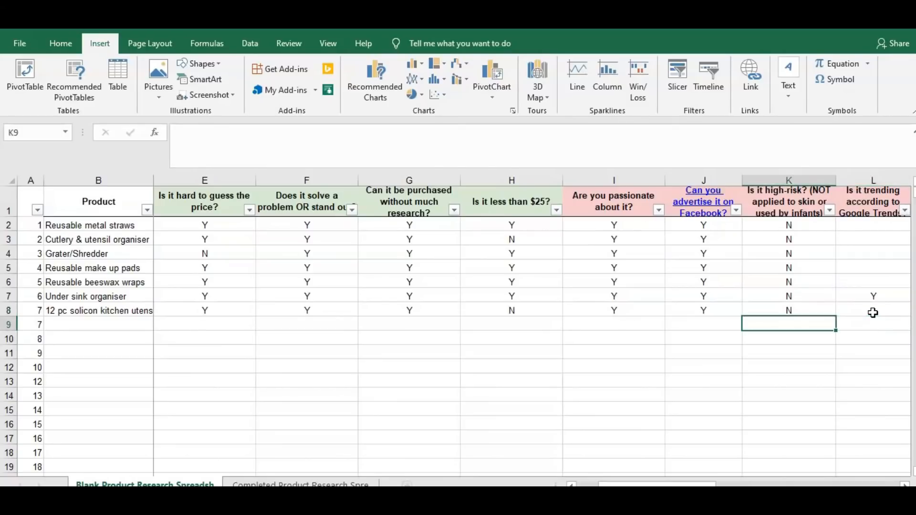
pyautogui.press('Left')
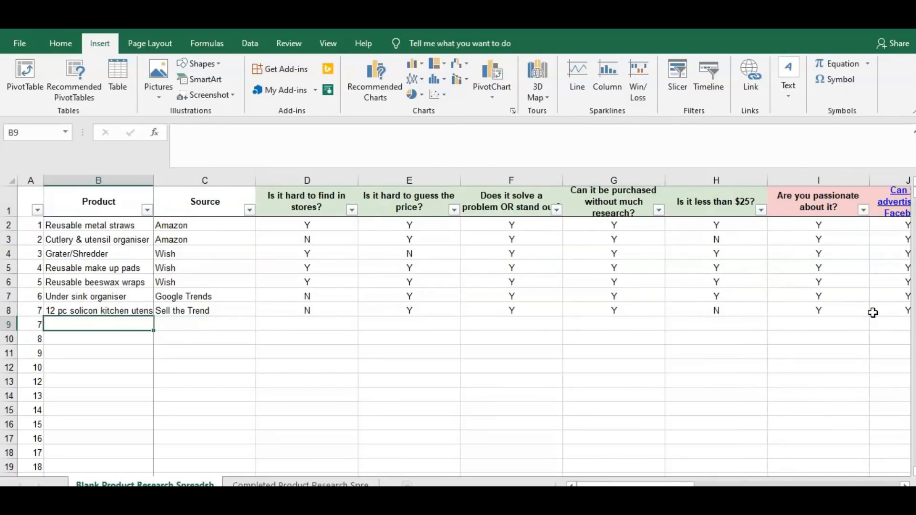
pyautogui.click(102, 311)
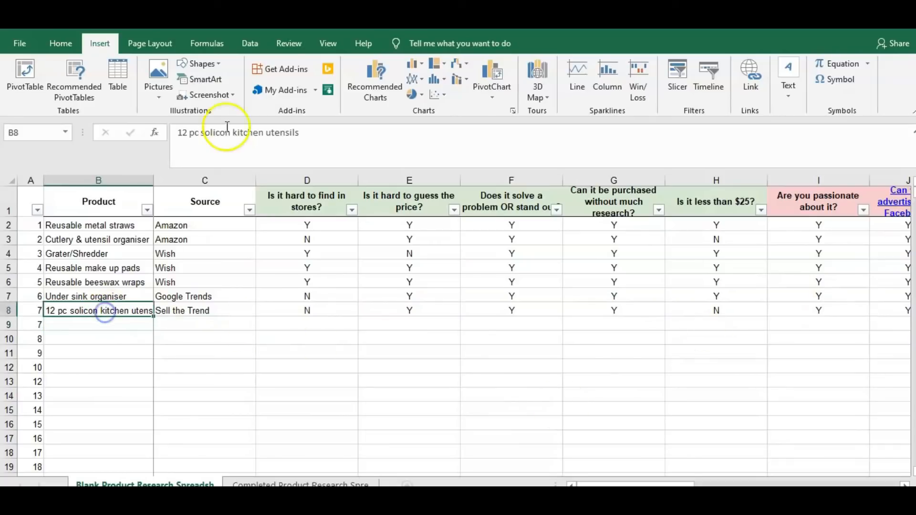
pyautogui.click(210, 132)
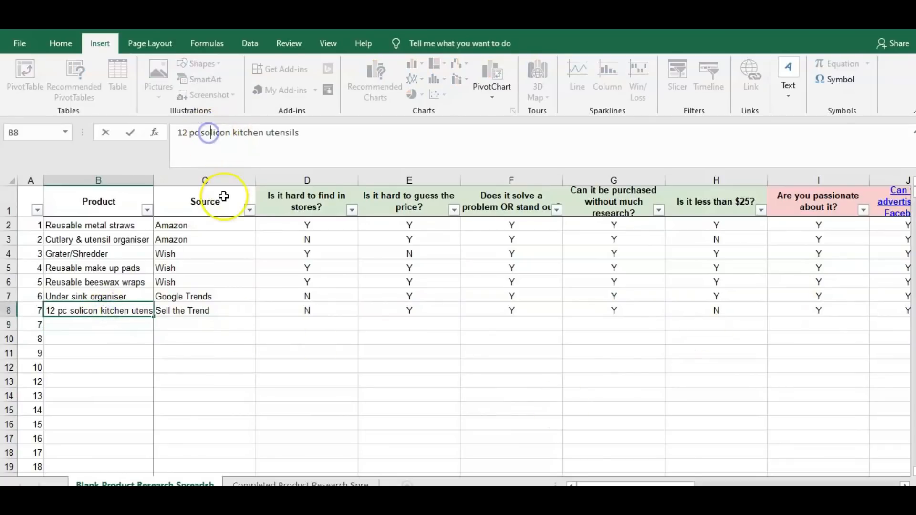
pyautogui.press('BackSpace')
pyautogui.write('i')
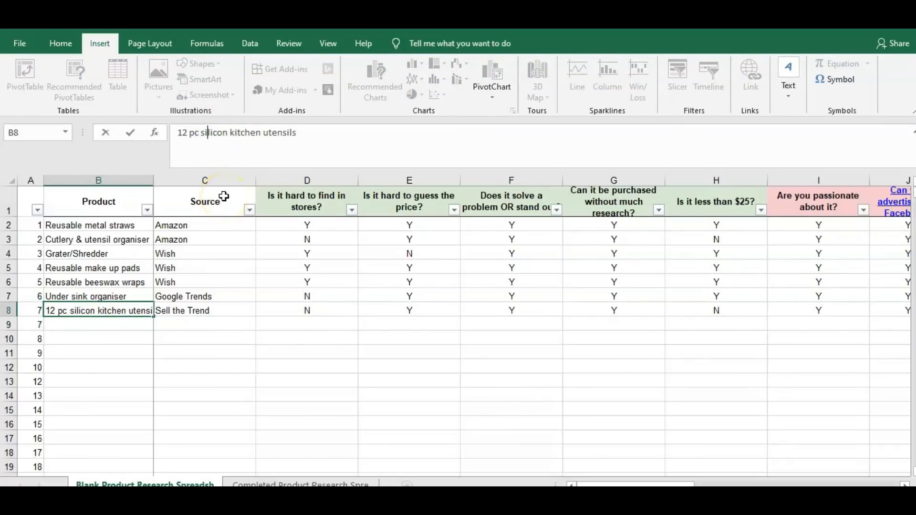
pyautogui.click(229, 136)
pyautogui.write('e')
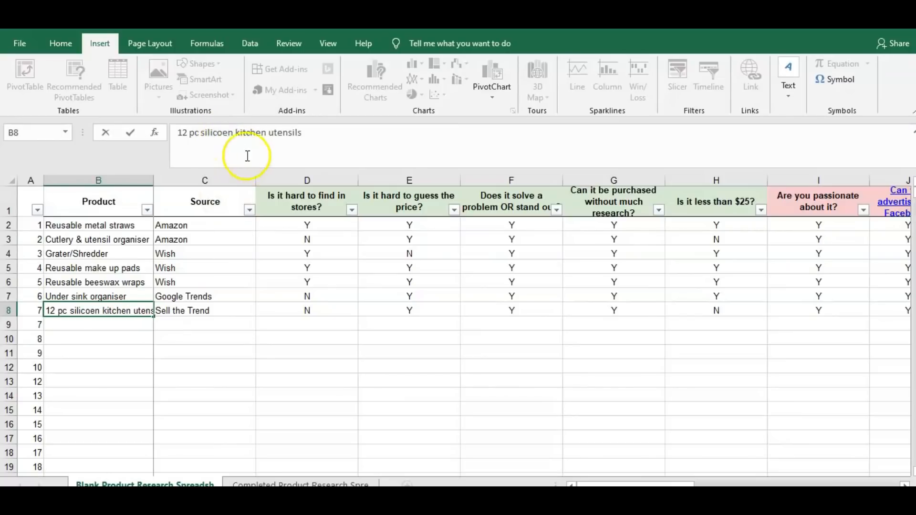
pyautogui.press('BackSpace')
pyautogui.press('Delete')
pyautogui.write('ne')
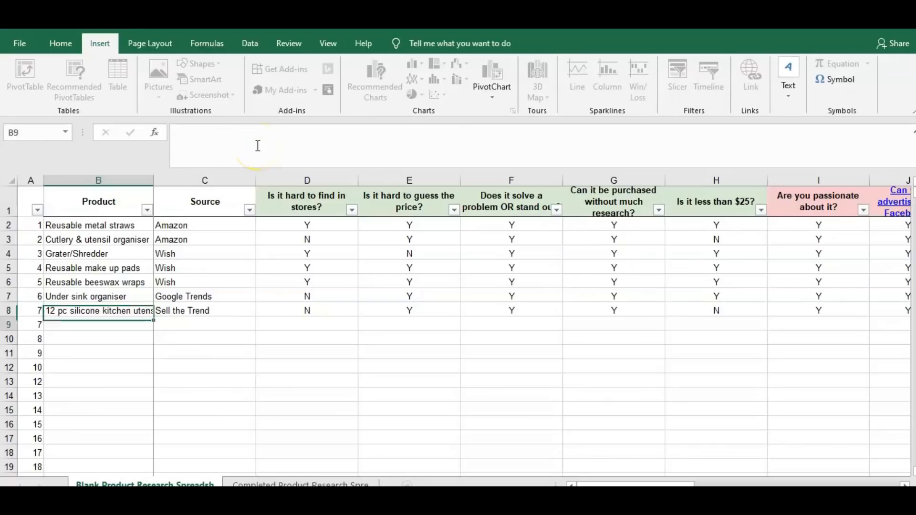
pyautogui.press('Return')
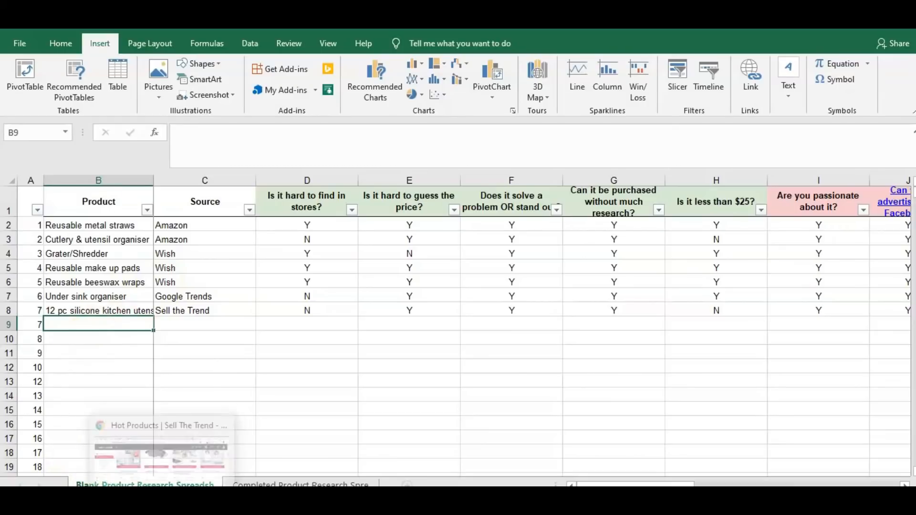
# Switch to SellTheTrend in the browser and open the Nexus On The Rise products
pyautogui.click(210, 435)
pyautogui.scroll(-8, 213, 339)
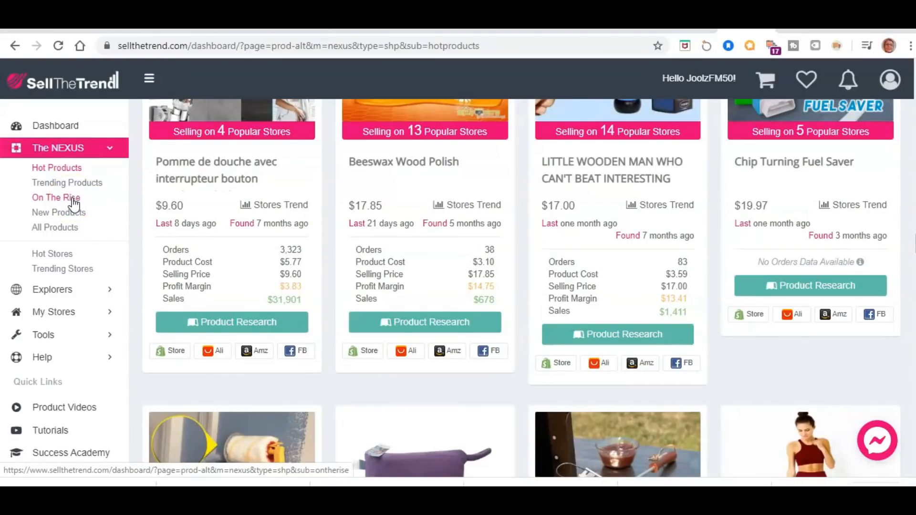
pyautogui.click(72, 197)
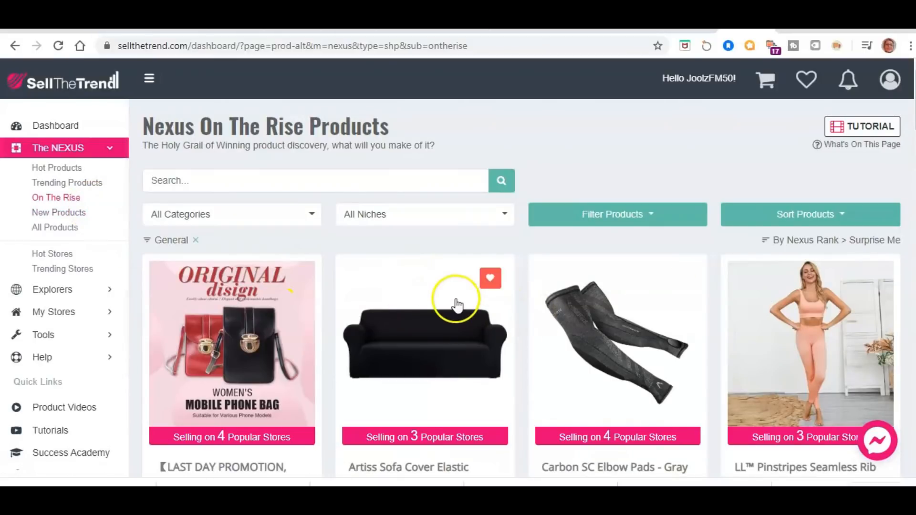
# Examine the On The Rise product cards, comparing images, prices, orders and profit margins for another candidate product
pyautogui.scroll(-1, 437, 317)
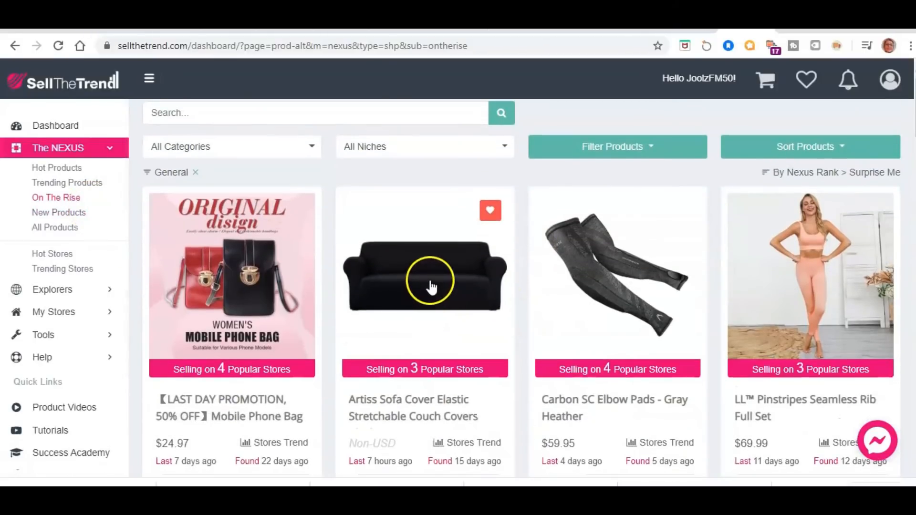
pyautogui.scroll(-2, 430, 287)
pyautogui.scroll(-3, 432, 287)
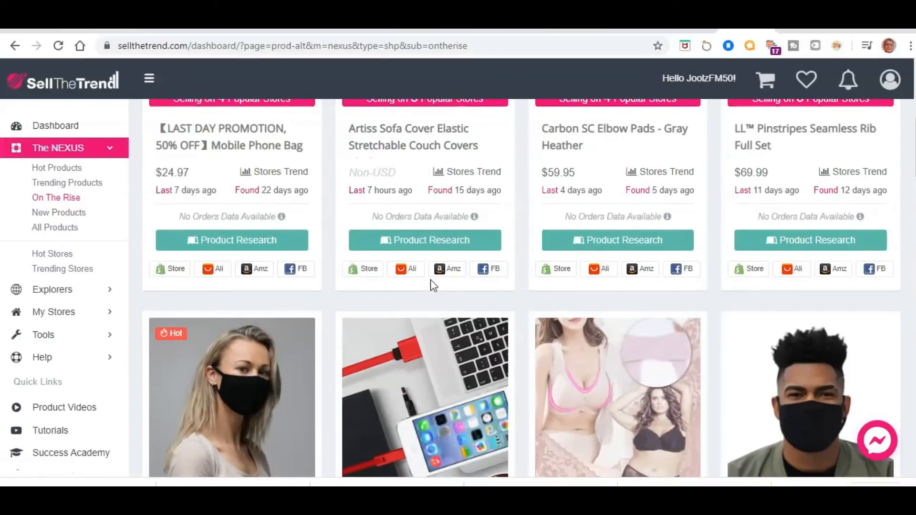
pyautogui.scroll(-1, 432, 286)
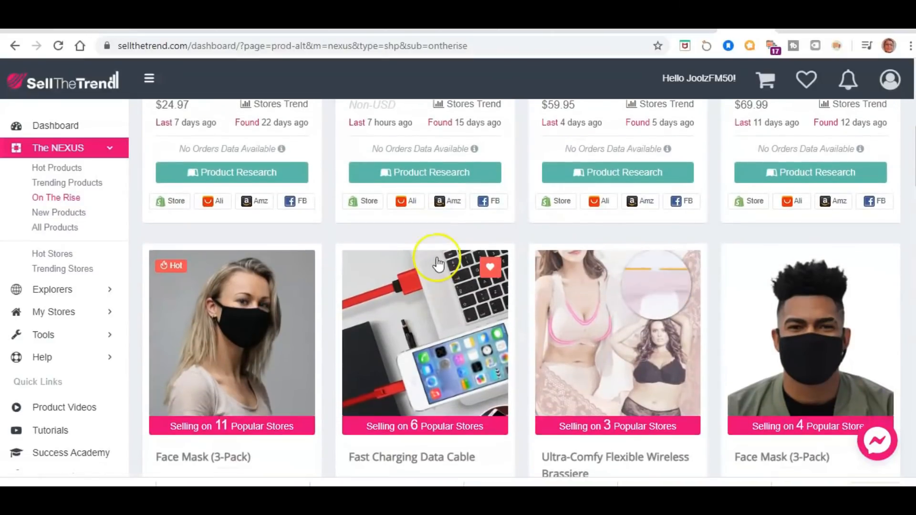
pyautogui.scroll(5, 434, 191)
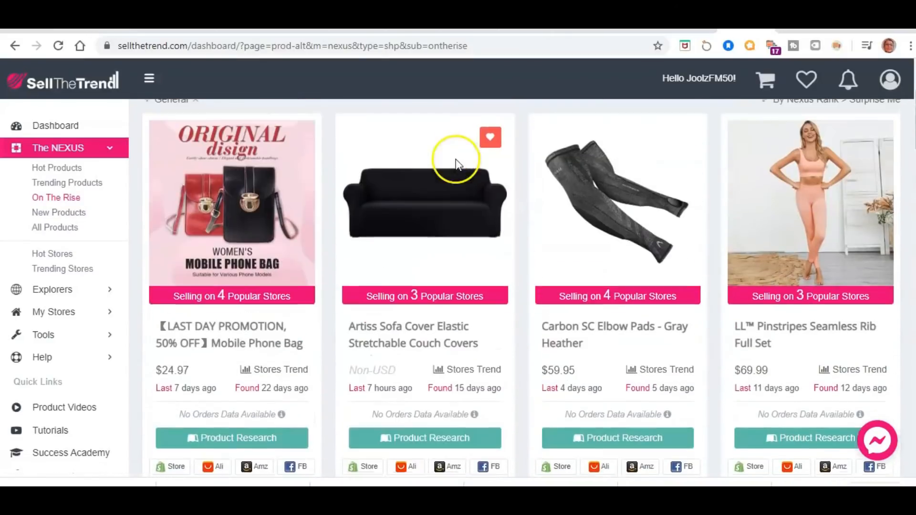
pyautogui.scroll(-6, 439, 222)
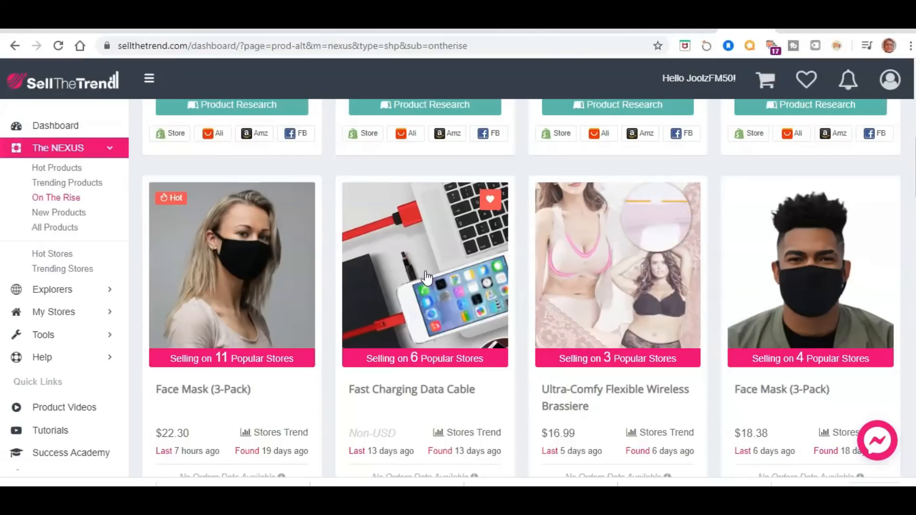
pyautogui.scroll(-4, 426, 277)
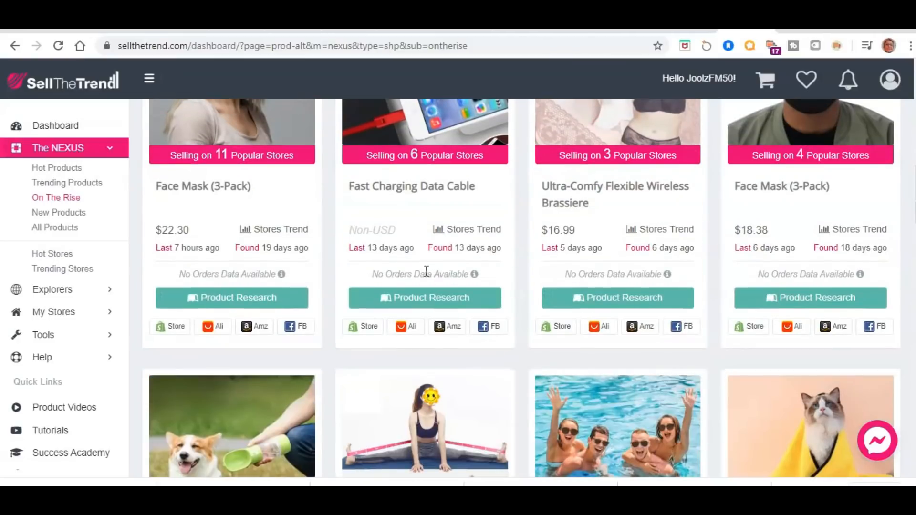
pyautogui.scroll(-4, 426, 270)
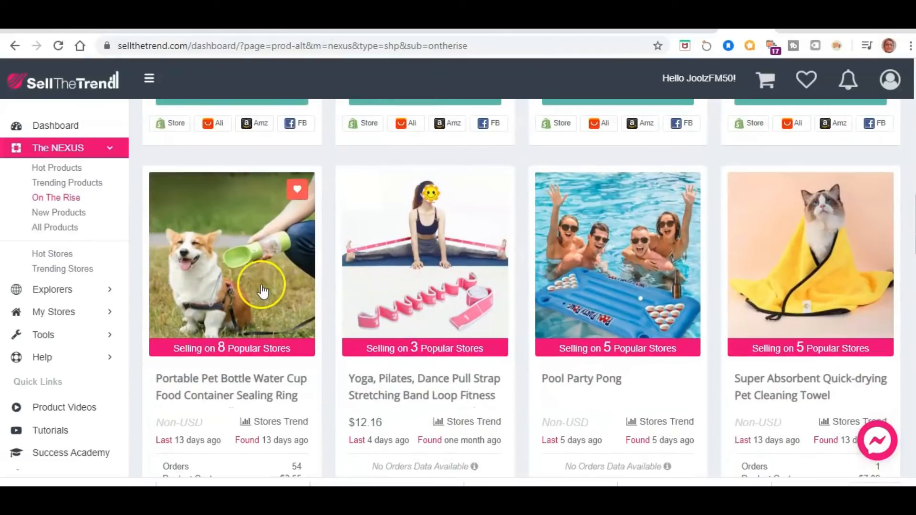
pyautogui.scroll(-3, 256, 282)
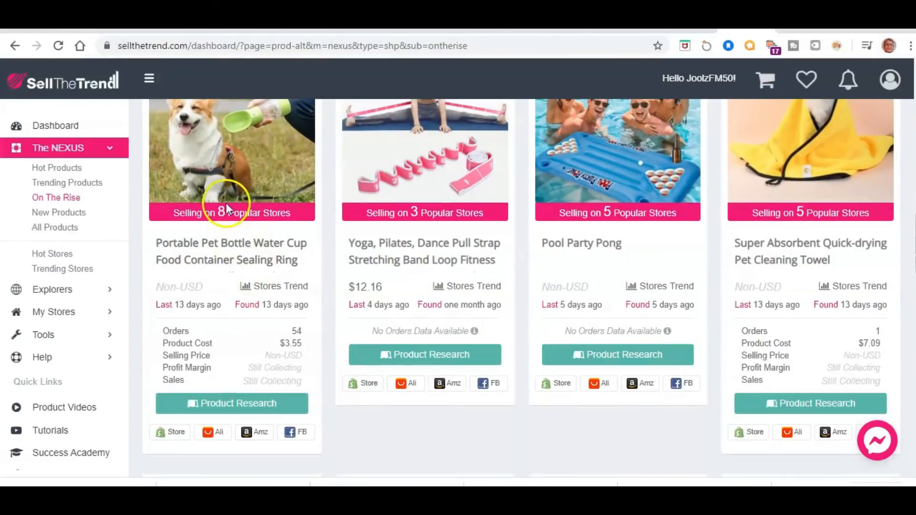
pyautogui.scroll(-8, 716, 253)
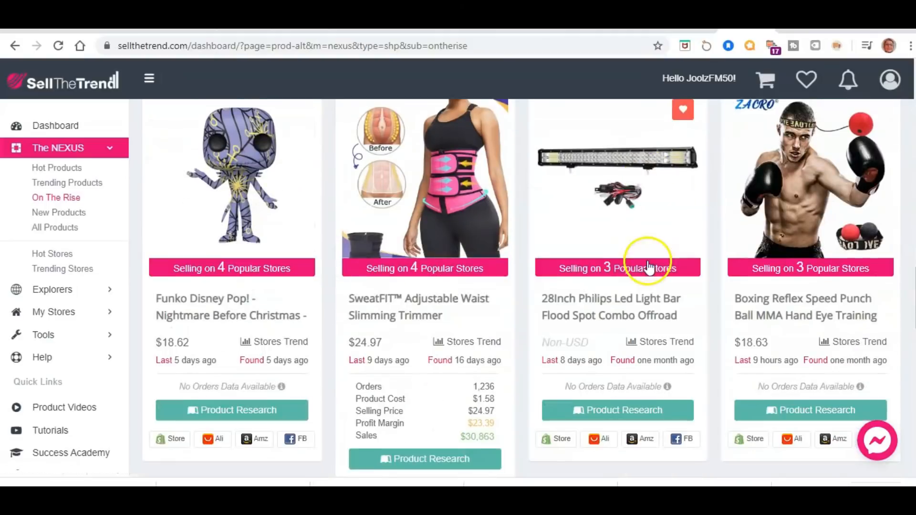
pyautogui.scroll(1, 549, 286)
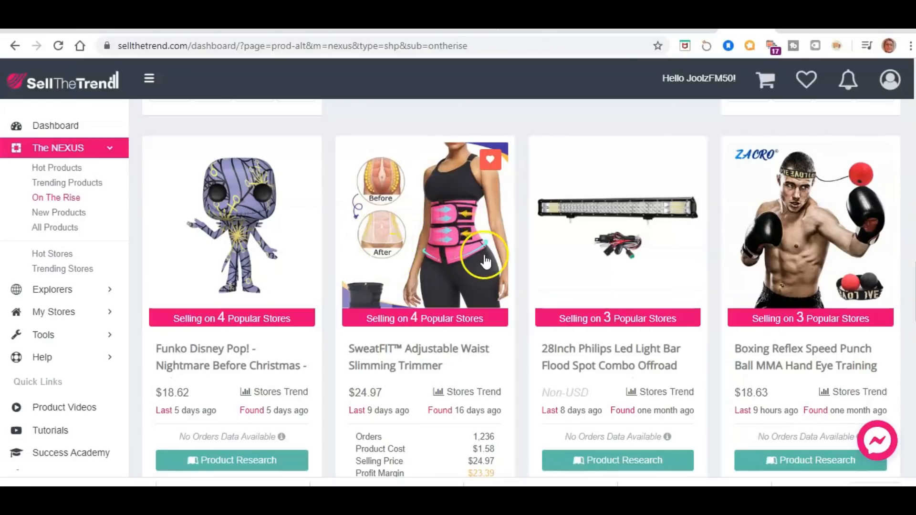
pyautogui.scroll(-1, 477, 258)
pyautogui.scroll(-5, 464, 329)
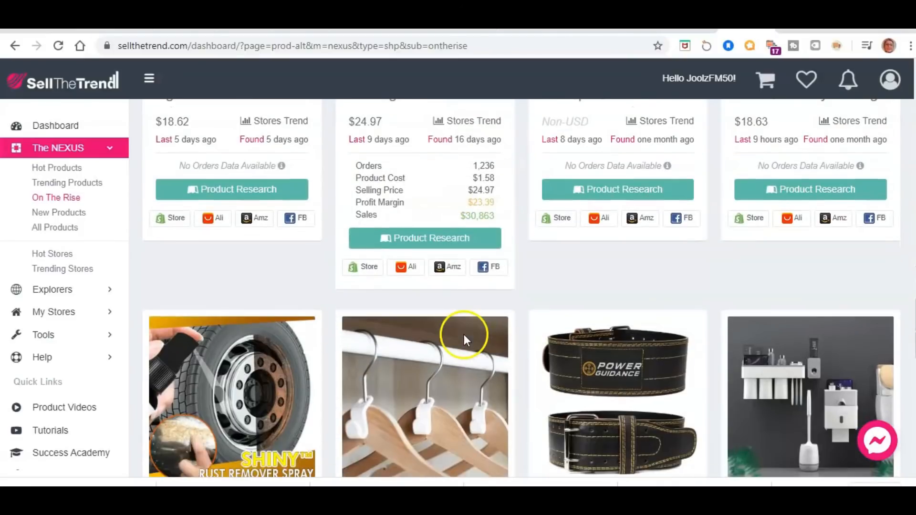
pyautogui.scroll(-5, 569, 303)
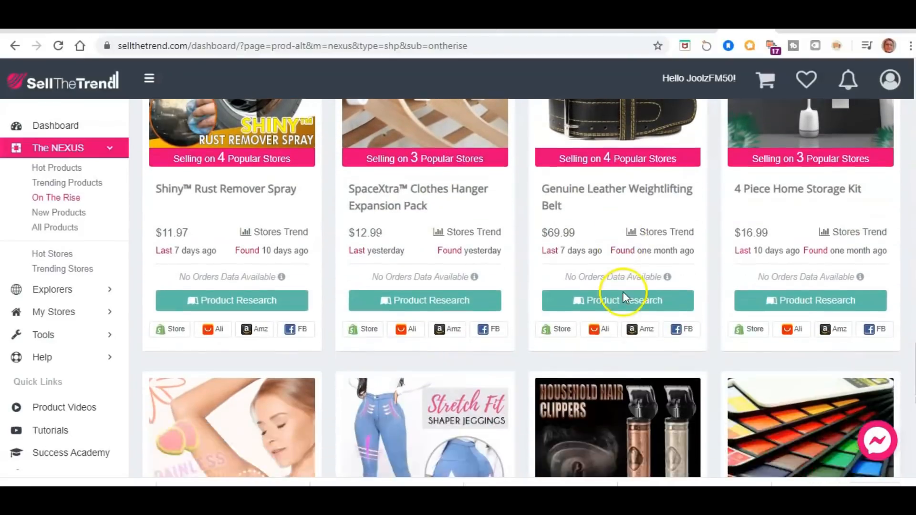
pyautogui.scroll(-2, 767, 341)
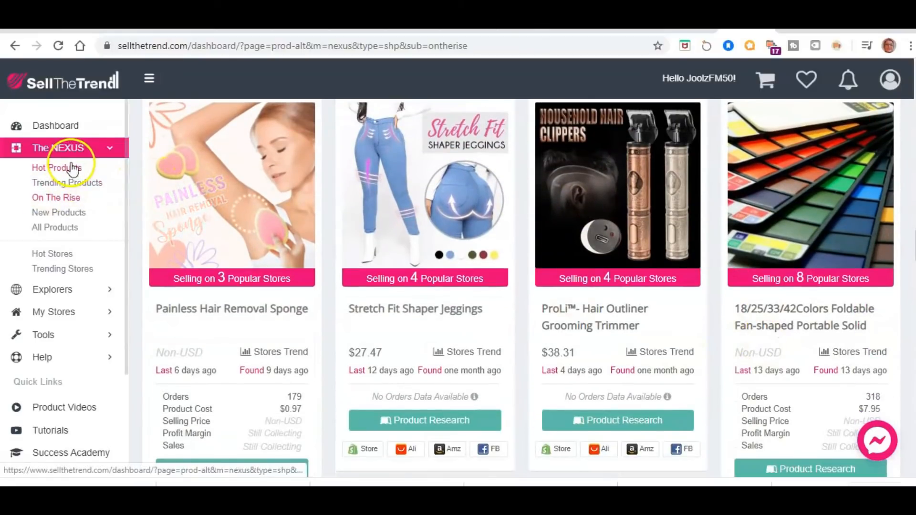
# Open the Nexus Trending Products and filter them to the Home & Garden category
pyautogui.click(72, 183)
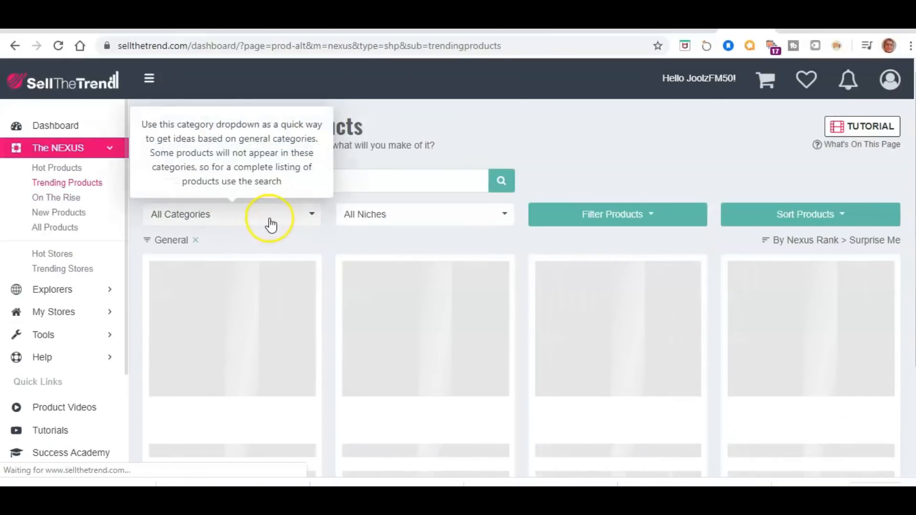
pyautogui.click(277, 221)
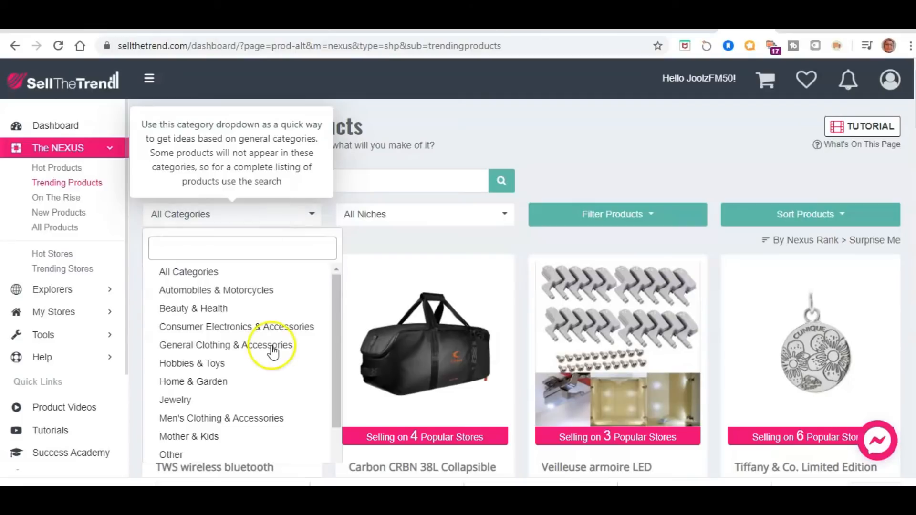
pyautogui.moveTo(336, 322); pyautogui.dragTo(338, 353)
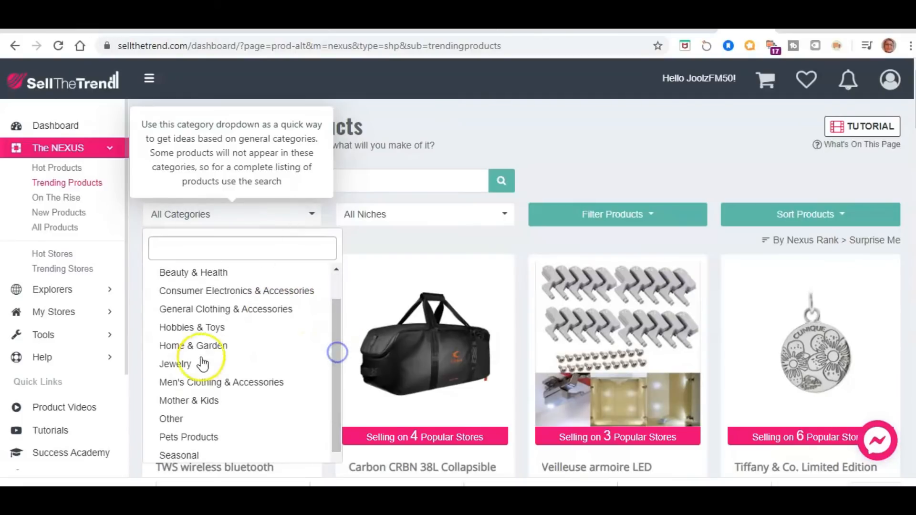
pyautogui.click(207, 346)
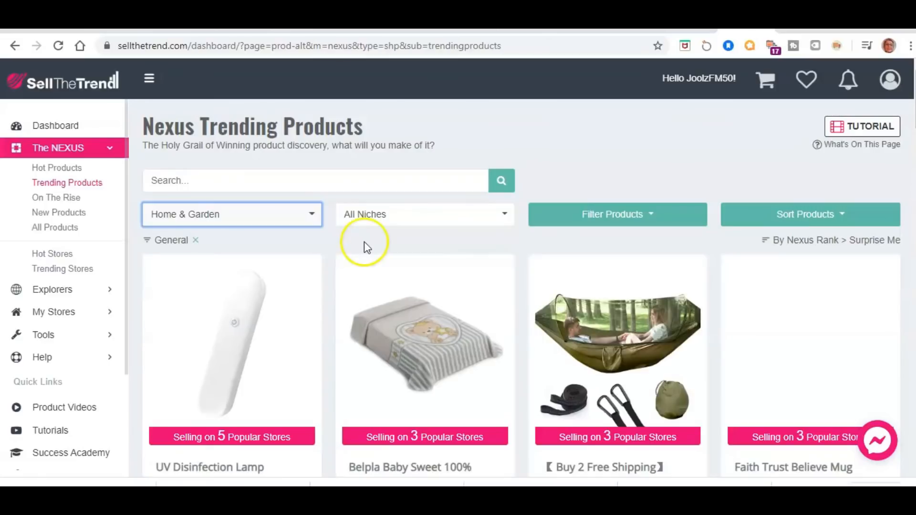
# Check the niche options without choosing one, and examine the Home & Garden trending products as far as the LED moon Lamp and Mini Triangle Cleaning Mop
pyautogui.click(406, 223)
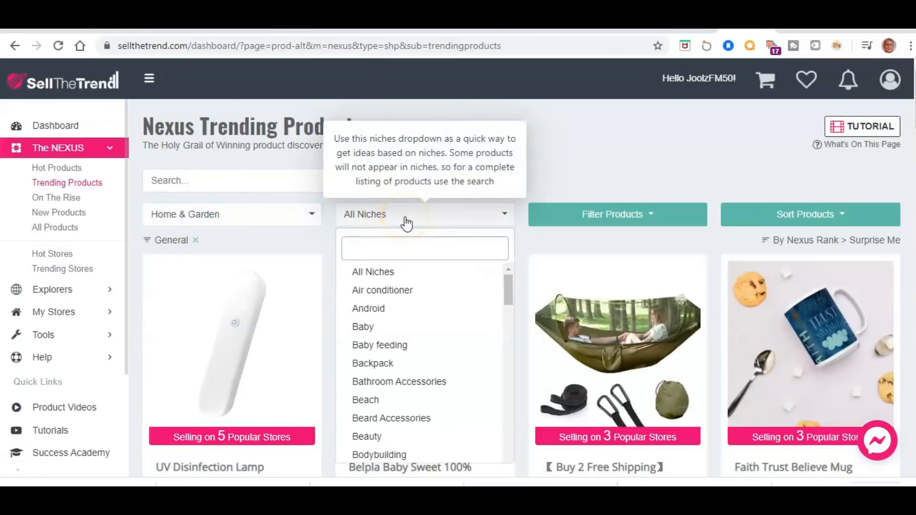
pyautogui.click(406, 222)
pyautogui.click(406, 223)
pyautogui.click(406, 222)
pyautogui.scroll(-2, 423, 306)
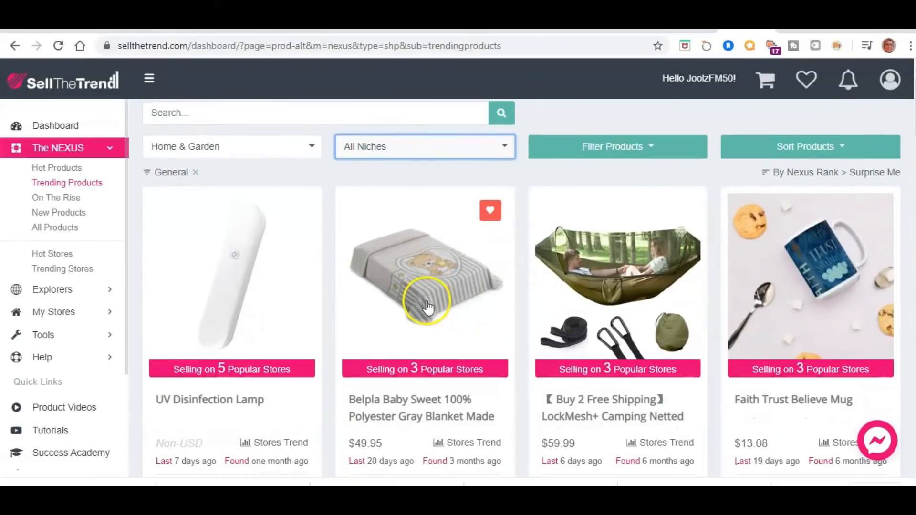
pyautogui.scroll(-2, 621, 292)
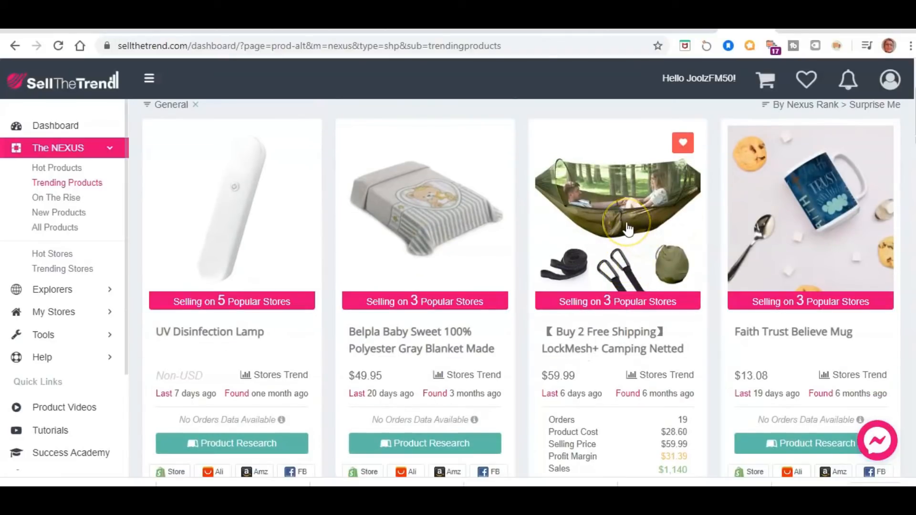
pyautogui.scroll(-2, 628, 230)
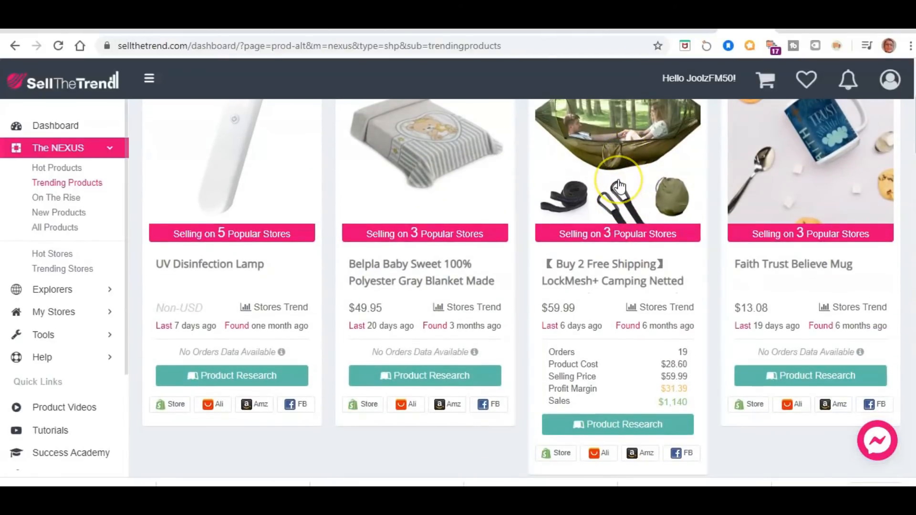
pyautogui.scroll(-15, 469, 306)
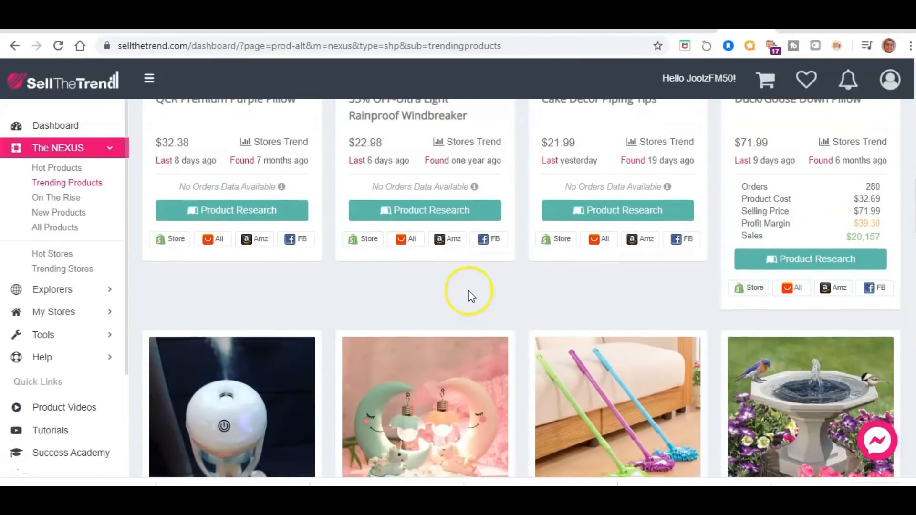
pyautogui.scroll(-3, 469, 291)
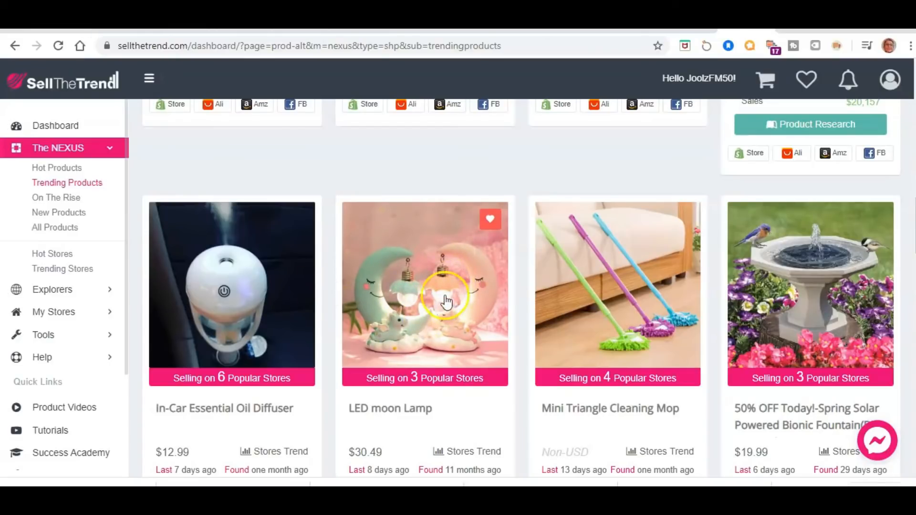
pyautogui.scroll(-3, 450, 300)
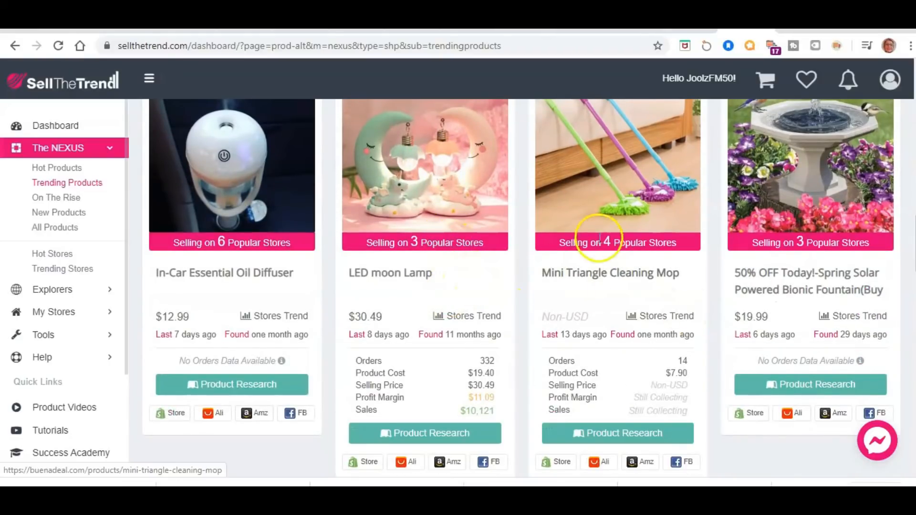
# Examine the next Home & Garden trending products up to the saengQ Electric Humidifier Essential Aroma Oil Diffuser, checking orders, cost, price and profit margin
pyautogui.scroll(-10, 622, 224)
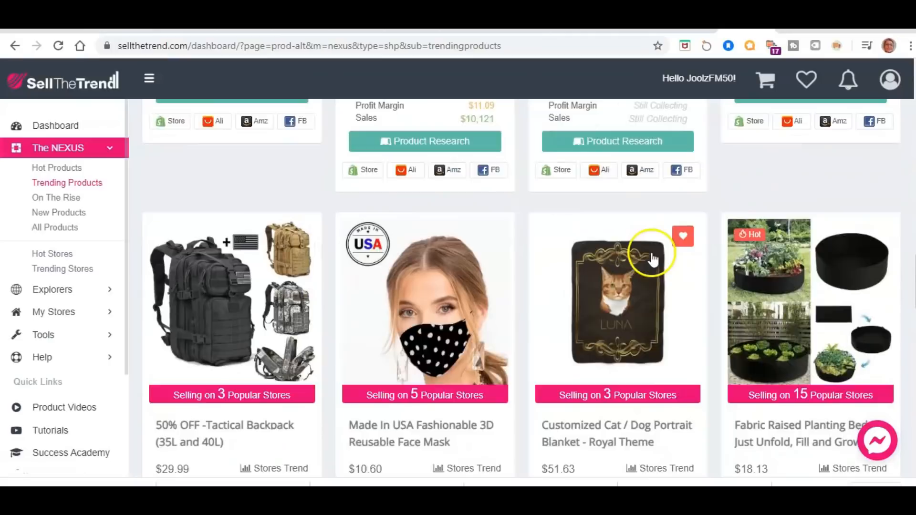
pyautogui.scroll(-3, 418, 222)
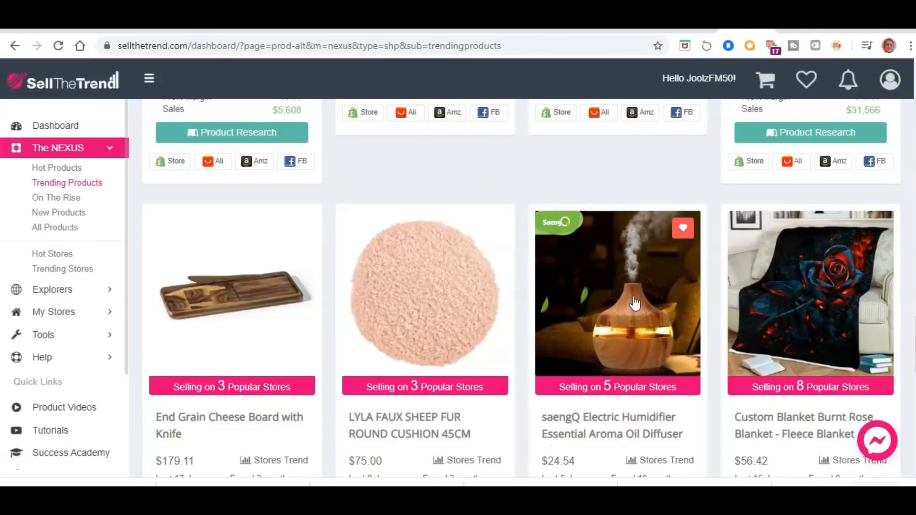
pyautogui.scroll(-3, 635, 303)
pyautogui.click(639, 201)
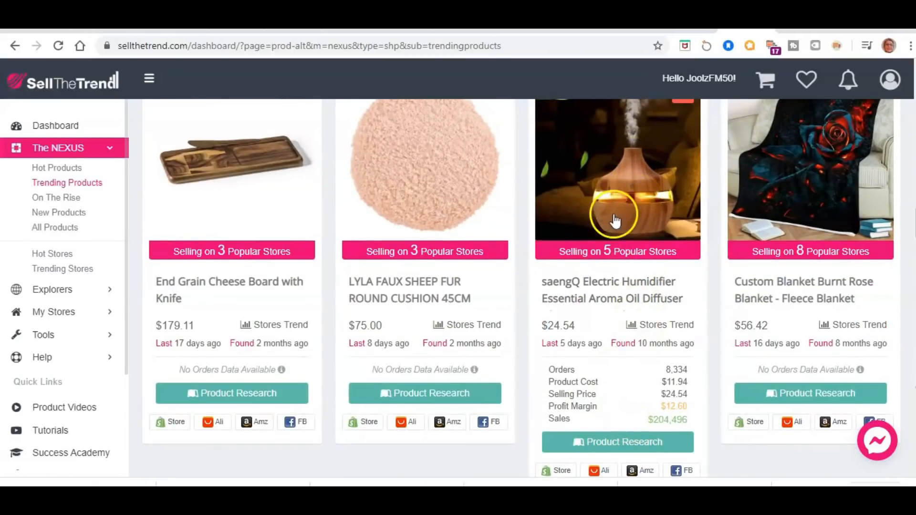
pyautogui.scroll(-8, 665, 194)
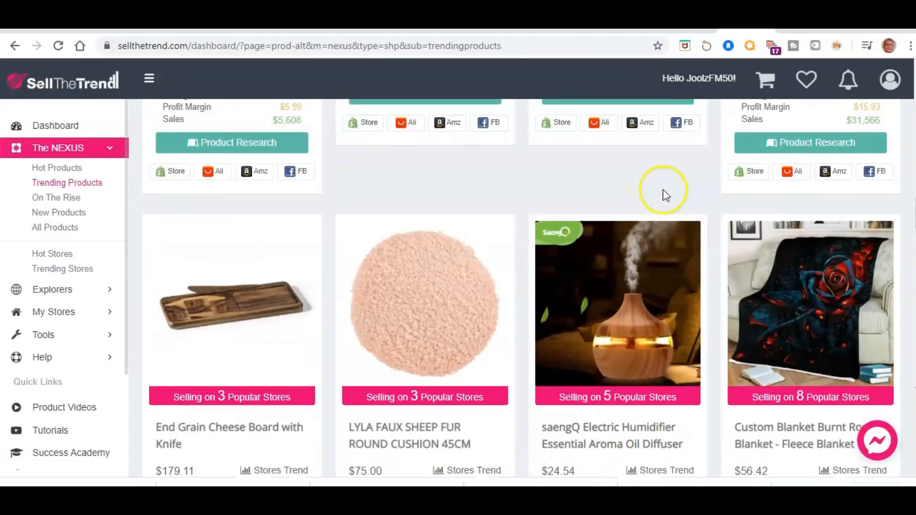
pyautogui.scroll(7, 736, 191)
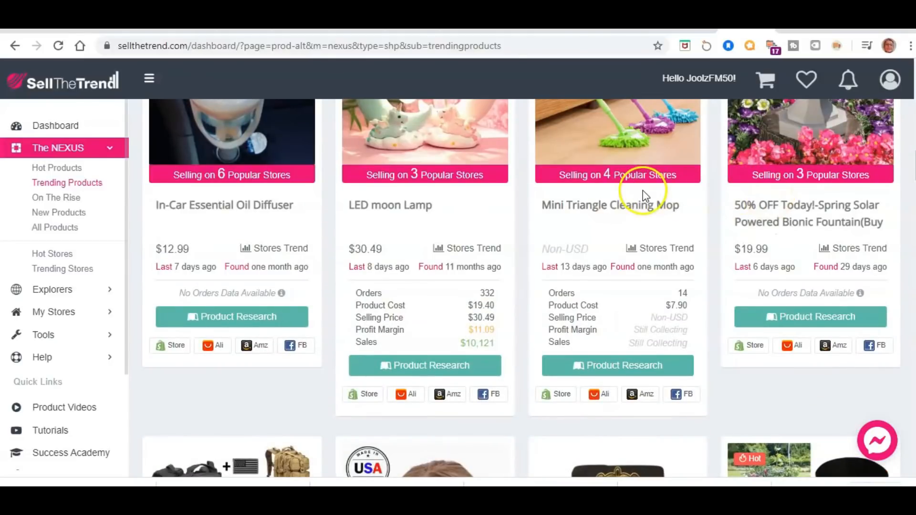
pyautogui.scroll(-15, 643, 190)
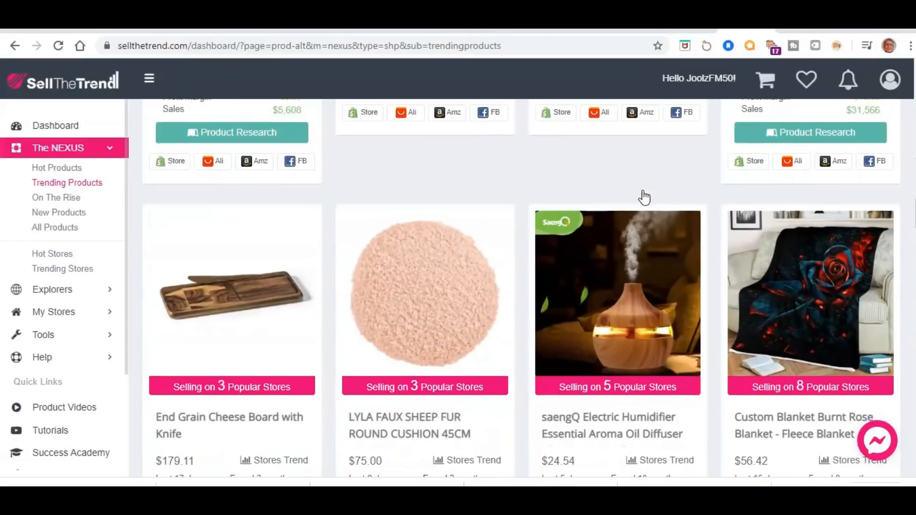
pyautogui.scroll(-3, 644, 196)
pyautogui.scroll(4, 634, 237)
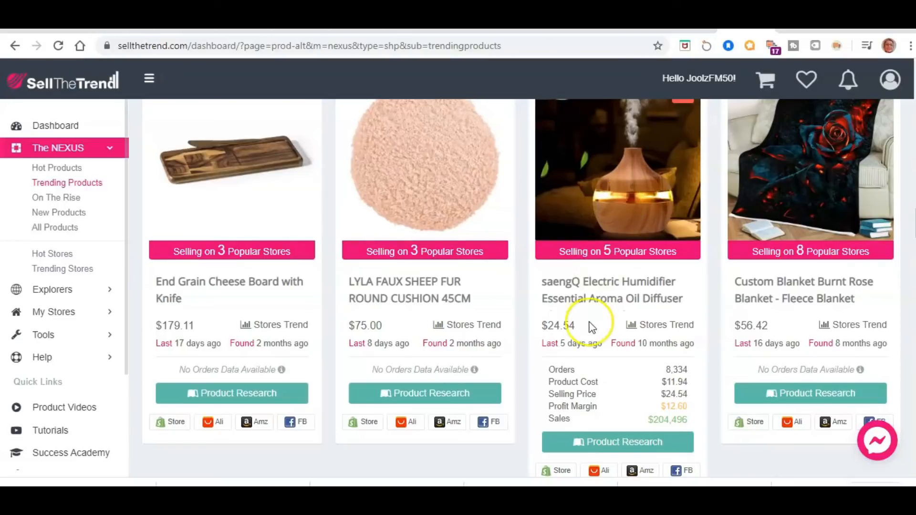
pyautogui.scroll(-1, 637, 243)
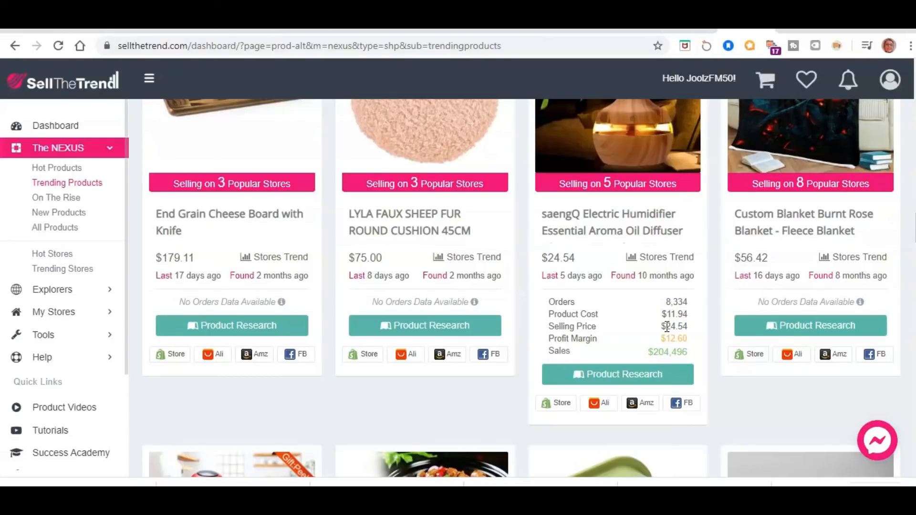
# Compare the kitchen products after it, including the 9 in 1 Vegetable Cutter and Meatballs Fish Balls Maker, and return to the saengQ humidifier
pyautogui.scroll(-4, 612, 338)
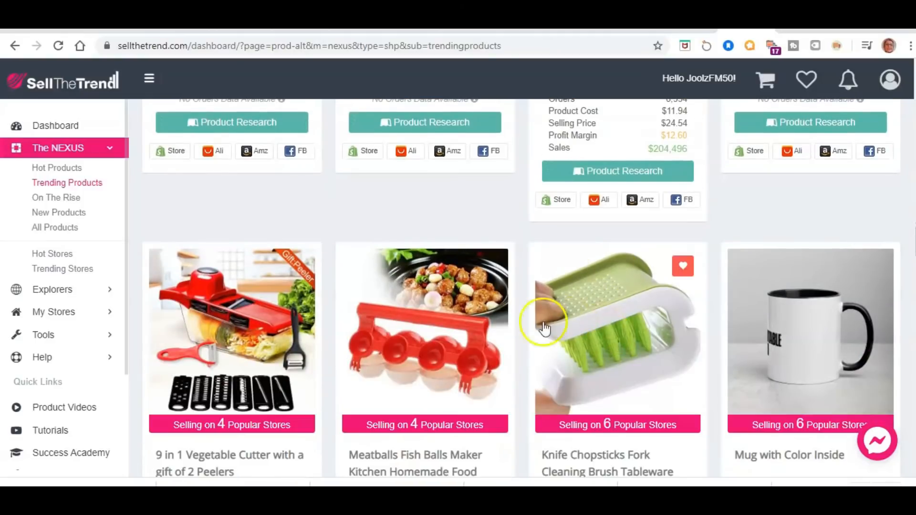
pyautogui.scroll(-3, 633, 299)
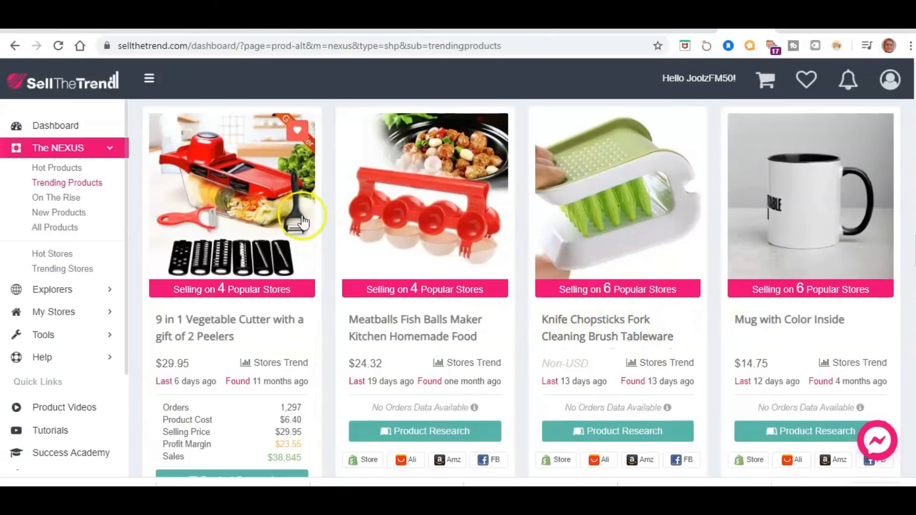
pyautogui.scroll(-1, 267, 383)
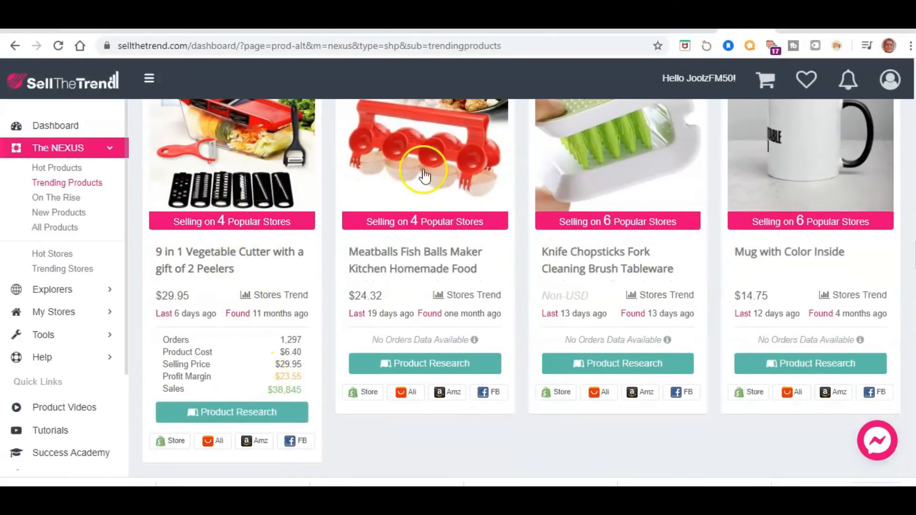
pyautogui.scroll(-5, 425, 177)
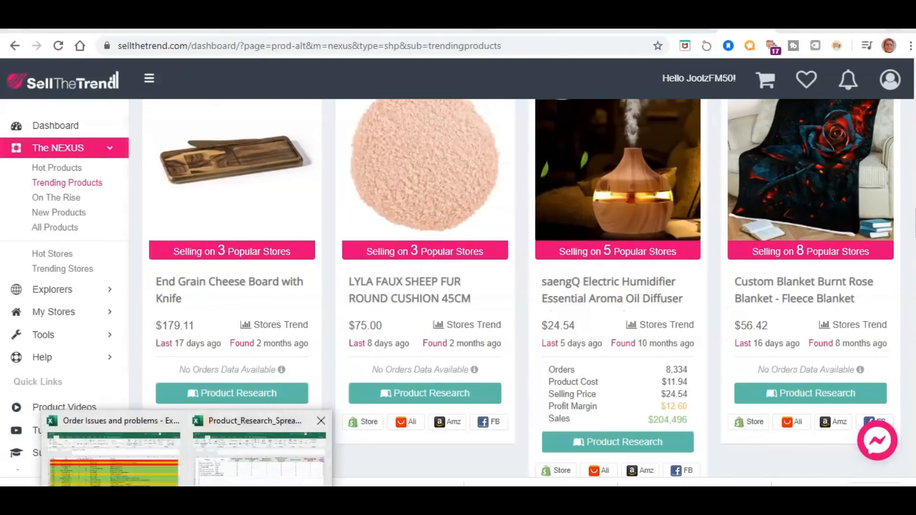
# Switch to the product research spreadsheet in Excel and add "Humidfier and diffuser" in row 9 with the source "Sell the Trend"
pyautogui.click(244, 483)
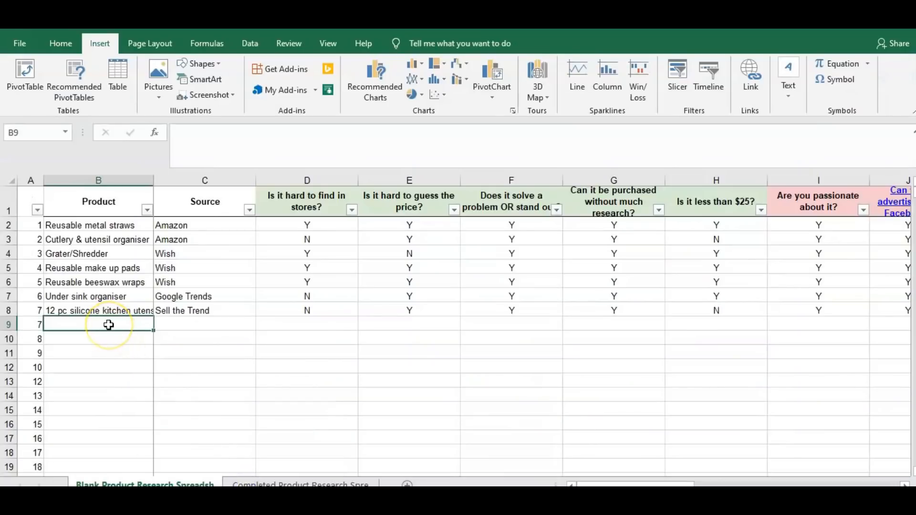
pyautogui.write('Hu')
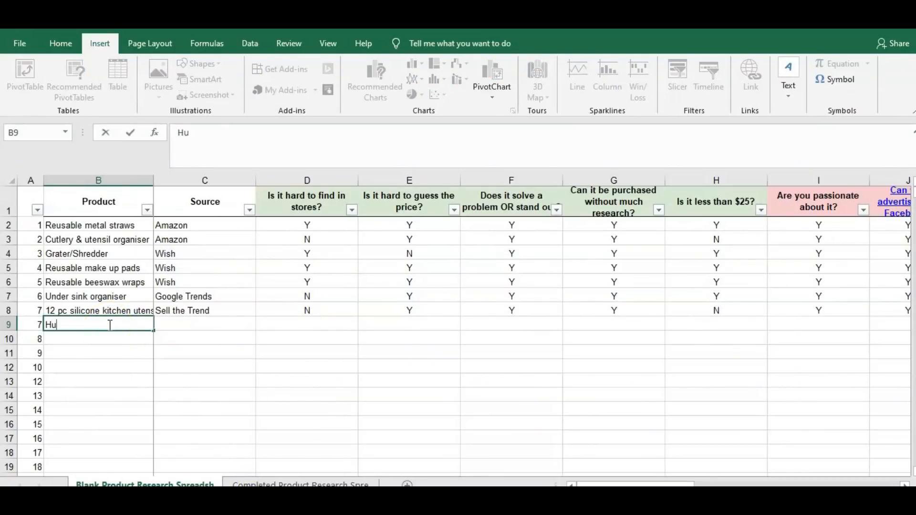
pyautogui.write('midfier and ')
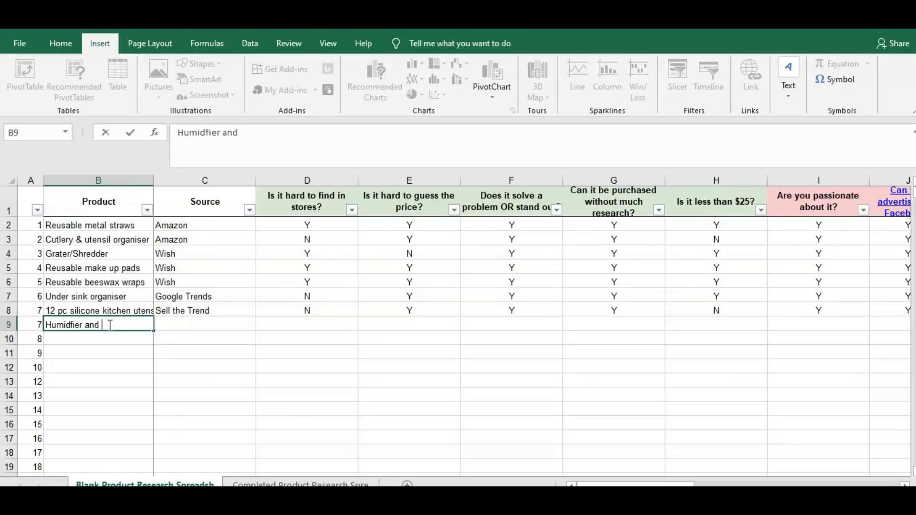
pyautogui.write('diffuser')
pyautogui.click(198, 325)
pyautogui.write('Sell the Trend')
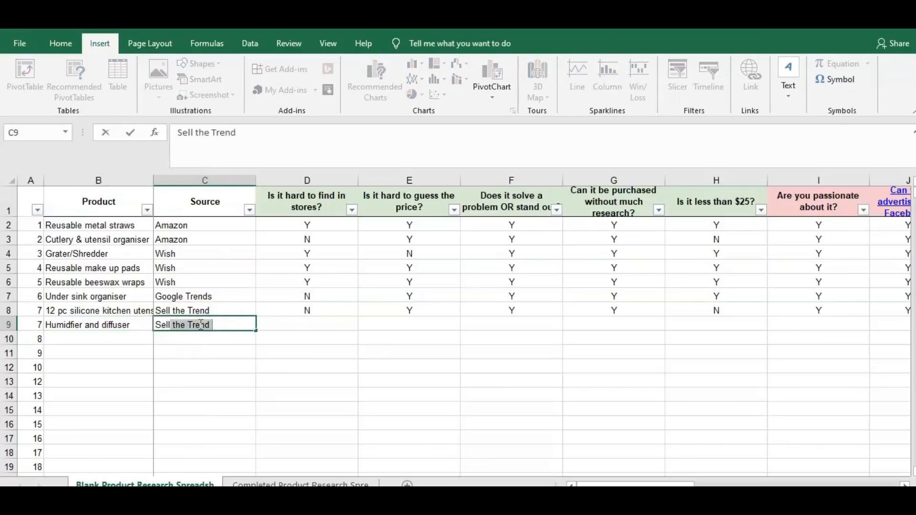
pyautogui.press('Tab')
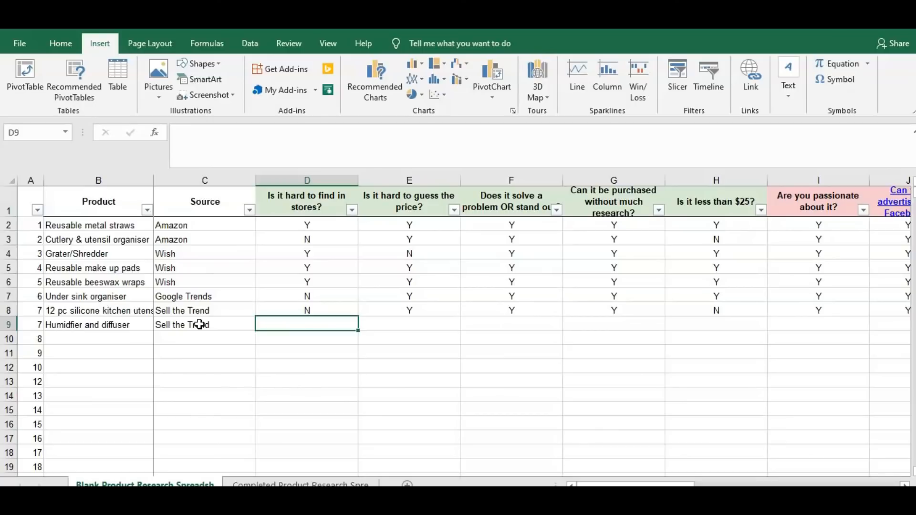
# Answer Y for the humidifier on hard to find in stores, hard to guess the price, solves a problem, and purchased without much research
pyautogui.write('Y')
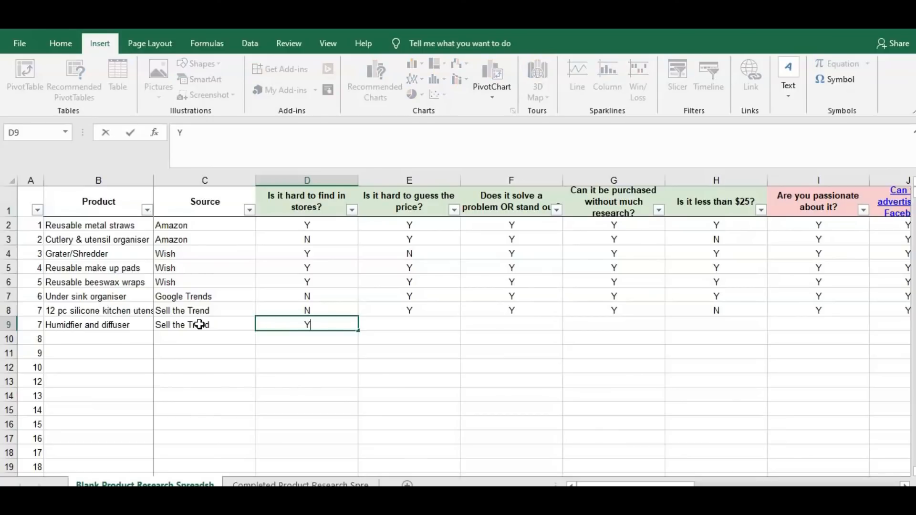
pyautogui.press('Tab')
pyautogui.write('Y')
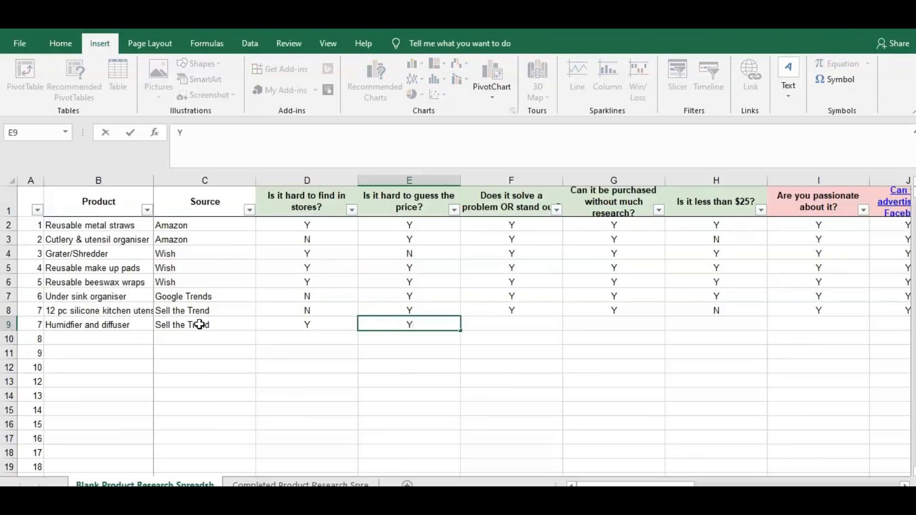
pyautogui.press('Tab')
pyautogui.write('Y')
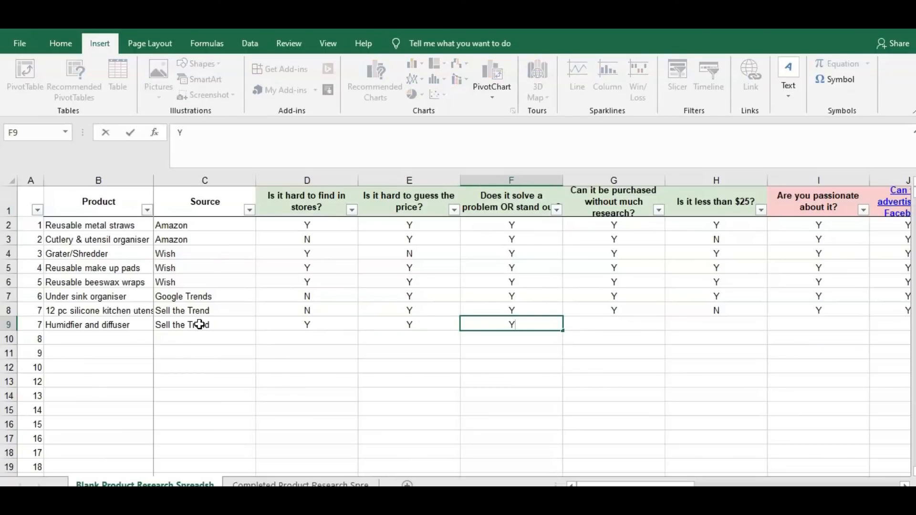
pyautogui.press('Tab')
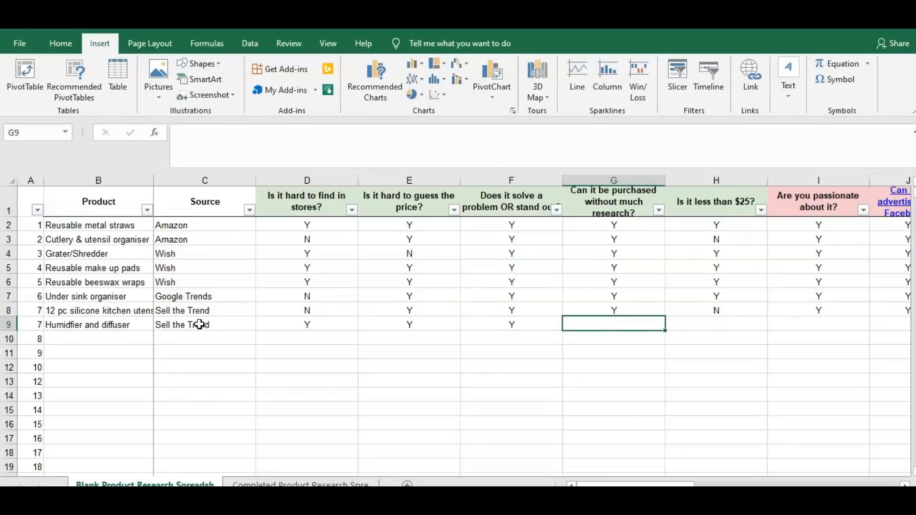
pyautogui.write('Y')
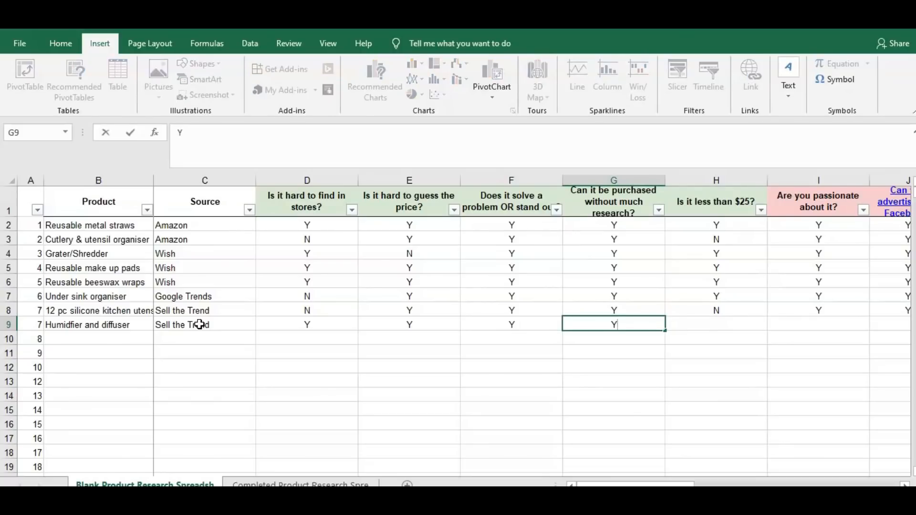
pyautogui.press('Tab')
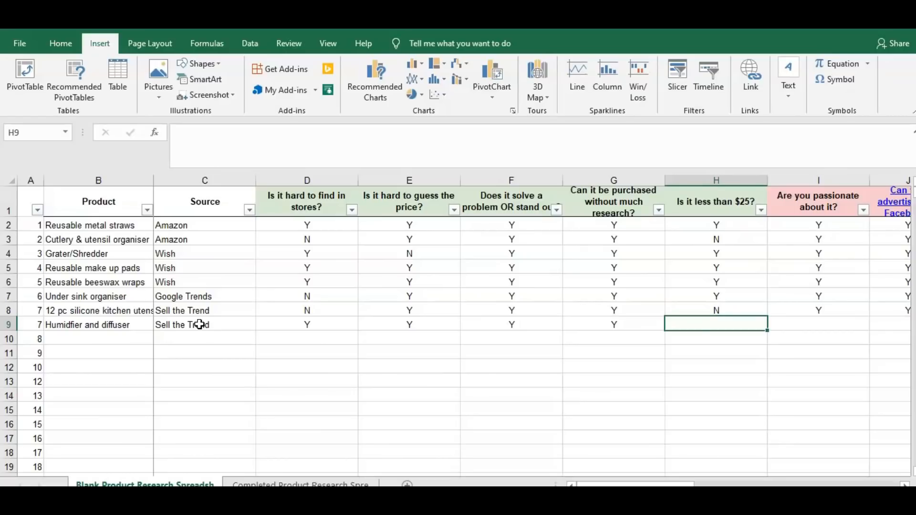
# Answer Y for the humidifier on costing less than $25, being passionate about it, and being able to advertise it on Facebook
pyautogui.write('y')
pyautogui.press('BackSpace')
pyautogui.write('Y')
pyautogui.press('Tab')
pyautogui.write('Y')
pyautogui.press('Tab')
pyautogui.write('Y')
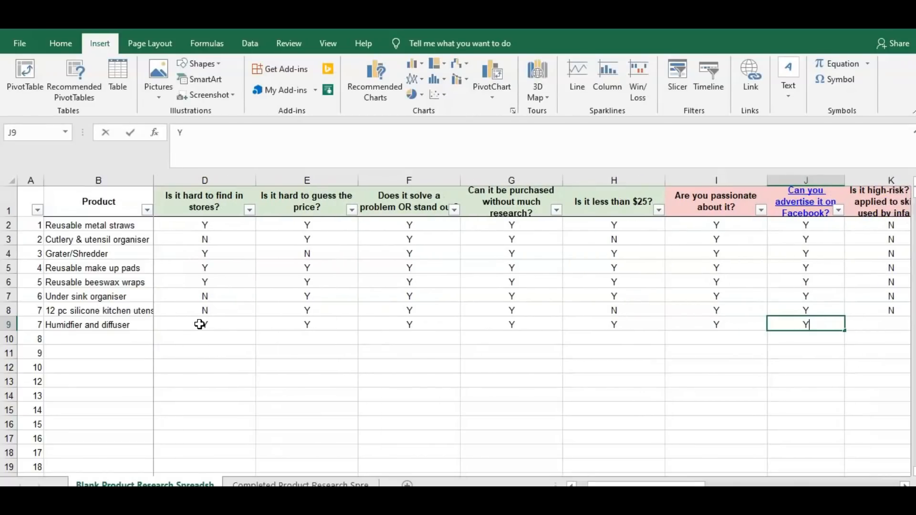
pyautogui.press('Tab')
# Answer N for the humidifier in the high-risk column and return to the start of its row
pyautogui.rightClick(200, 324)
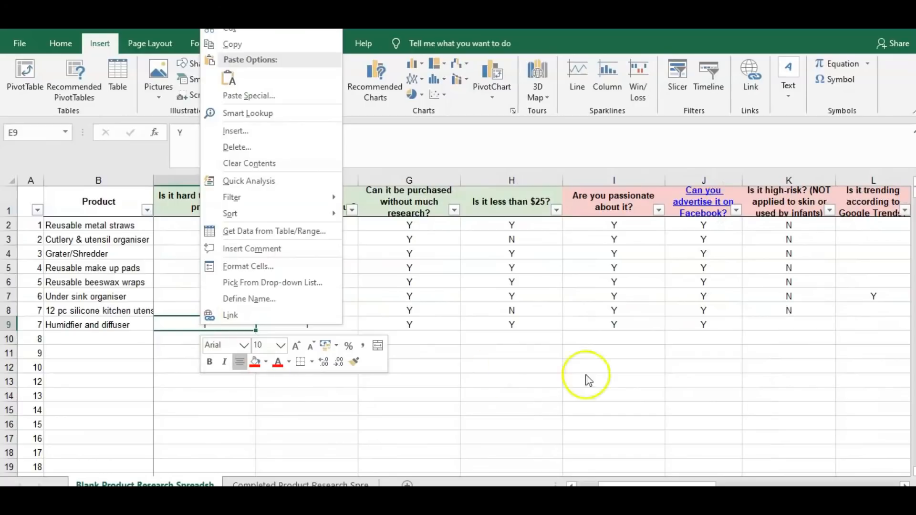
pyautogui.click(796, 317)
pyautogui.click(790, 326)
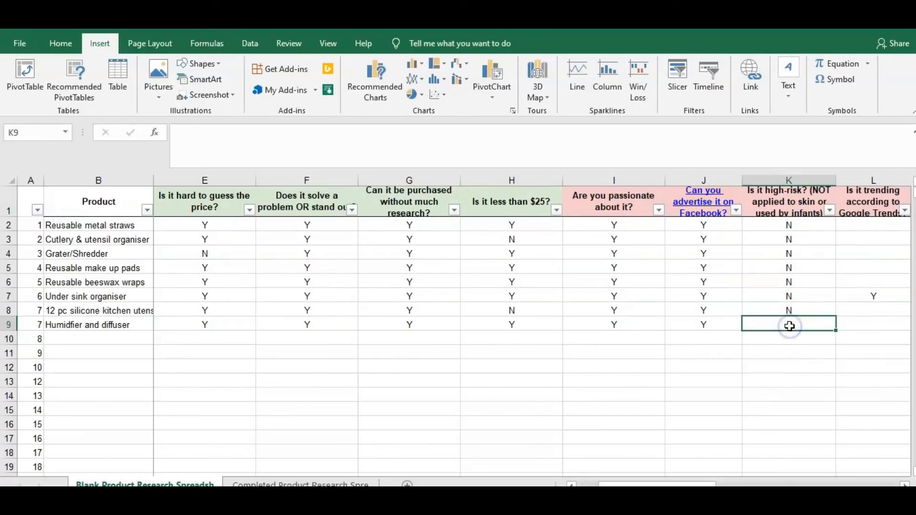
pyautogui.write('N')
pyautogui.press('Tab')
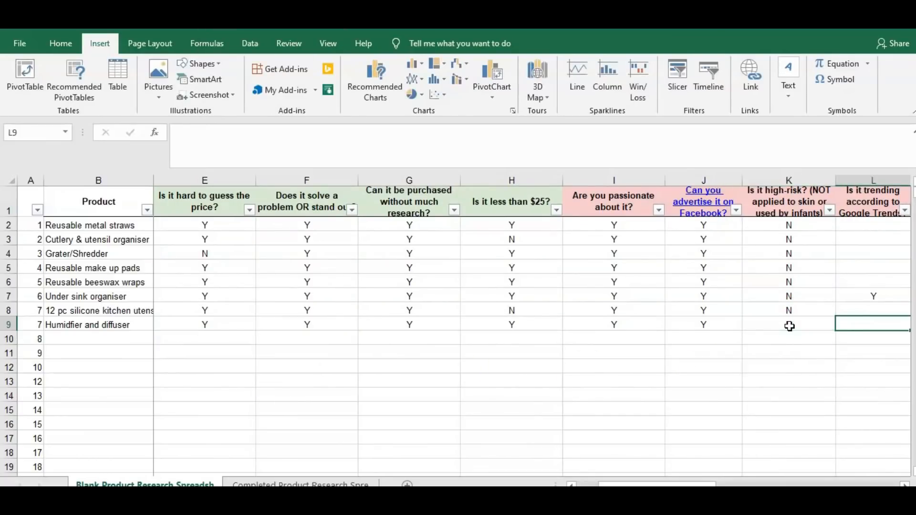
pyautogui.press('Left')
pyautogui.press('Left')
pyautogui.press('Left')
pyautogui.press('Left')
pyautogui.press('Left')
pyautogui.press('Left')
pyautogui.press('Left')
pyautogui.press('Left')
pyautogui.press('Left')
pyautogui.press('Left')
pyautogui.press('Left')
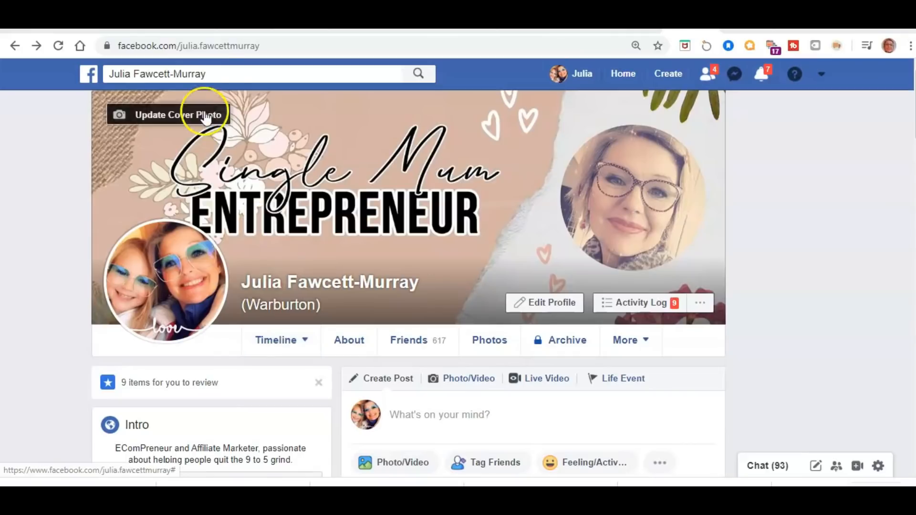
# Switch to Facebook in the browser and search for "reusable 50 off"
pyautogui.click(221, 75)
pyautogui.write('reusa')
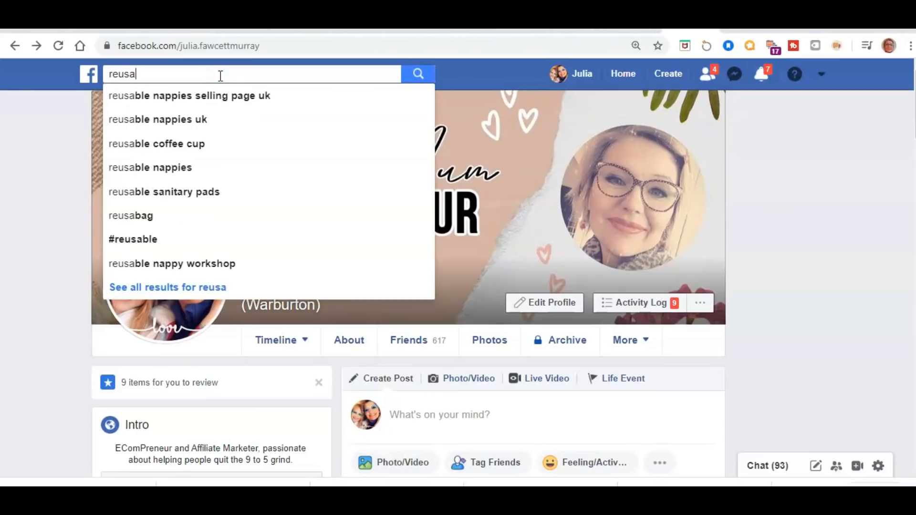
pyautogui.write('ble 50 o')
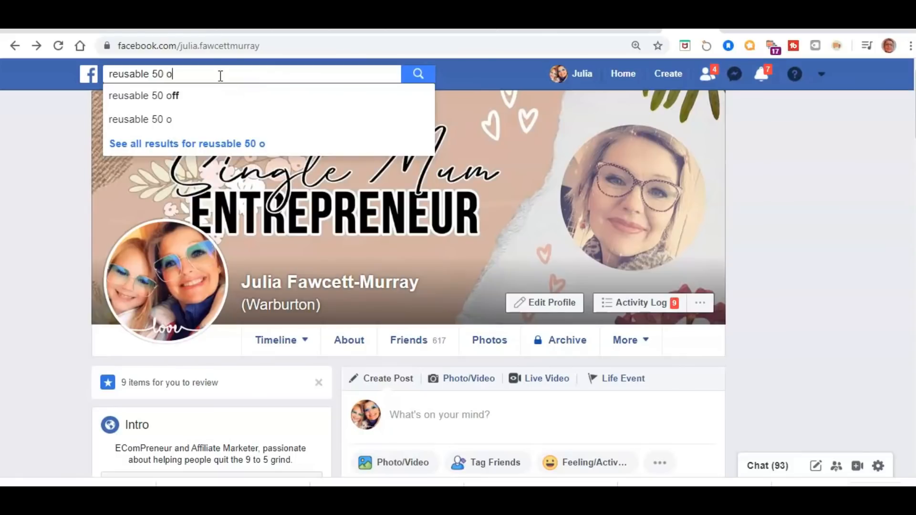
pyautogui.write('ff')
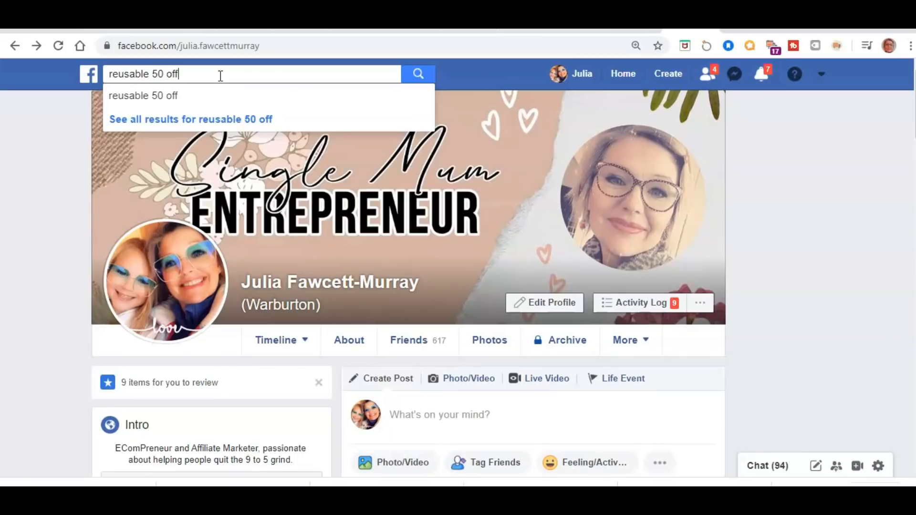
pyautogui.press('Return')
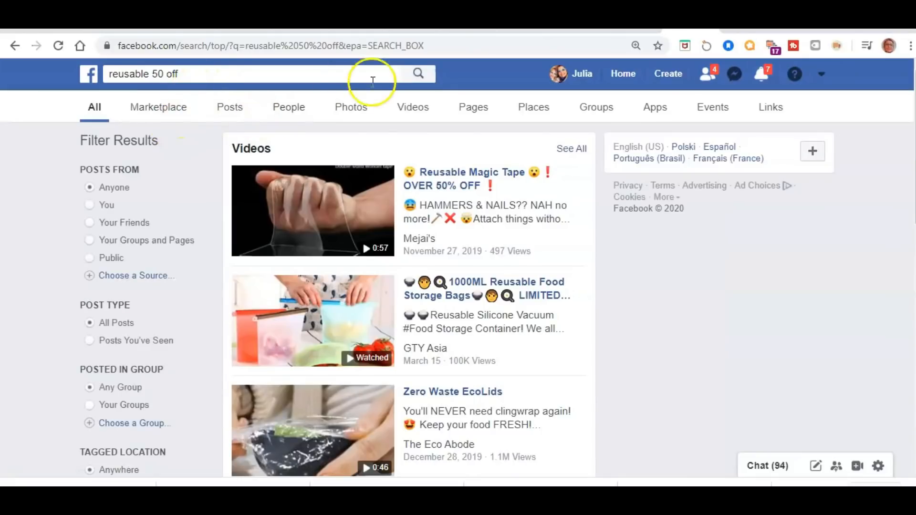
# Limit the Facebook search results to videos posted this month and look through the product adverts listed
pyautogui.click(415, 115)
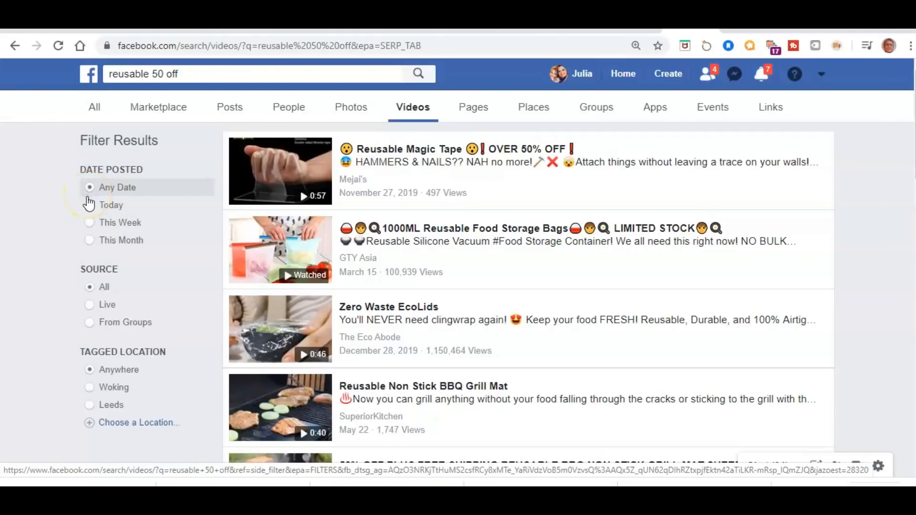
pyautogui.click(89, 242)
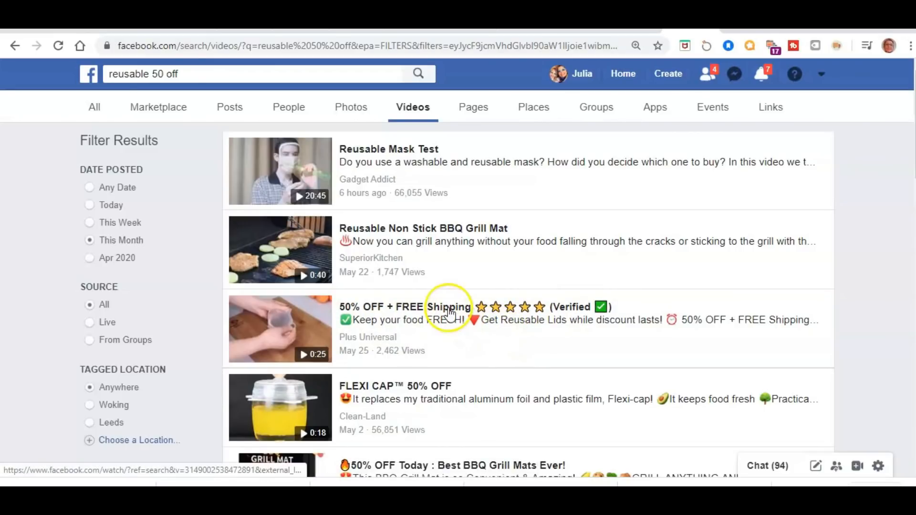
pyautogui.scroll(-1, 508, 341)
pyautogui.scroll(-2, 507, 341)
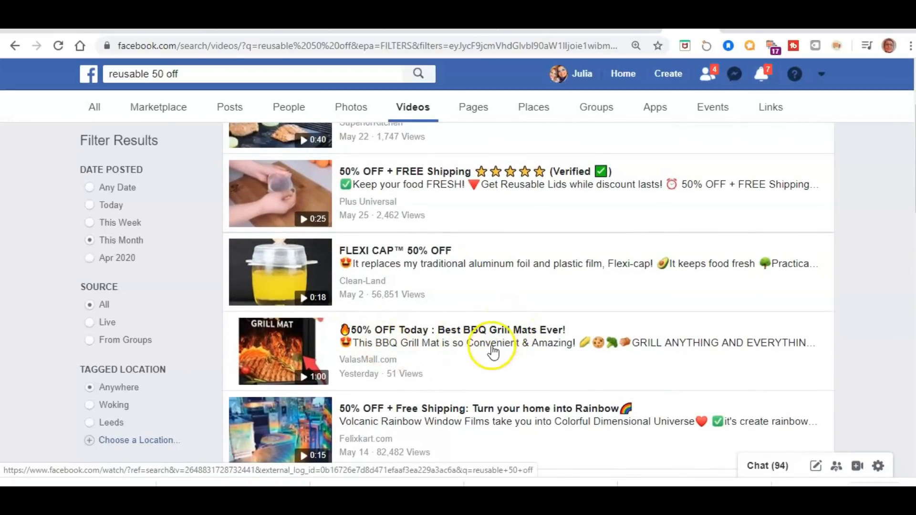
# Look through the Facebook video results for "reusable free shipping" and open the Ewarehaus reusable lids advert
pyautogui.scroll(-2, 493, 352)
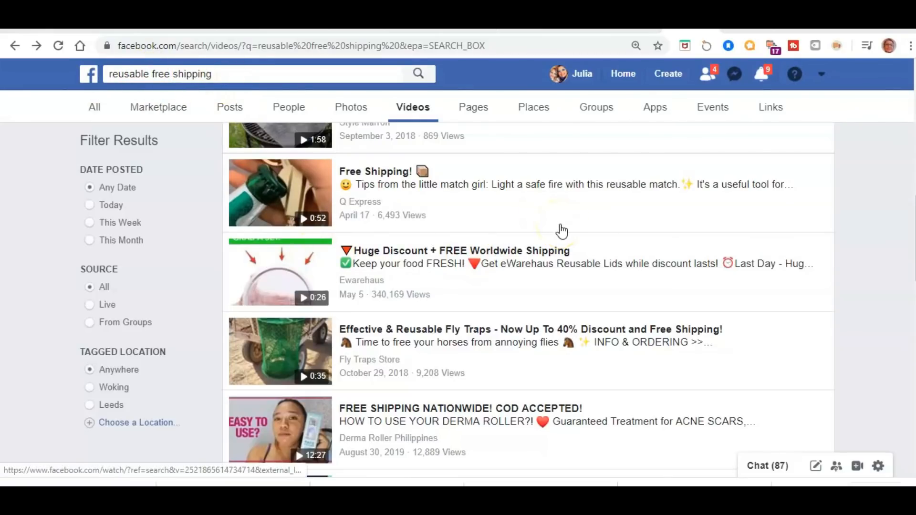
pyautogui.click(529, 308)
pyautogui.click(531, 292)
pyautogui.scroll(-3, 531, 297)
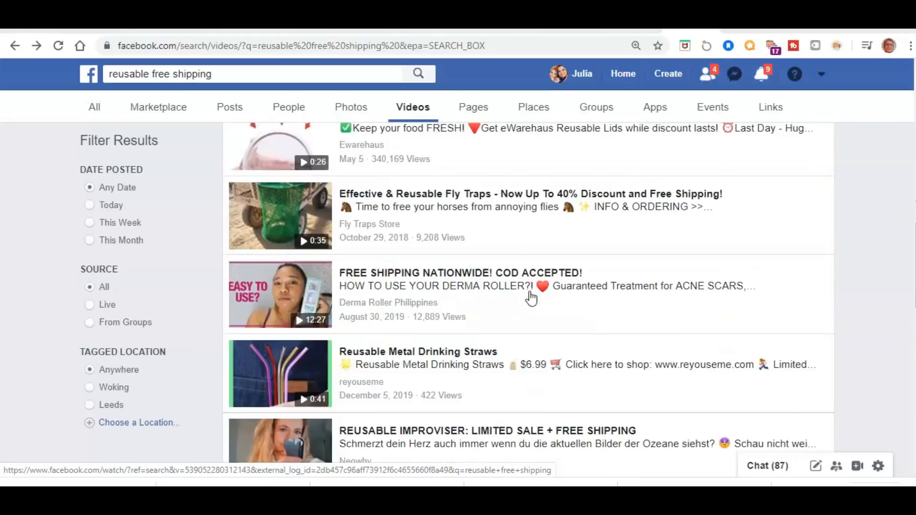
pyautogui.scroll(1, 552, 286)
pyautogui.click(574, 282)
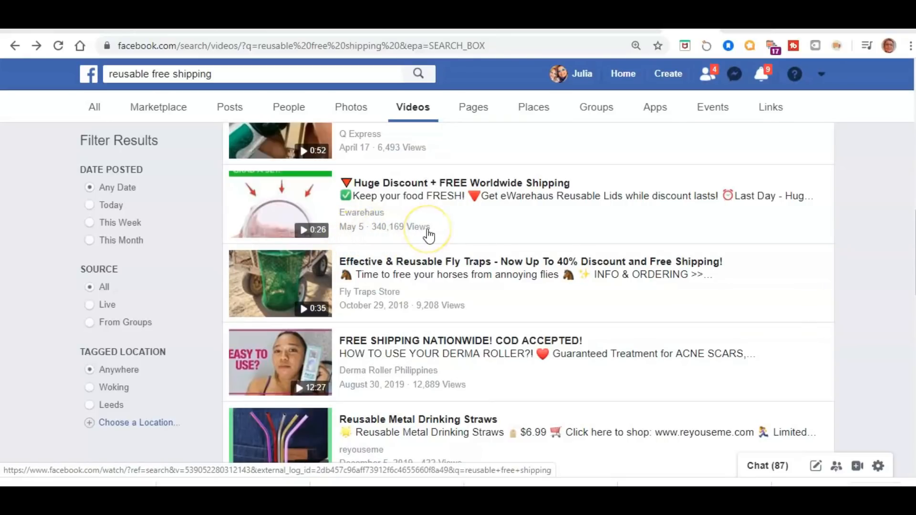
pyautogui.click(484, 189)
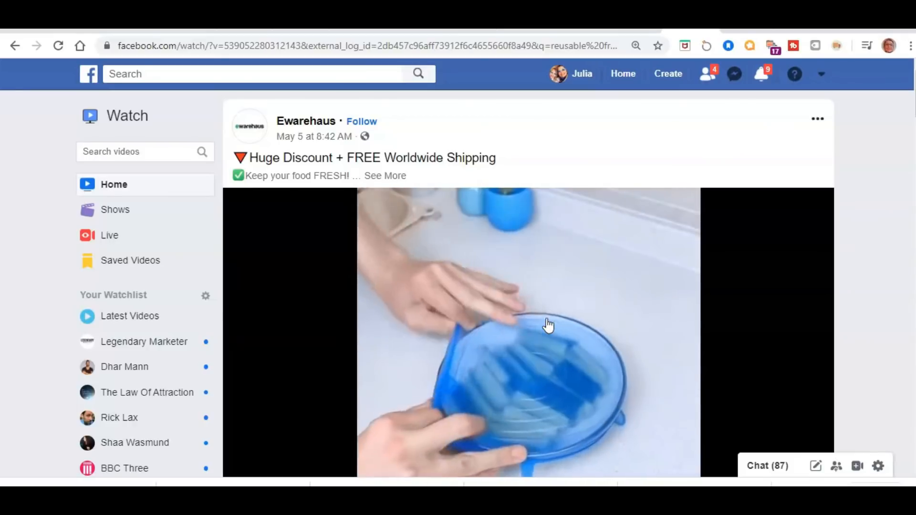
# Expand the Ewarehaus advert's description and follow its link to the lids product page
pyautogui.click(427, 249)
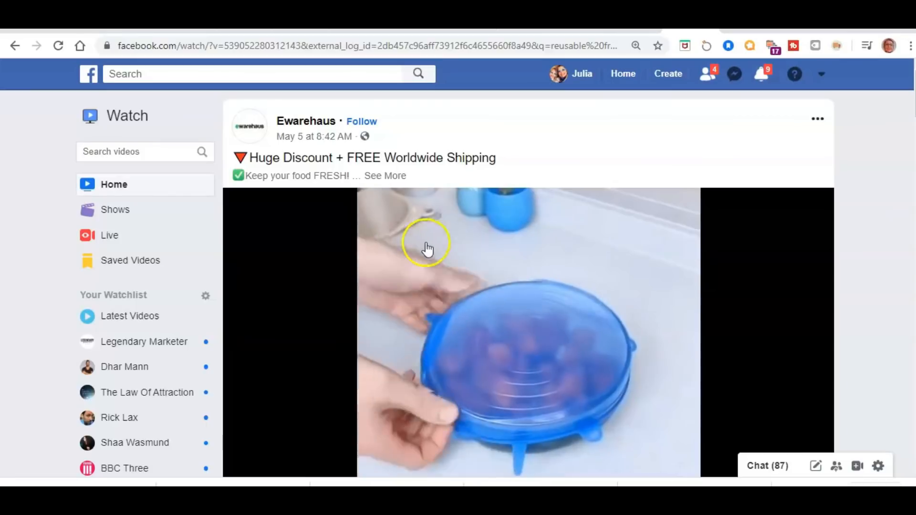
pyautogui.click(387, 176)
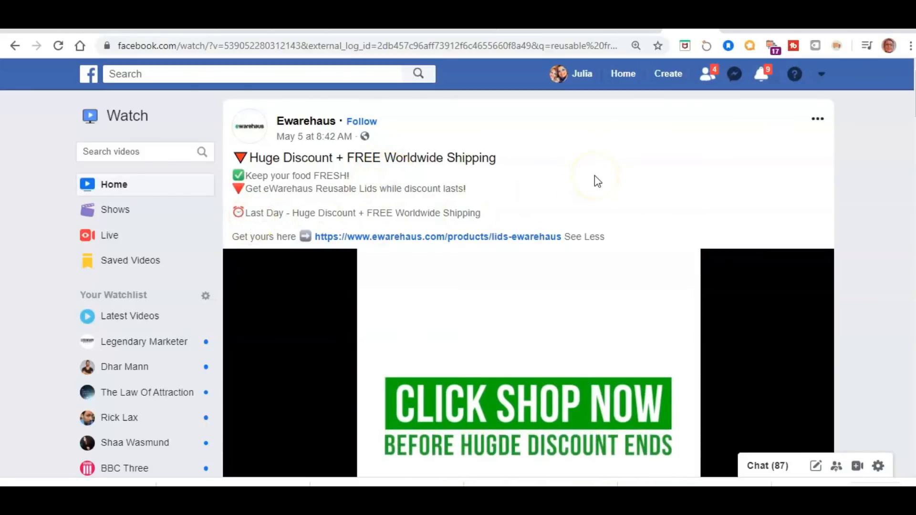
pyautogui.click(564, 227)
pyautogui.click(500, 238)
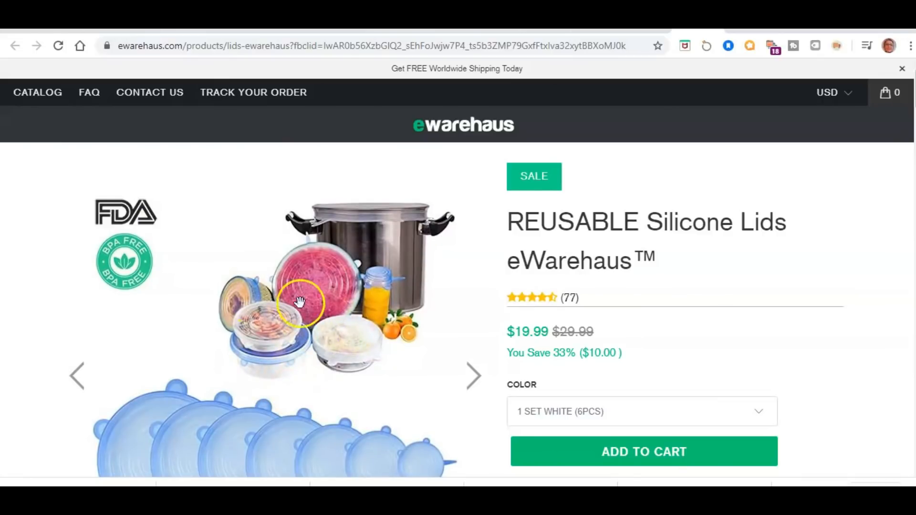
# Examine the reusable silicone lids product page, including its price, images, payment options and description
pyautogui.scroll(-1, 702, 234)
pyautogui.scroll(-2, 707, 224)
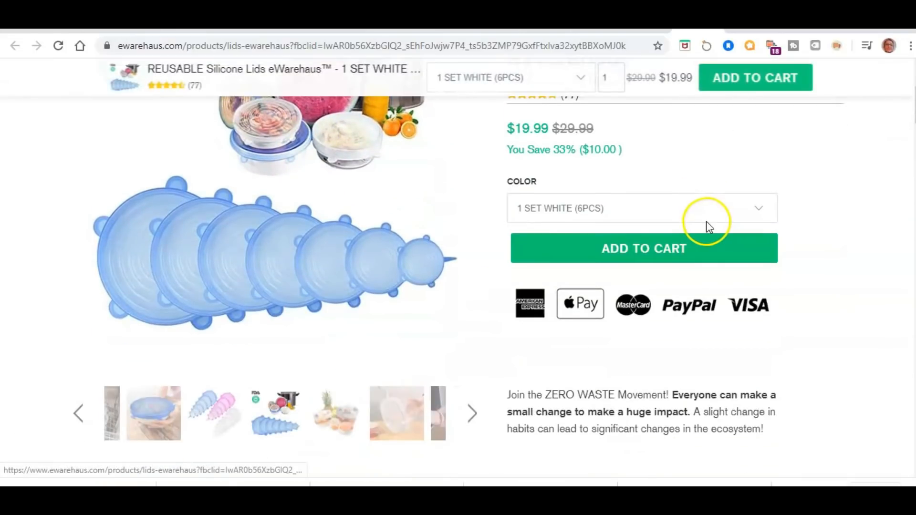
pyautogui.scroll(-3, 743, 224)
pyautogui.scroll(-5, 682, 222)
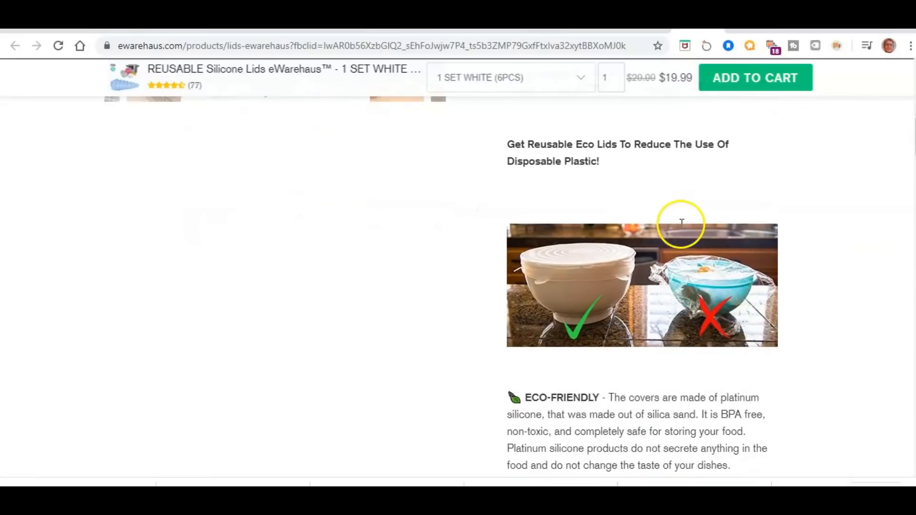
pyautogui.scroll(10, 641, 292)
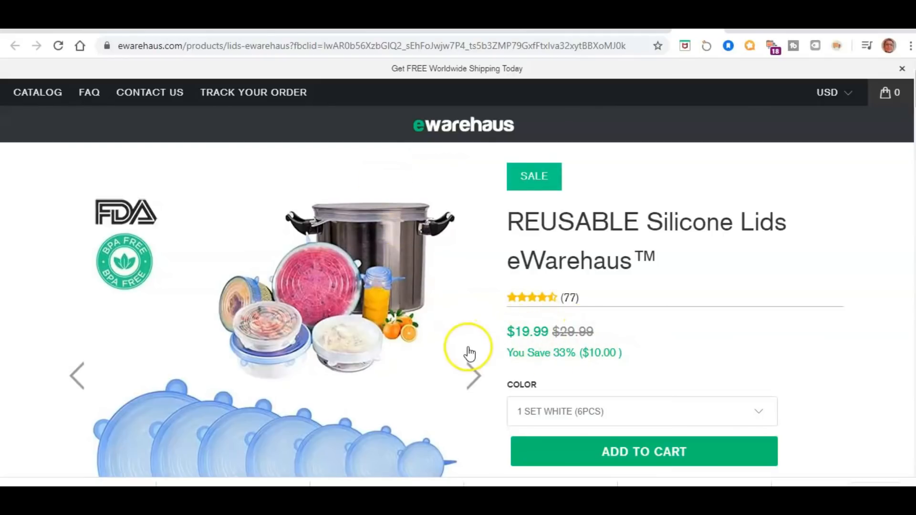
pyautogui.scroll(-1, 442, 327)
pyautogui.scroll(1, 443, 329)
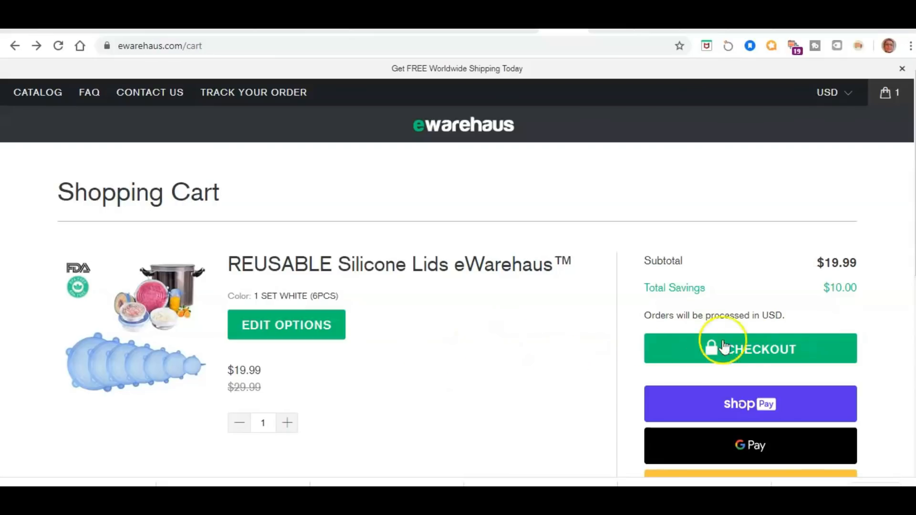
# Proceed from the shopping cart to checkout with the silicone lids and review the checkout page's form and order summary
pyautogui.click(749, 358)
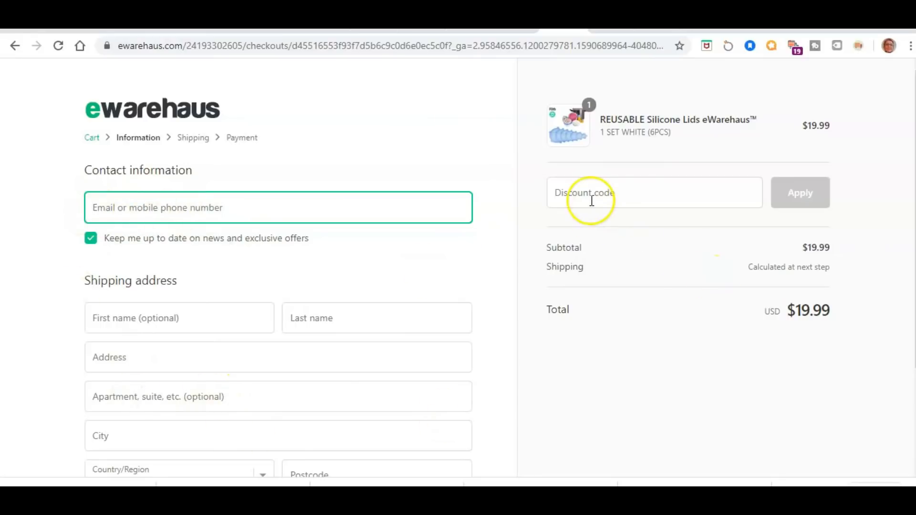
pyautogui.scroll(-3, 544, 258)
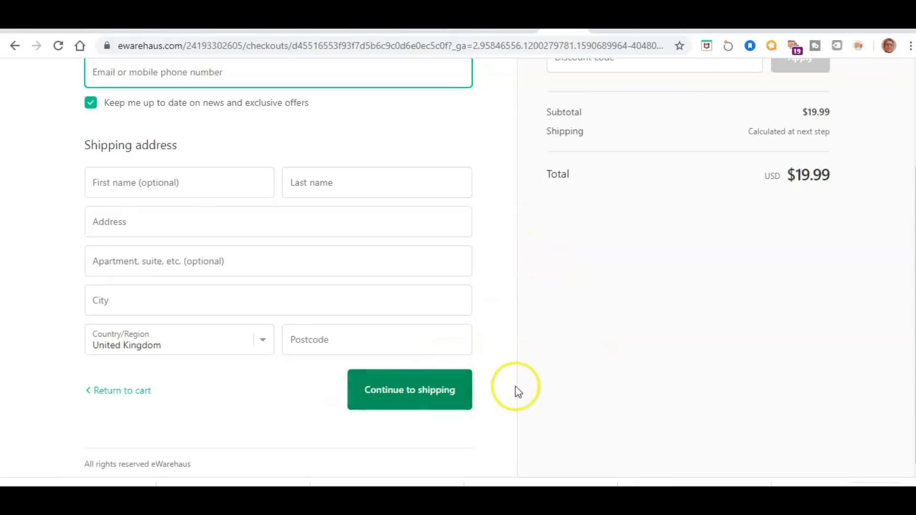
pyautogui.scroll(3, 569, 331)
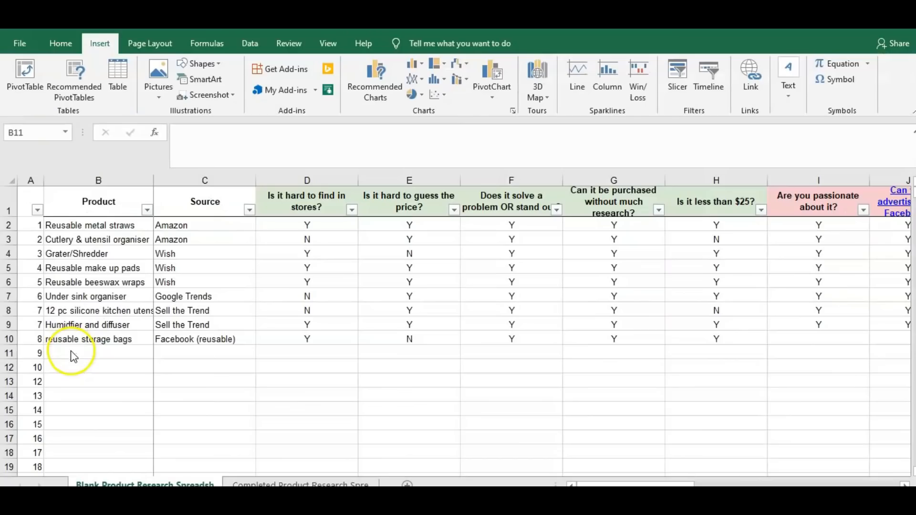
# Enter "reusable silicone food lids" as product 9 in cell B11 of the product research spreadsheet
pyautogui.click(67, 353)
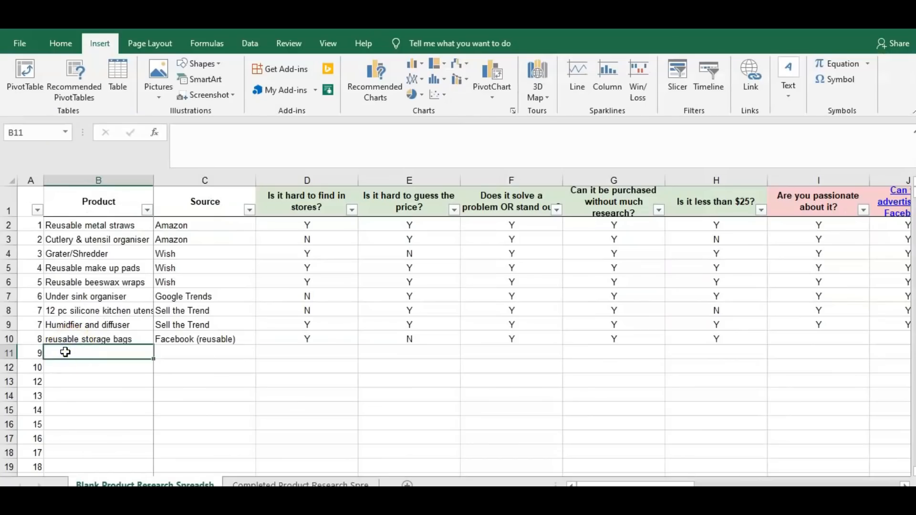
pyautogui.write('reusa')
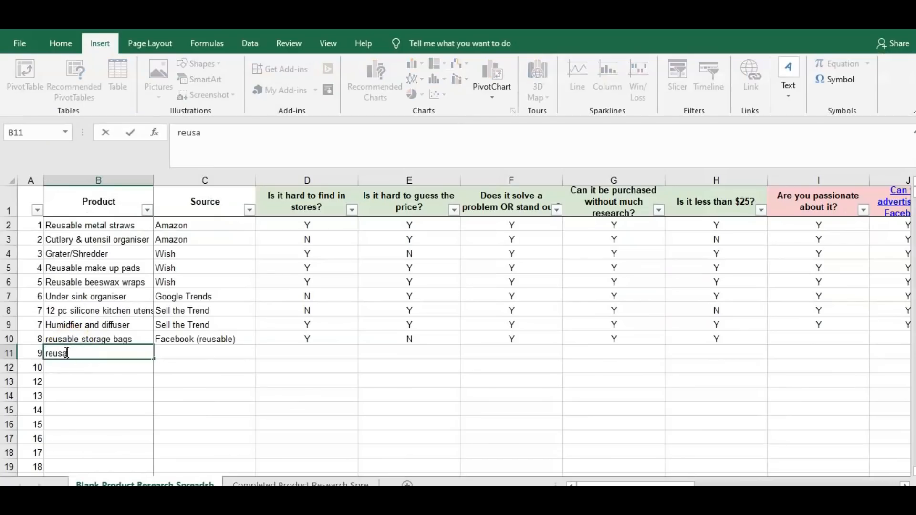
pyautogui.write('ble sili')
pyautogui.write('cone fod')
pyautogui.press('BackSpace')
pyautogui.press('BackSpace')
pyautogui.write('ood ')
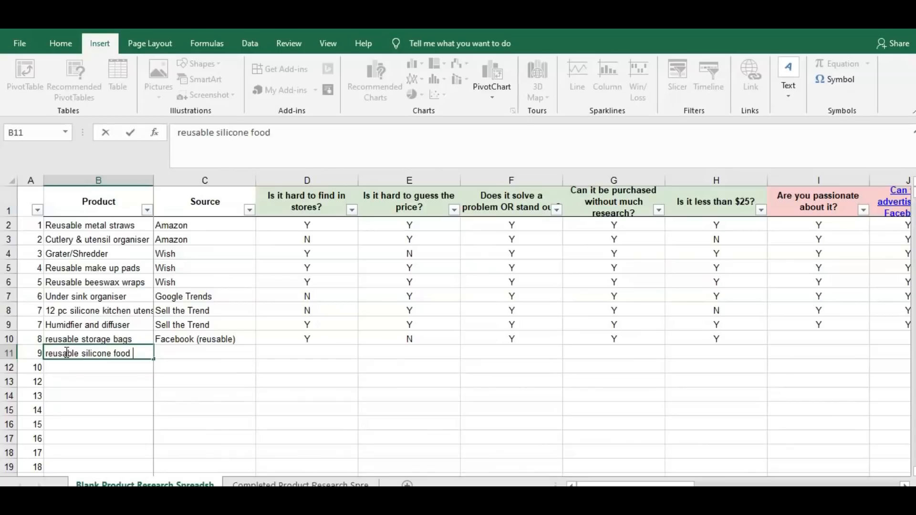
pyautogui.write('lids')
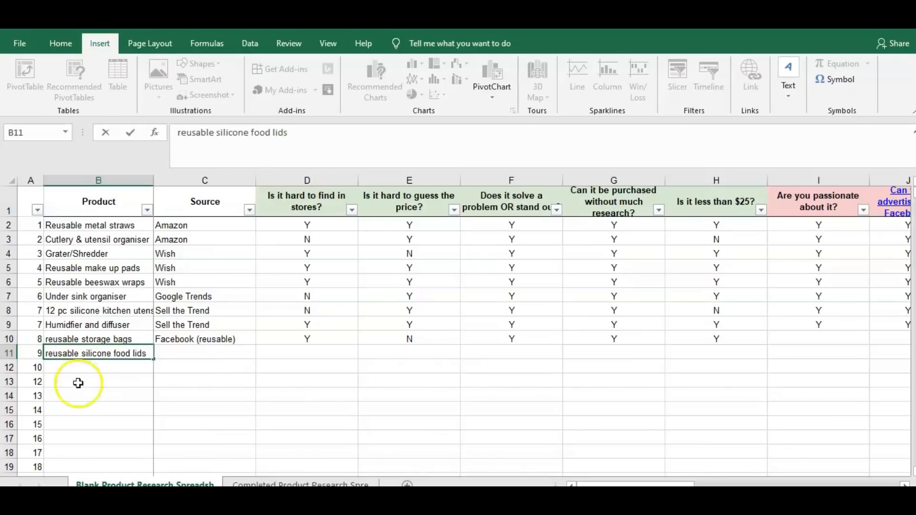
# Enter "Facebook (reusable free shipping)" as the source of the silicone food lids
pyautogui.click(191, 349)
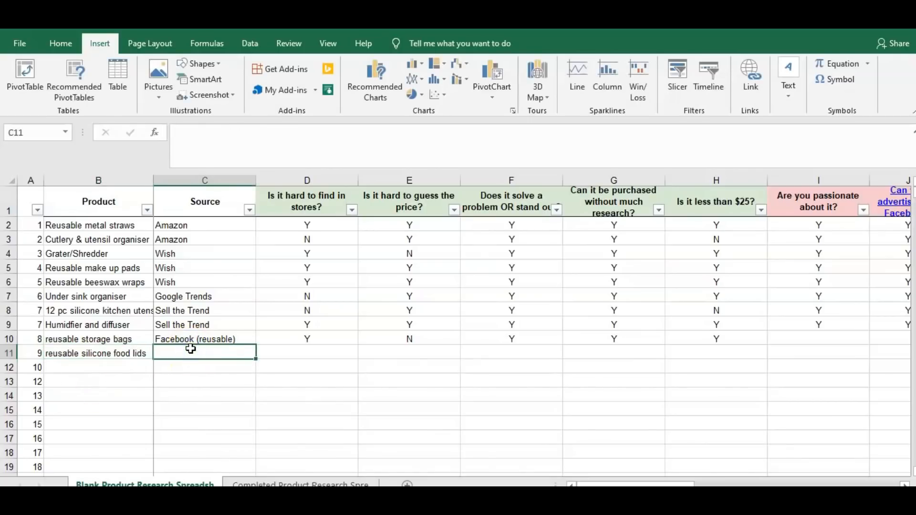
pyautogui.write('Facebook (reusable ')
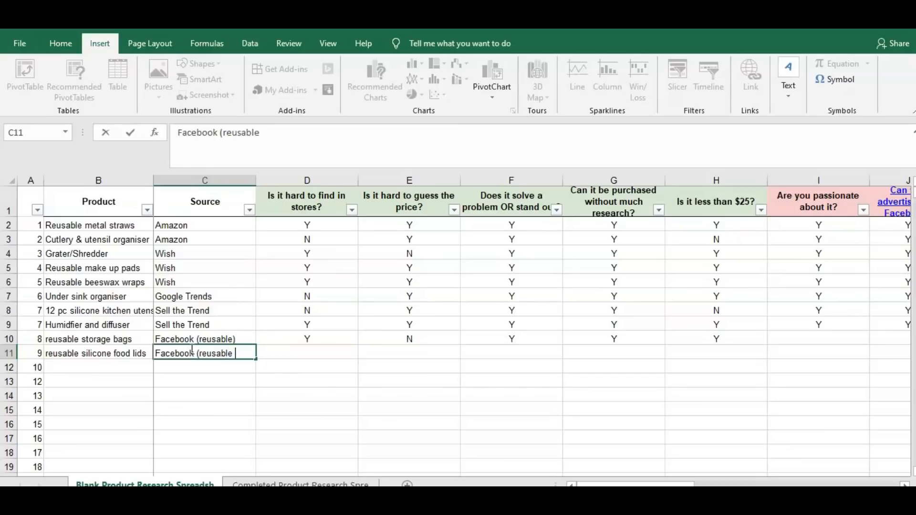
pyautogui.write('free ship')
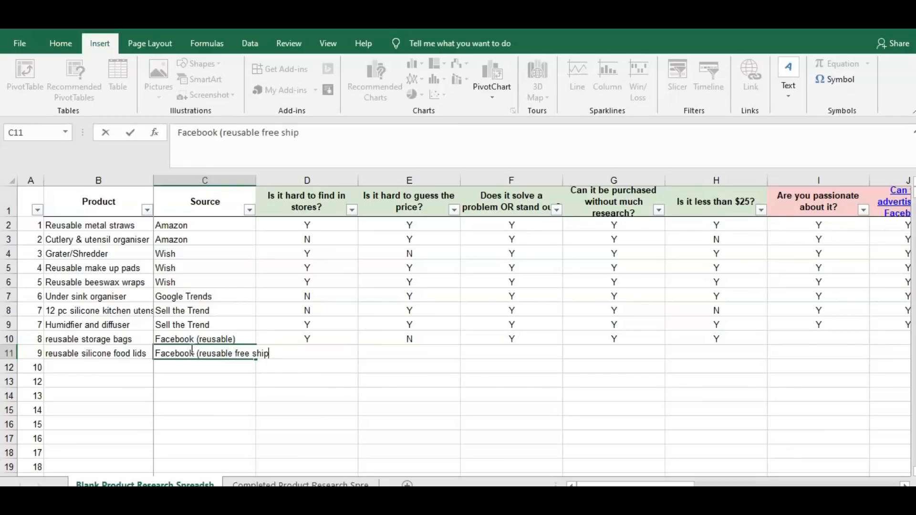
pyautogui.write('ping)')
pyautogui.press('Tab')
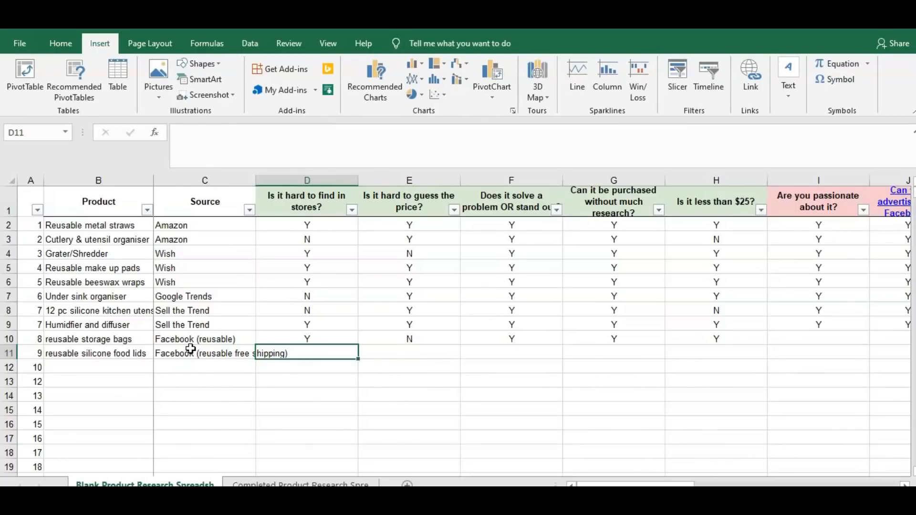
# Score the silicone food lids Y for hard to find in stores, N for hard to guess the price, and Y for solving a problem
pyautogui.write('Y')
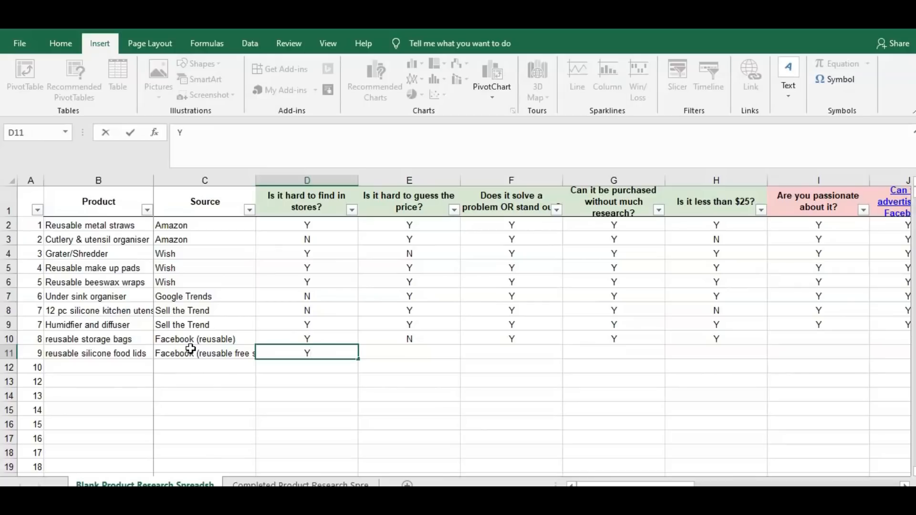
pyautogui.press('Tab')
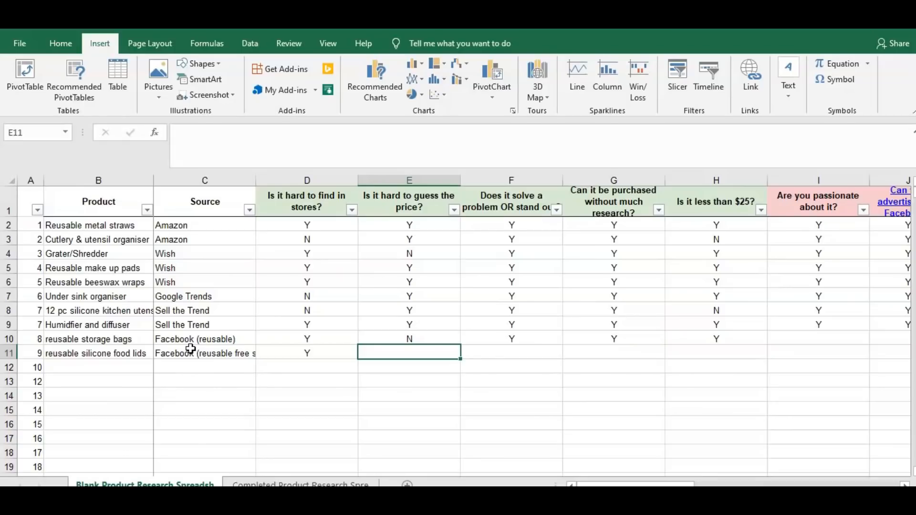
pyautogui.write('N')
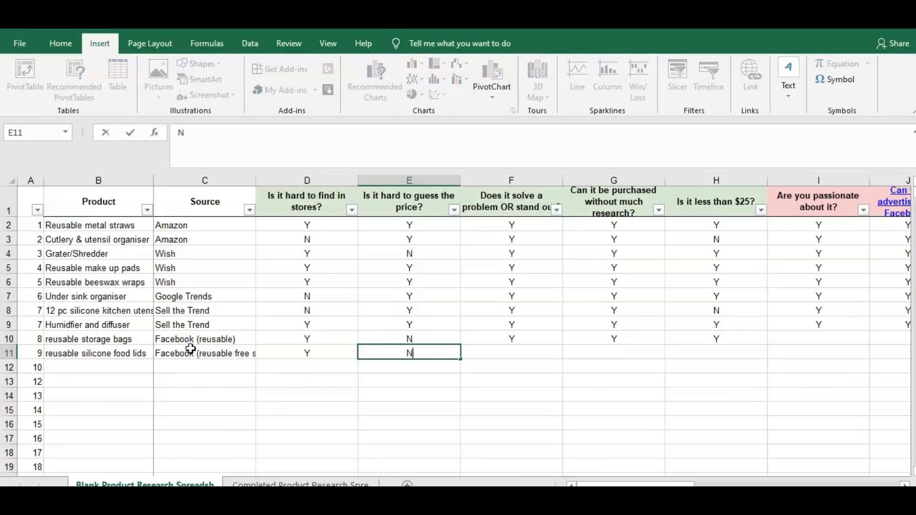
pyautogui.press('Tab')
pyautogui.write('Y')
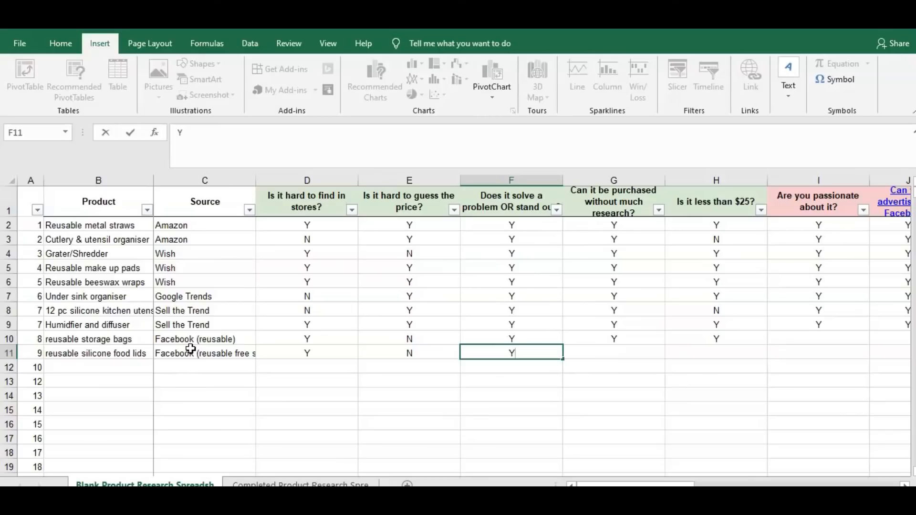
# Answer Y for the food lids on purchase without much research and costing under $25, and go to the next row's product cell
pyautogui.press('Tab')
pyautogui.write('Y')
pyautogui.press('Tab')
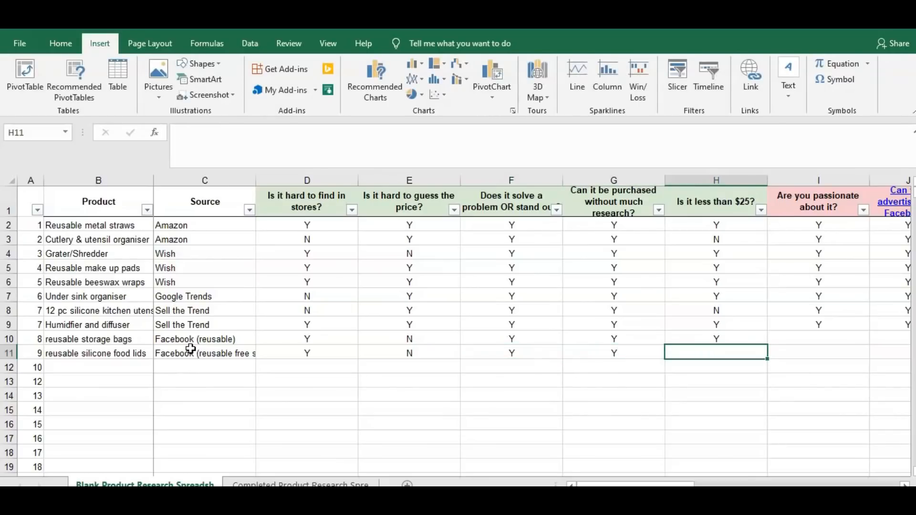
pyautogui.write('Y')
pyautogui.press('Down')
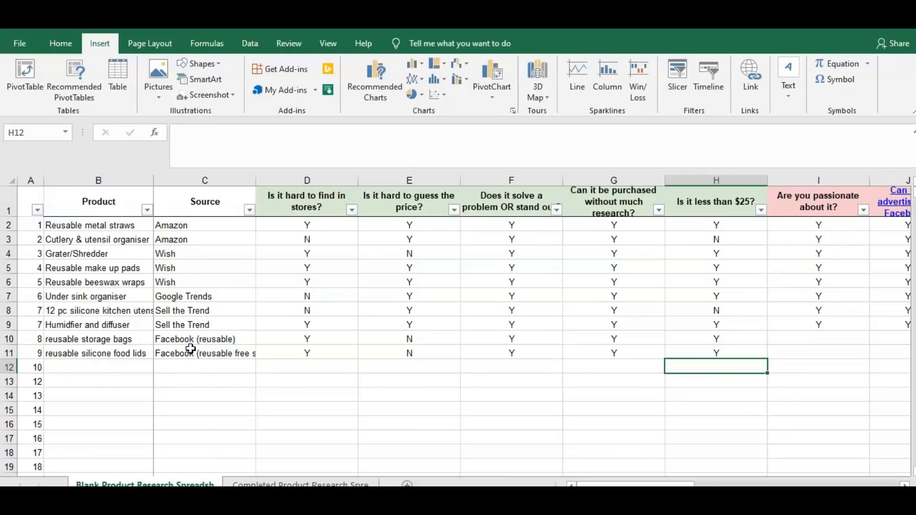
pyautogui.press('Left')
pyautogui.press('Left')
pyautogui.press('Left')
pyautogui.press('Left')
pyautogui.press('Left')
pyautogui.press('Left')
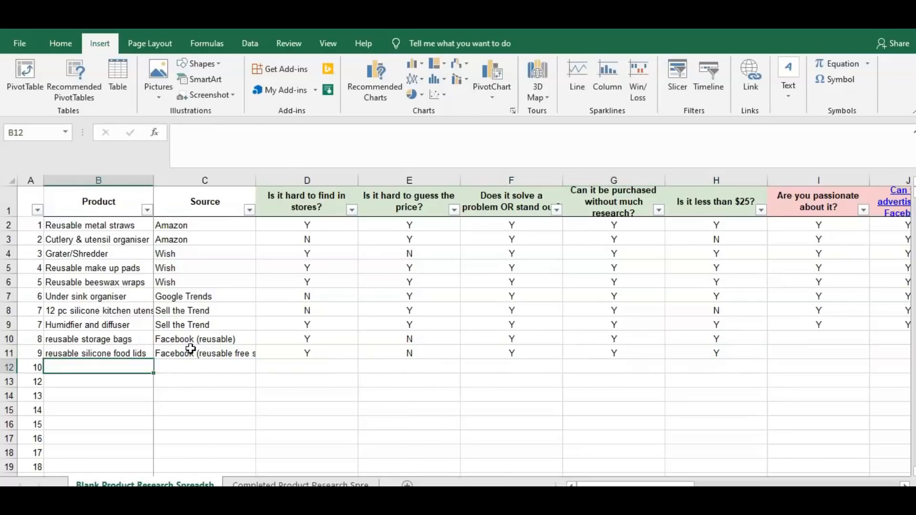